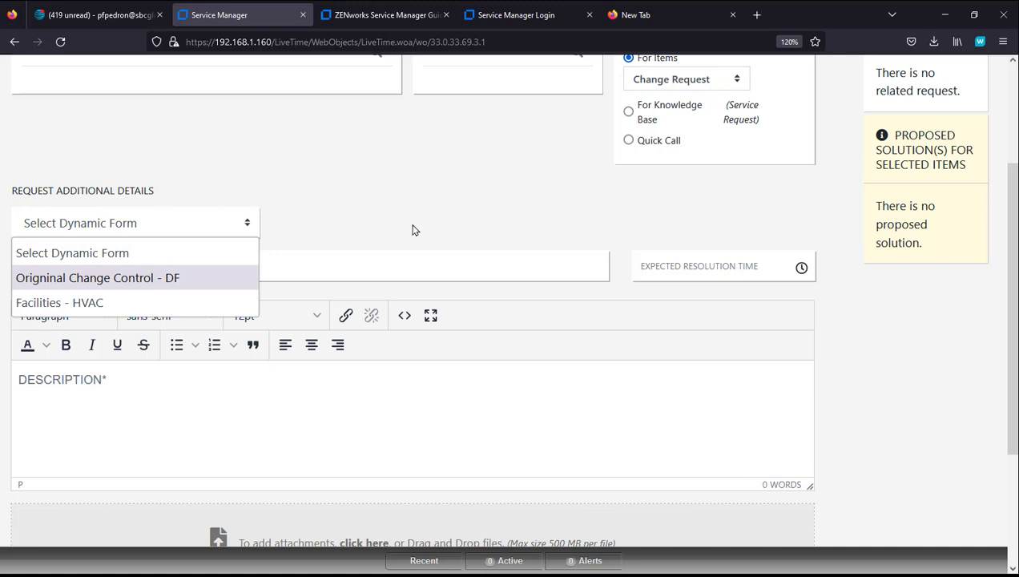
Step: Leave the unfinished new request and go from the Home dashboard to the Dynamic Form area
left_click(414, 227)
left_click(222, 270)
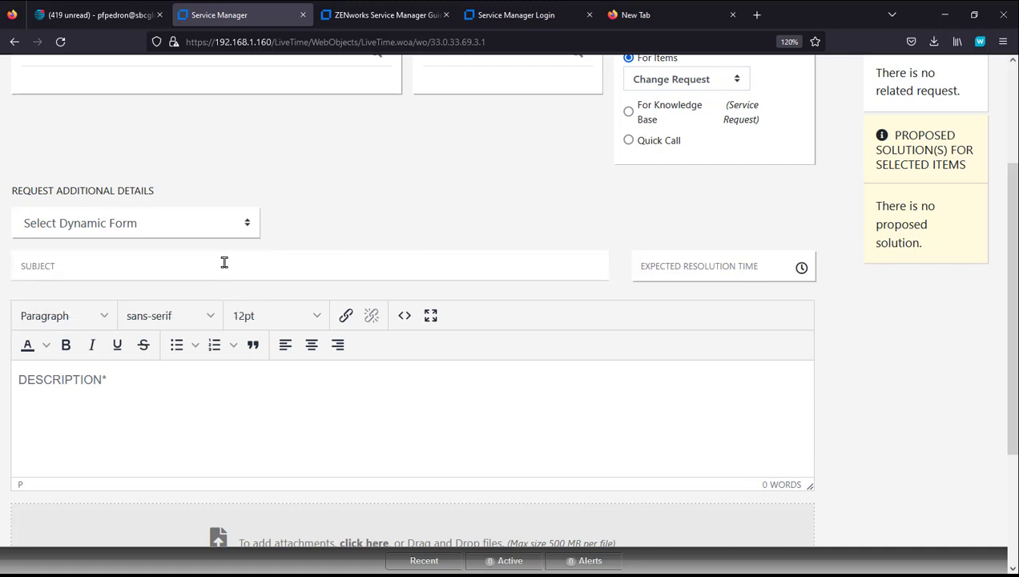
scroll(564, 445, "down", 3)
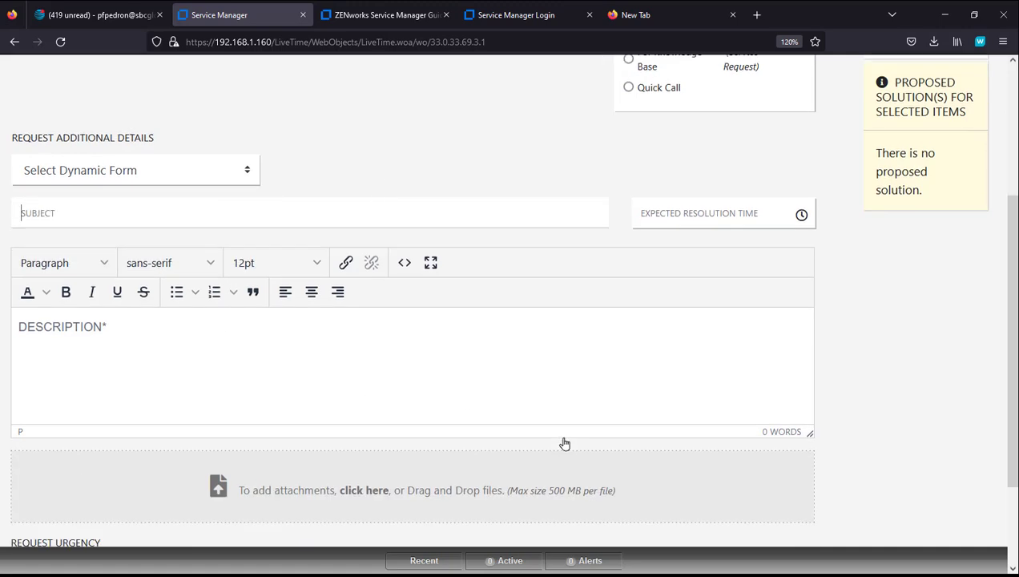
scroll(790, 458, "up", 5)
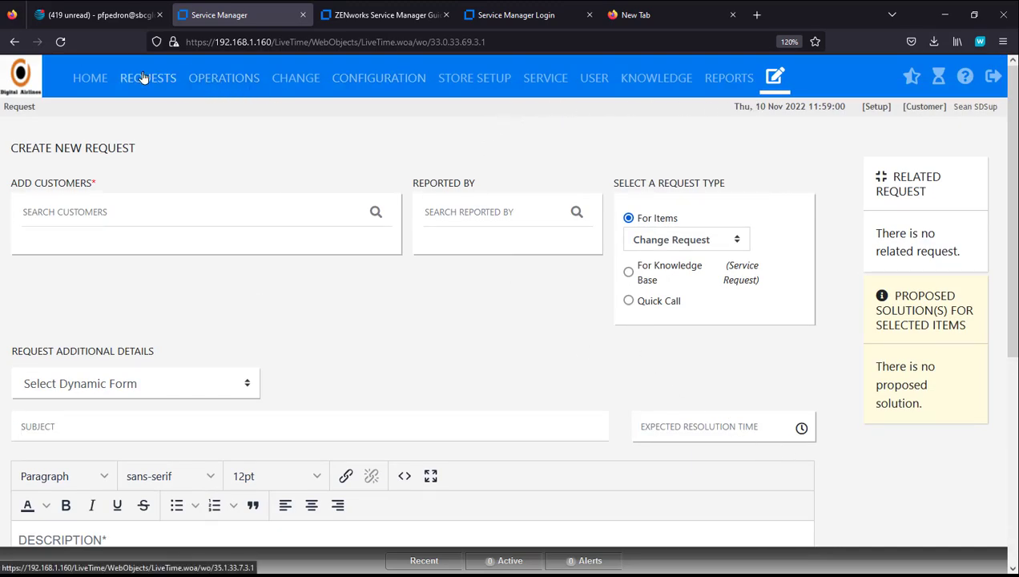
left_click(93, 77)
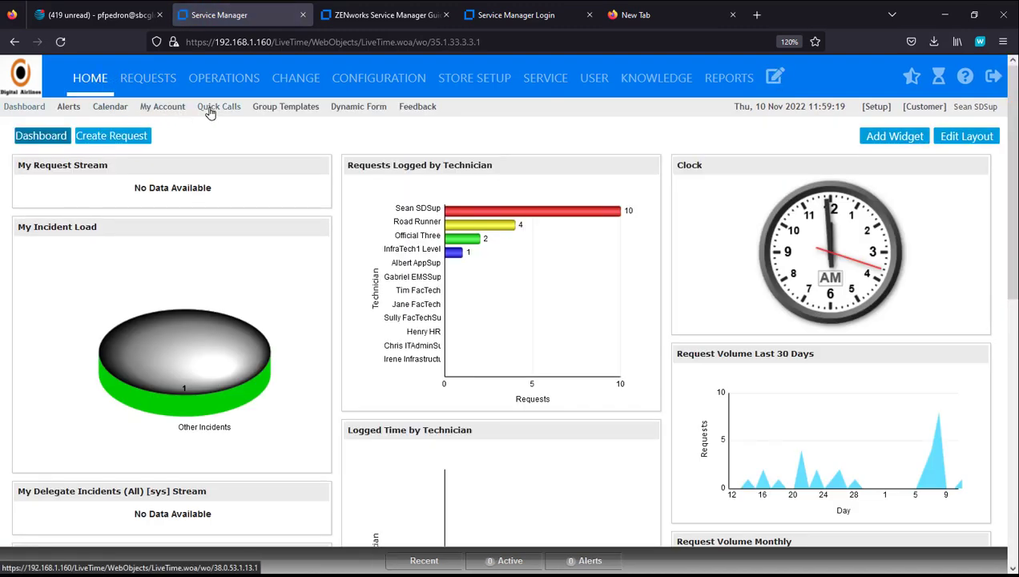
left_click(358, 109)
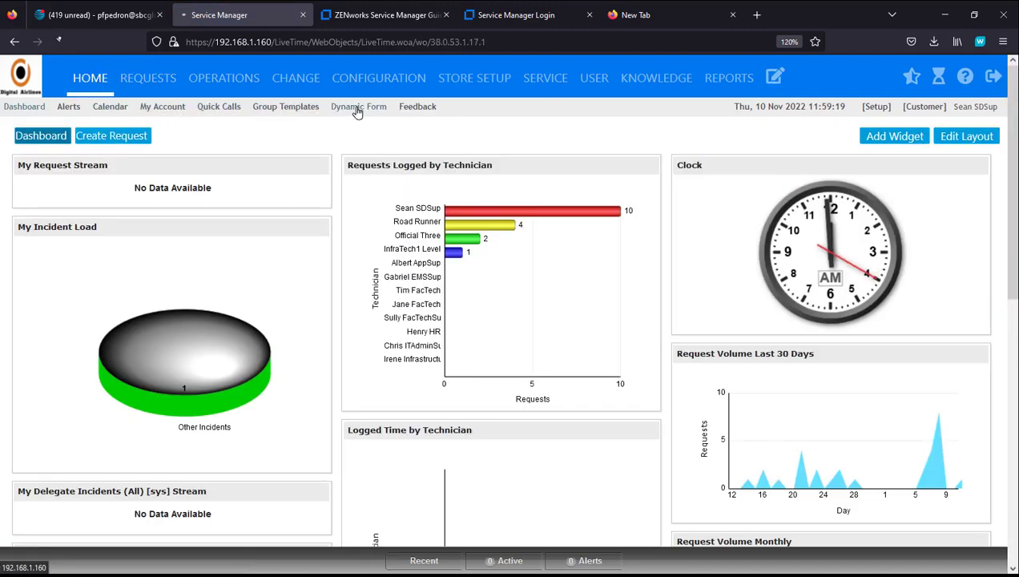
Step: Create dynamic form 'Change Control-DF', describe it as the Change Control Request form, and link it to Change Request
left_click(64, 159)
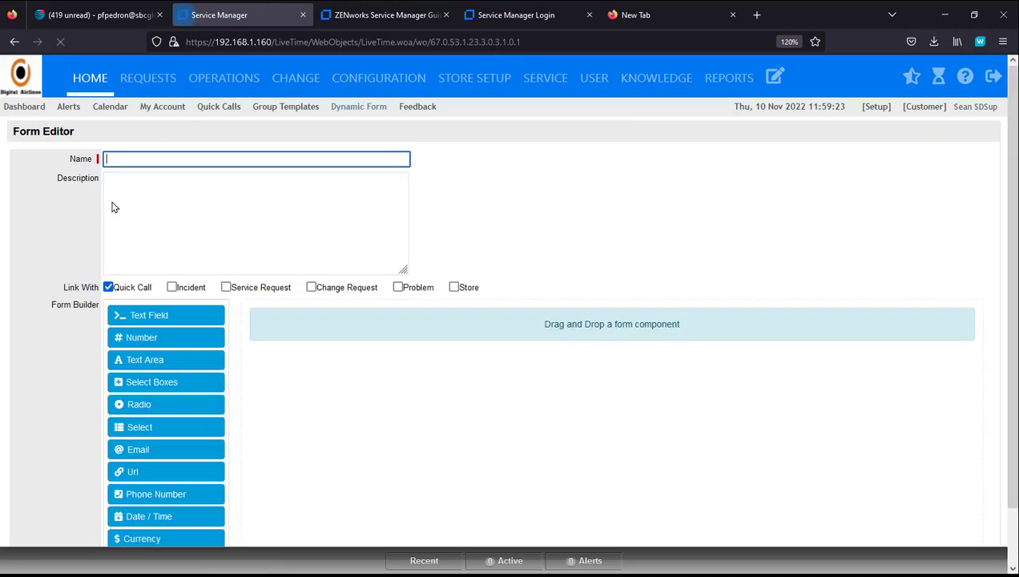
type("Change Control")
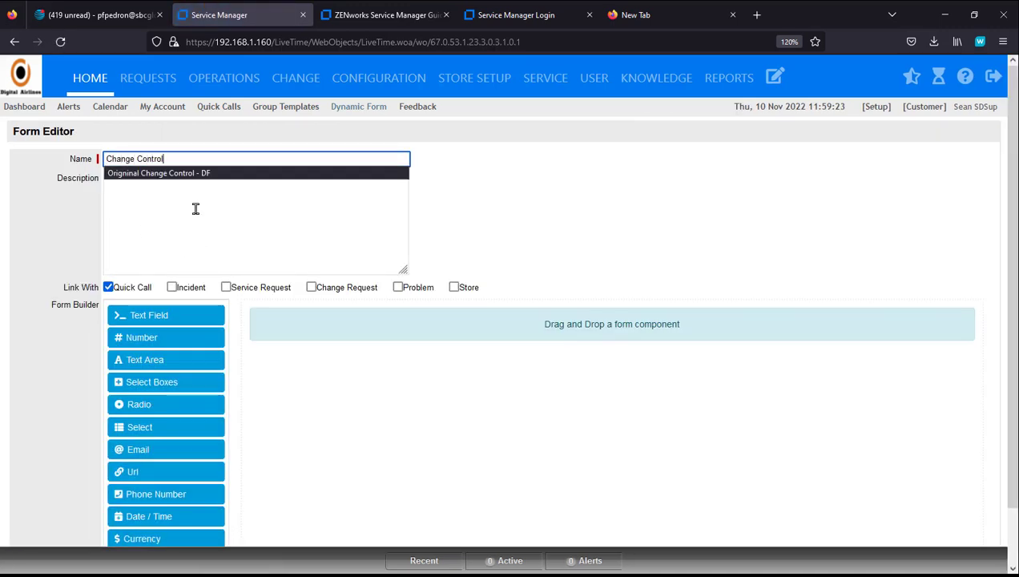
type("-DF")
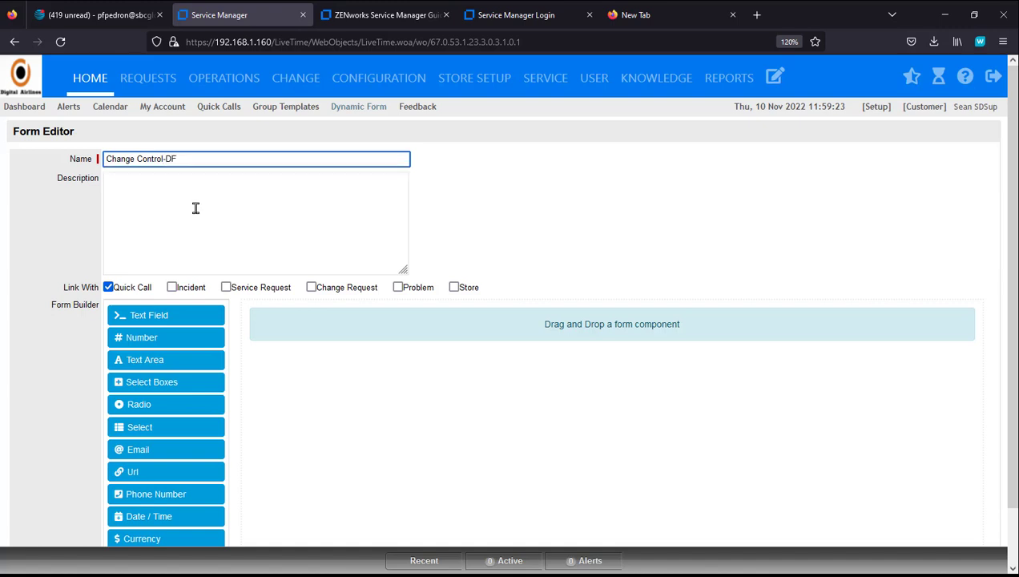
left_click(195, 208)
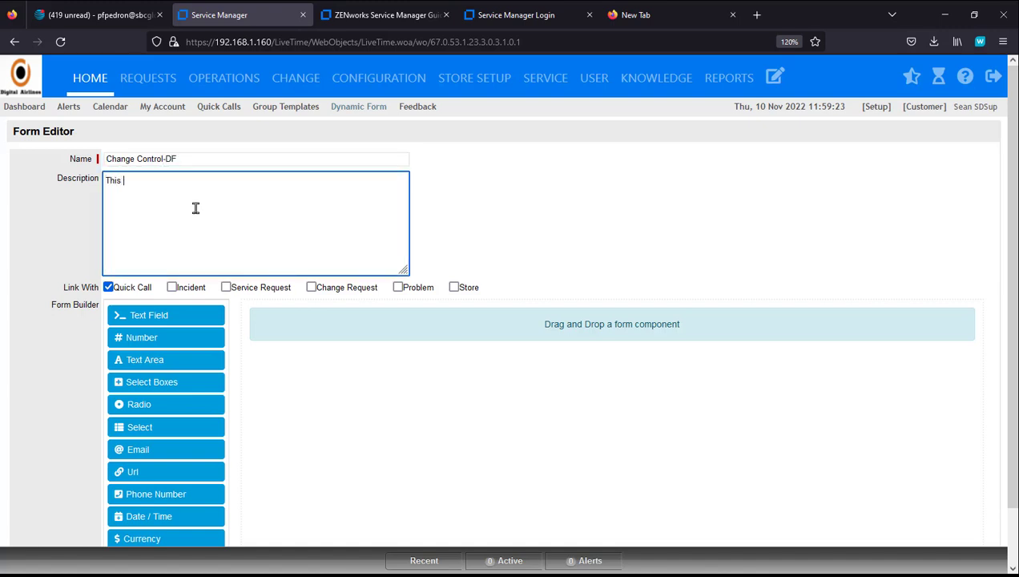
type("This is the Change Control Request form")
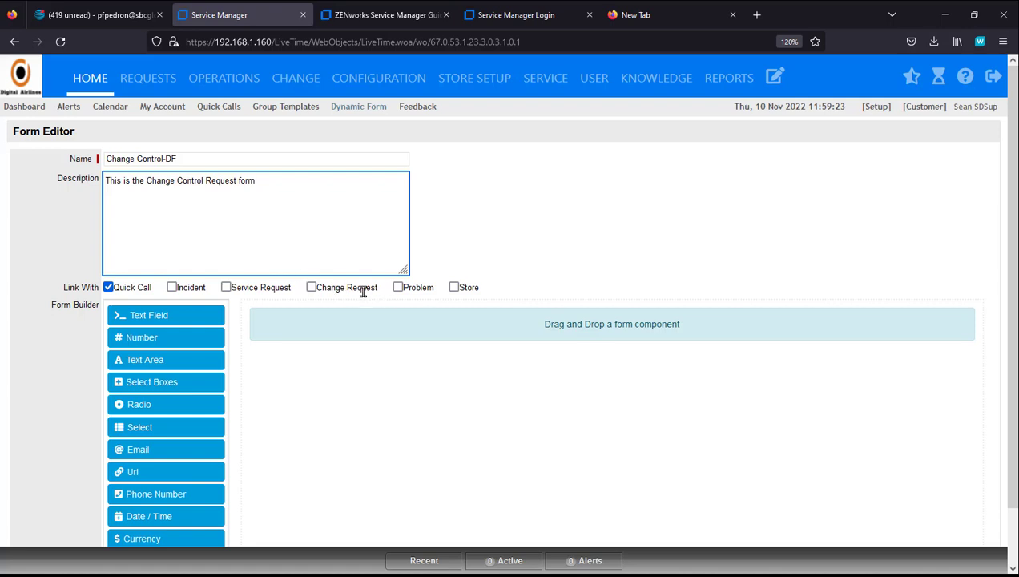
left_click(319, 287)
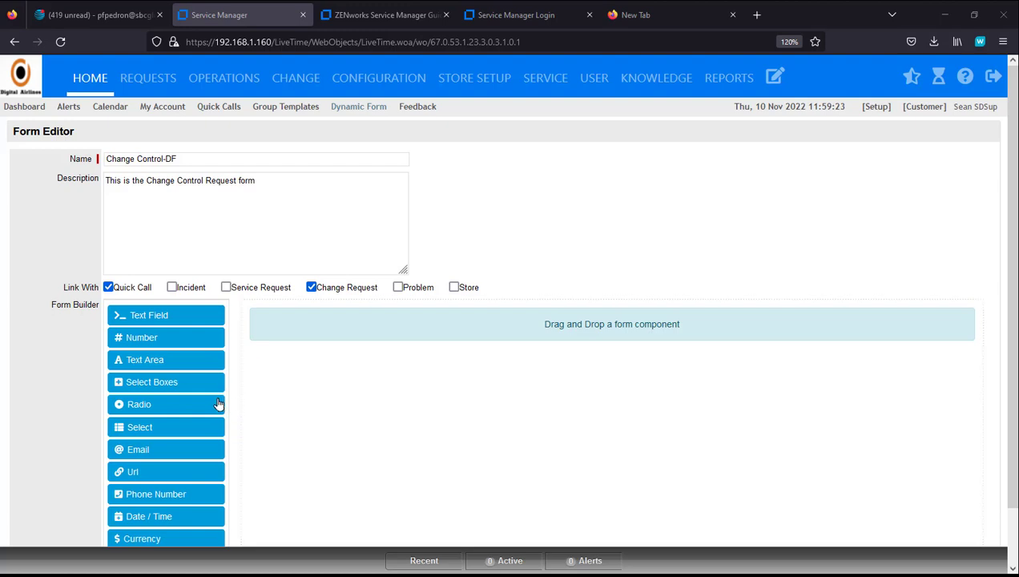
Step: Add a Select Boxes question 'What Type of Change Control is being requested' with an 'Application' option
left_click_drag(164, 387, 323, 394)
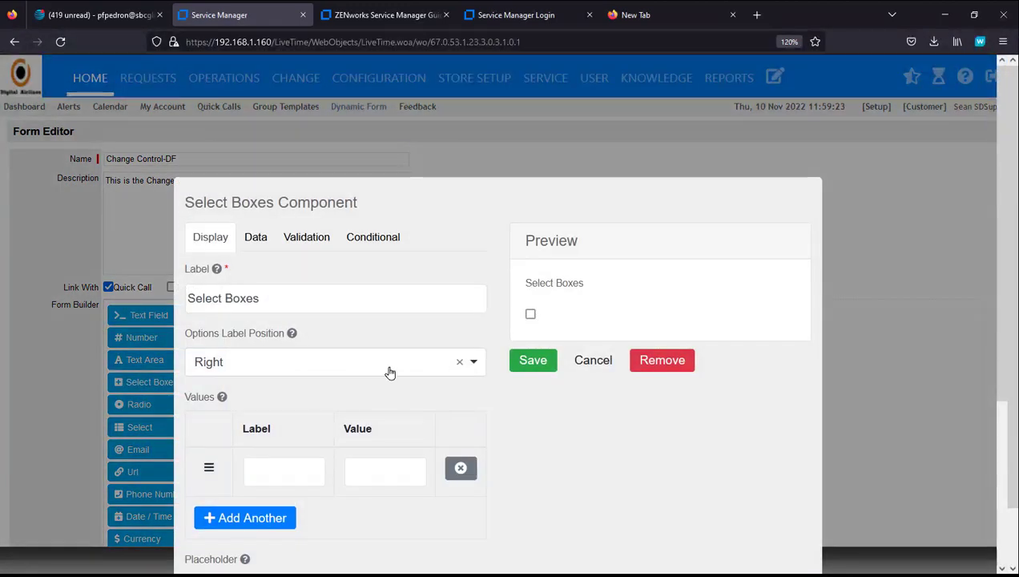
left_click(282, 465)
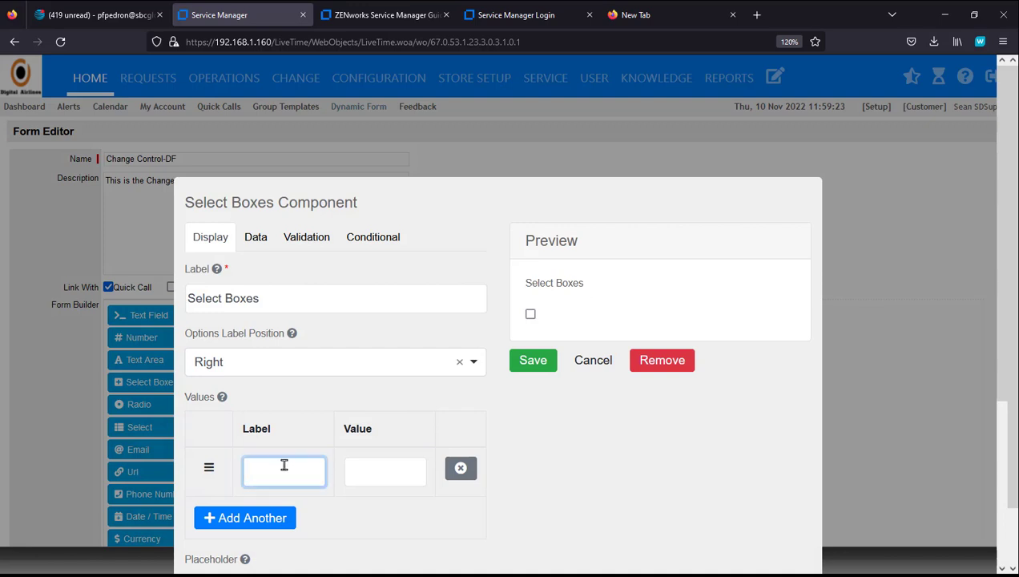
type("Application")
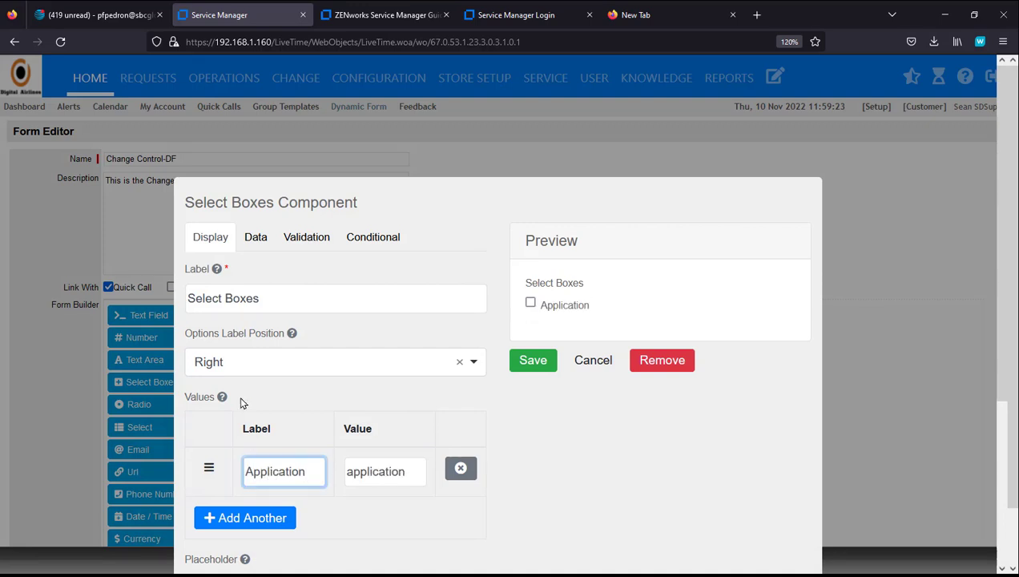
left_click_drag(264, 301, 183, 299)
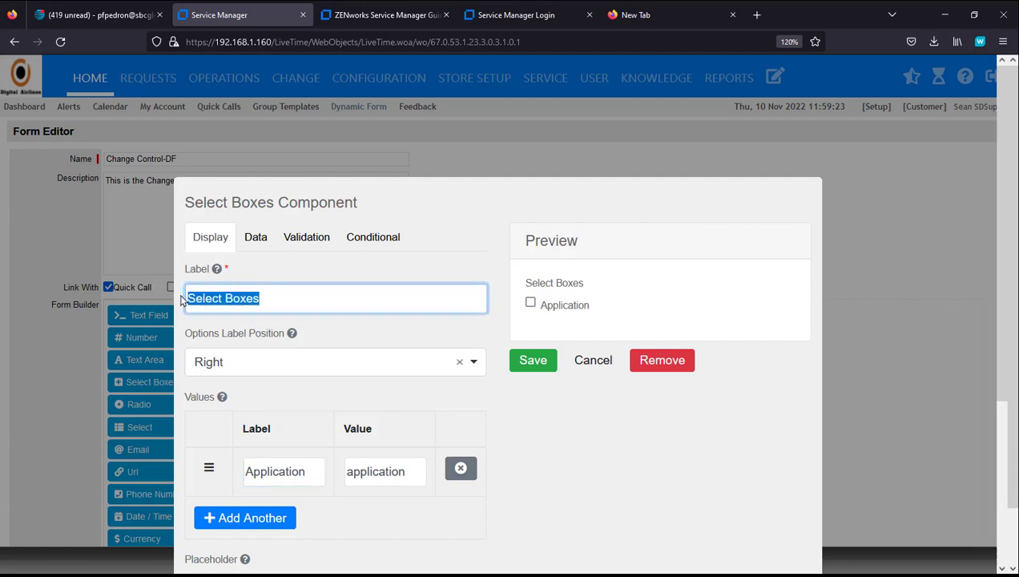
type("What T")
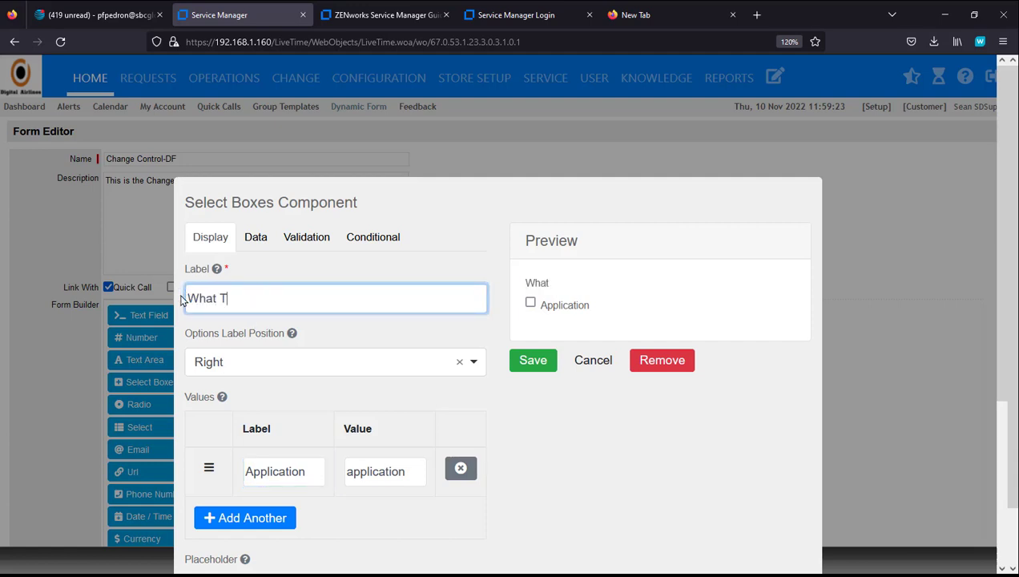
type("ype of Change C")
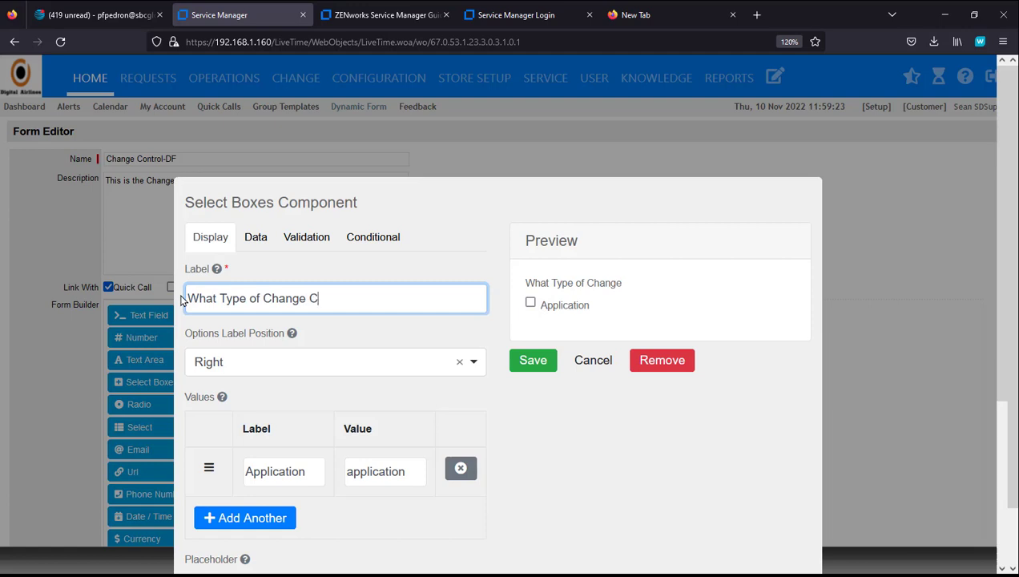
type("ontrol is being ")
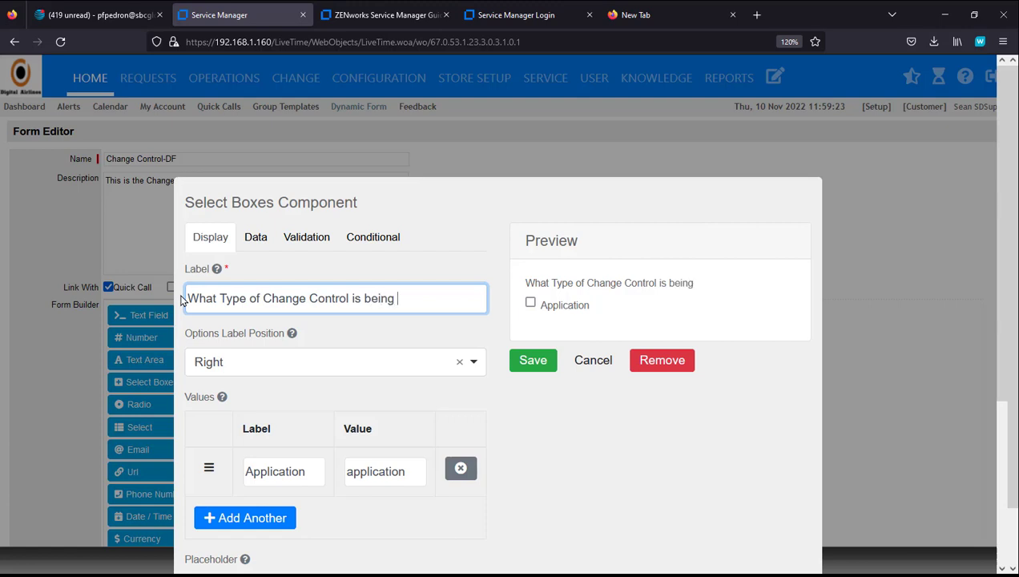
type("requested?")
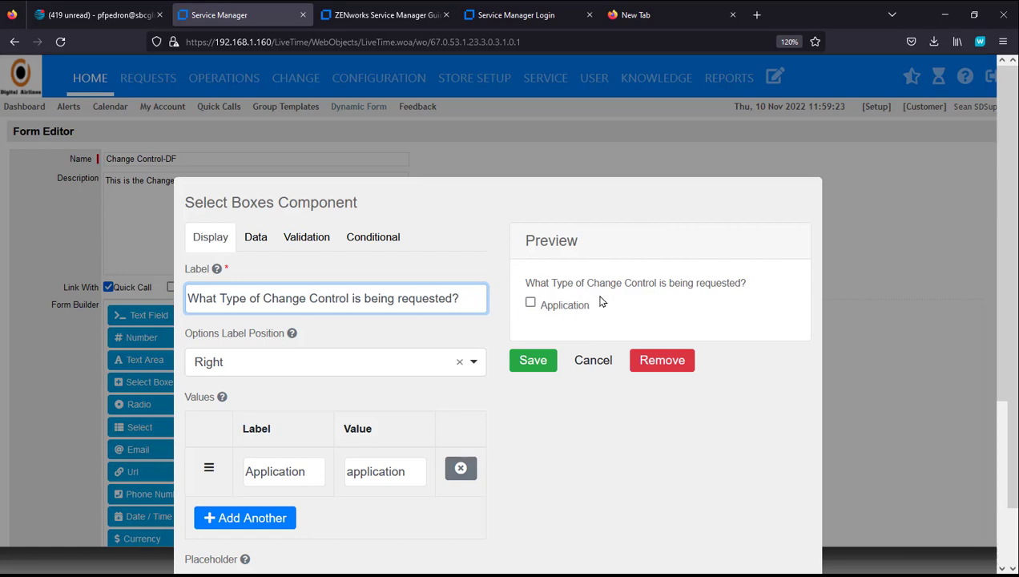
Step: Try Top and Left option label positions, then set the option label position back to Right
left_click(391, 370)
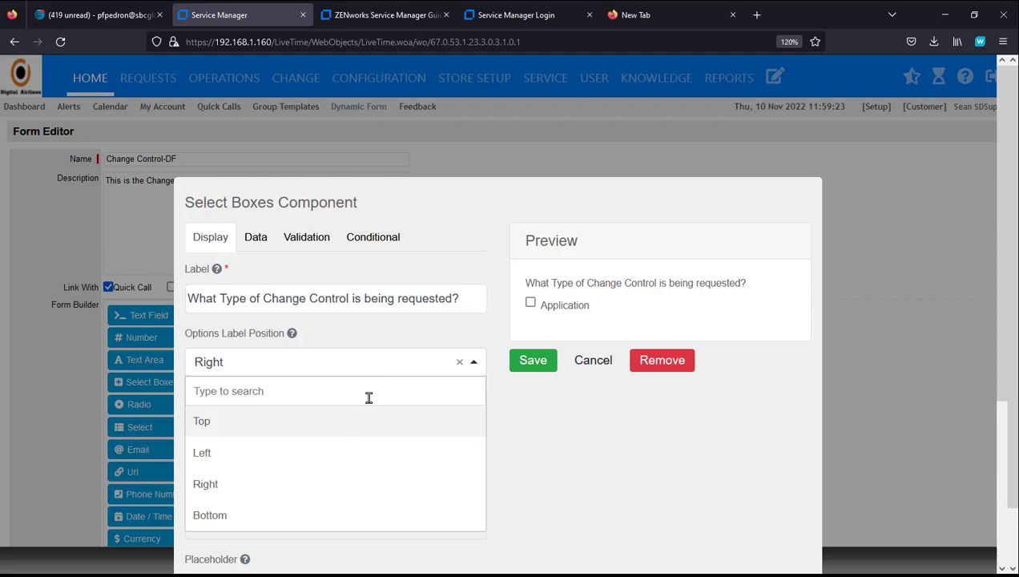
left_click(327, 422)
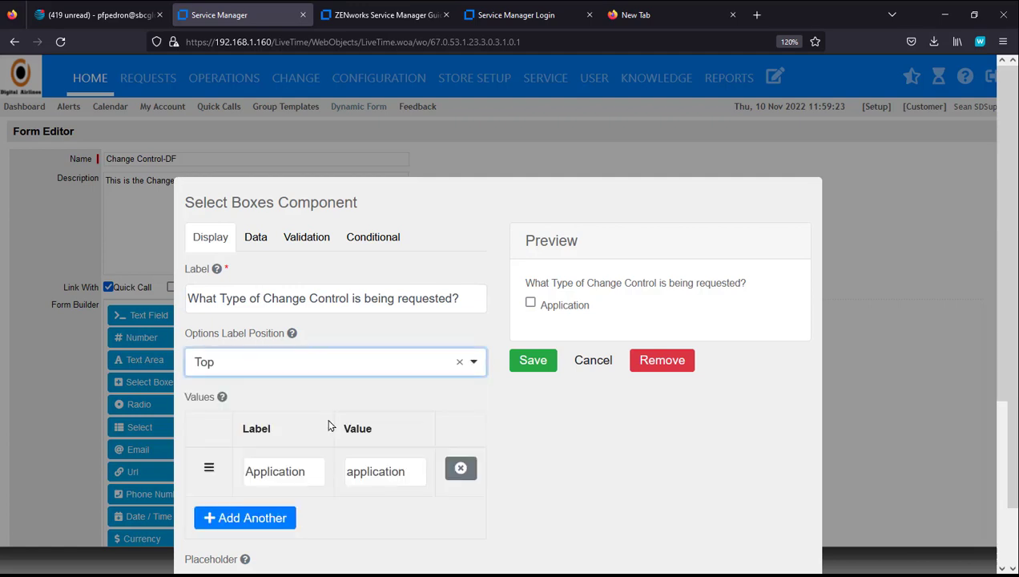
left_click(380, 375)
left_click(298, 452)
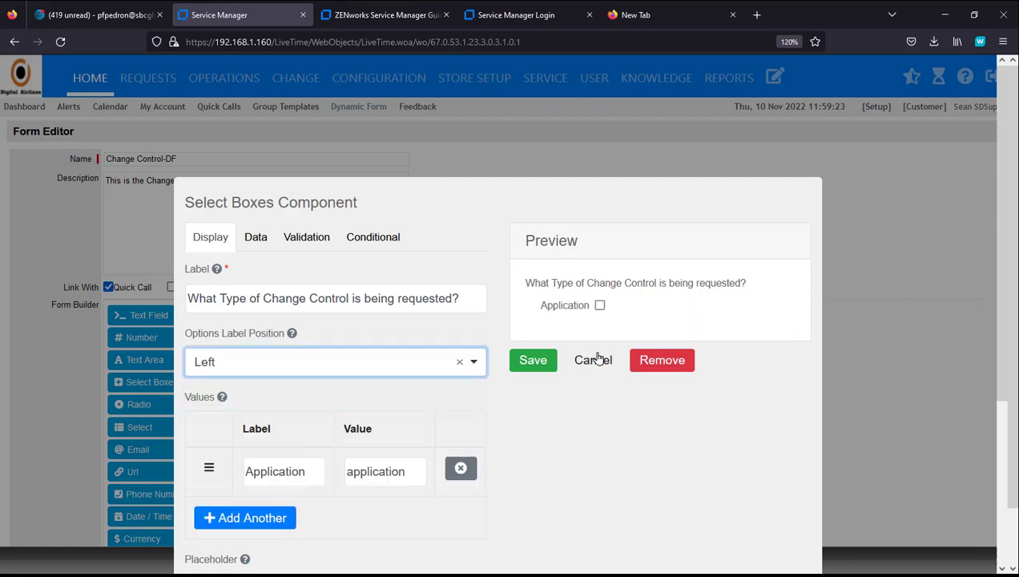
left_click(315, 371)
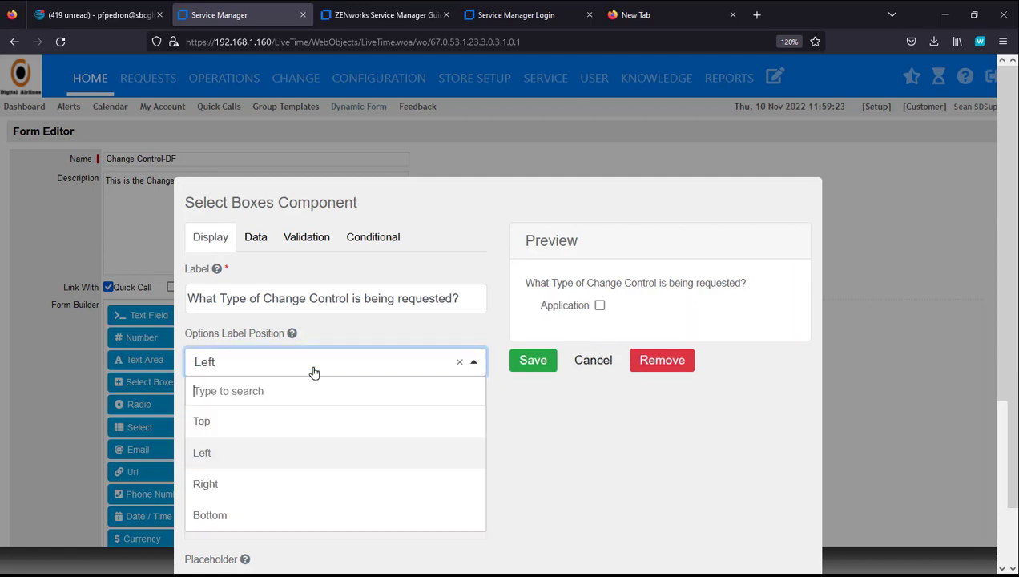
left_click(258, 481)
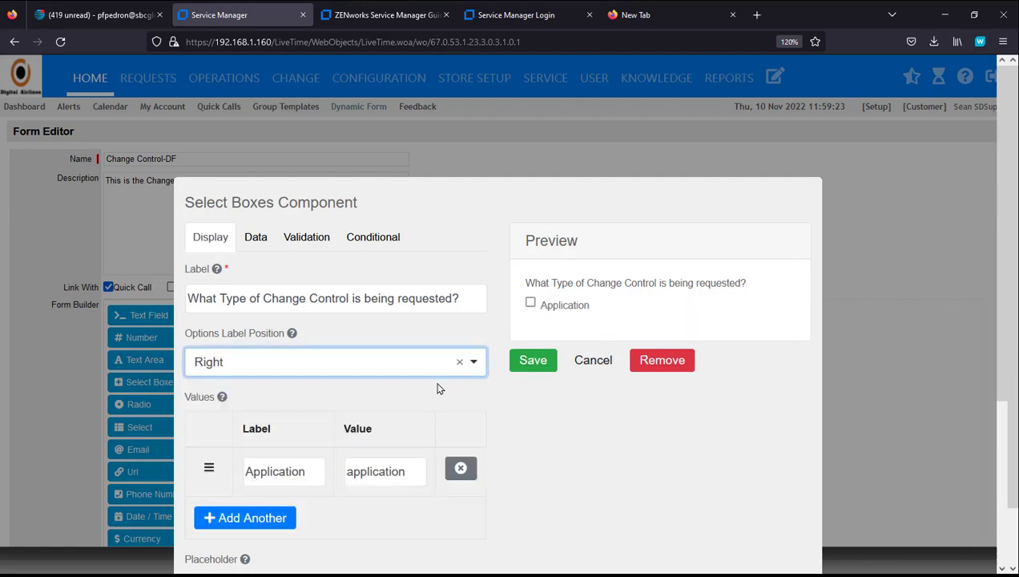
scroll(543, 411, "down", 3)
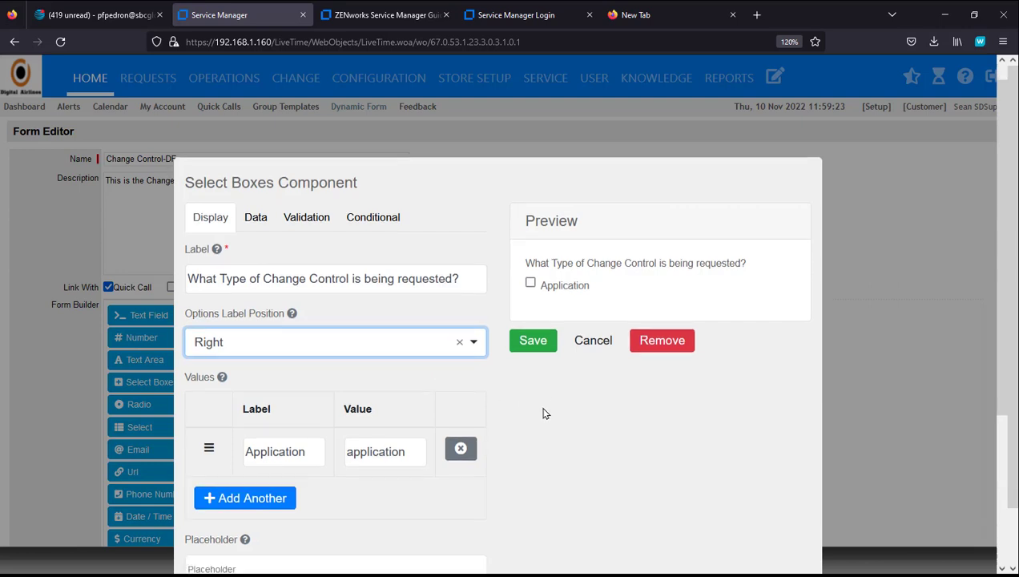
Step: Add the Database, Infrastructure, Operations and Security options to the change-type question
left_click(250, 359)
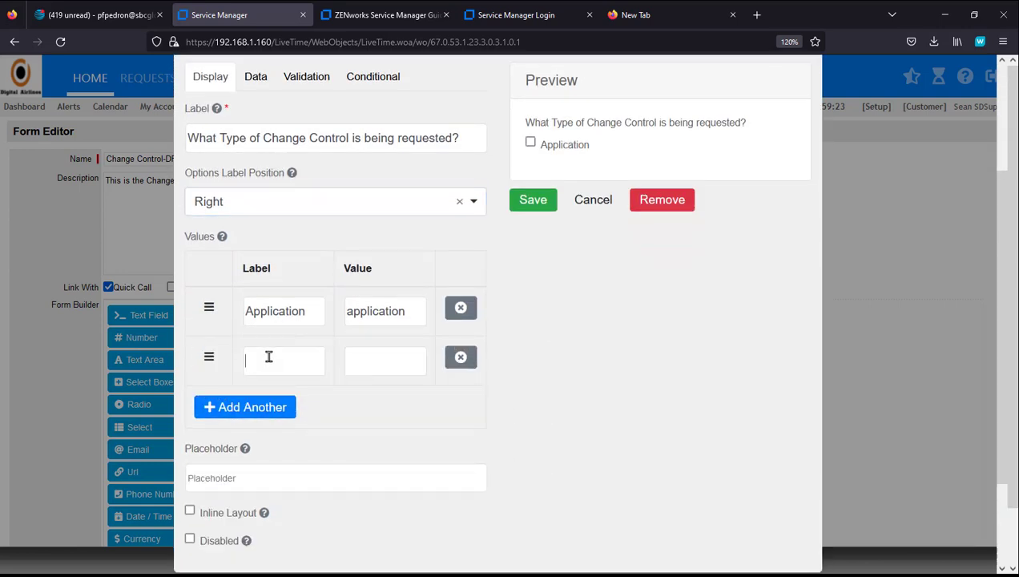
left_click(270, 358)
type("Database")
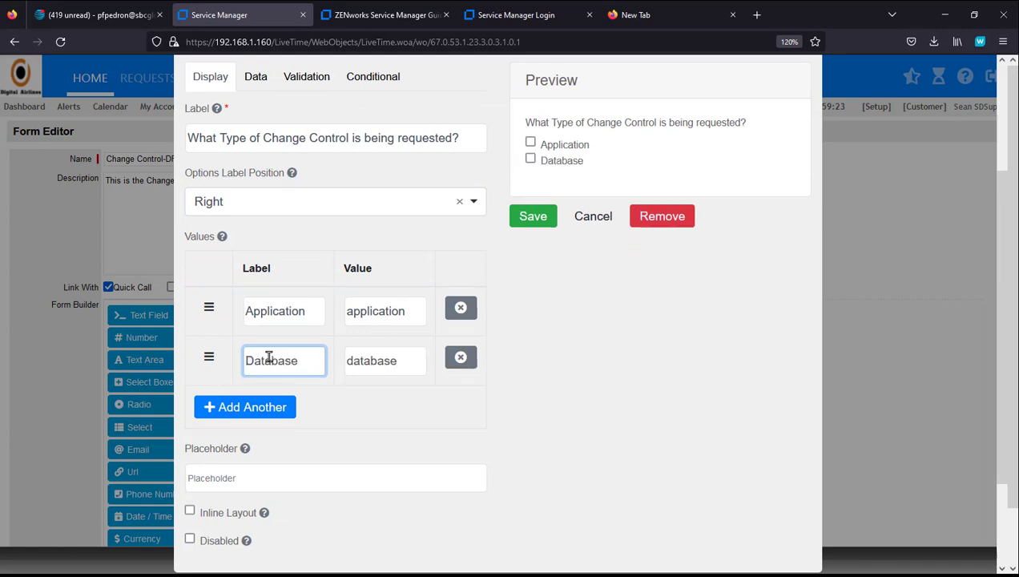
left_click(265, 407)
left_click(267, 409)
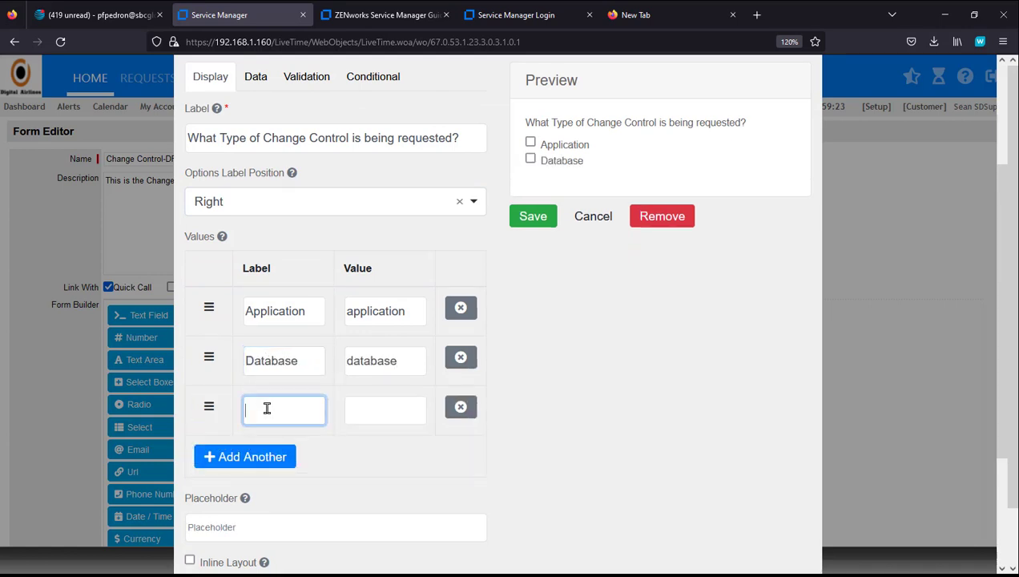
type("Infra")
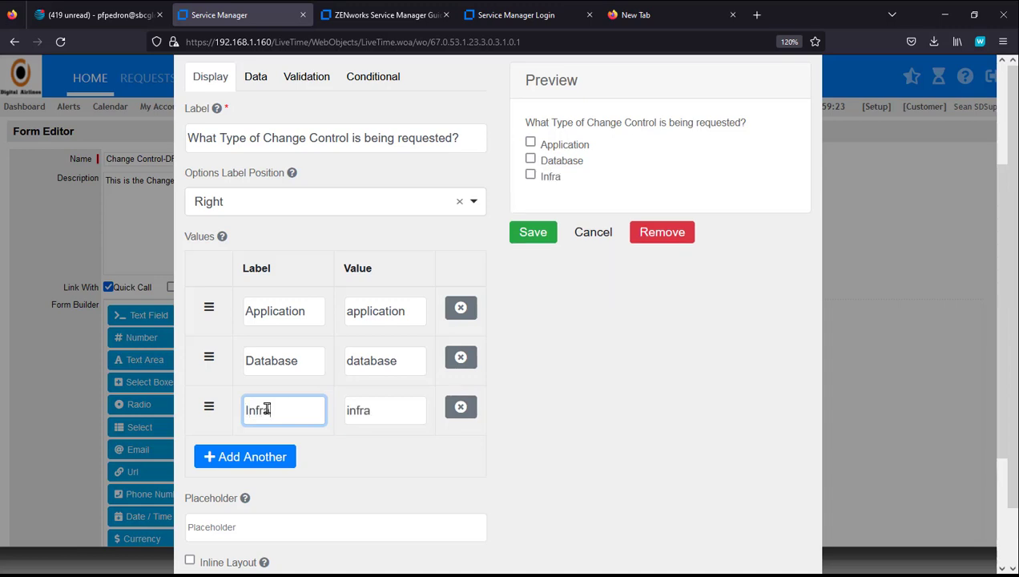
type("structure")
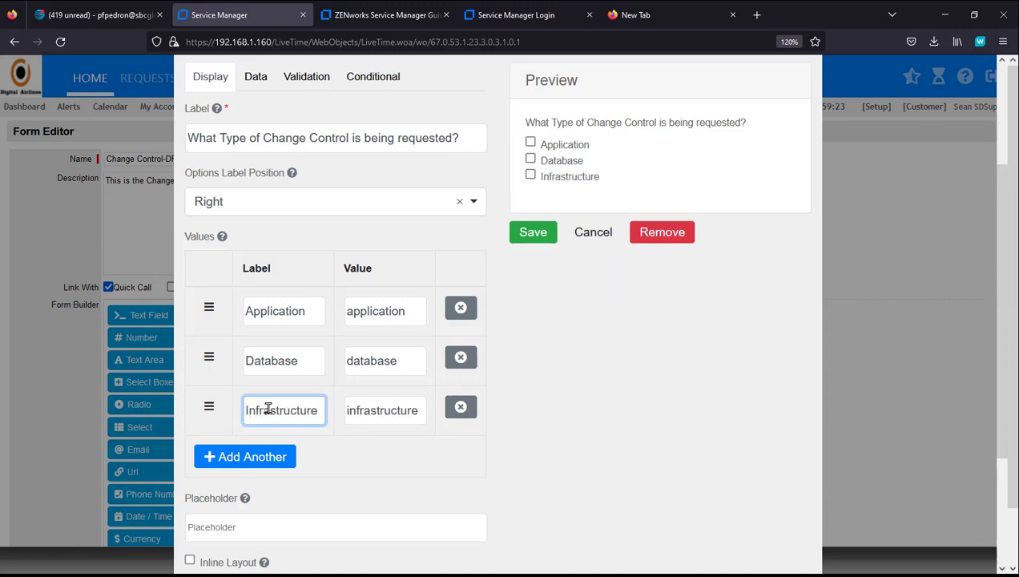
left_click(272, 457)
left_click(280, 462)
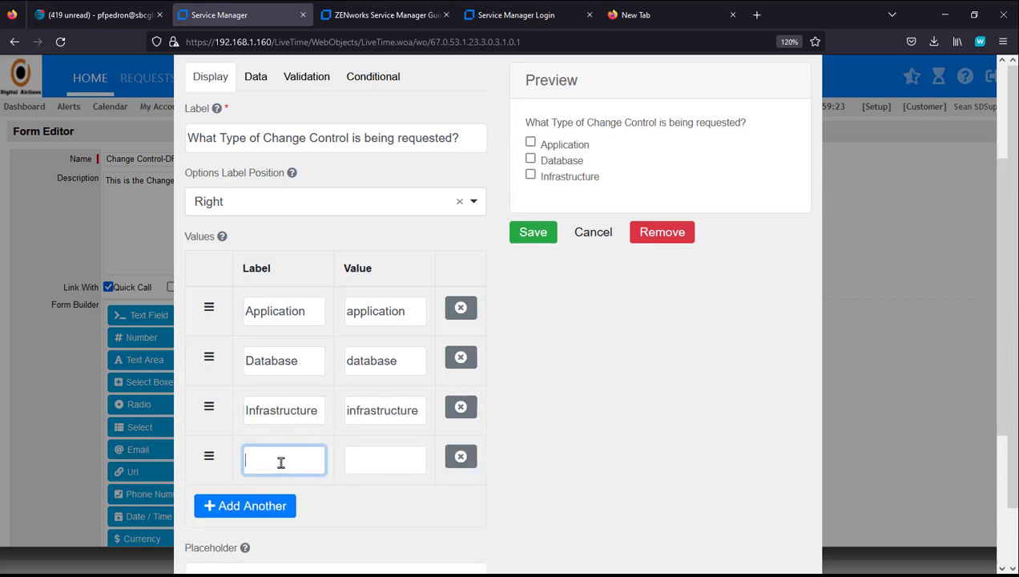
type("Operations")
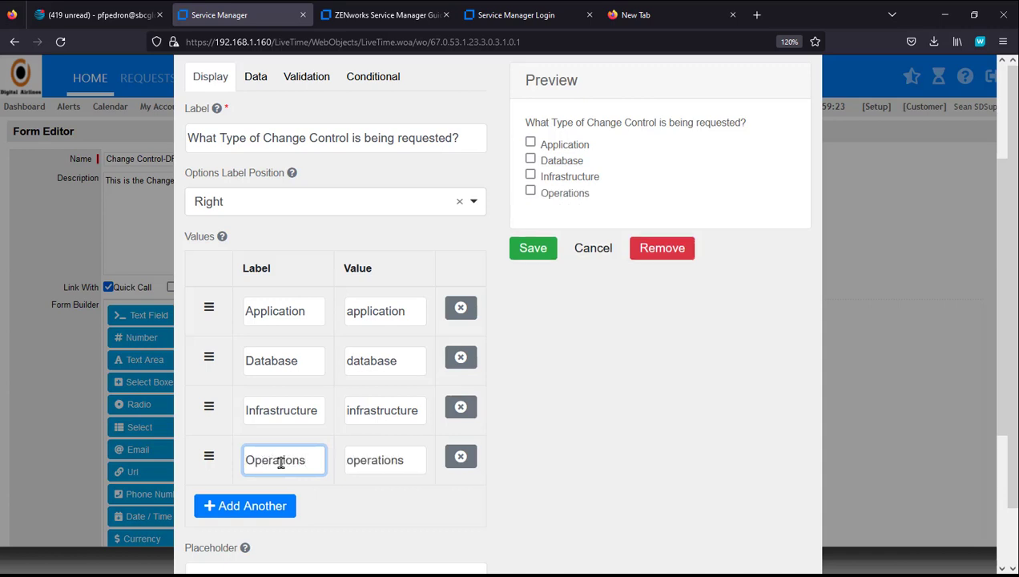
left_click(269, 503)
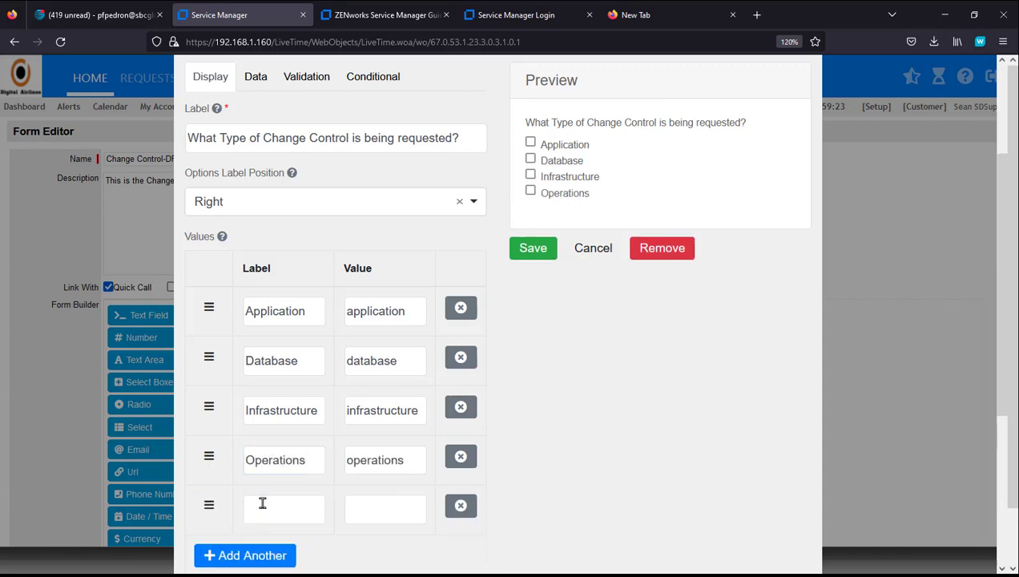
left_click(265, 508)
type("Security")
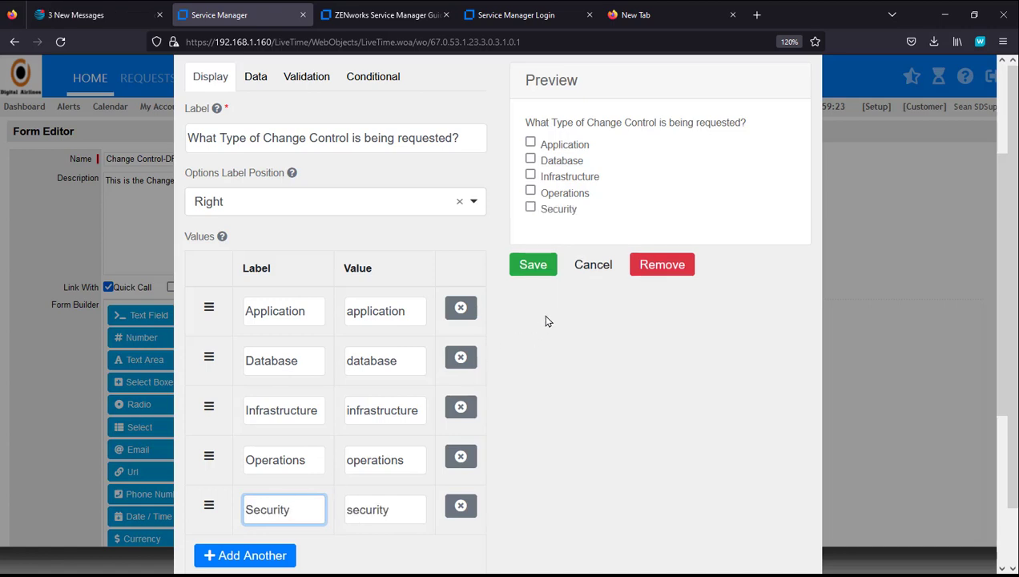
Step: Save the checkbox question, test the Application and Database ticks in the preview, and add a Radio component
left_click(535, 265)
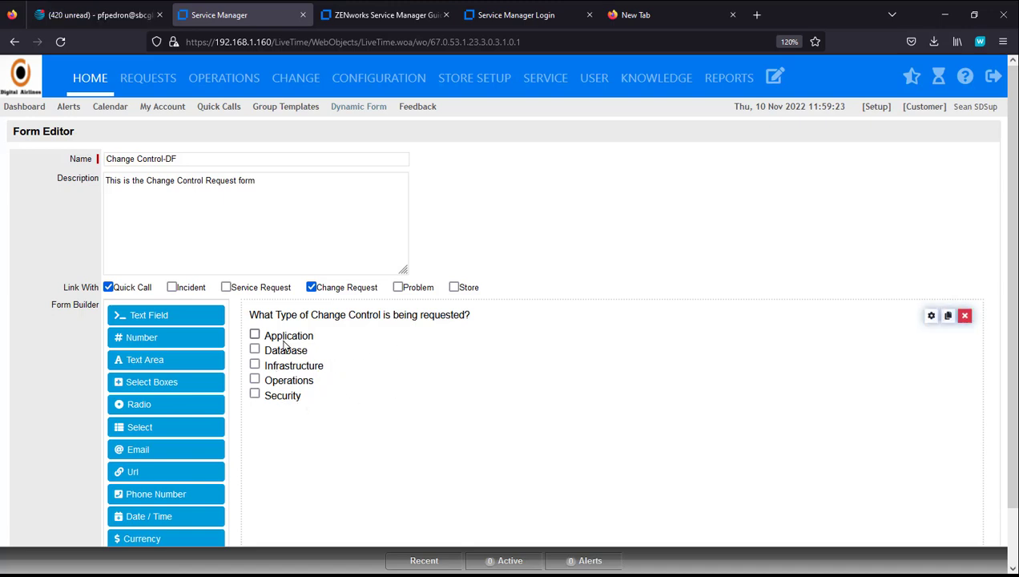
left_click(255, 335)
left_click(255, 349)
left_click(255, 350)
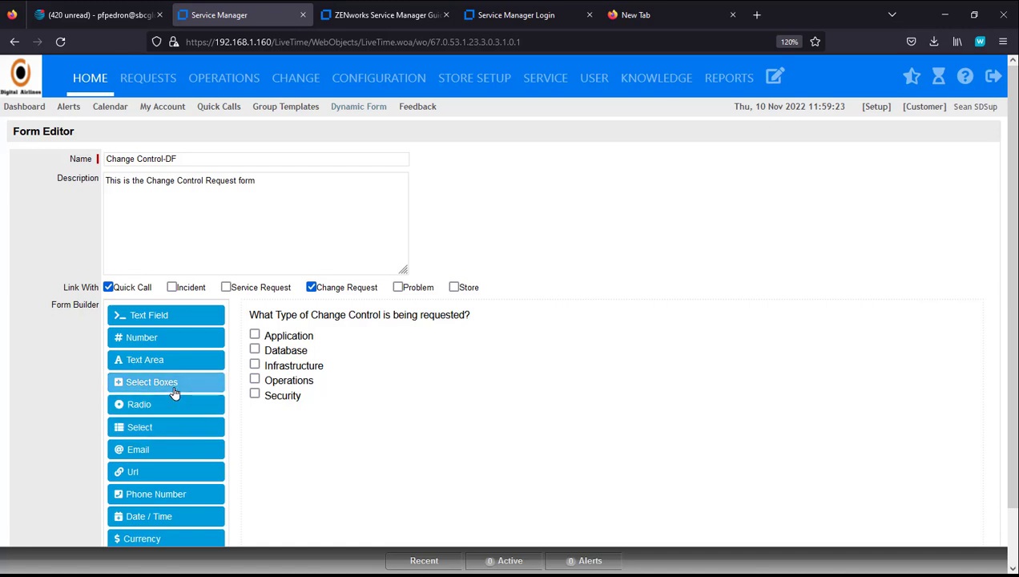
left_click_drag(172, 389, 343, 427)
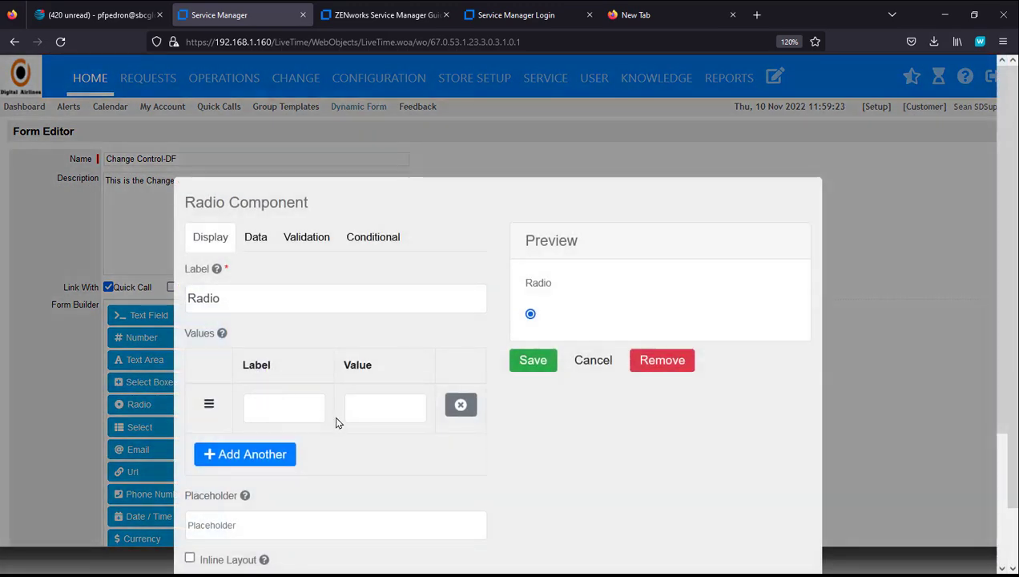
Step: Label the radio question 'Type of Application' and give it the options Enterprise and Department
left_click_drag(311, 302, 171, 298)
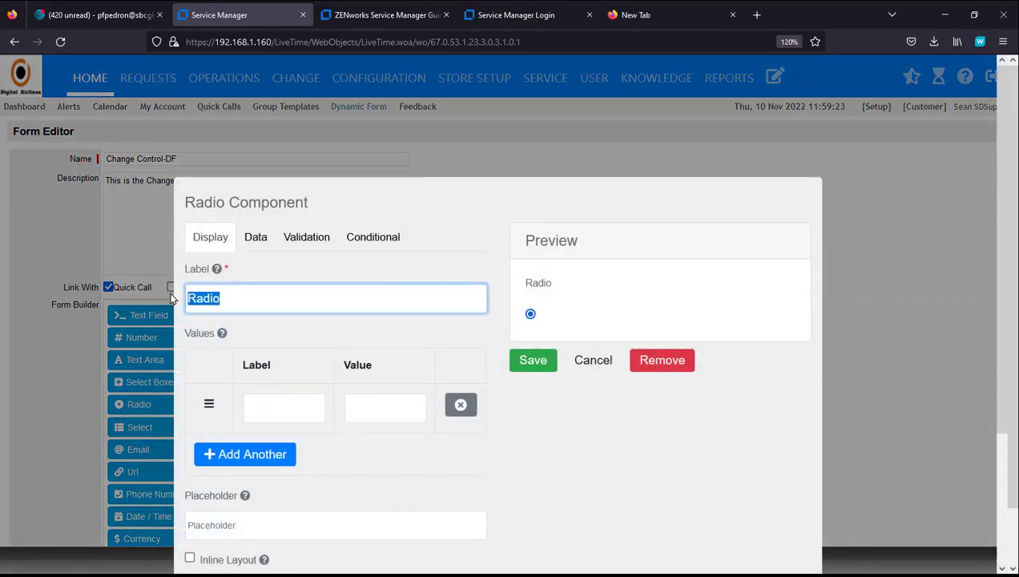
type("Type of")
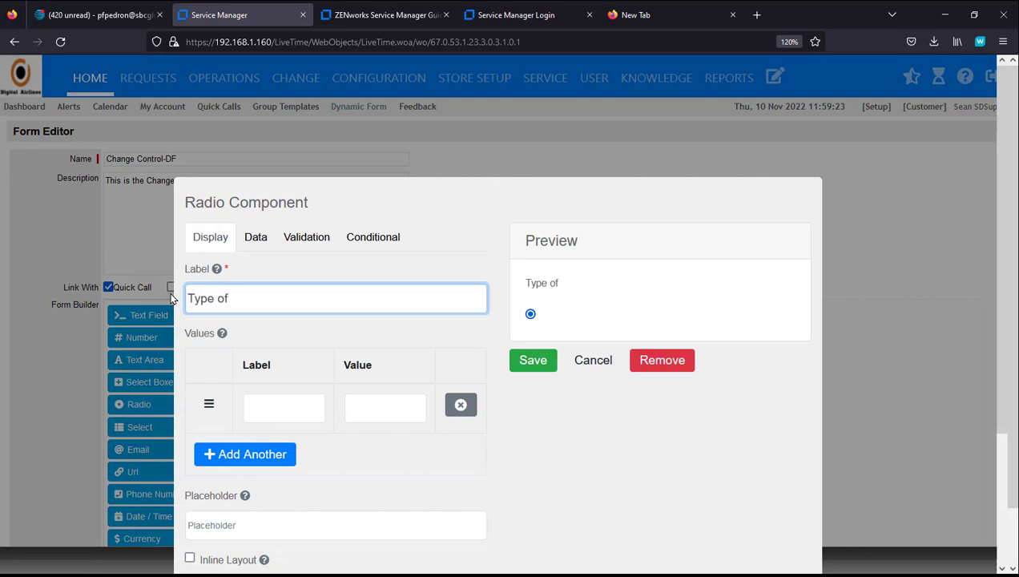
type(" Application")
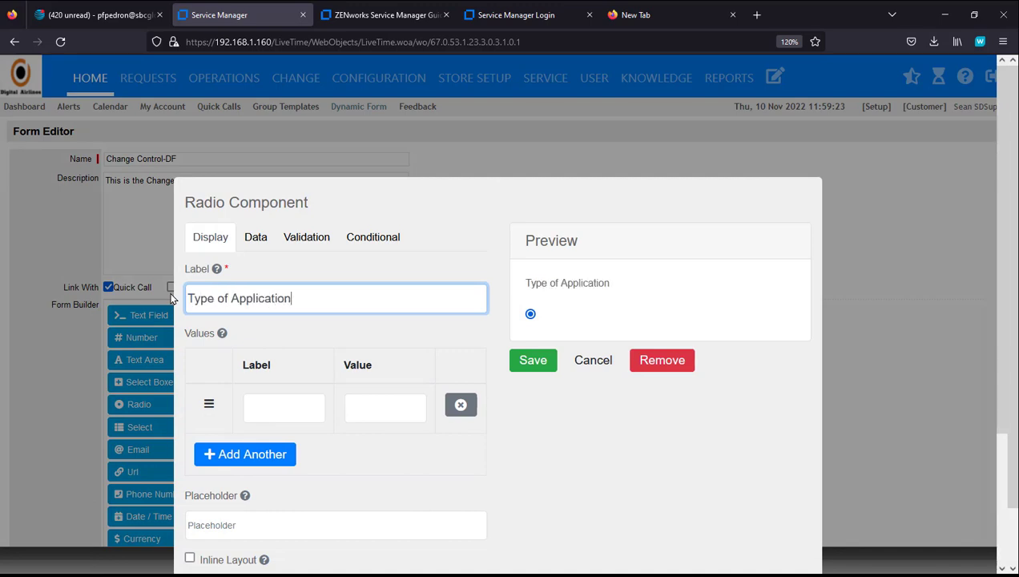
left_click(254, 399)
type("Enterp")
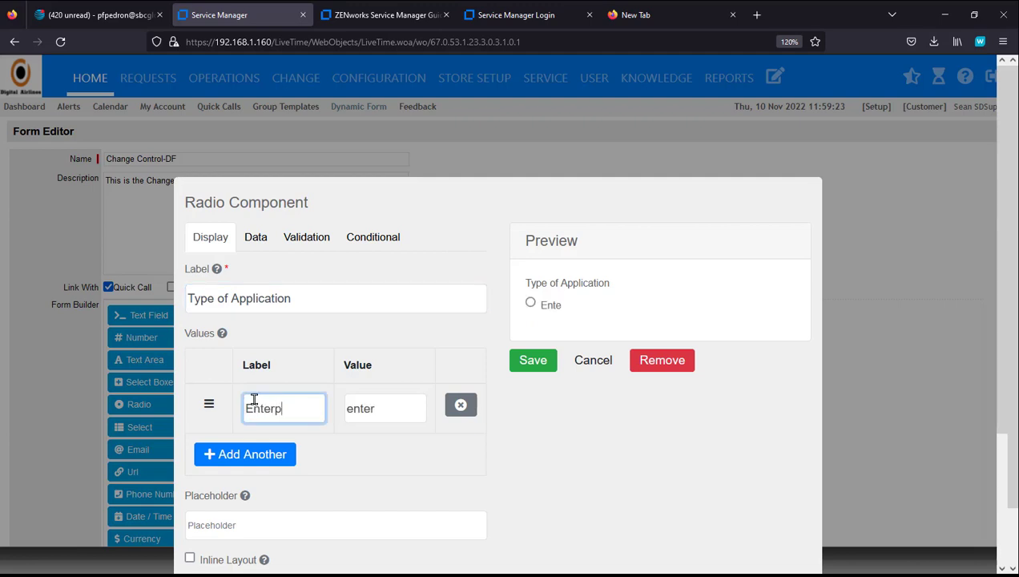
type("rise")
left_click(257, 453)
left_click(265, 454)
type("D")
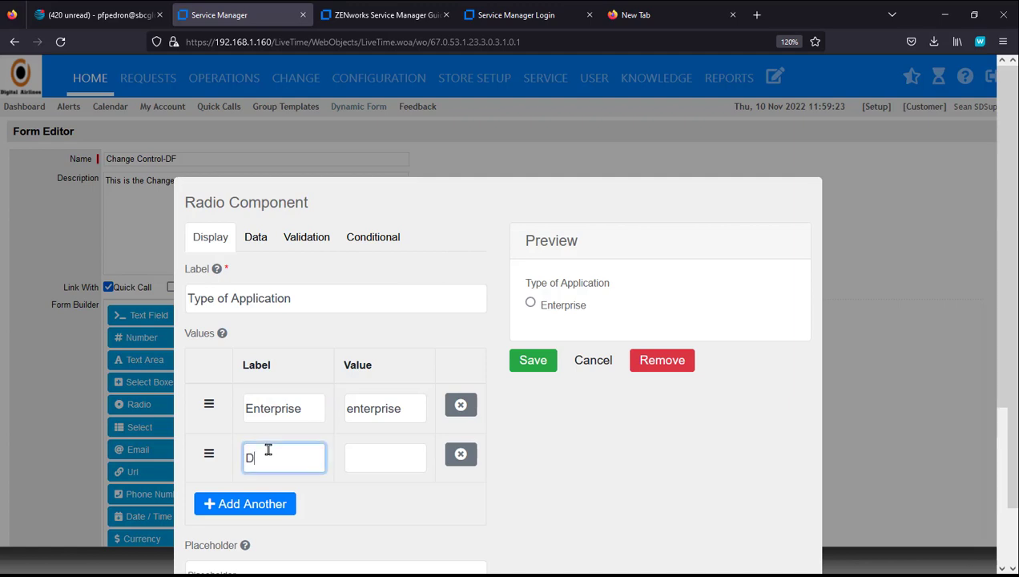
type("epartment")
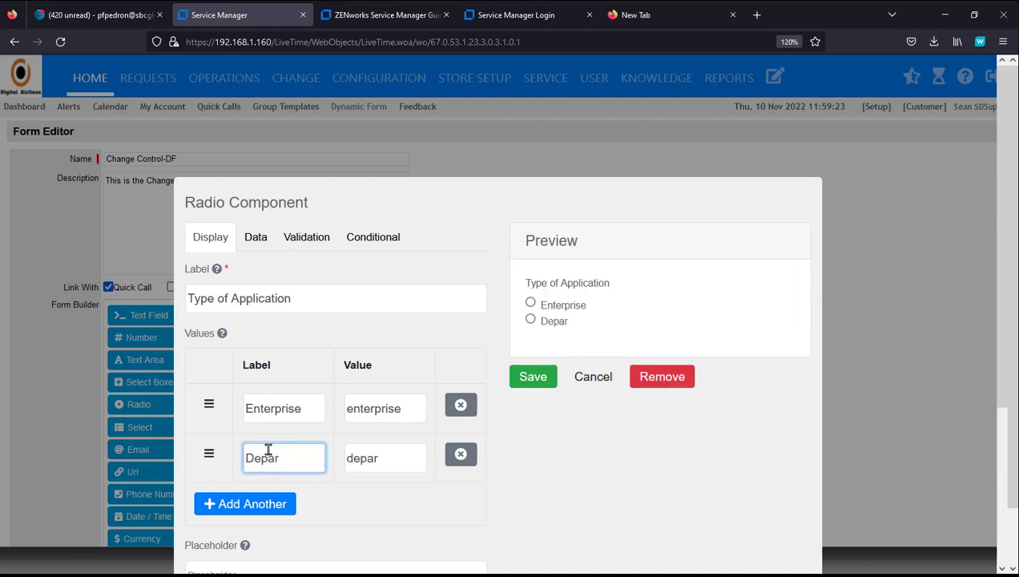
Step: Add the User and Other options and save the Type of Application question
left_click(259, 500)
left_click(264, 505)
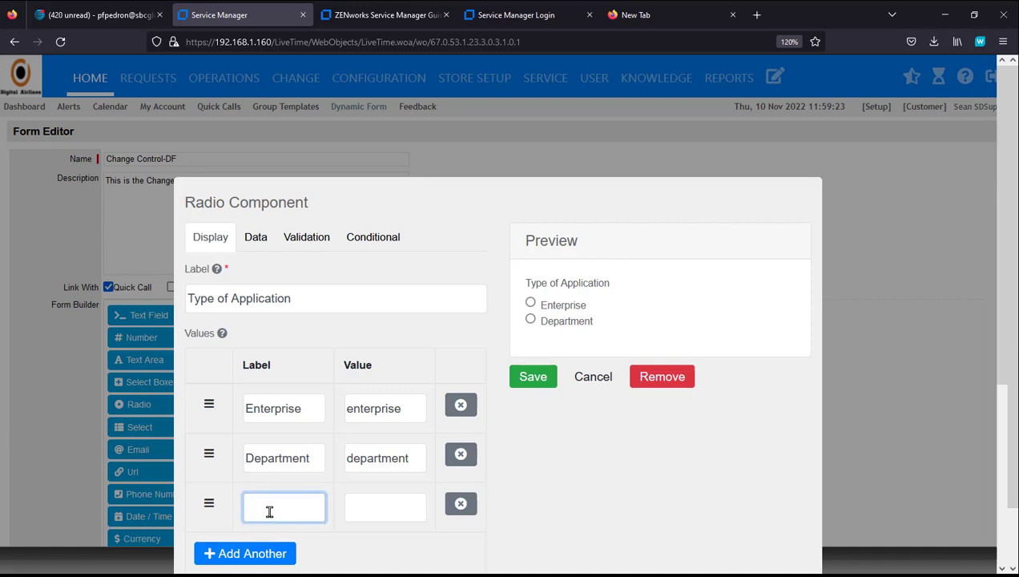
type("User")
left_click(272, 553)
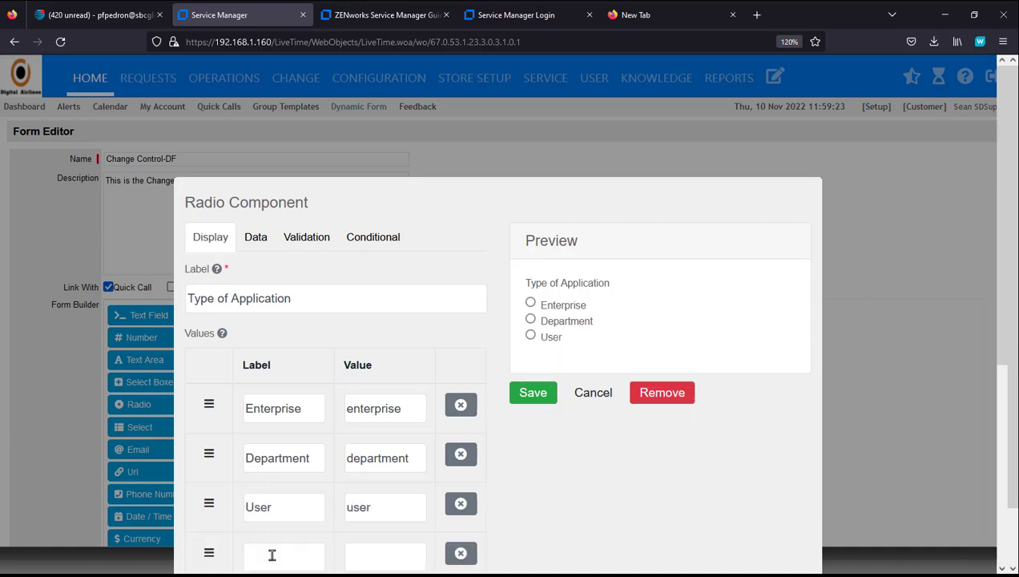
left_click(278, 560)
type("Other")
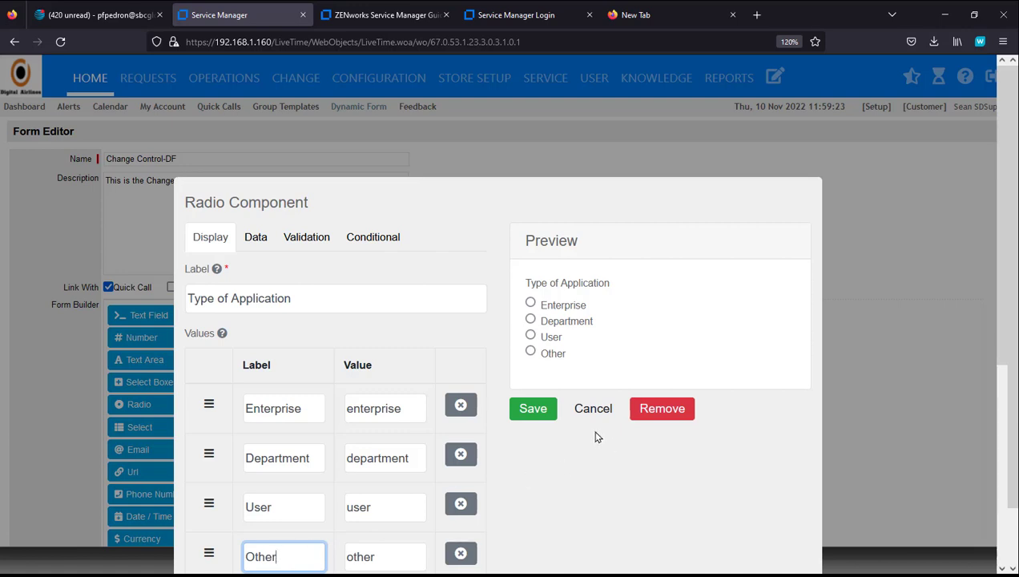
left_click(538, 415)
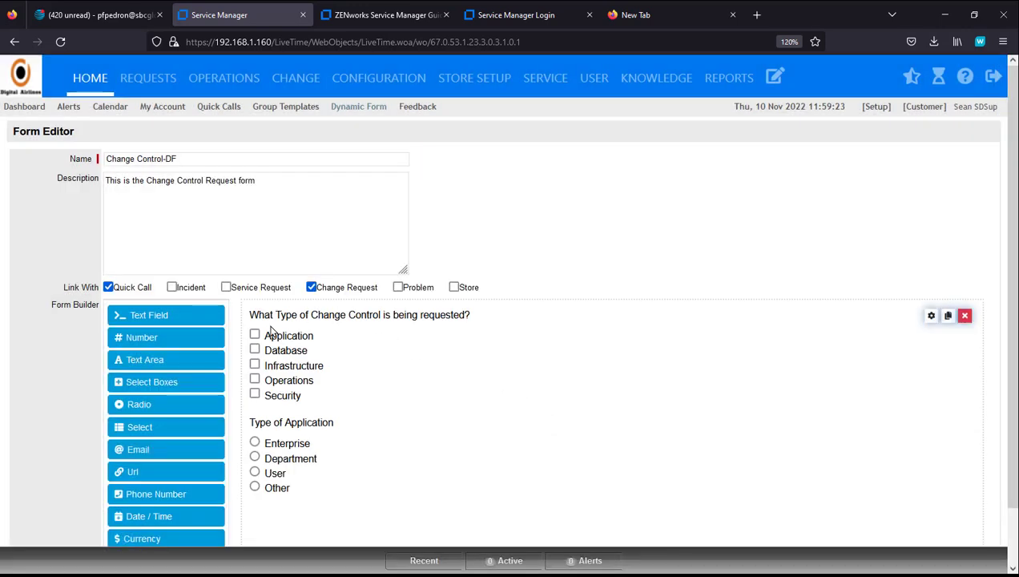
Step: Save the Change Control-DF form and reopen it in edit mode
scroll(889, 420, "down", 1)
scroll(889, 421, "down", 3)
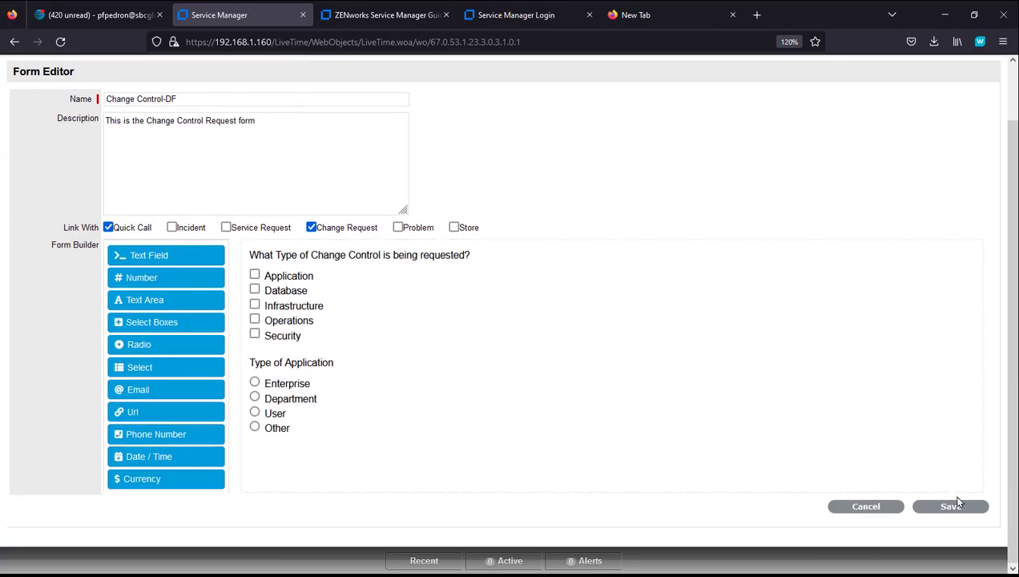
left_click(953, 503)
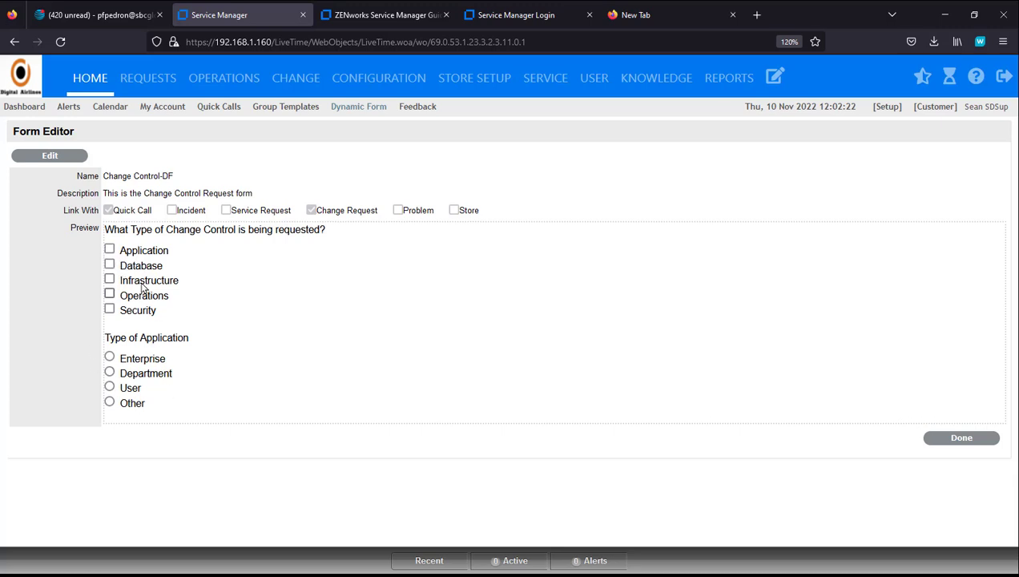
left_click(49, 155)
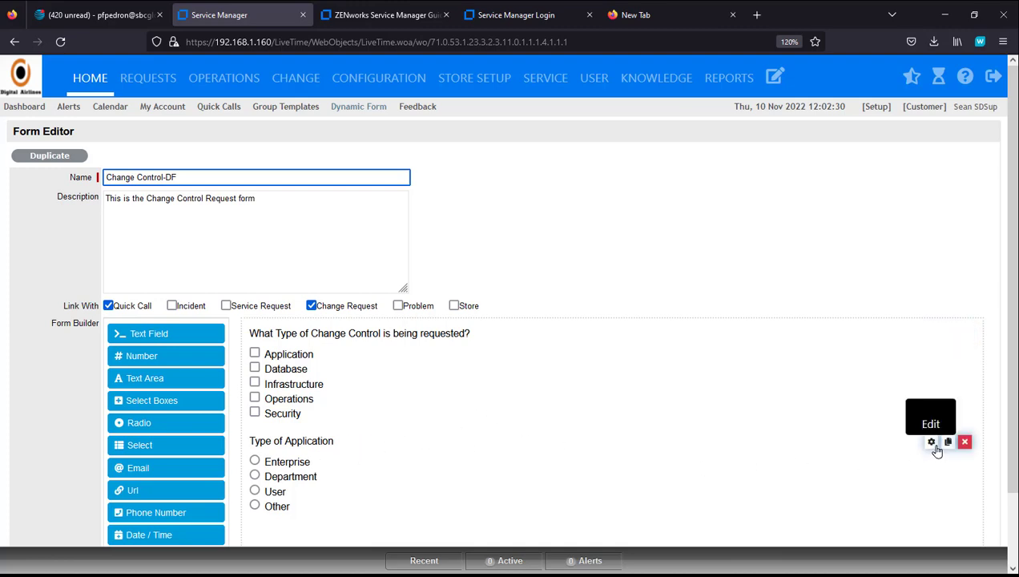
Step: Add a conditional rule that shows Type of Application when the change-type question equals 'application'
left_click(932, 443)
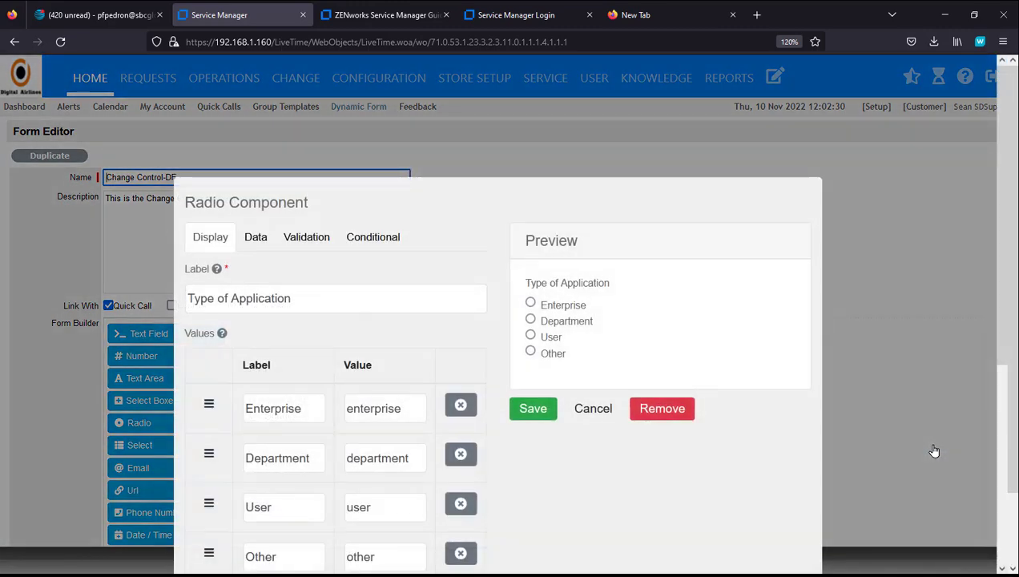
left_click(377, 239)
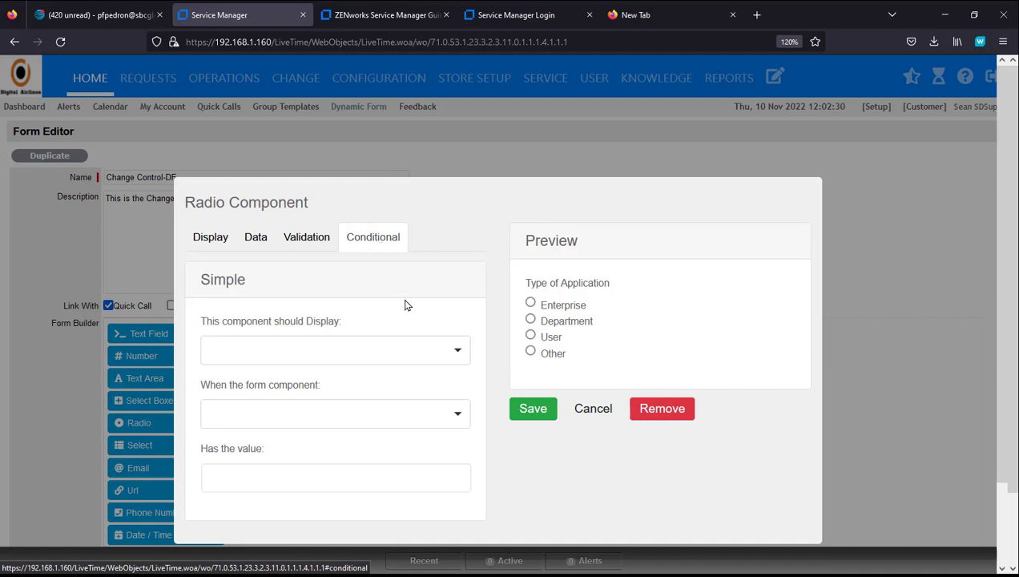
left_click(461, 352)
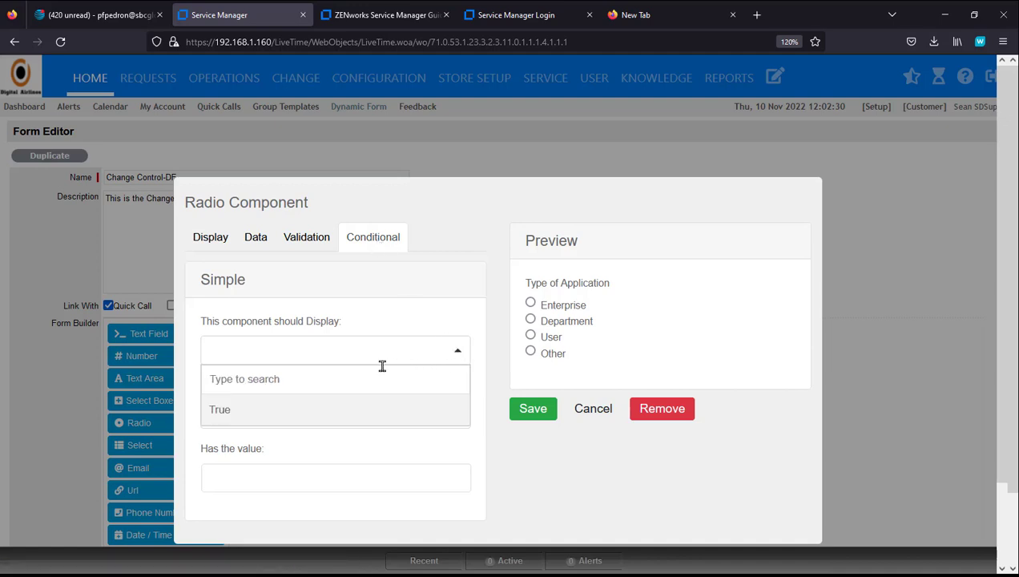
left_click(303, 417)
left_click(303, 416)
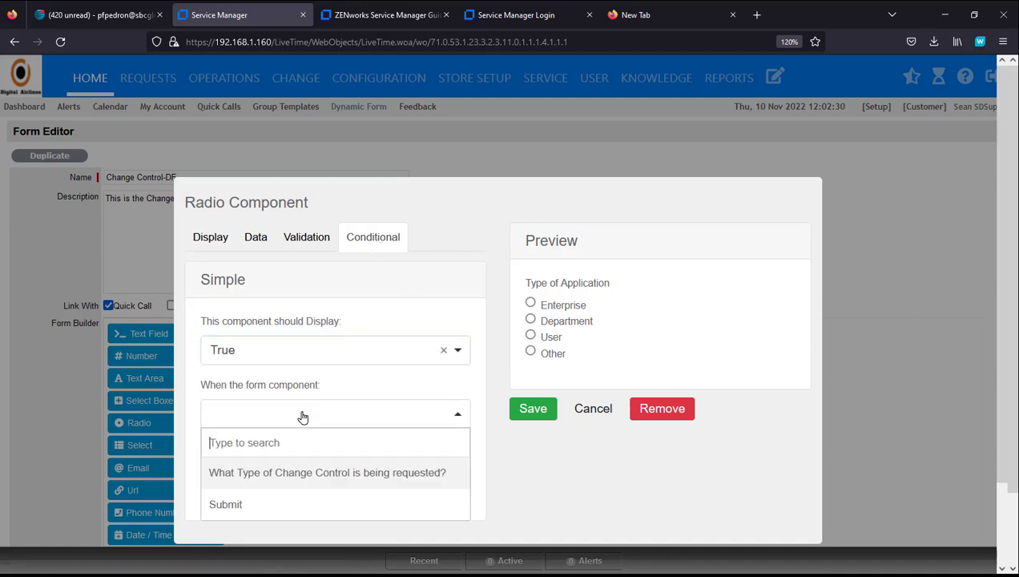
left_click(324, 474)
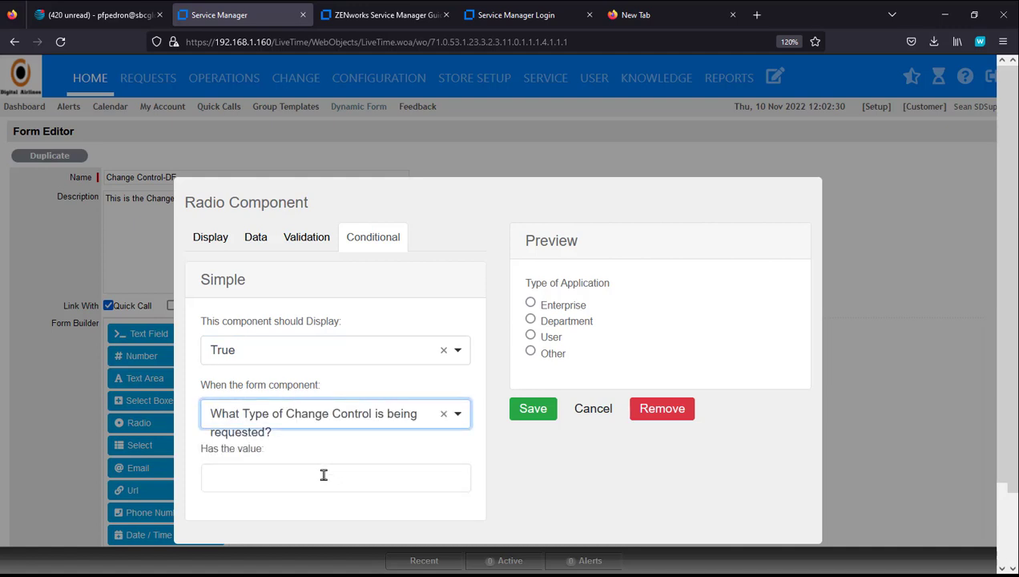
left_click(323, 475)
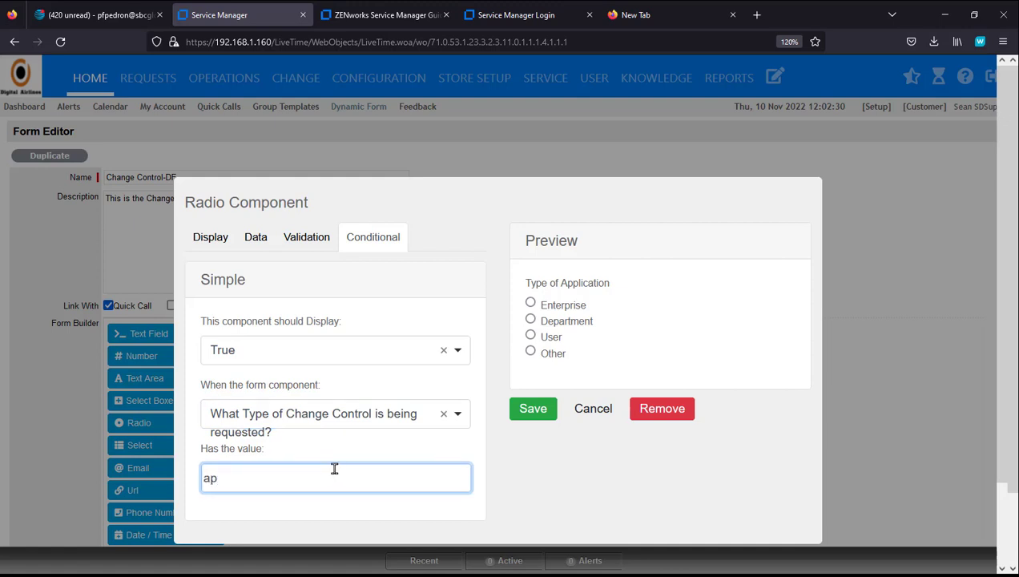
type("application")
left_click(533, 411)
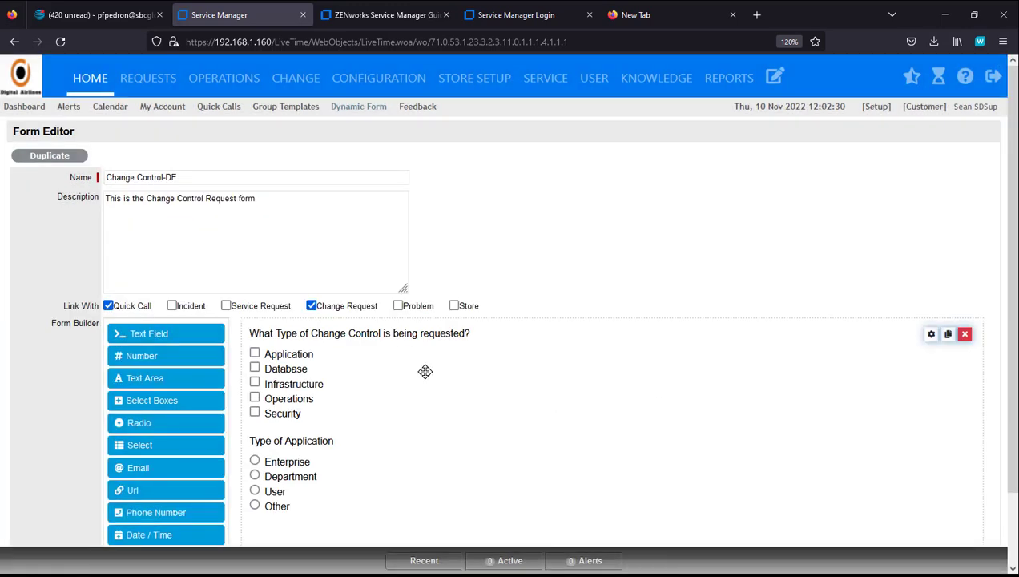
left_click(930, 337)
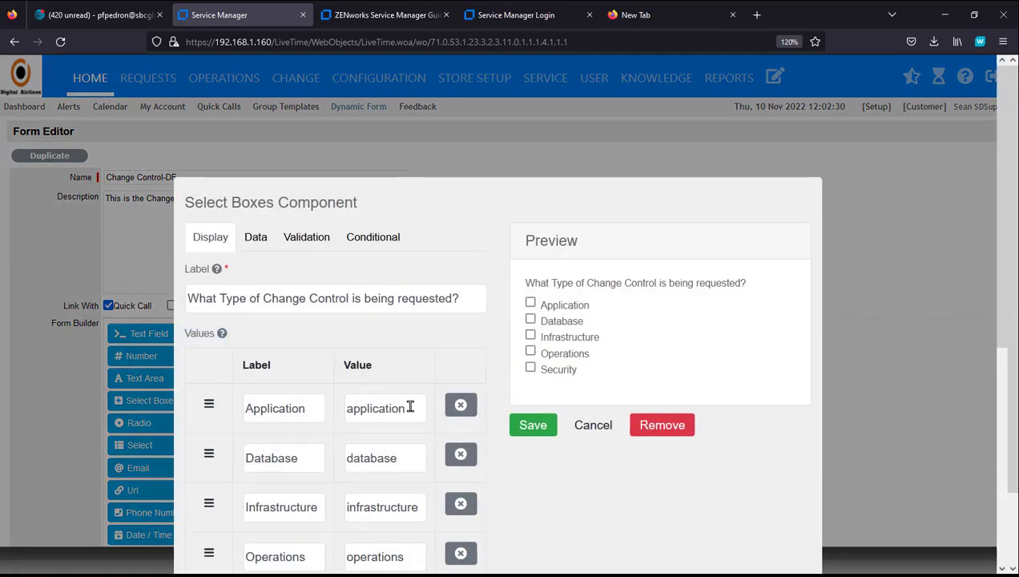
left_click_drag(408, 408, 354, 408)
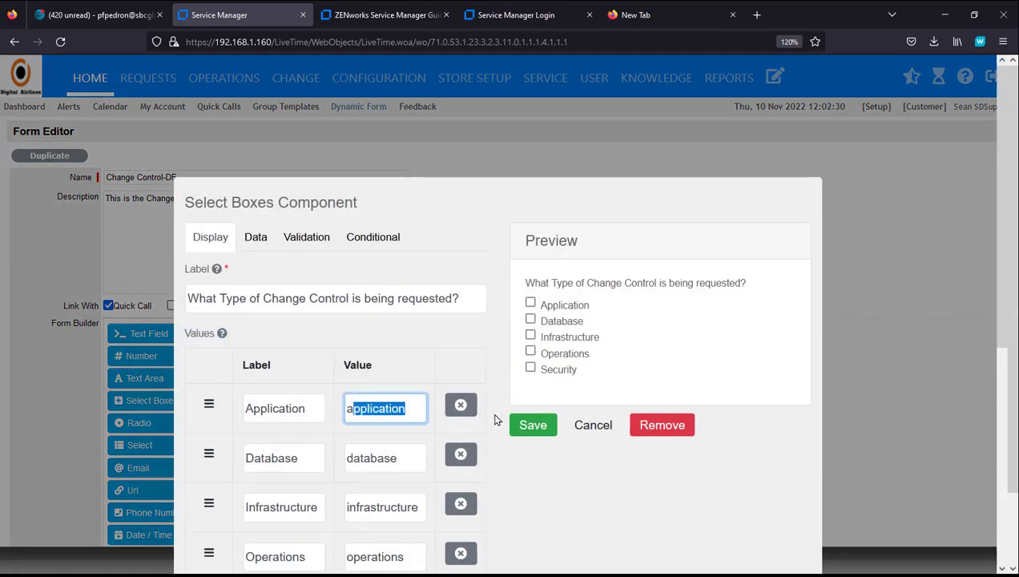
left_click(409, 410)
left_click_drag(409, 410, 347, 409)
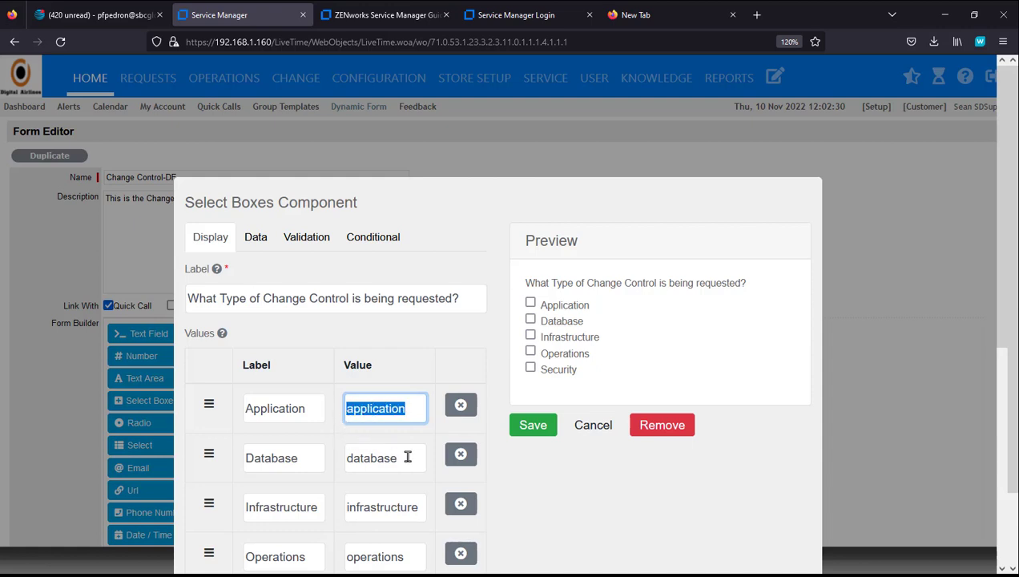
left_click_drag(404, 457, 347, 456)
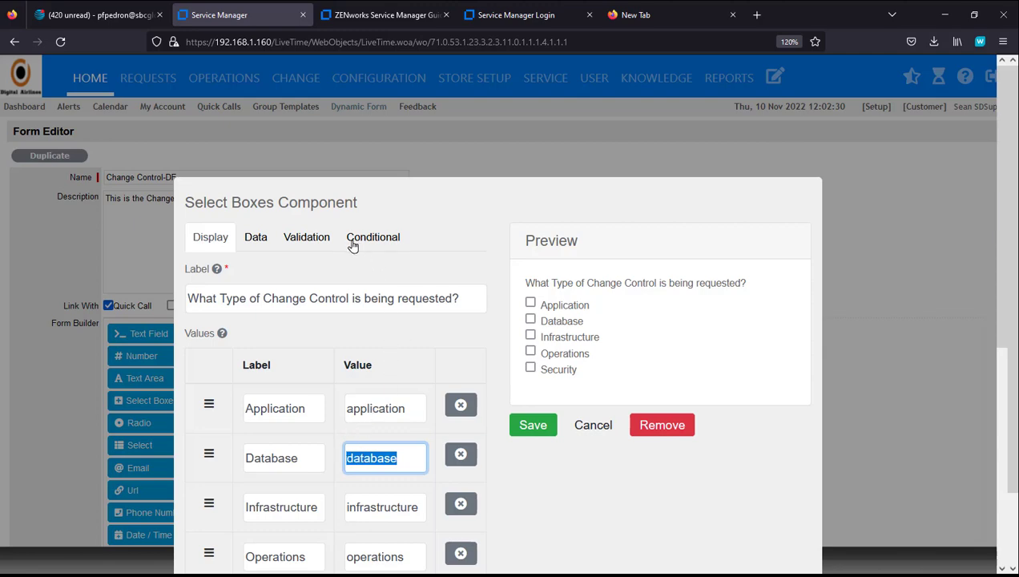
left_click(536, 426)
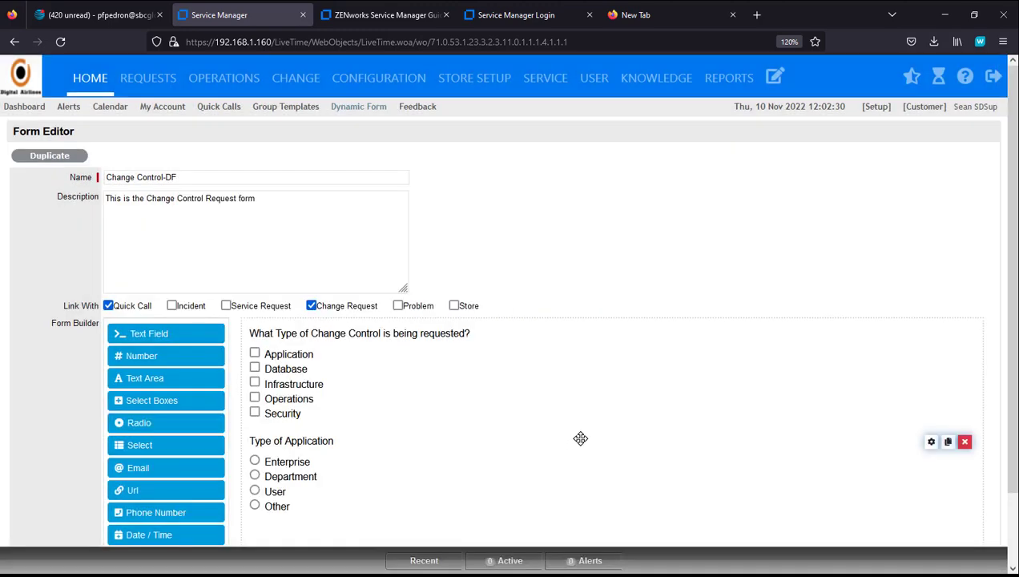
Step: Save the form, test that ticking Application shows and hides Type of Application, then reopen for editing
scroll(882, 496, "down", 2)
left_click(927, 515)
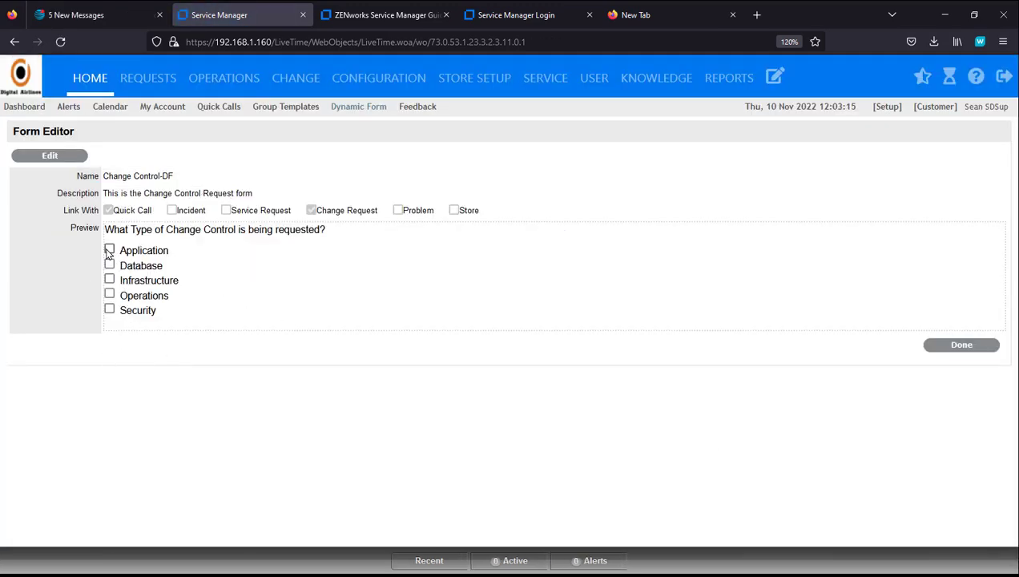
left_click(109, 249)
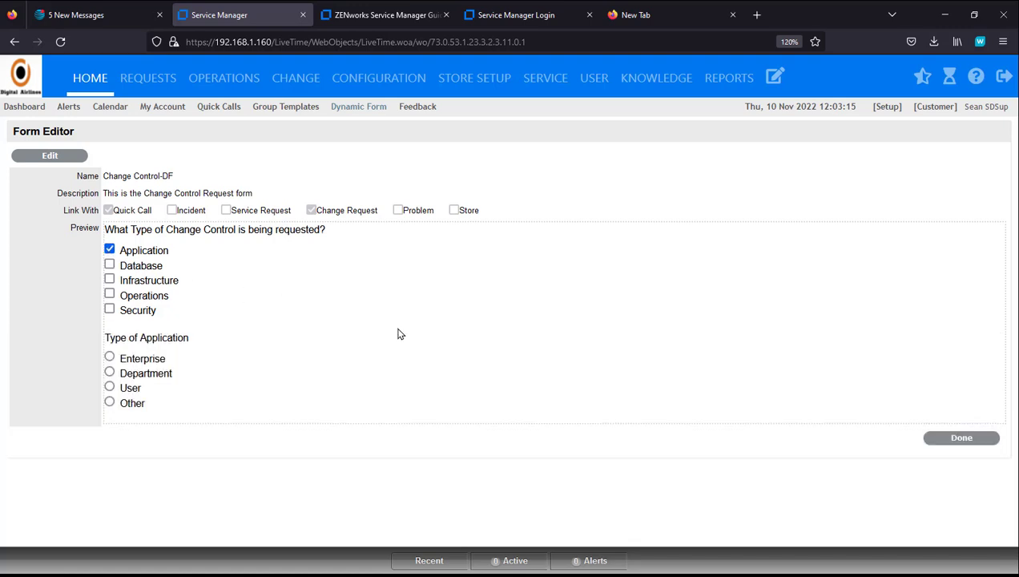
left_click(109, 249)
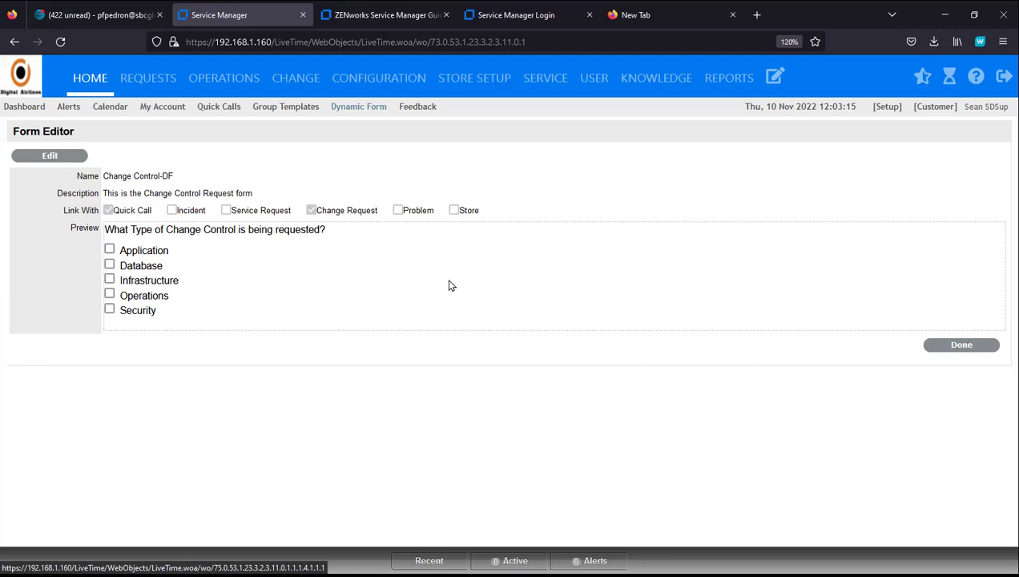
left_click(49, 155)
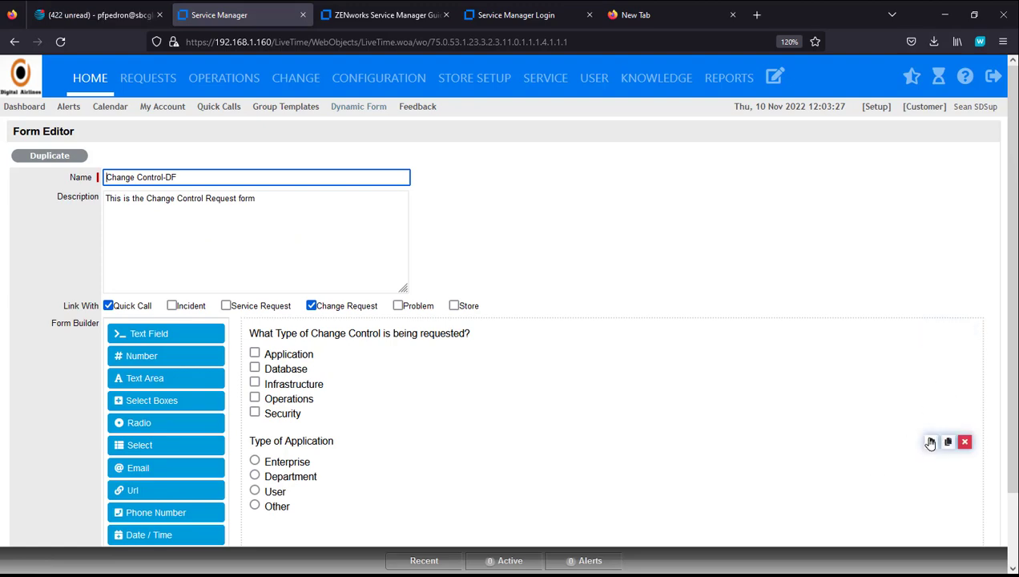
Step: Clear the Enterprise placeholder on Type of Application, enable Inline Layout, and save the question
left_click(930, 443)
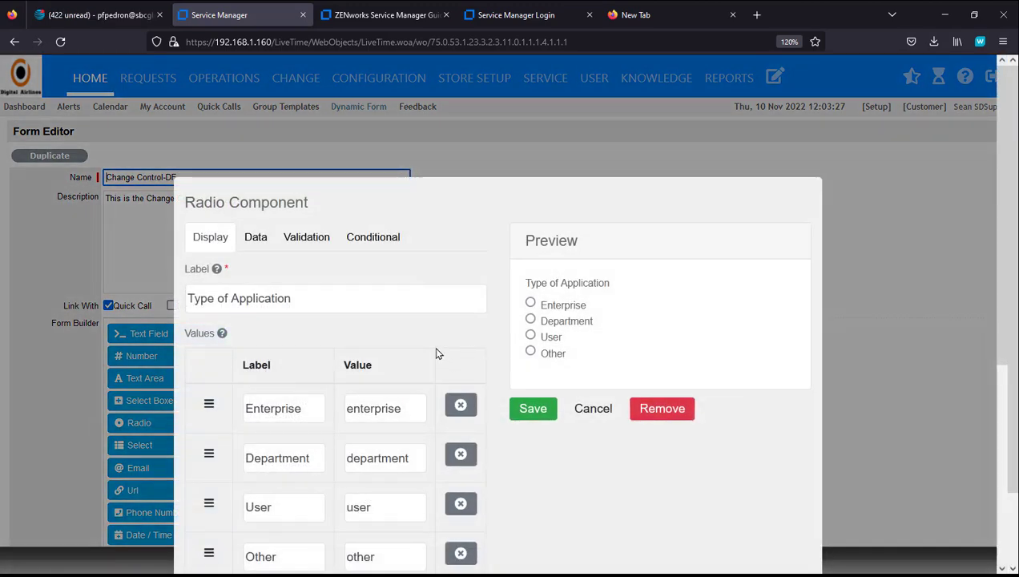
scroll(422, 341, "down", 3)
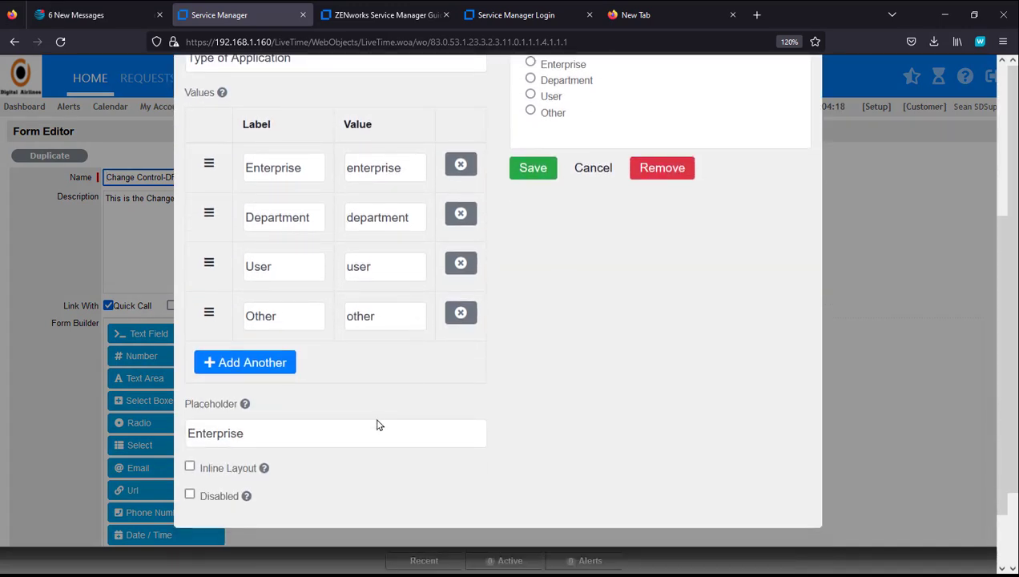
left_click_drag(268, 433, 175, 425)
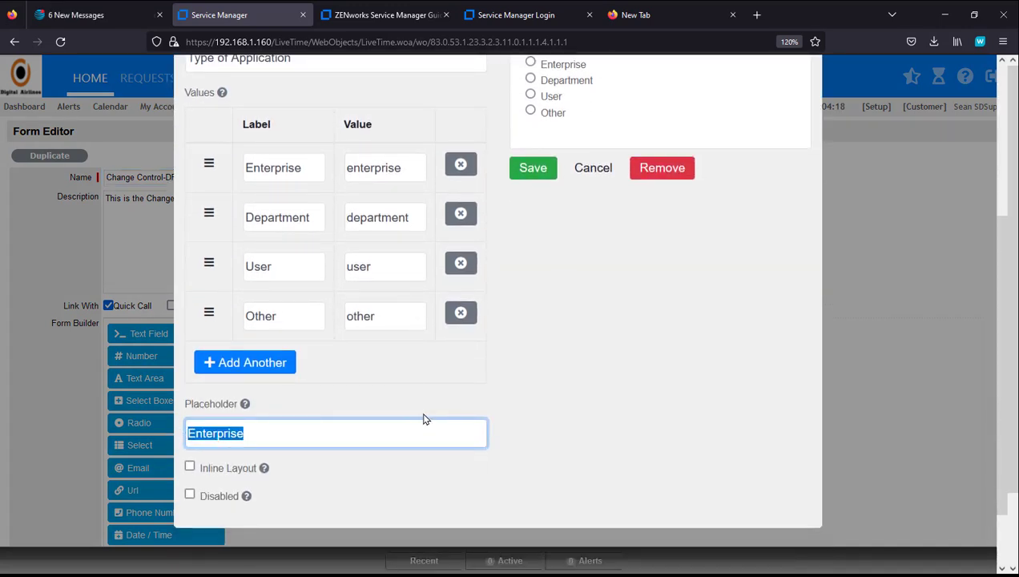
key("BackSpace")
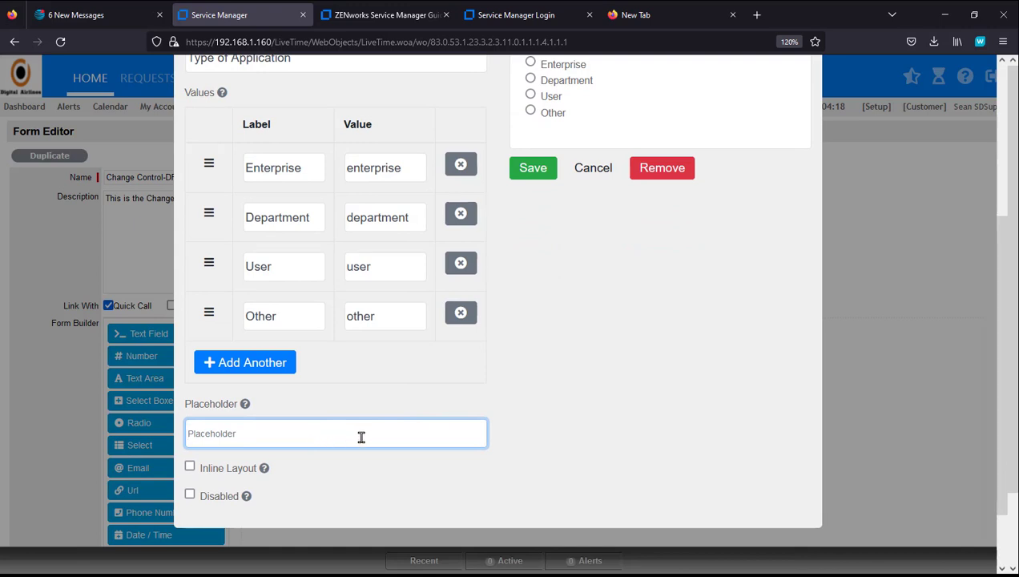
left_click(190, 467)
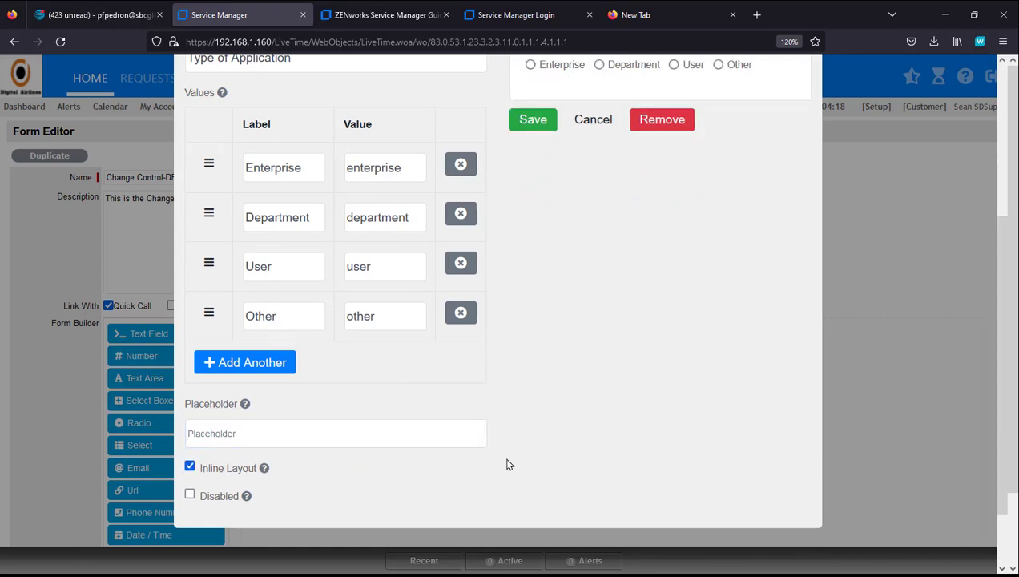
scroll(632, 418, "up", 3)
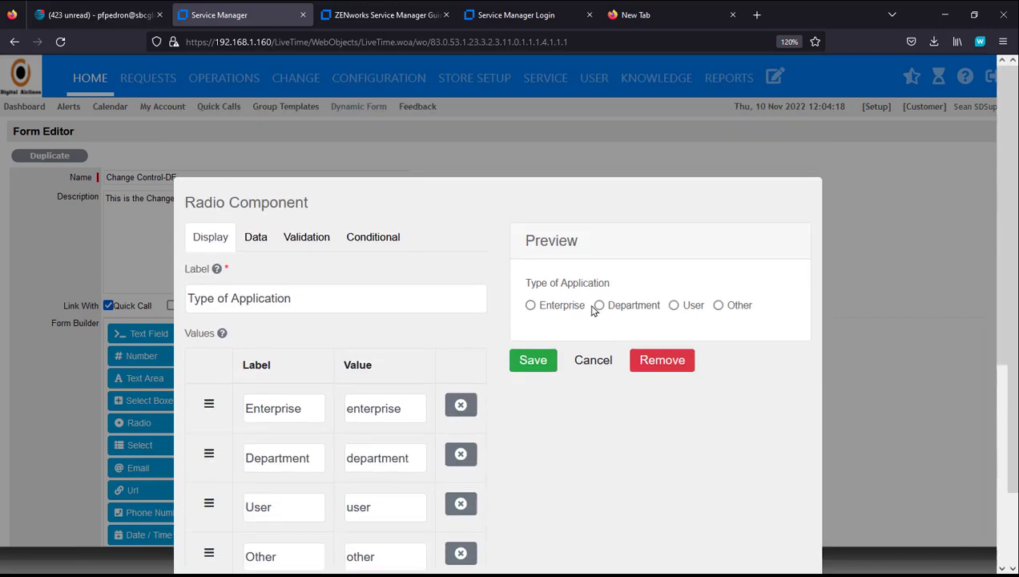
scroll(641, 498, "down", 3)
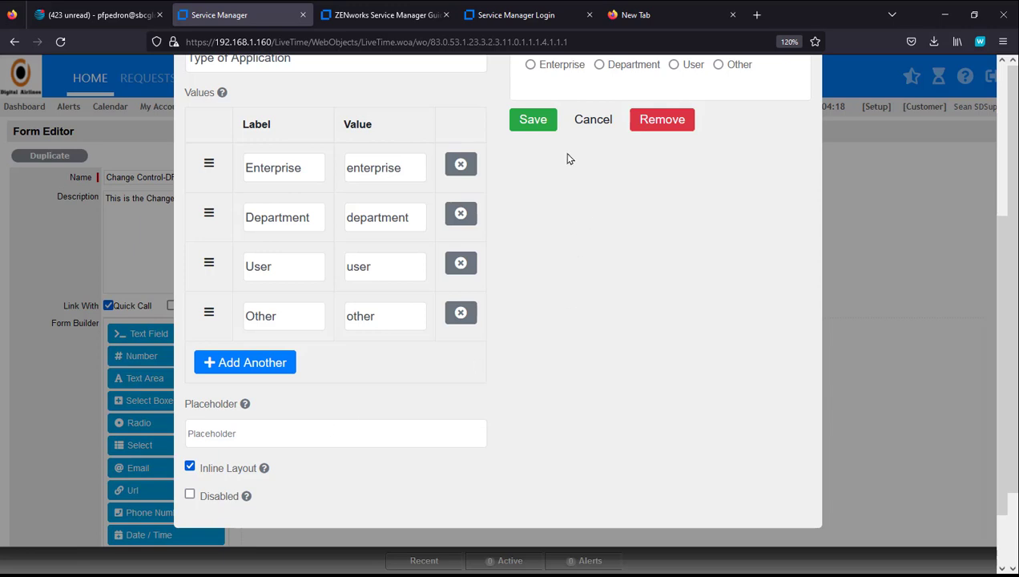
left_click(533, 122)
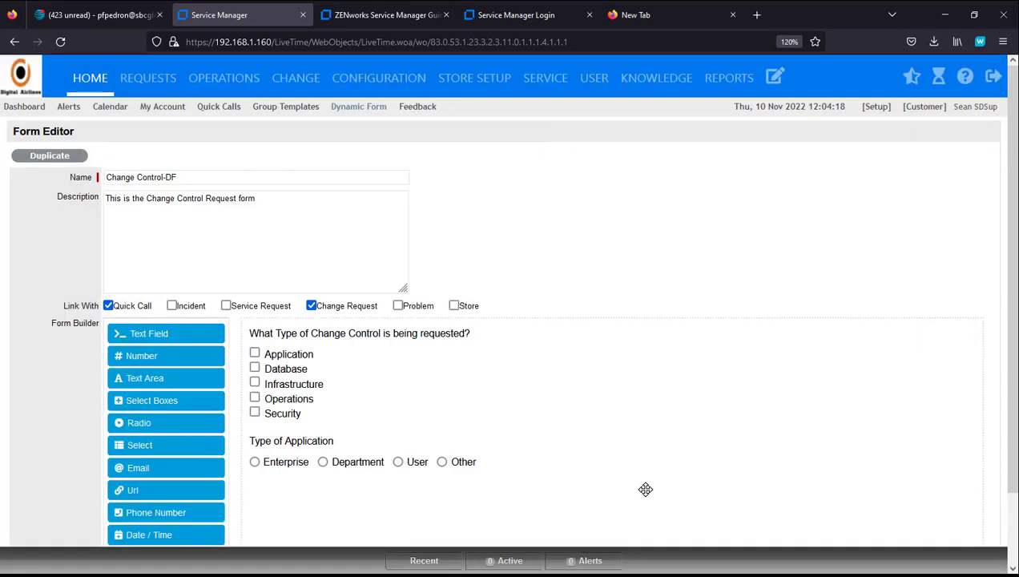
Step: Add a Select dropdown to the form labelled 'Database Type'
mouse_move(560, 453)
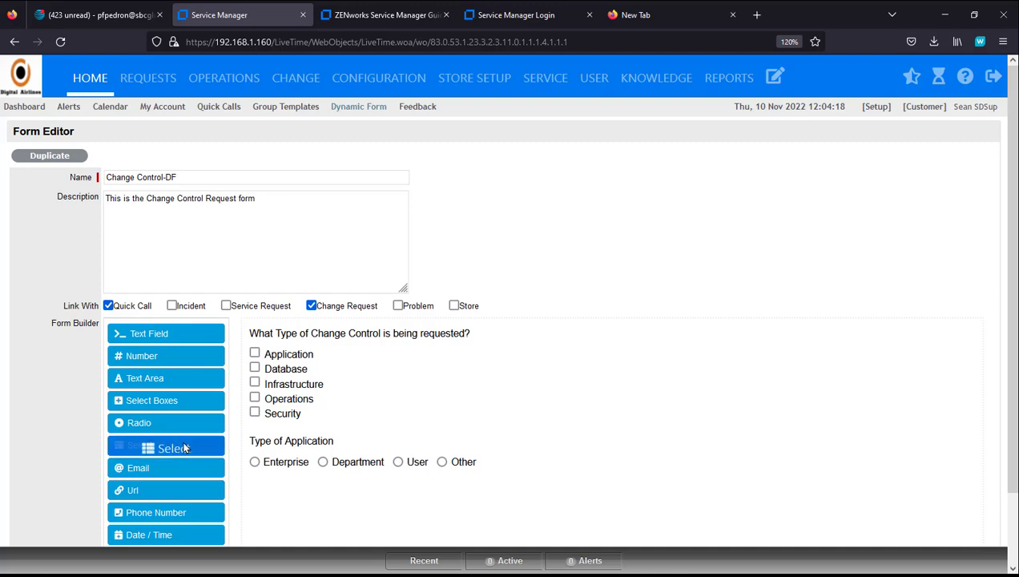
left_click_drag(177, 446, 337, 498)
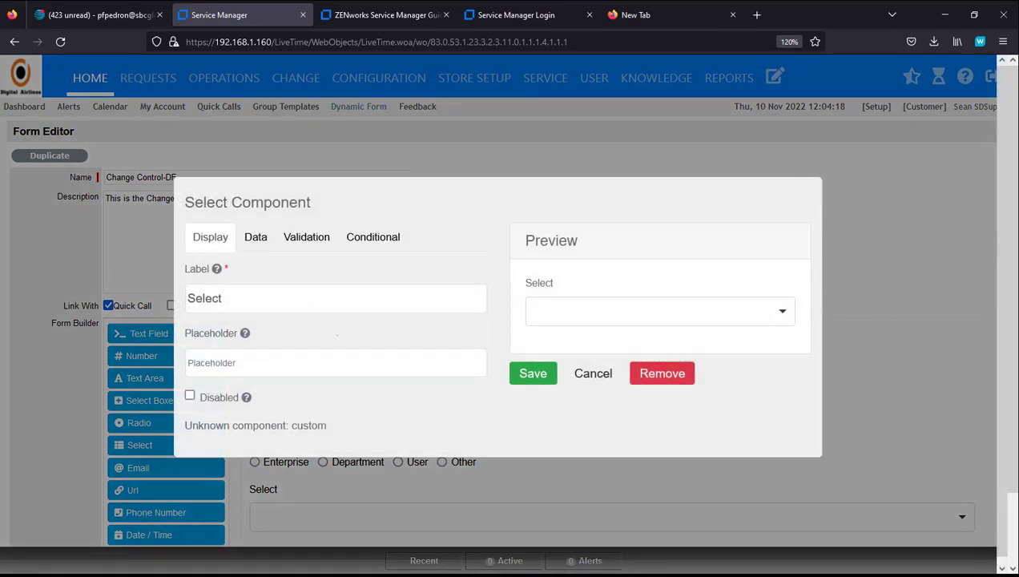
double_click(206, 296)
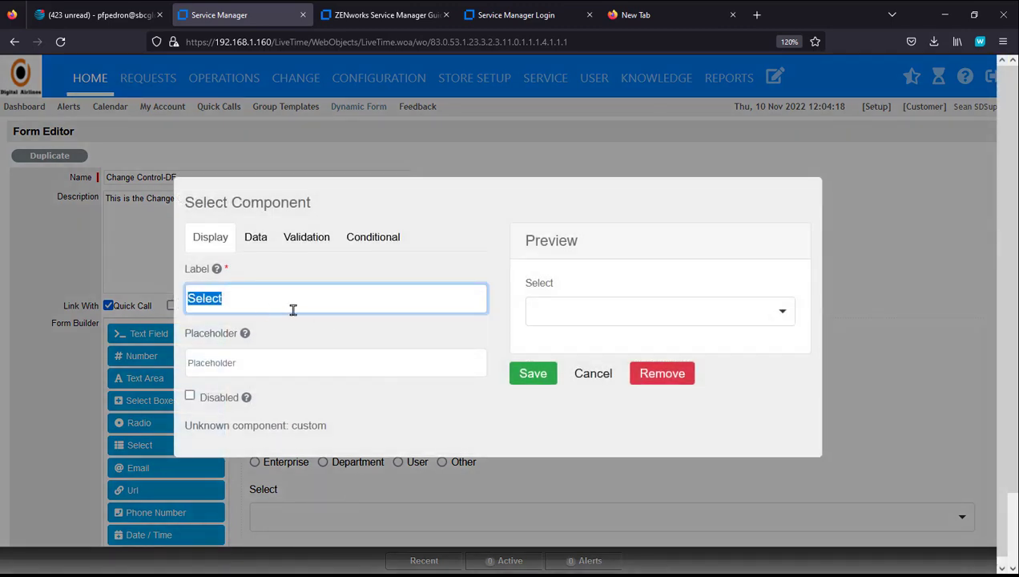
type("Database")
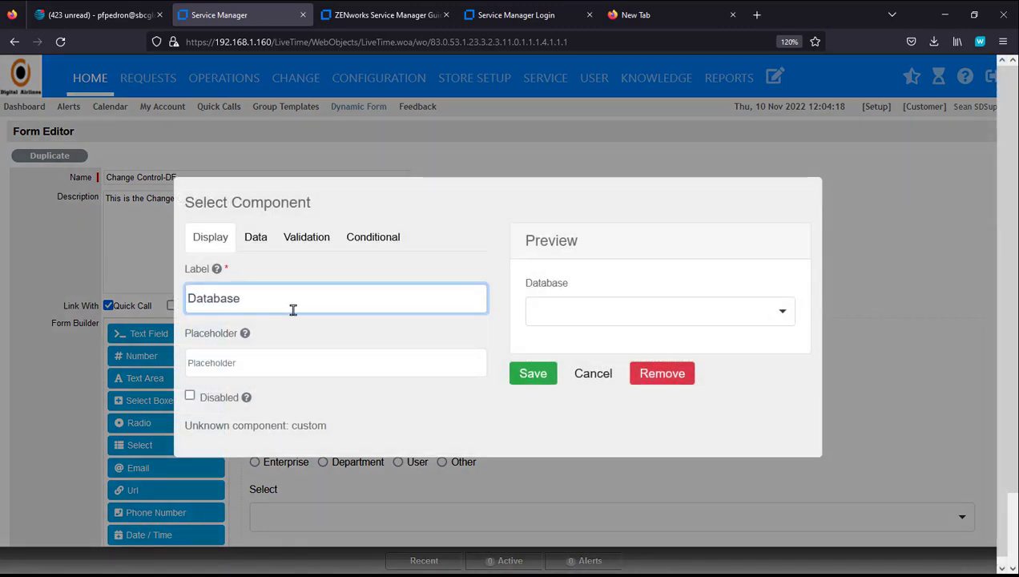
type(" Type")
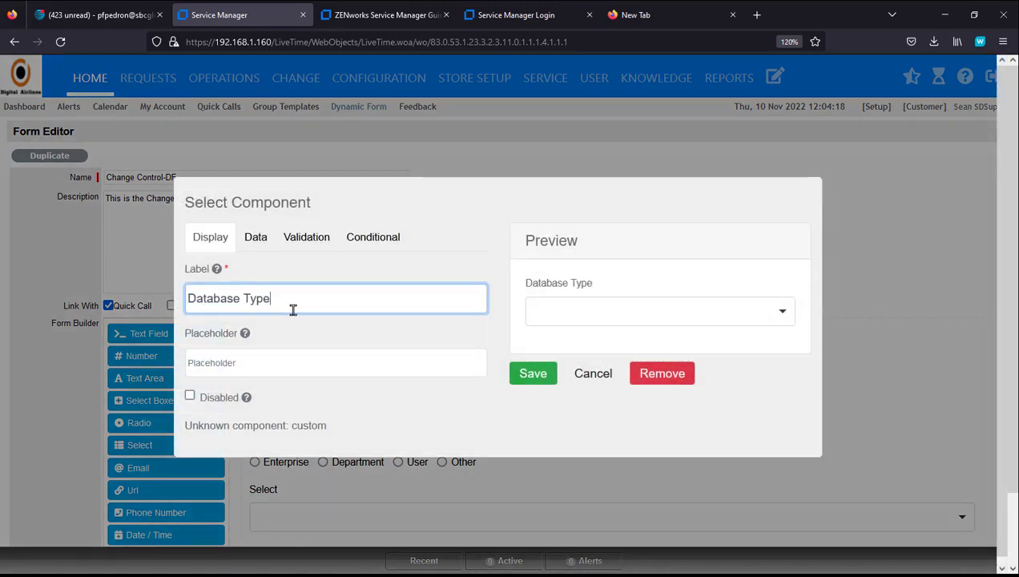
left_click(260, 366)
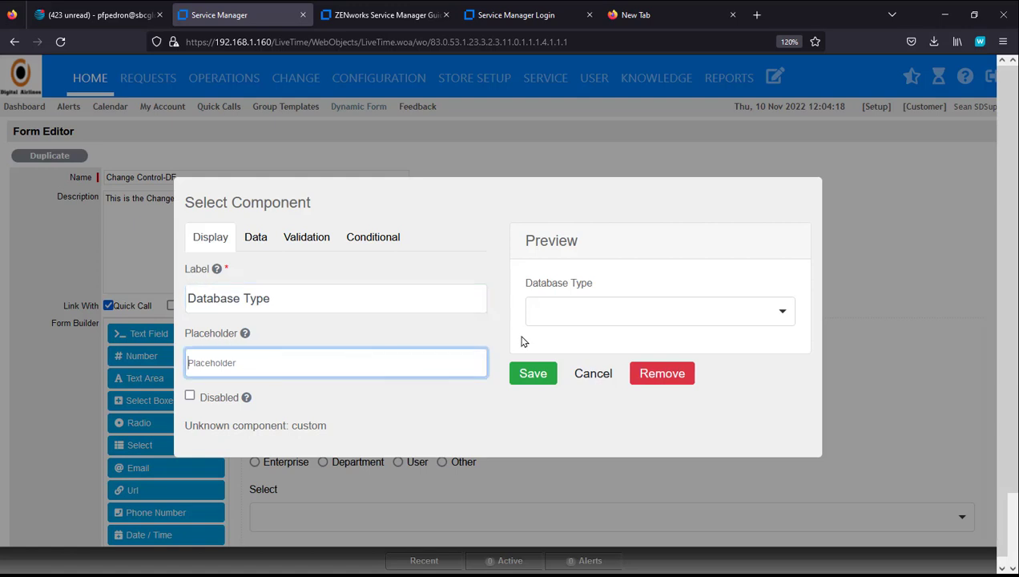
left_click(561, 317)
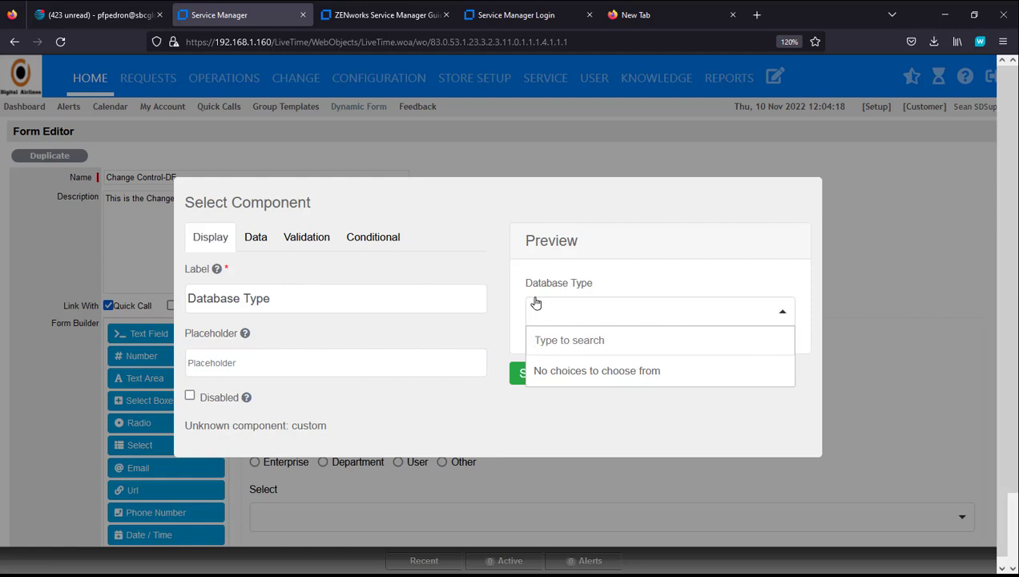
left_click(325, 362)
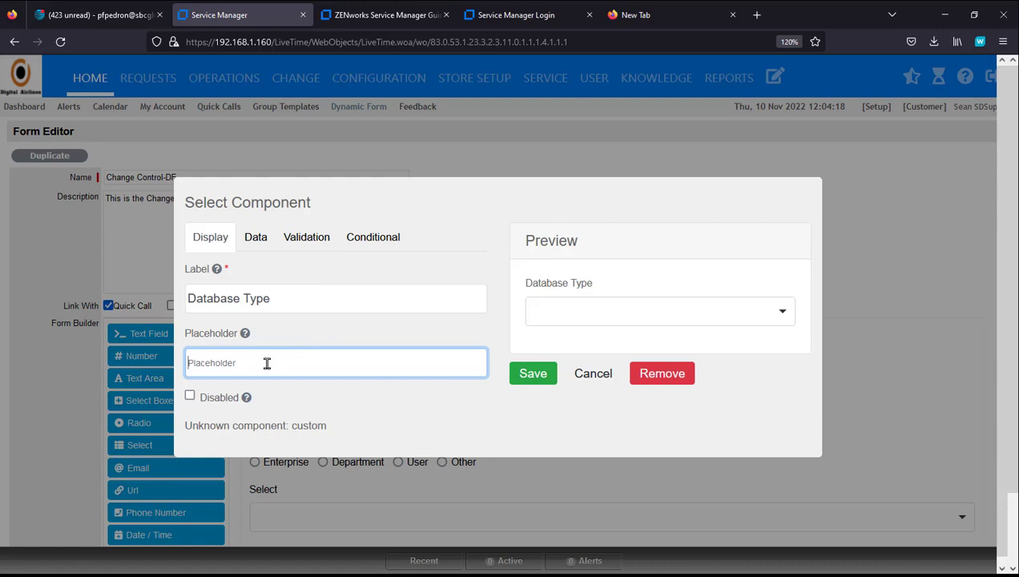
Step: Give the dropdown the choices MSSQL, MySQL, PostgreSQL and Oracle, and save the question
left_click(255, 237)
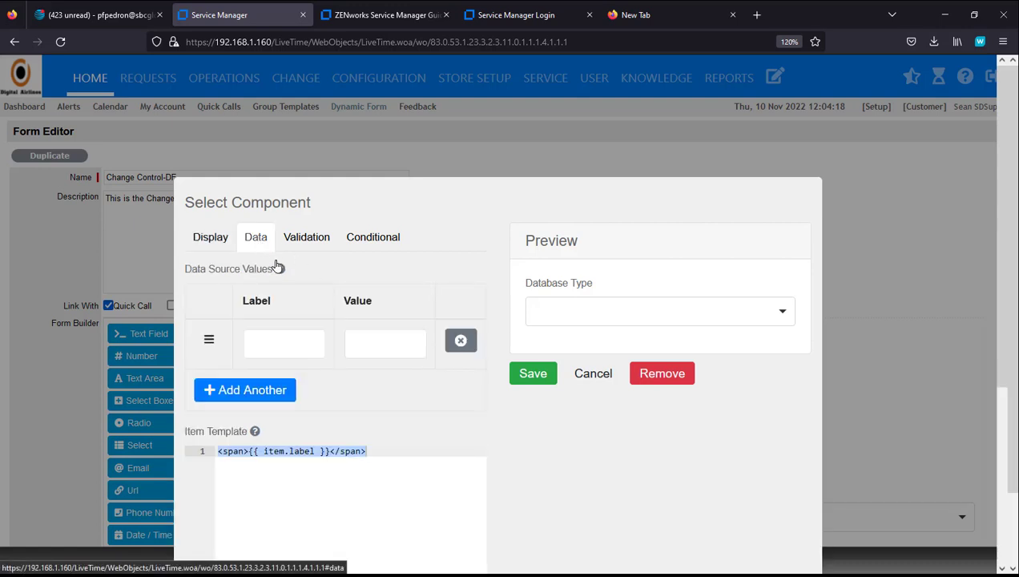
left_click(294, 342)
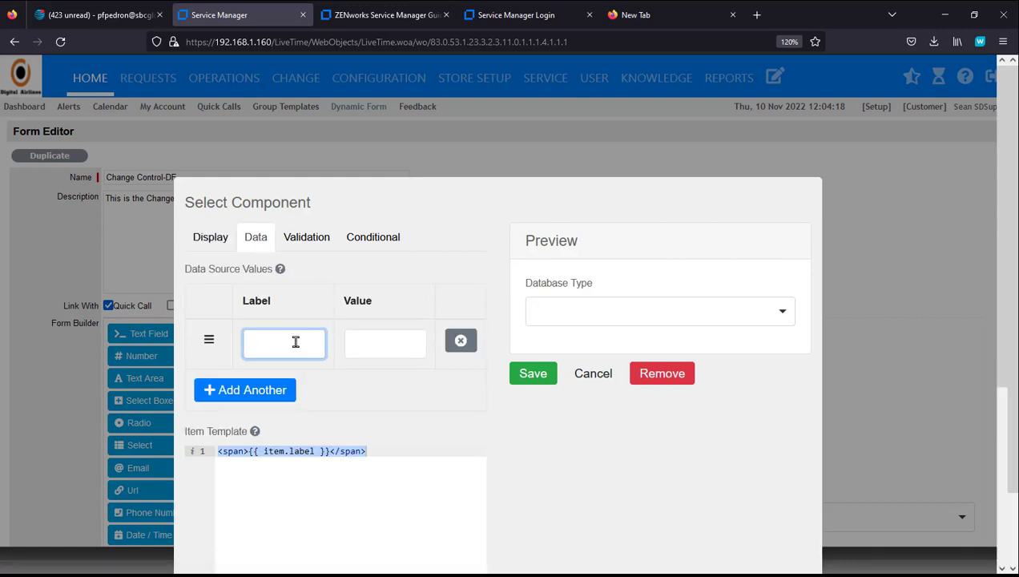
type("MSSQL")
left_click(277, 391)
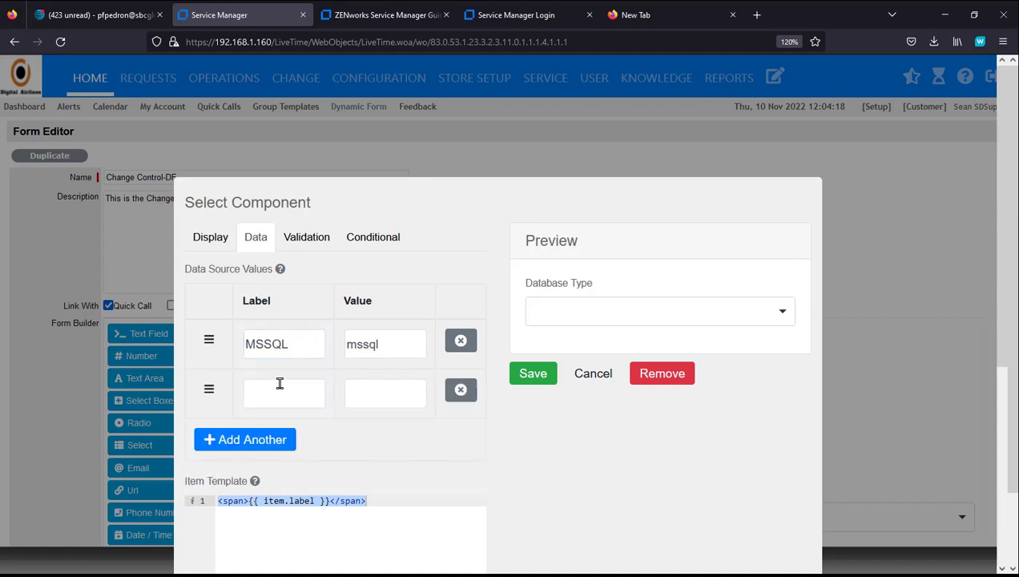
left_click(280, 388)
type("MySQL")
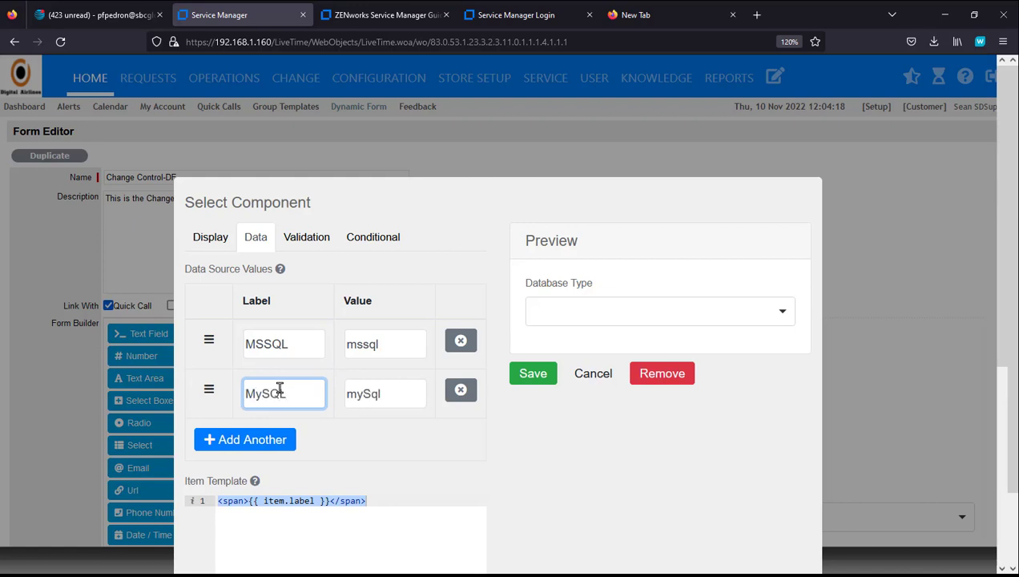
left_click(264, 439)
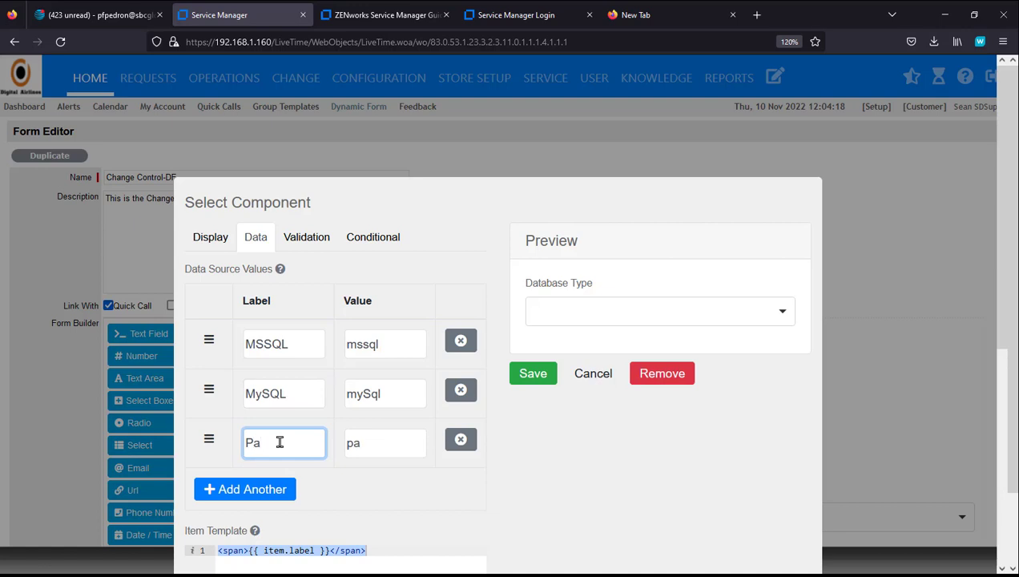
type("PostgreSQL")
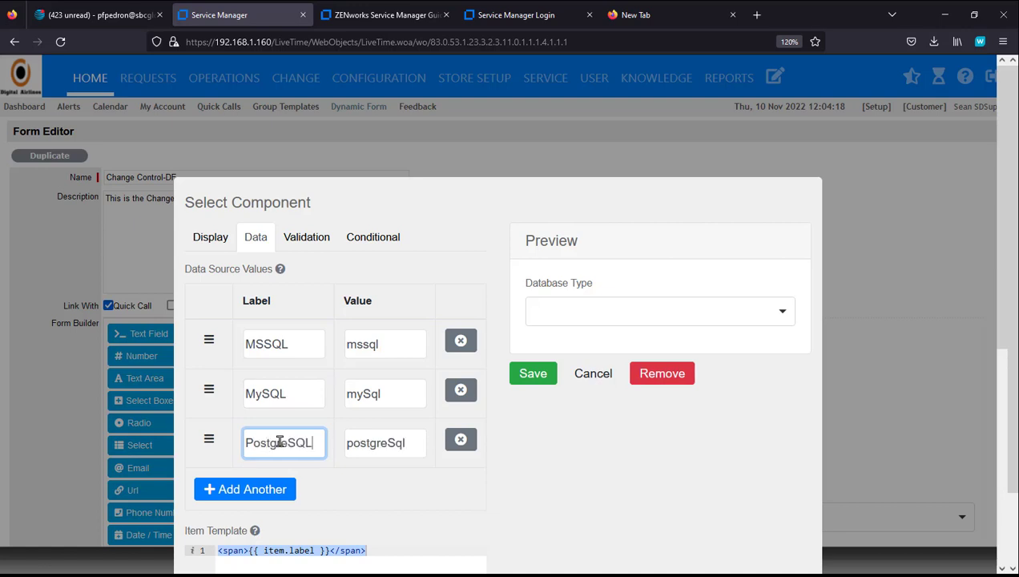
left_click(263, 485)
left_click(259, 488)
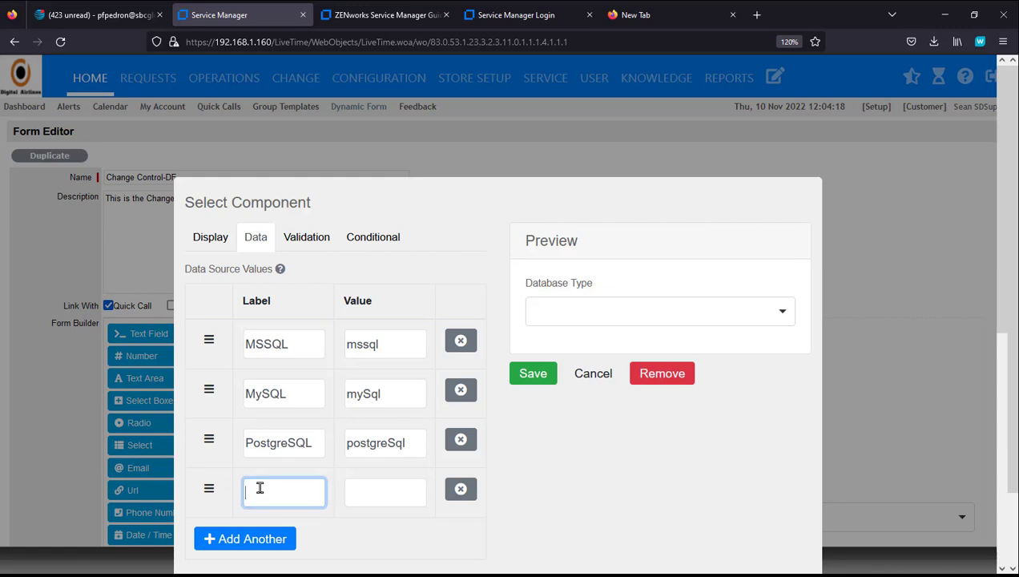
type("Oracle")
left_click(538, 375)
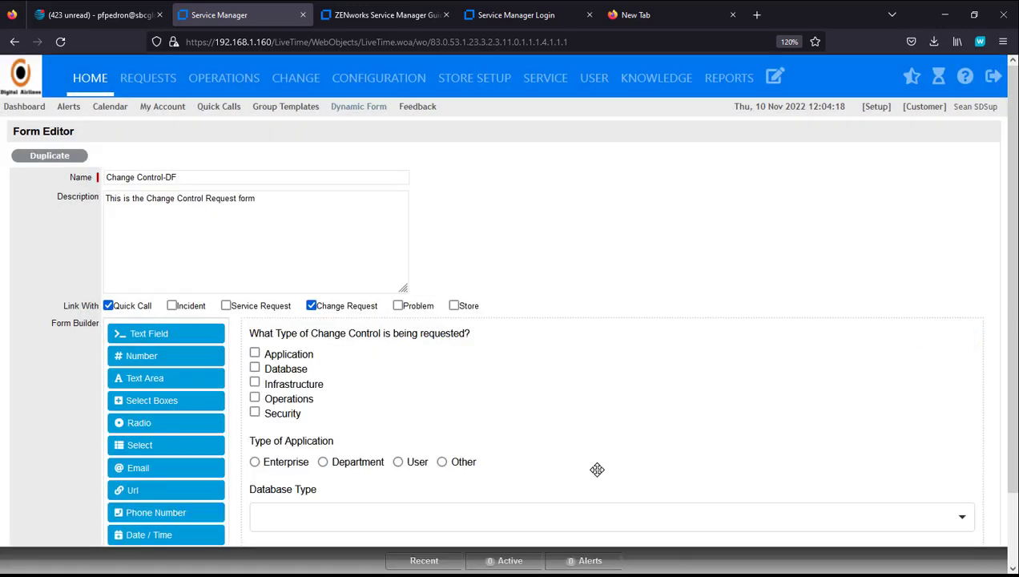
Step: Show Database Type only when 'What Type of Change Control is being requested?' has the value 'database'
left_click(960, 520)
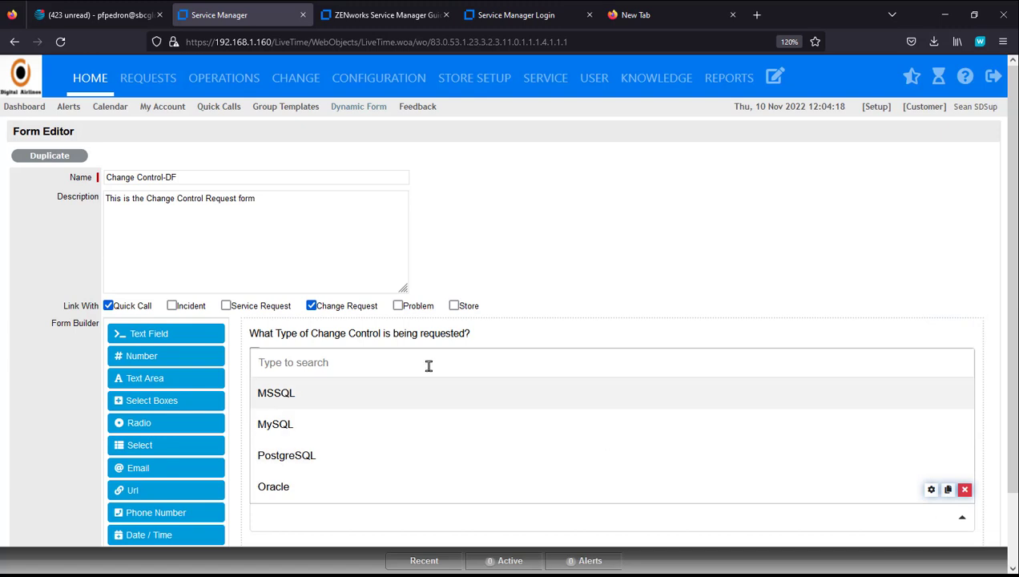
left_click(651, 335)
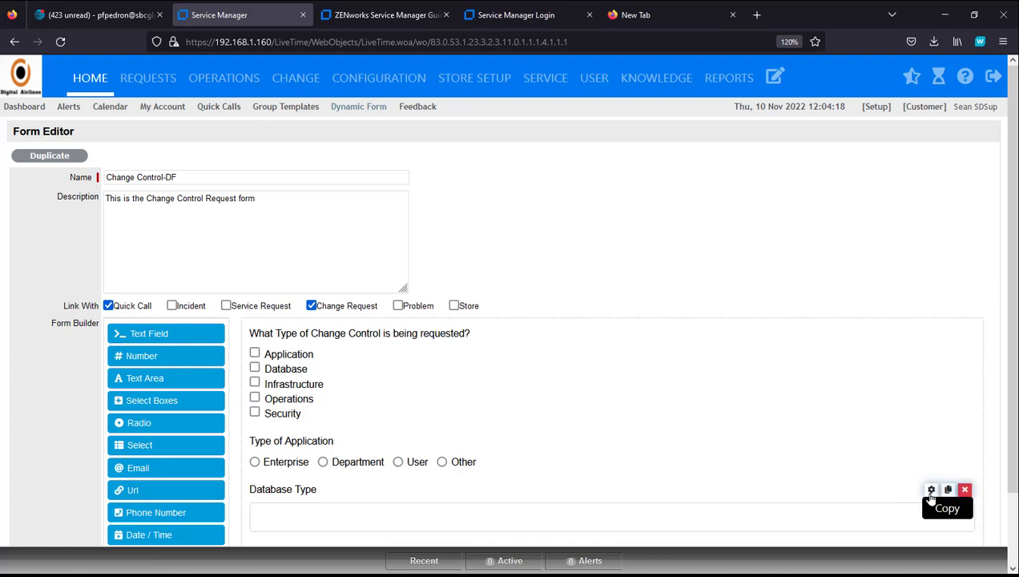
left_click(931, 490)
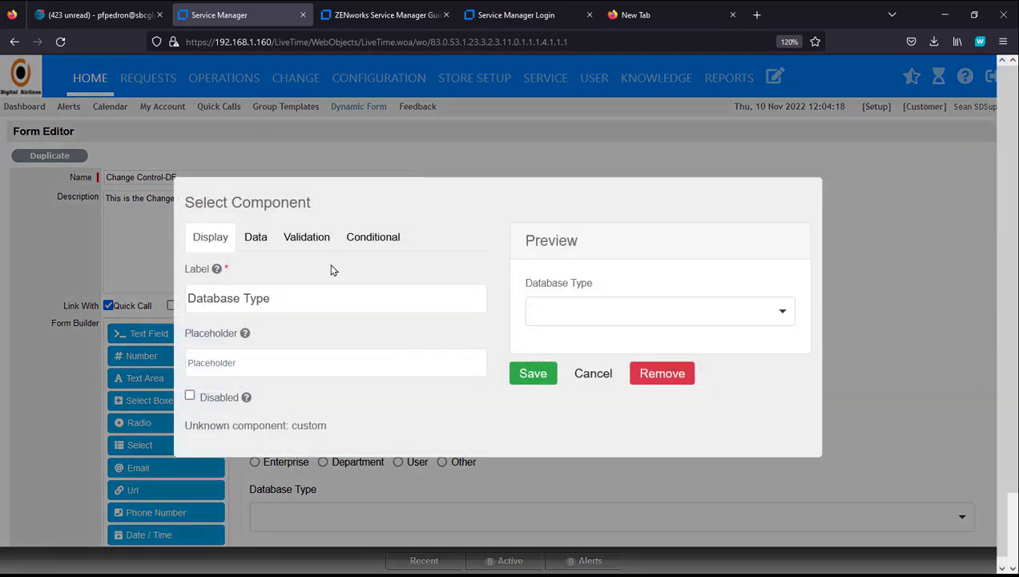
left_click(370, 244)
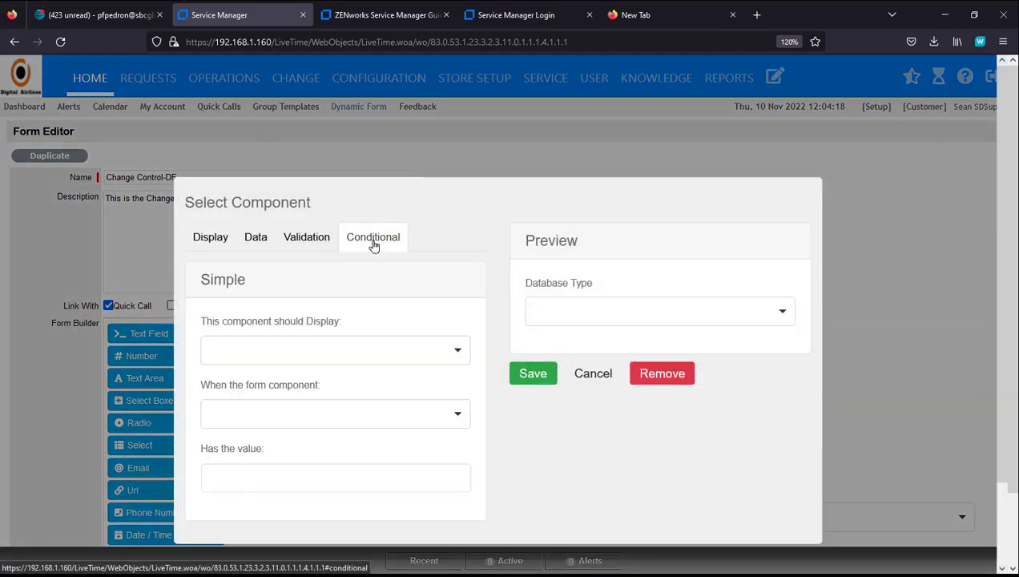
left_click(360, 363)
left_click(320, 402)
left_click(315, 417)
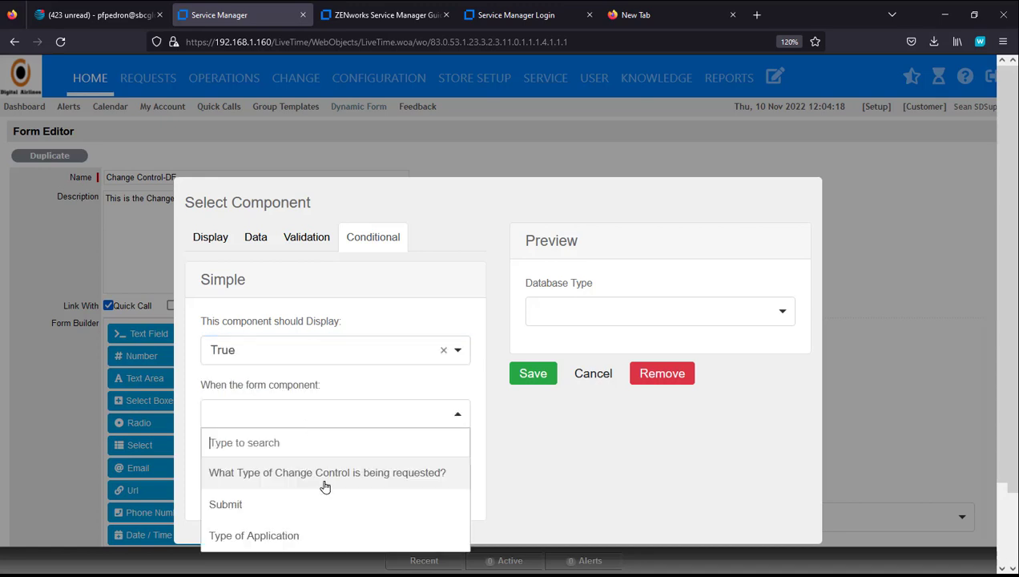
left_click(317, 480)
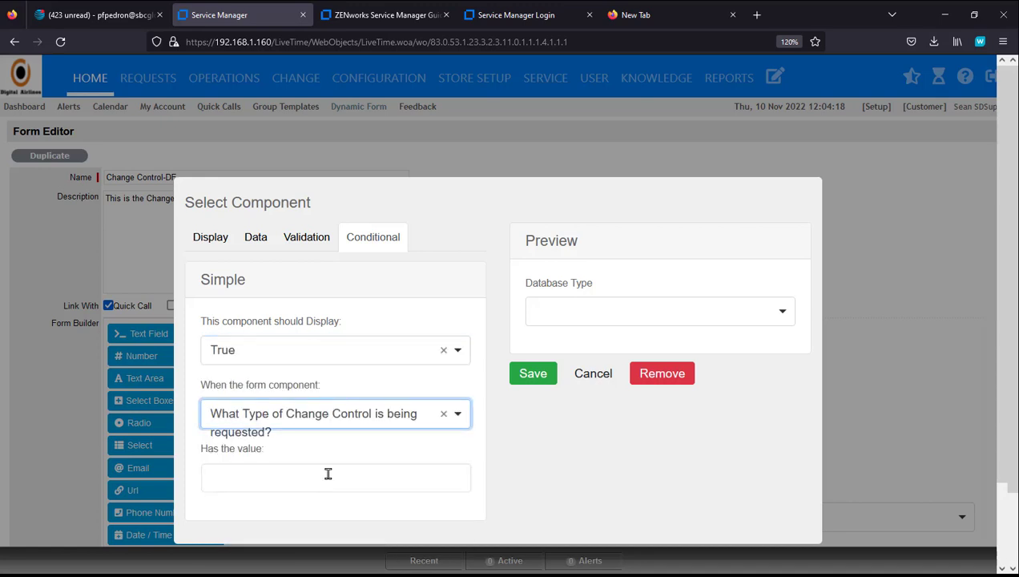
left_click(329, 476)
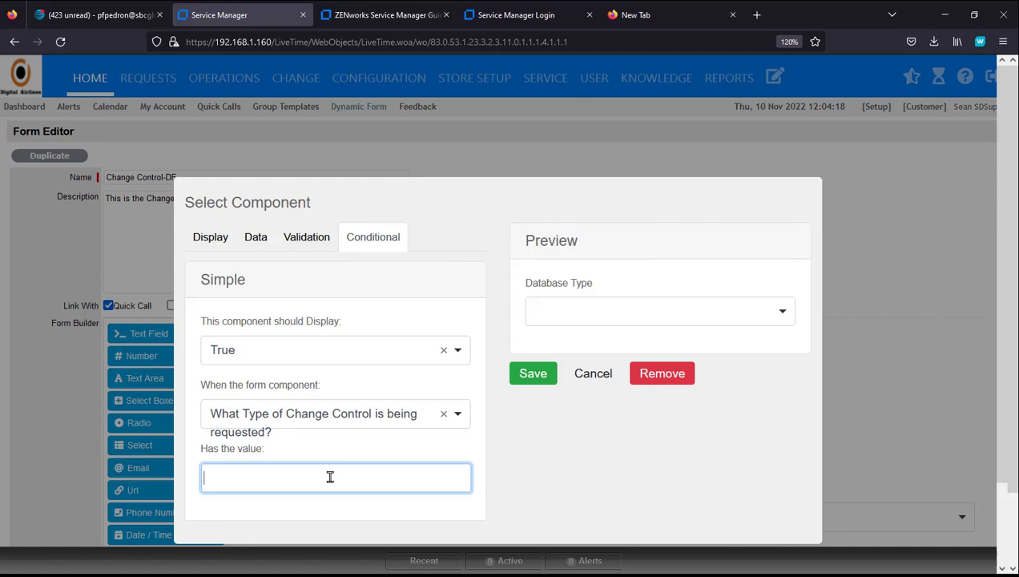
type("database")
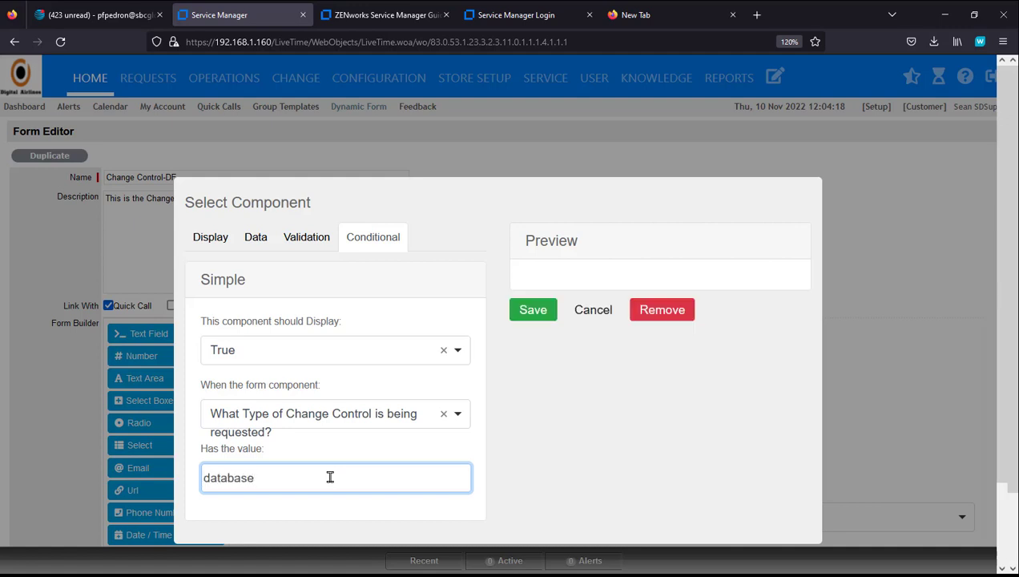
left_click(531, 312)
Step: Save the form, then in the preview toggle Application, tick Database and choose MSSQL
scroll(936, 498, "down", 2)
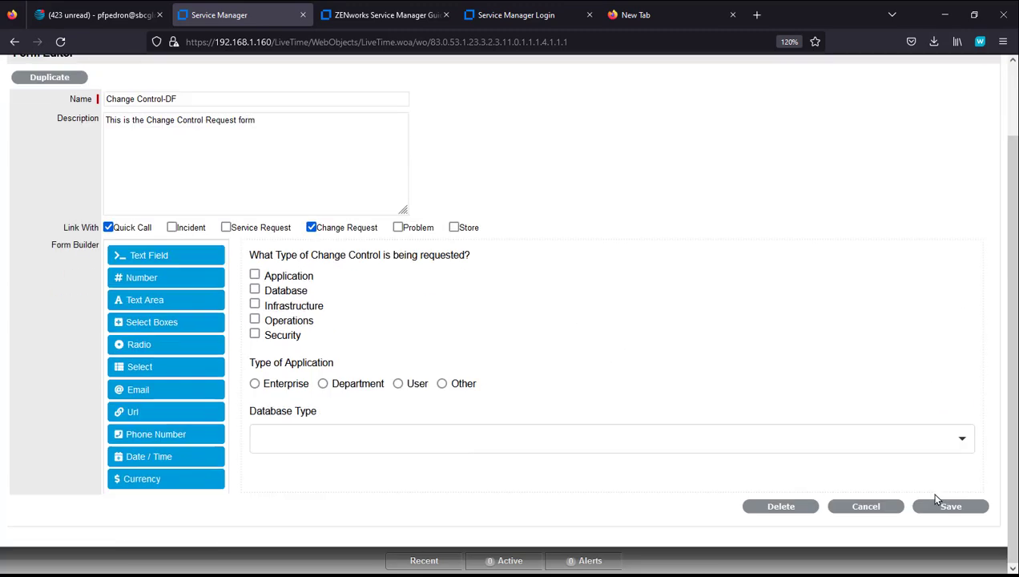
left_click(948, 507)
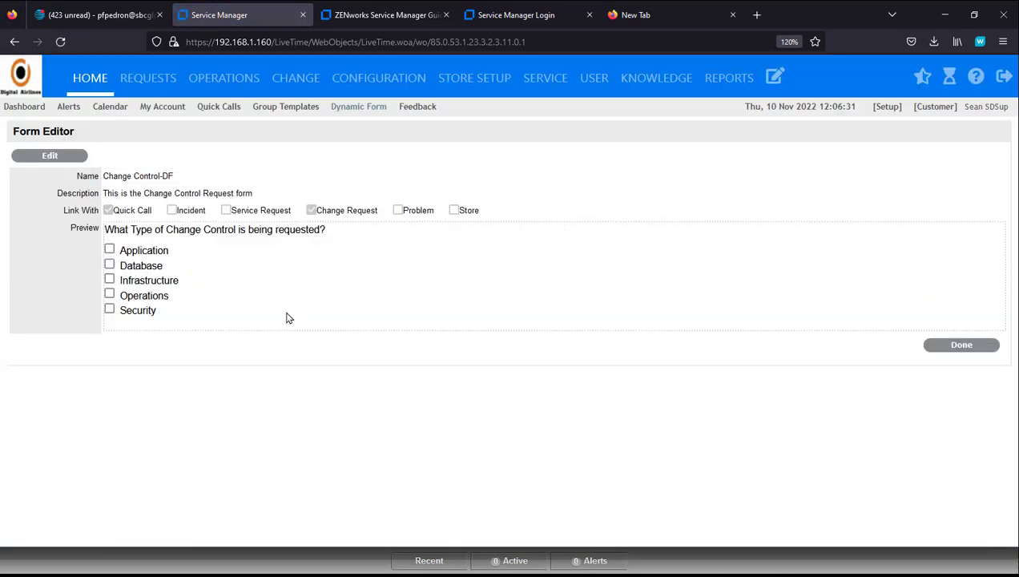
left_click(109, 251)
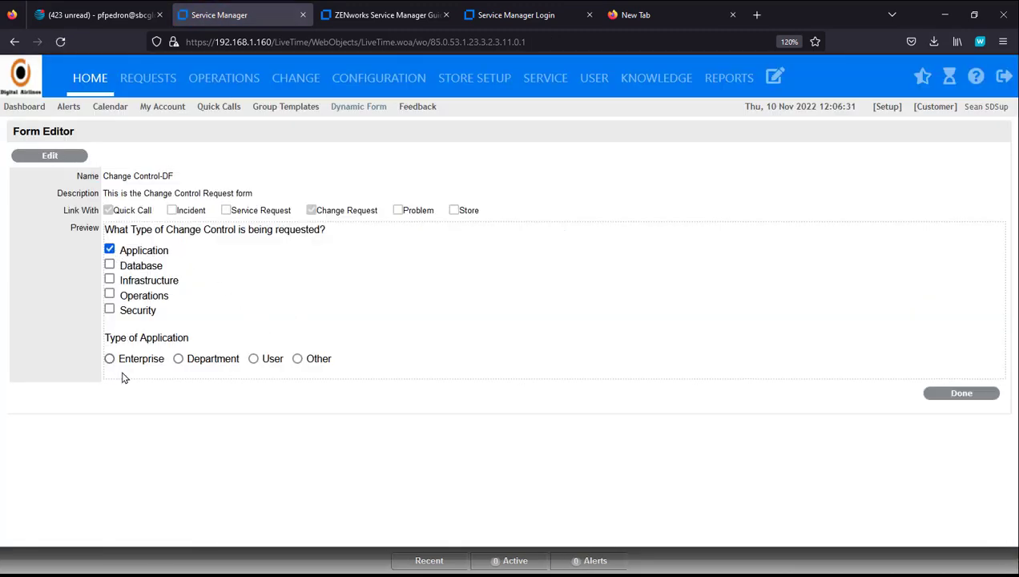
left_click(111, 251)
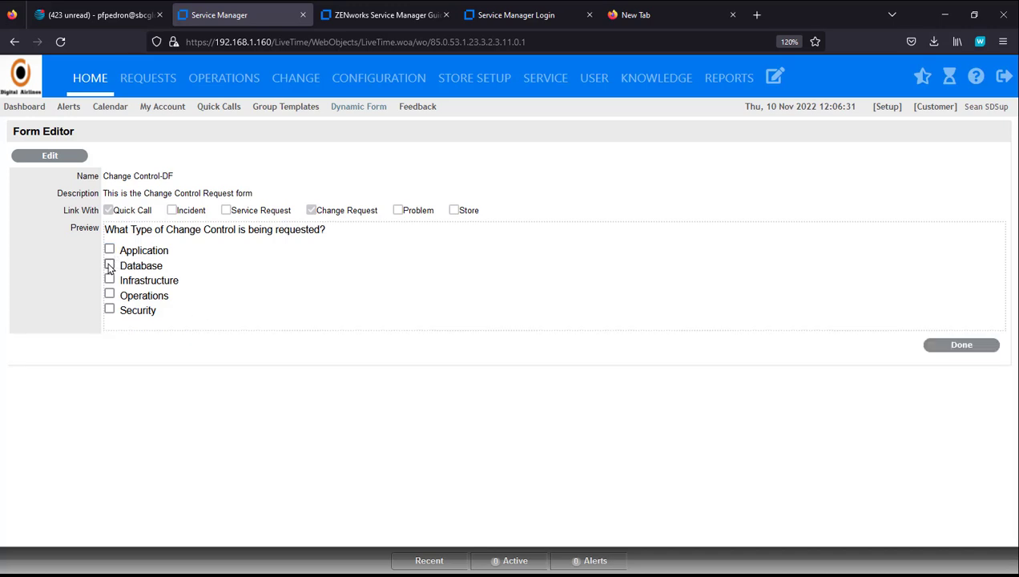
left_click(110, 266)
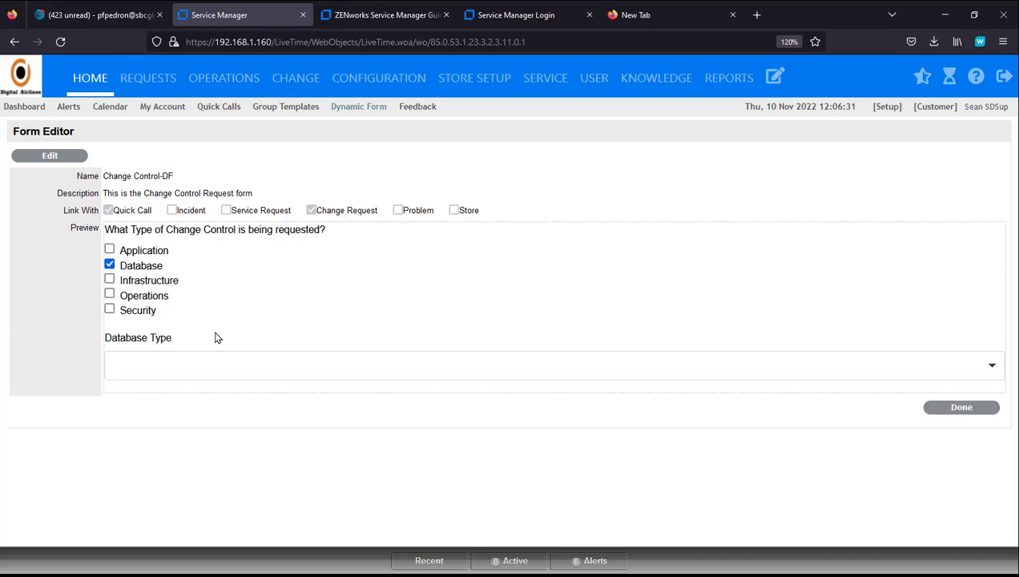
left_click(709, 369)
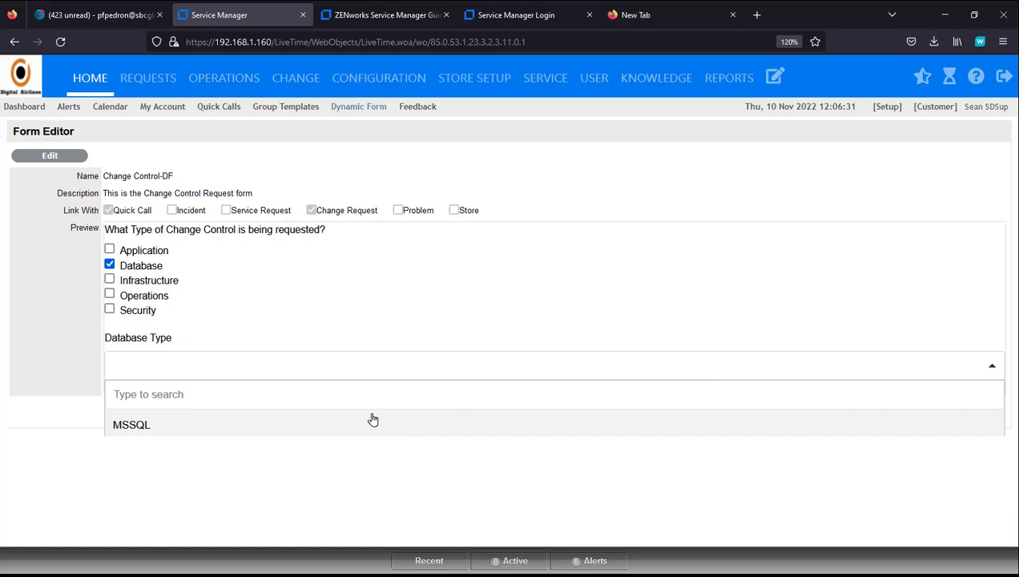
left_click(227, 424)
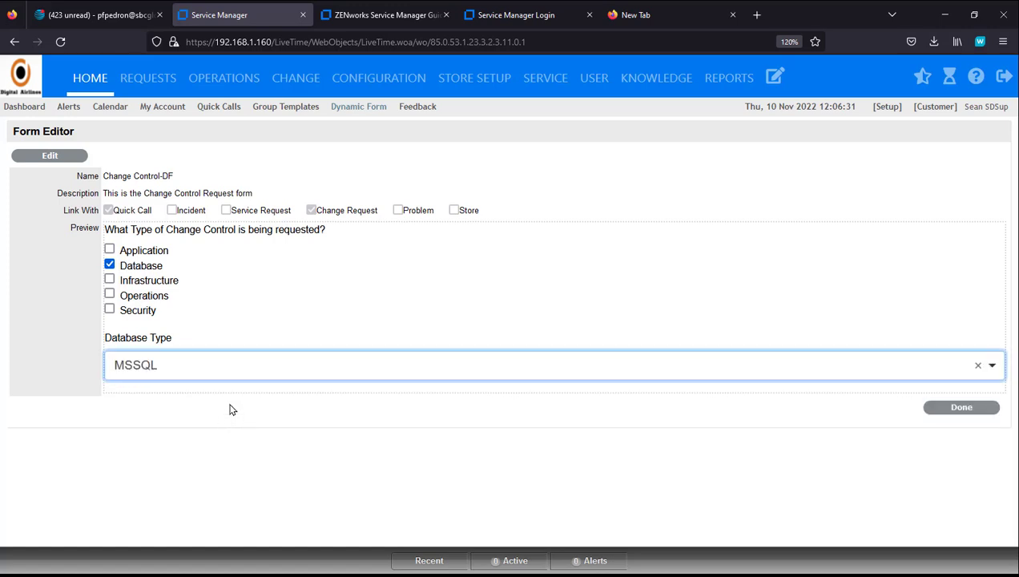
Step: Reopen the form and add a checkbox group labelled 'Type of Infrastructure' below Database Type
left_click(50, 156)
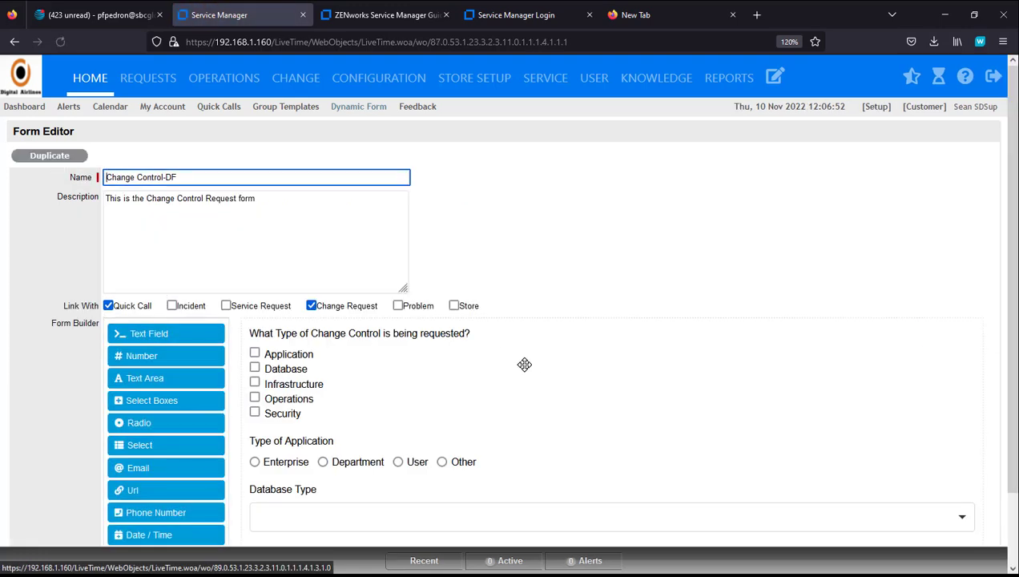
scroll(481, 345, "down", 2)
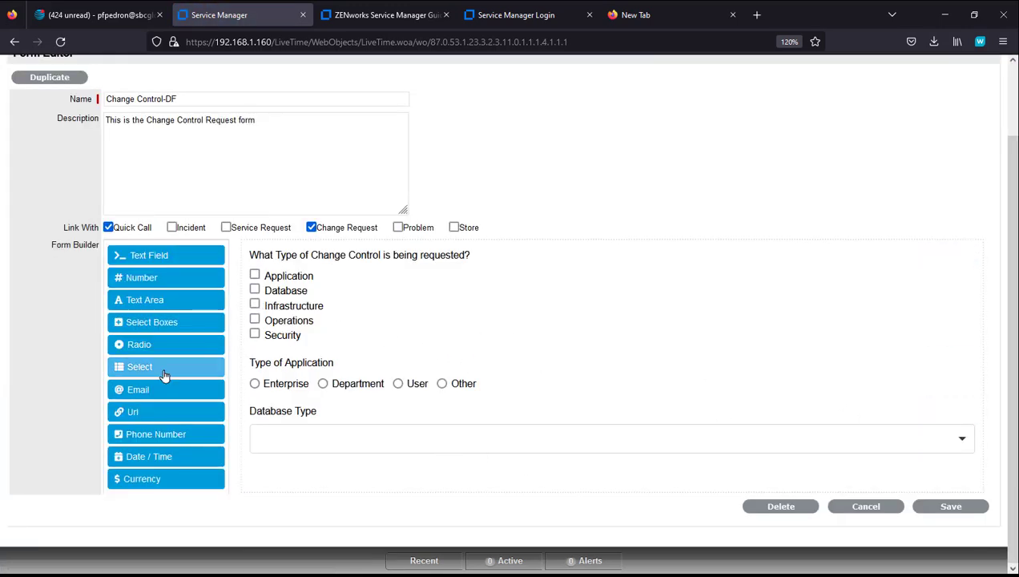
left_click_drag(152, 325, 358, 401)
left_click_drag(357, 440, 357, 466)
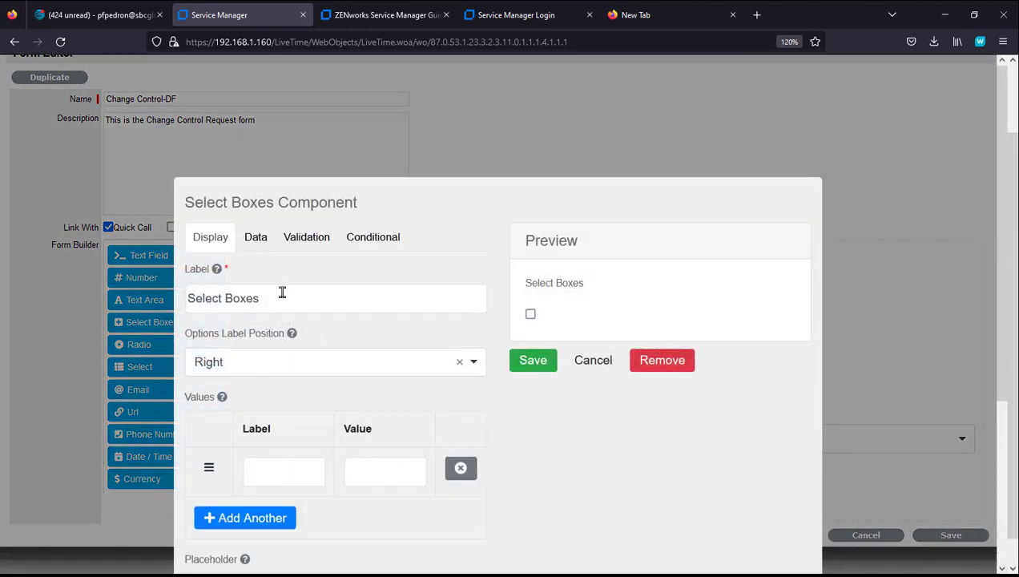
left_click_drag(282, 292, 134, 296)
type("Ty")
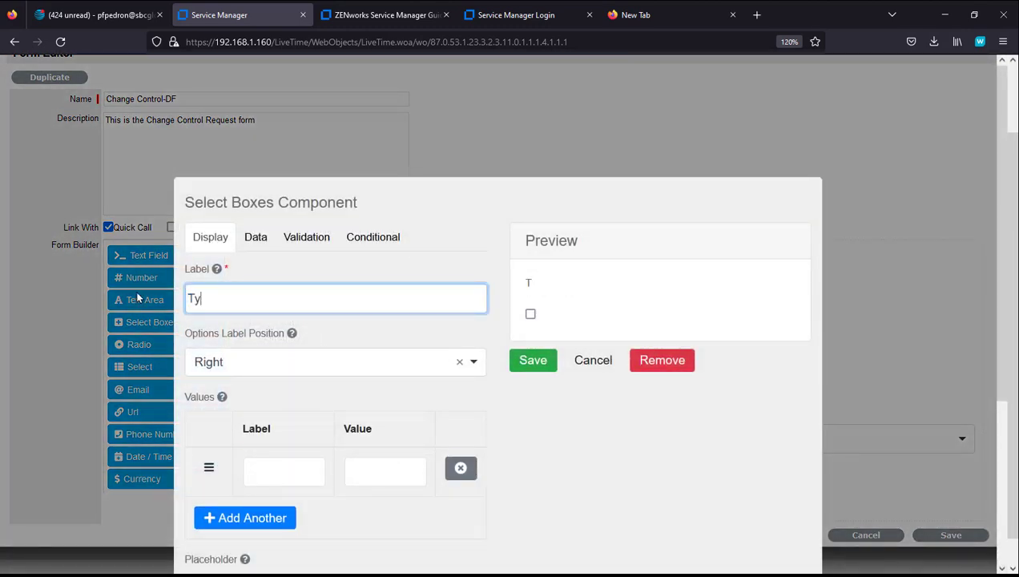
type("pe of Inf")
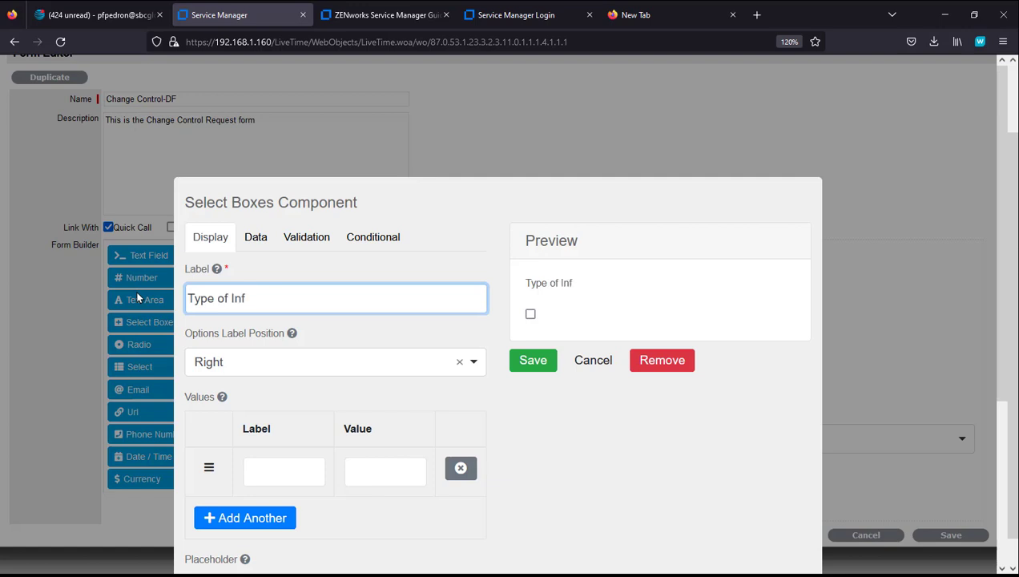
type("rastructure")
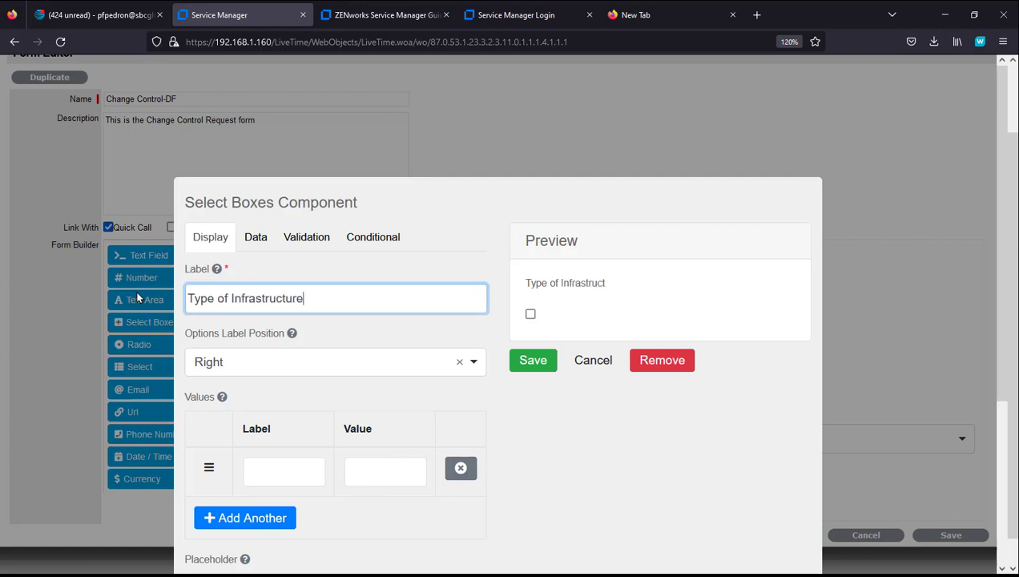
Step: Set option labels to the left and add the options Local Switch and Switch
left_click(358, 371)
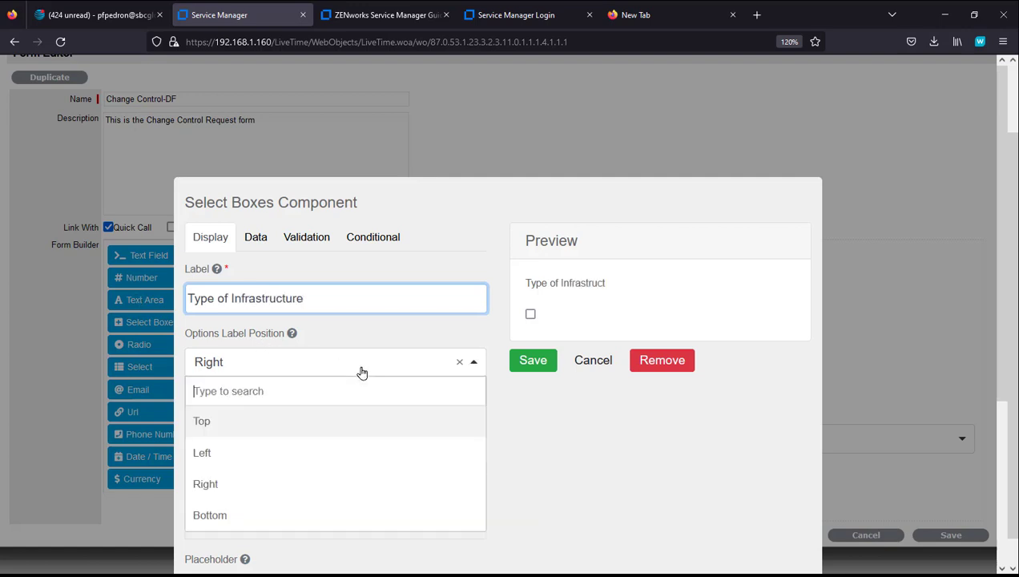
left_click(302, 457)
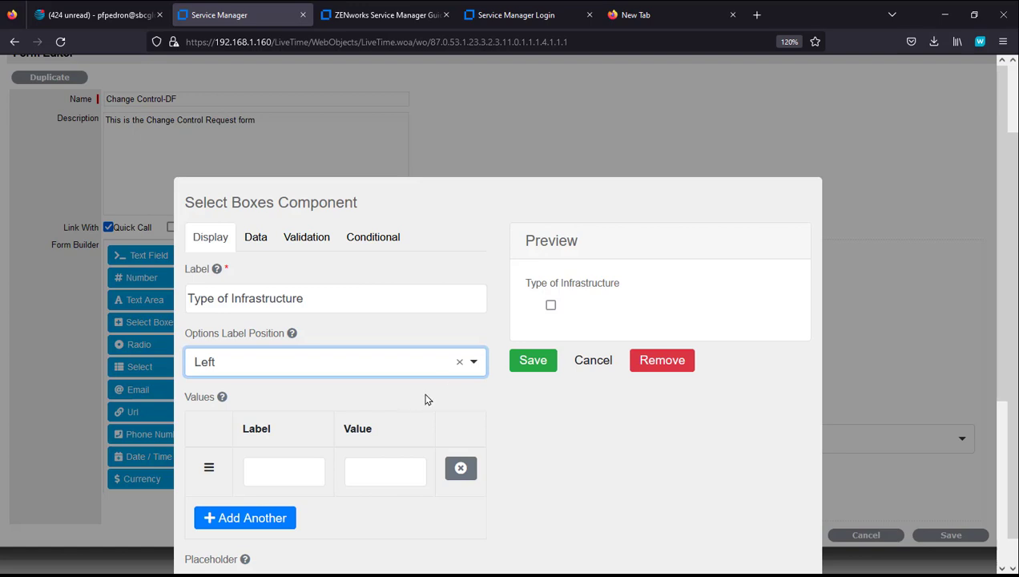
left_click(278, 460)
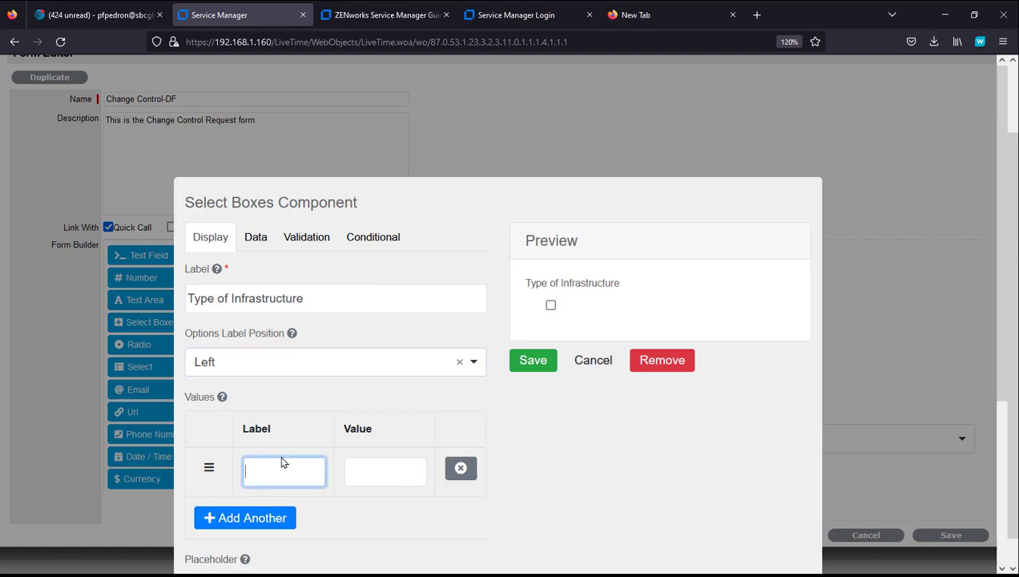
type("Local Switch")
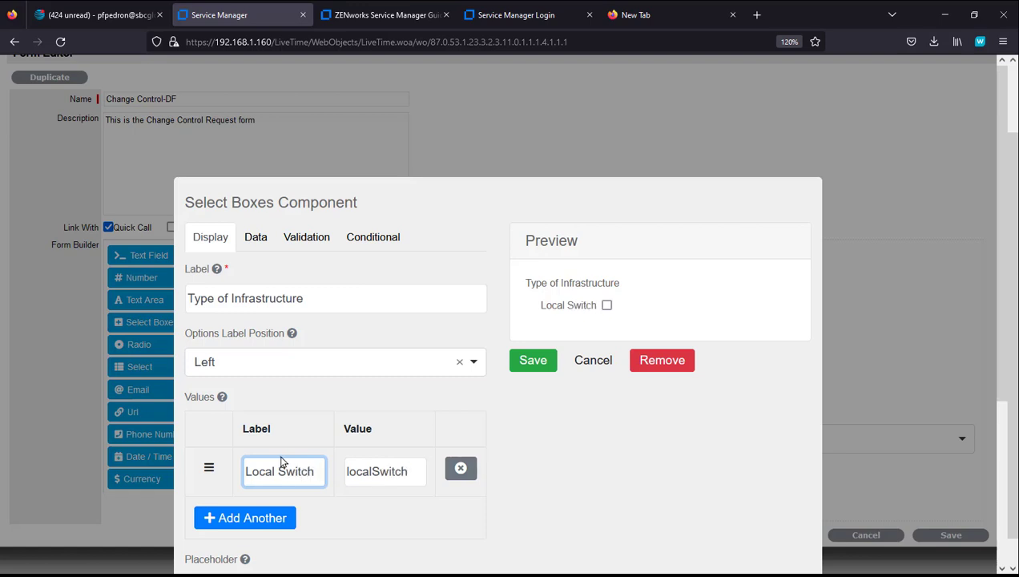
left_click(210, 520)
left_click(274, 516)
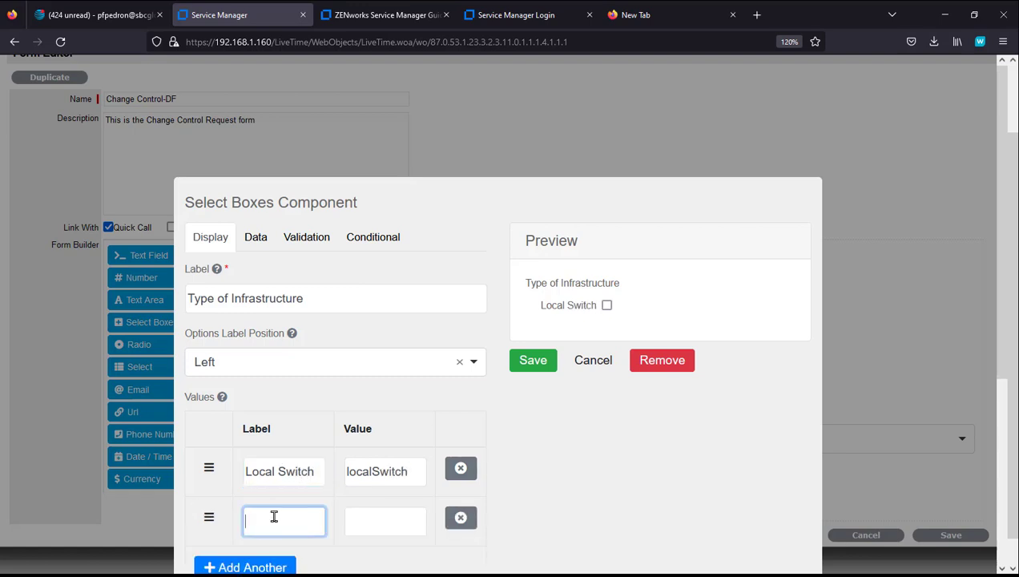
type("Router")
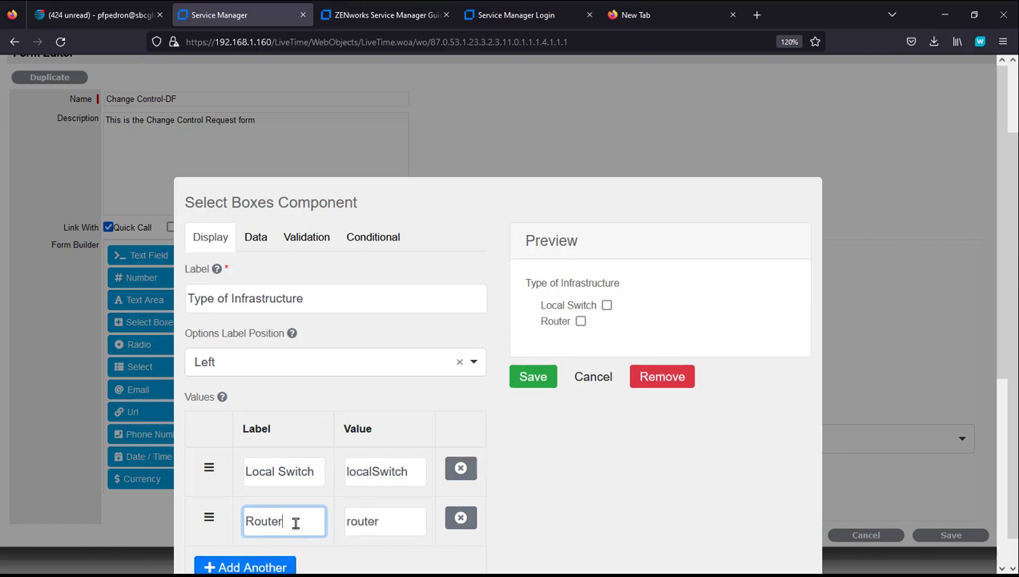
left_click_drag(296, 523, 221, 503)
type("Switch")
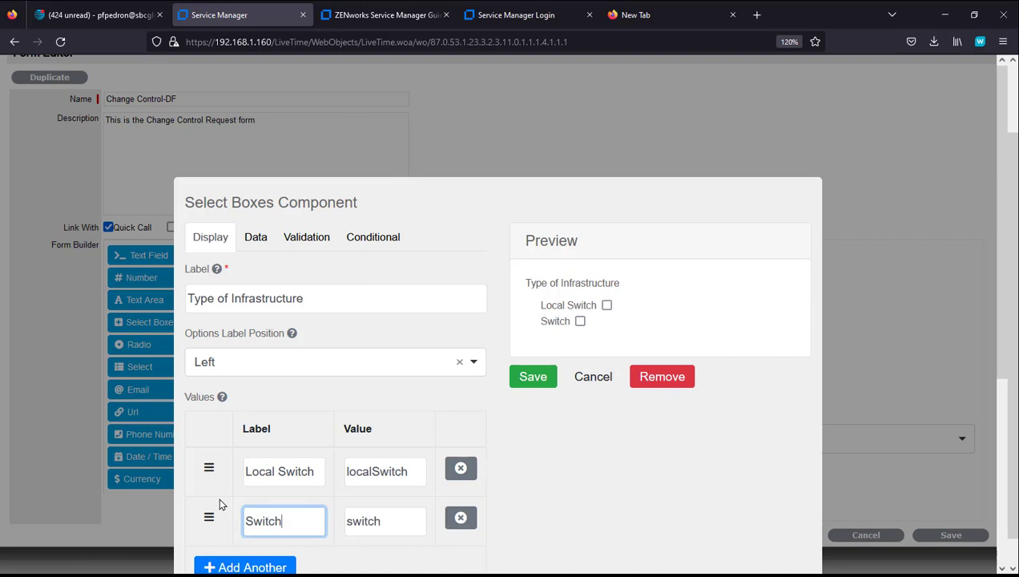
Step: Add the remaining options Router, Core Router and Other
left_click(271, 566)
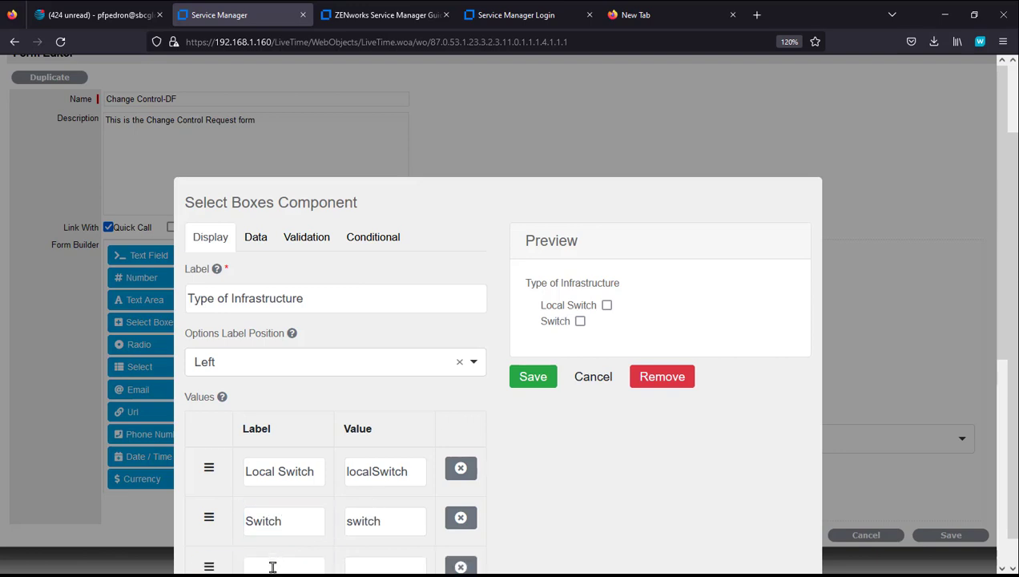
left_click(272, 566)
type("Router")
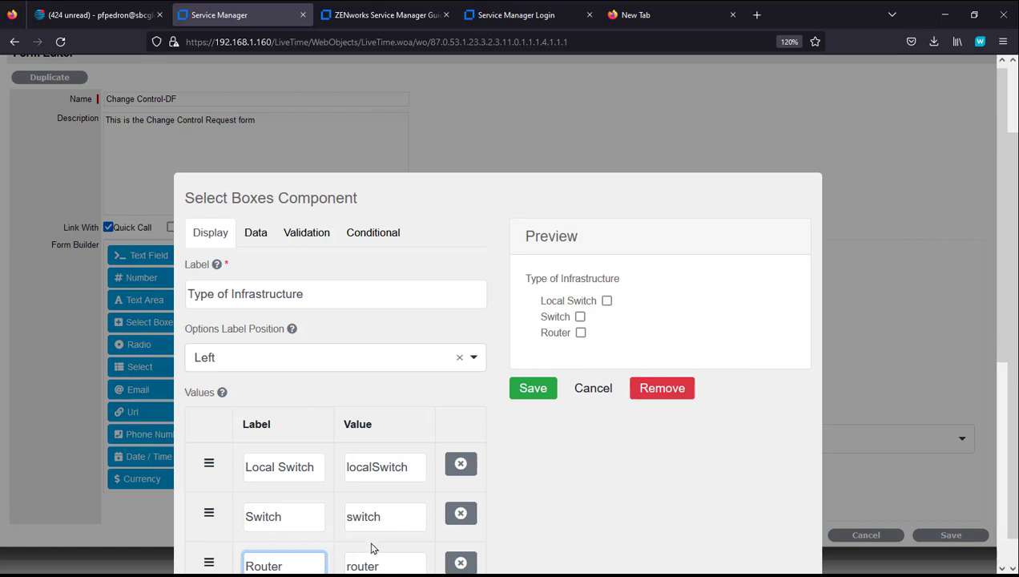
scroll(370, 548, "down", 3)
left_click(266, 377)
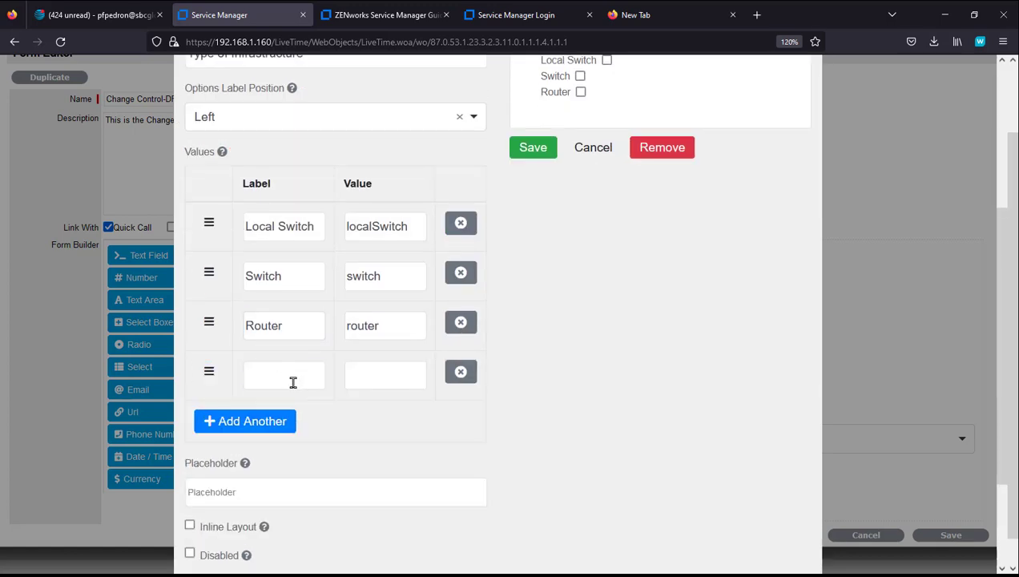
left_click(293, 383)
type("Core Rou")
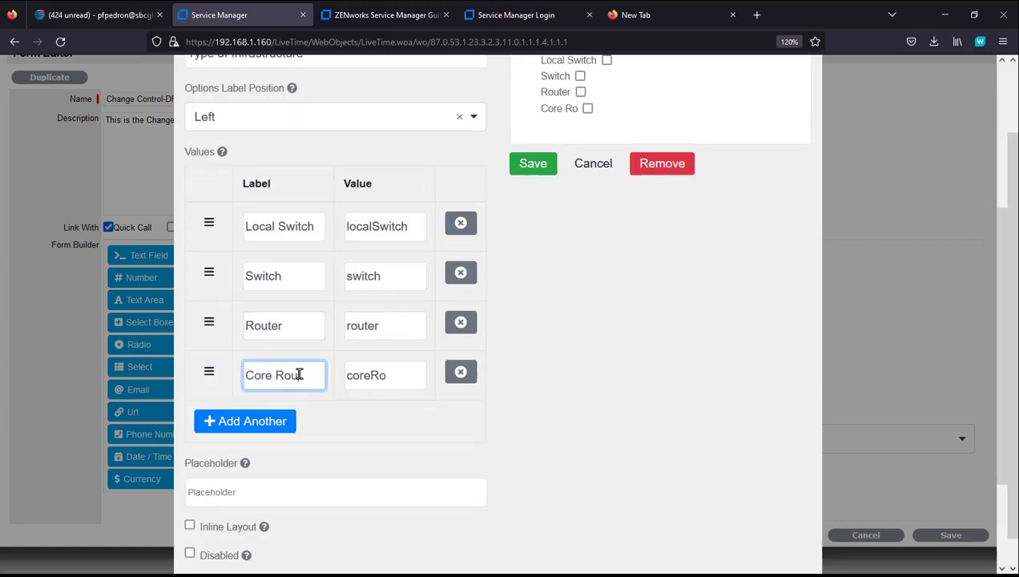
type("ter")
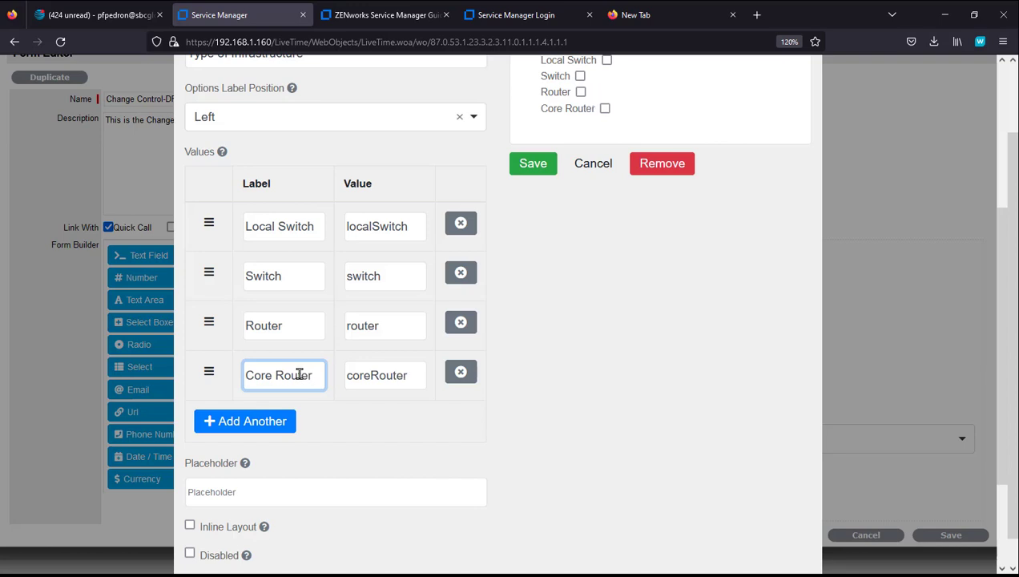
left_click(261, 422)
left_click(273, 423)
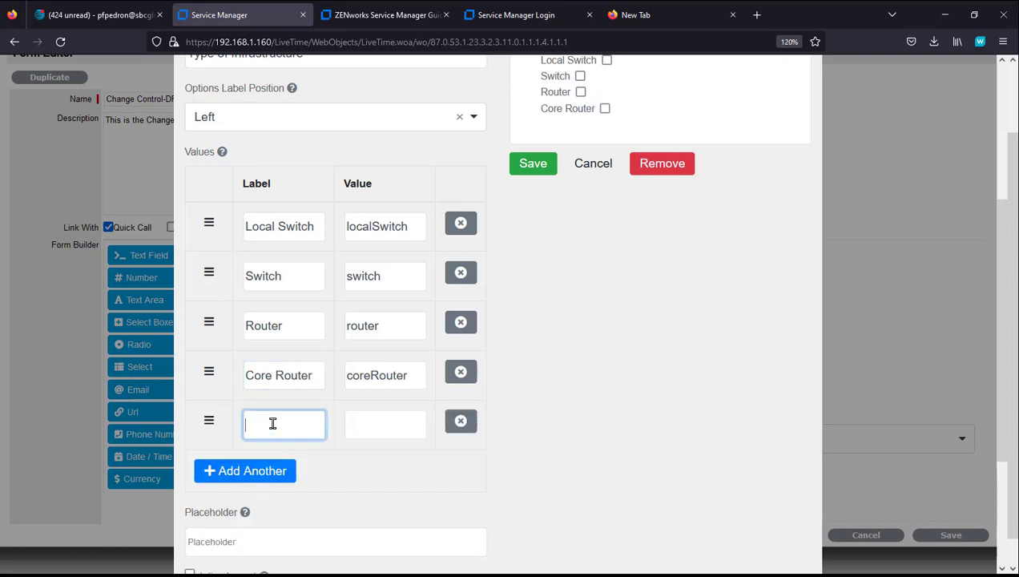
type("Other")
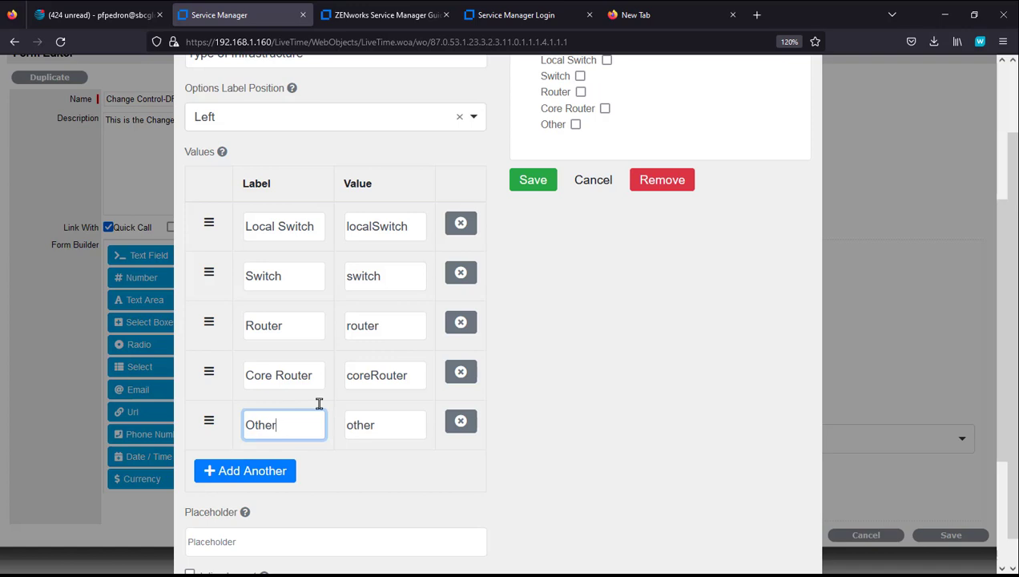
Step: Lay the options out inline with labels right of the boxes, and save the component
scroll(558, 386, "down", 3)
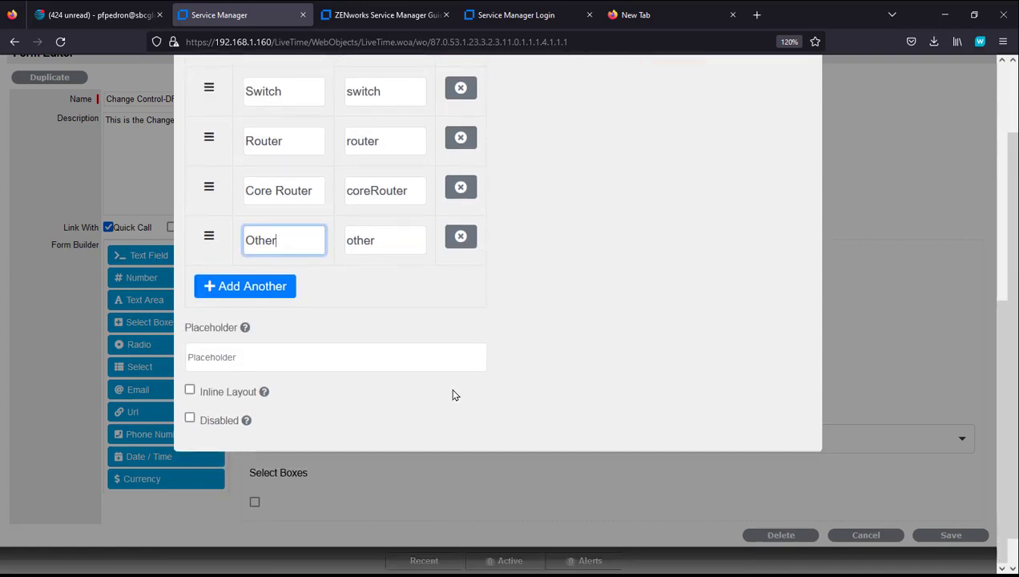
left_click(189, 391)
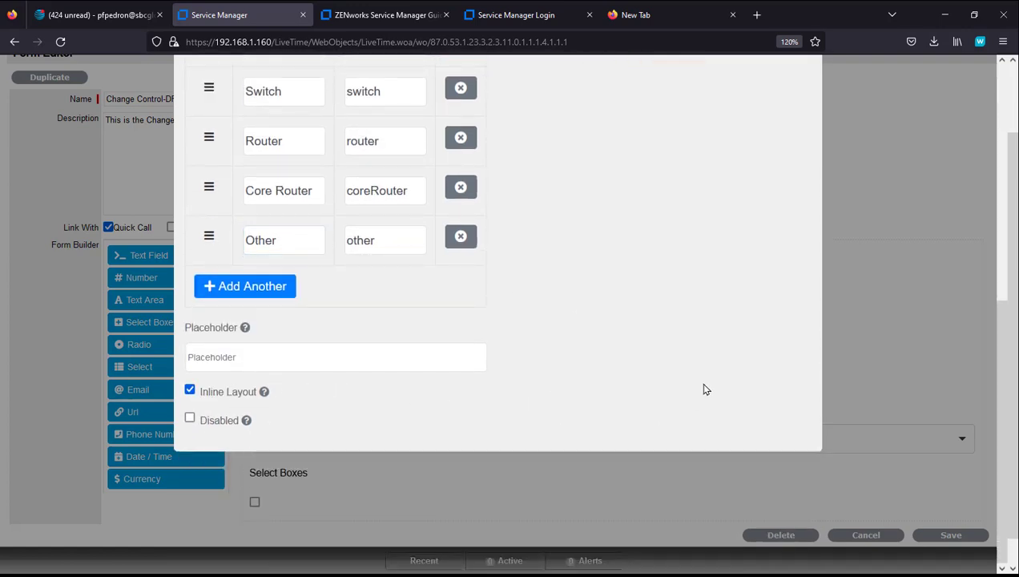
scroll(667, 369, "up", 5)
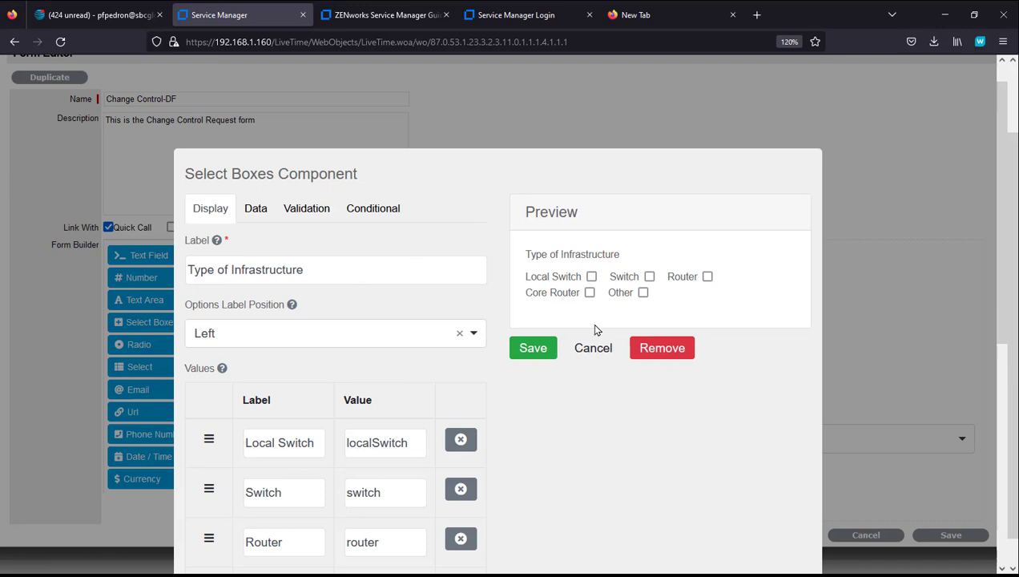
scroll(552, 415, "down", 2)
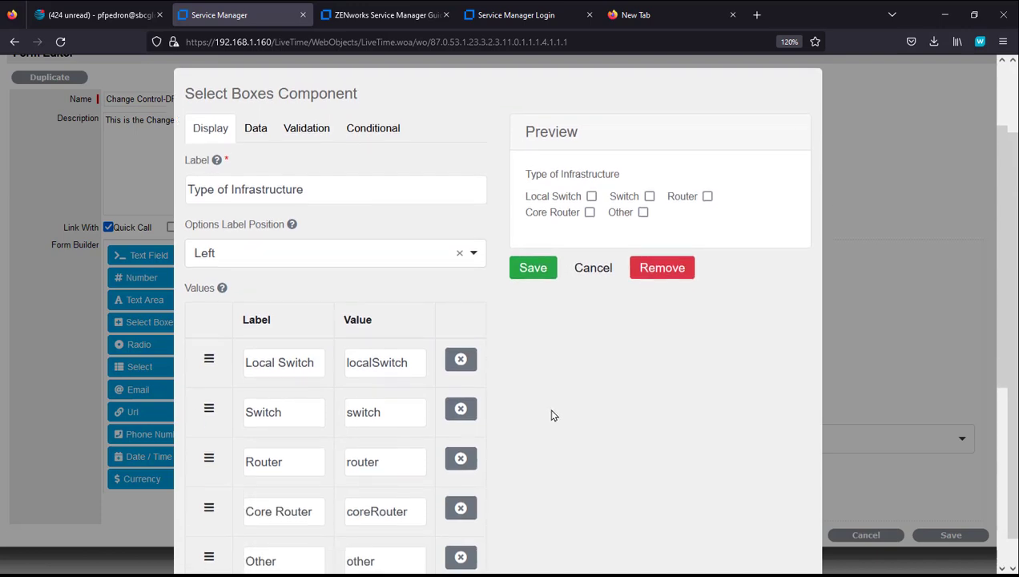
left_click(472, 257)
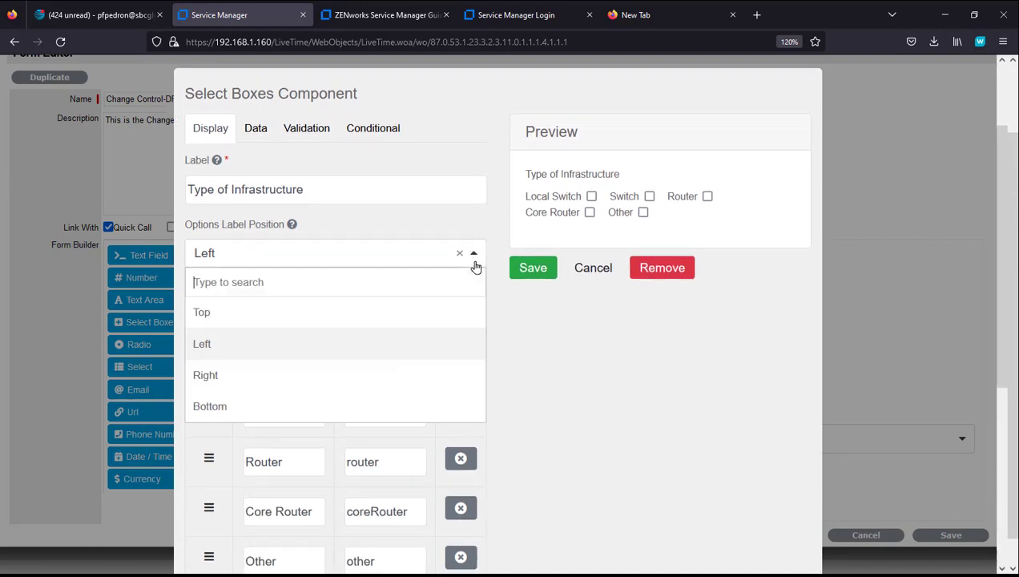
left_click(337, 375)
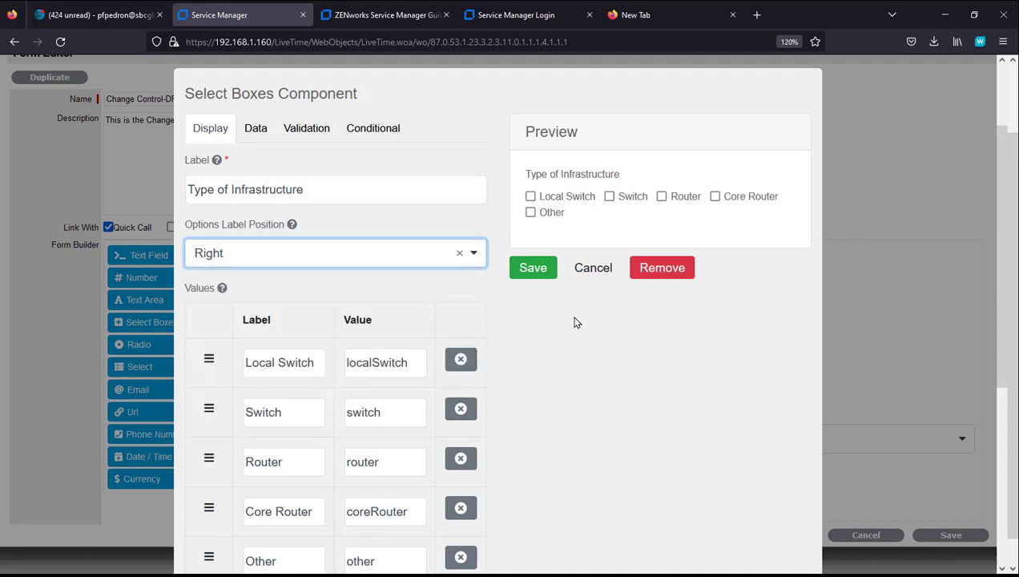
left_click(533, 270)
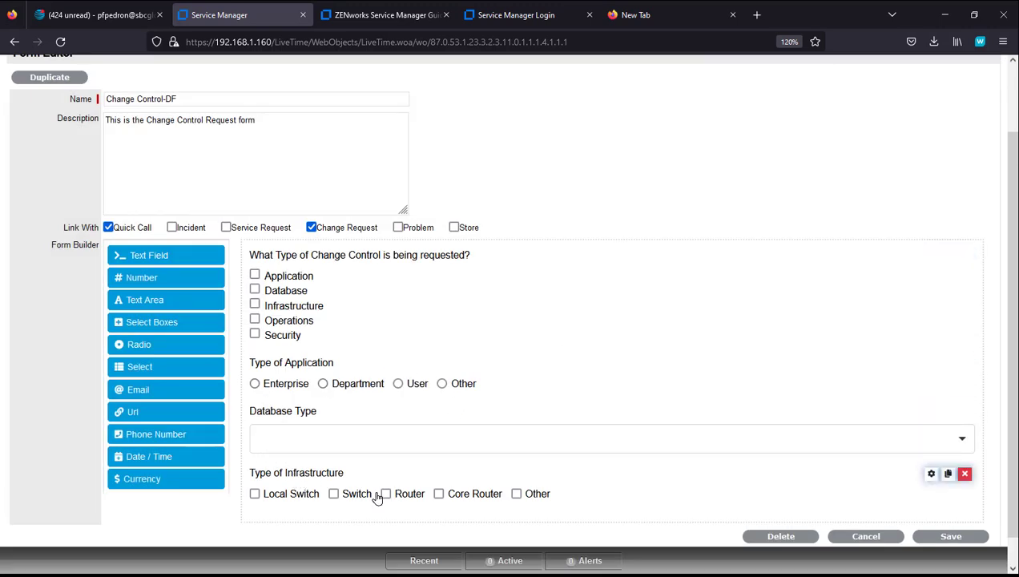
Step: Display Type of Infrastructure when the change-control question equals 'infrastructure', then save the form
left_click(931, 474)
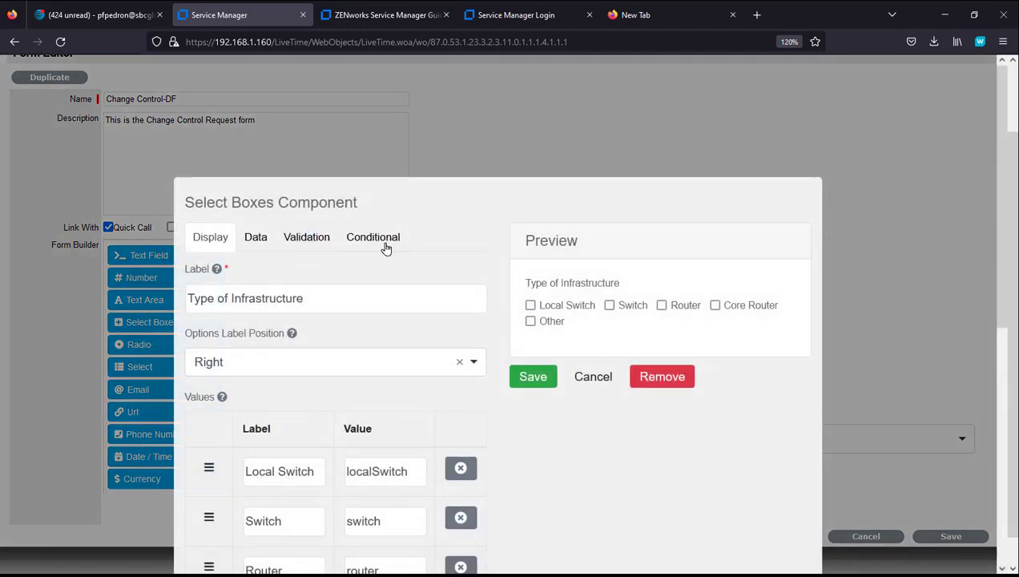
left_click(376, 238)
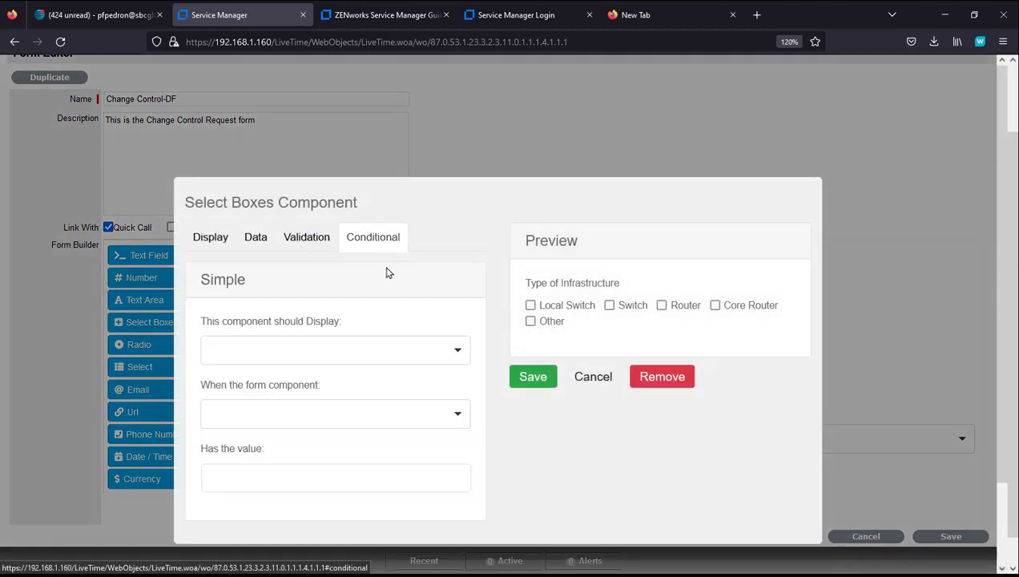
left_click(324, 350)
left_click(323, 409)
left_click(322, 415)
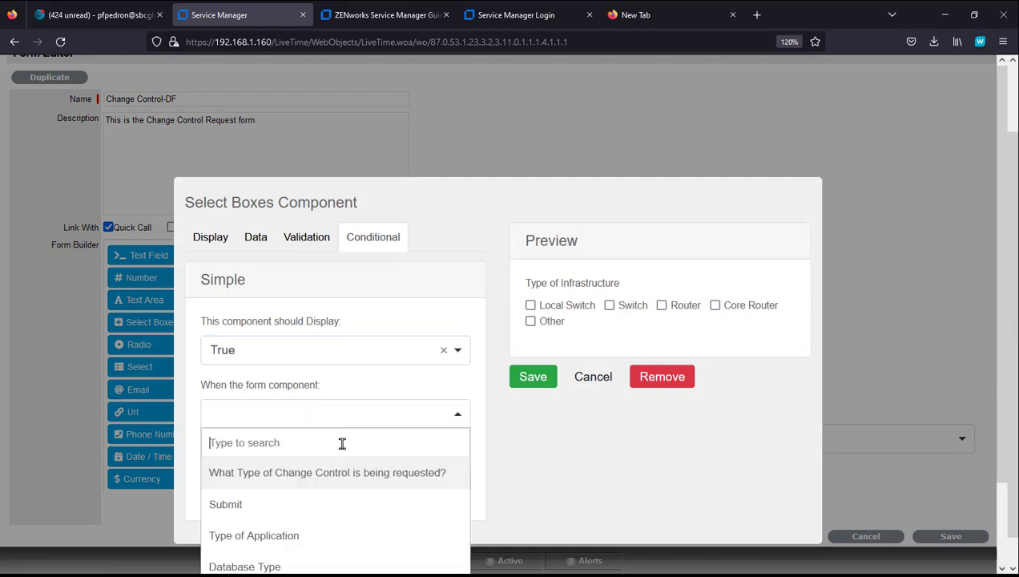
left_click(335, 475)
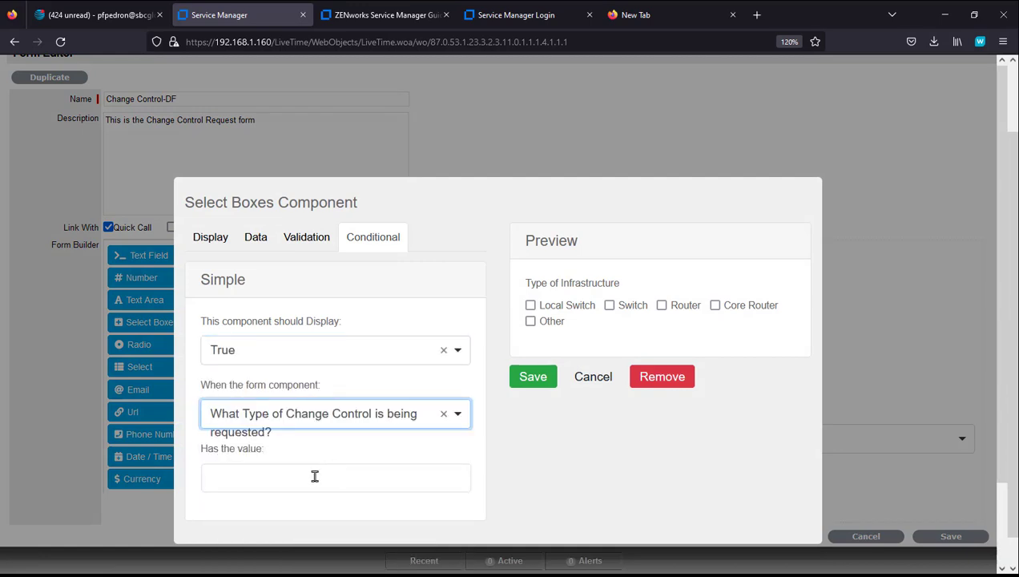
left_click(324, 476)
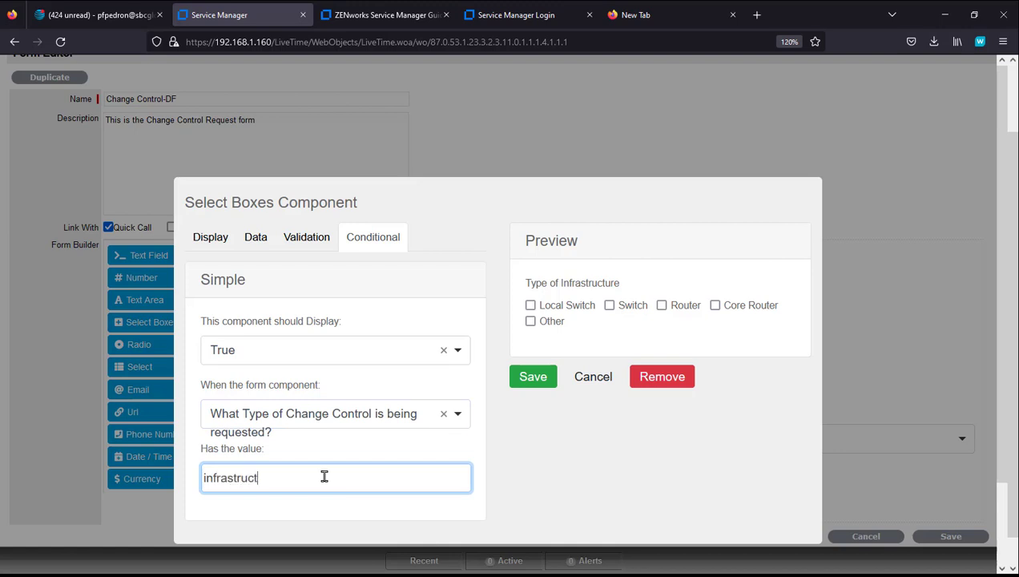
left_click(529, 378)
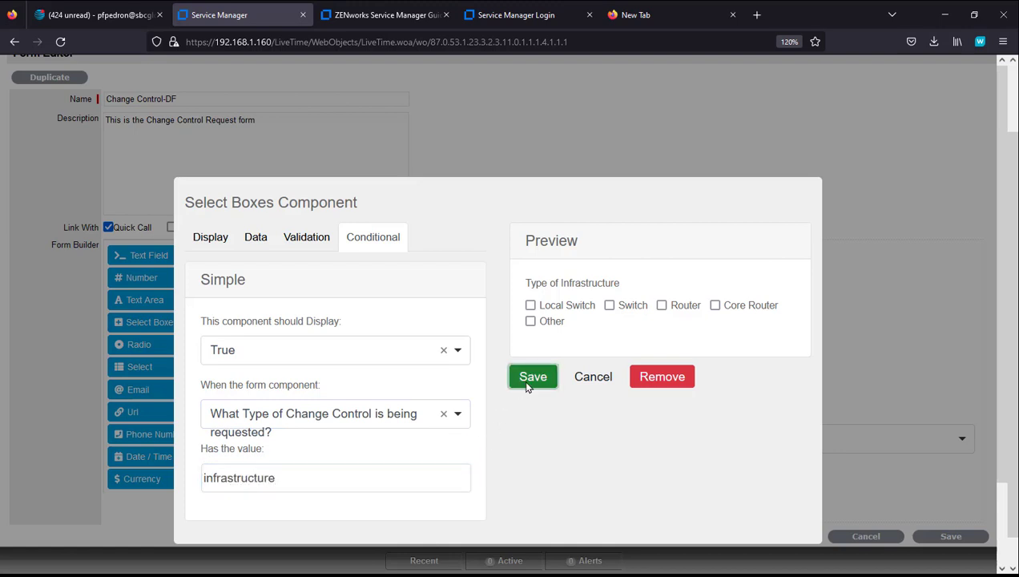
left_click(931, 539)
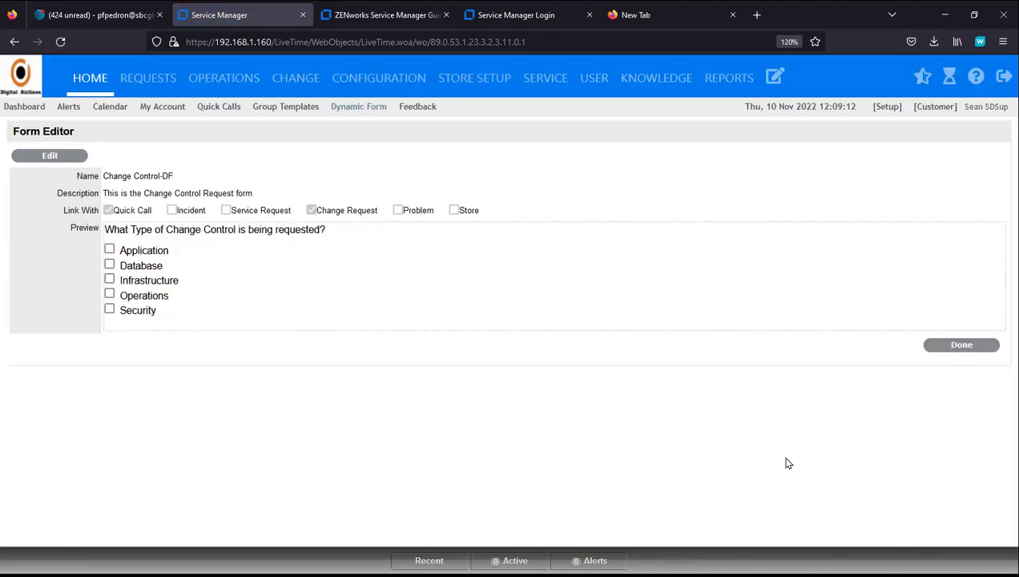
Step: Tick Infrastructure, Database and Application in the preview to check their sections, clear them, and return to editing
left_click(110, 279)
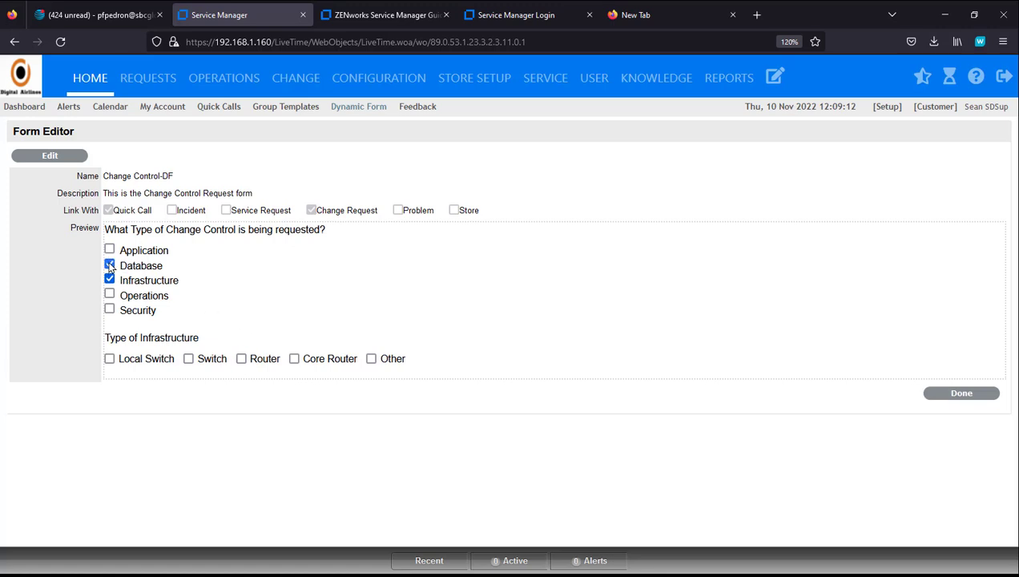
left_click(686, 370)
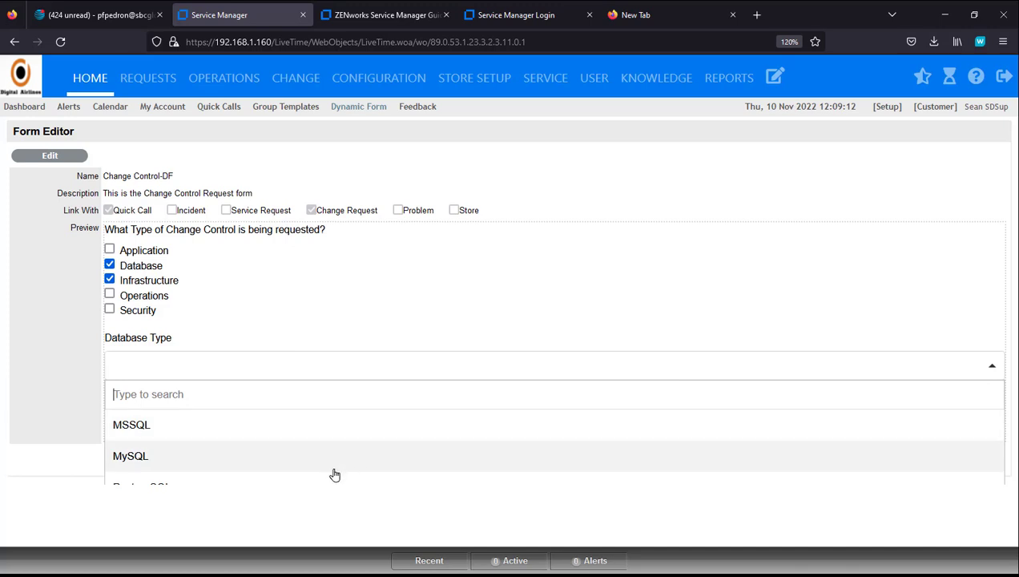
left_click(109, 250)
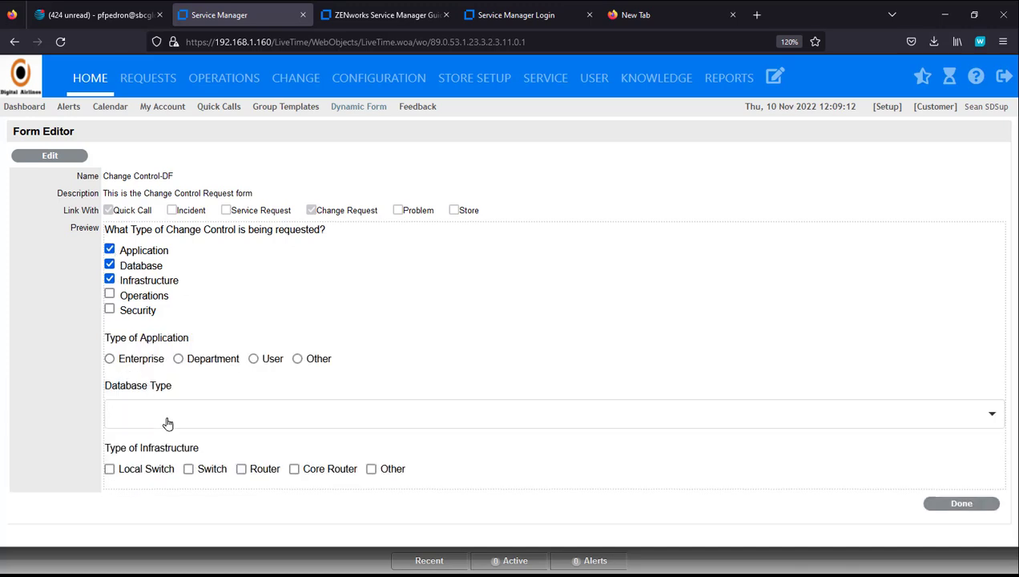
left_click(110, 280)
left_click(110, 264)
left_click(110, 249)
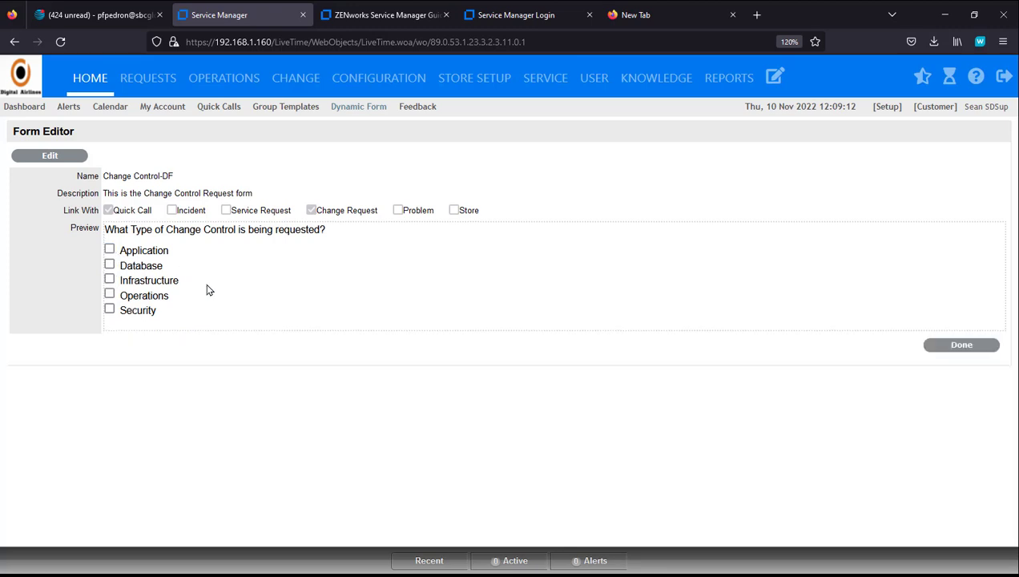
left_click(53, 156)
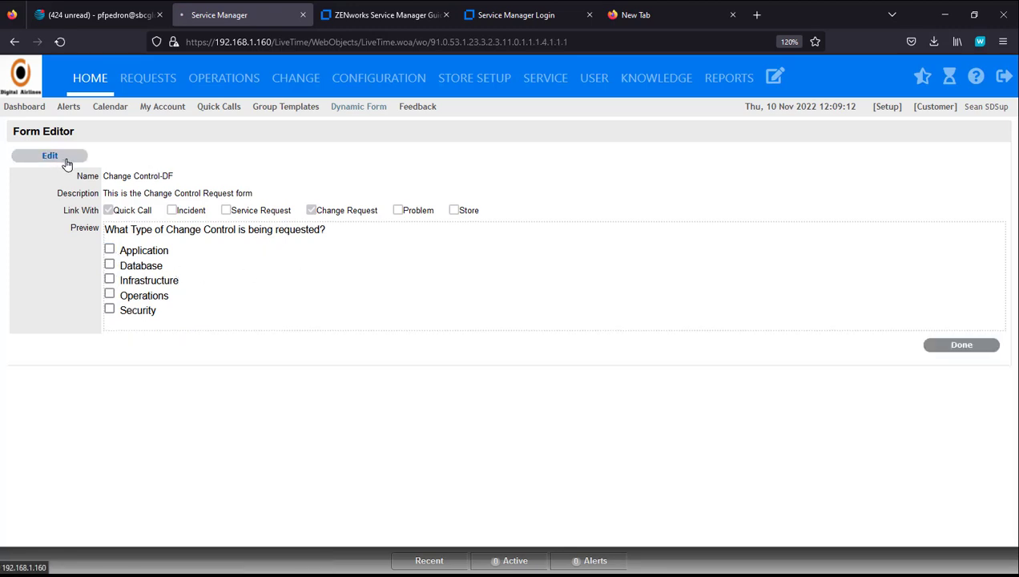
Step: Add a Text Area 'Infrastructure Information' with placeholder 'Describe the Infrastructure Changes' and save it
scroll(438, 340, "down", 3)
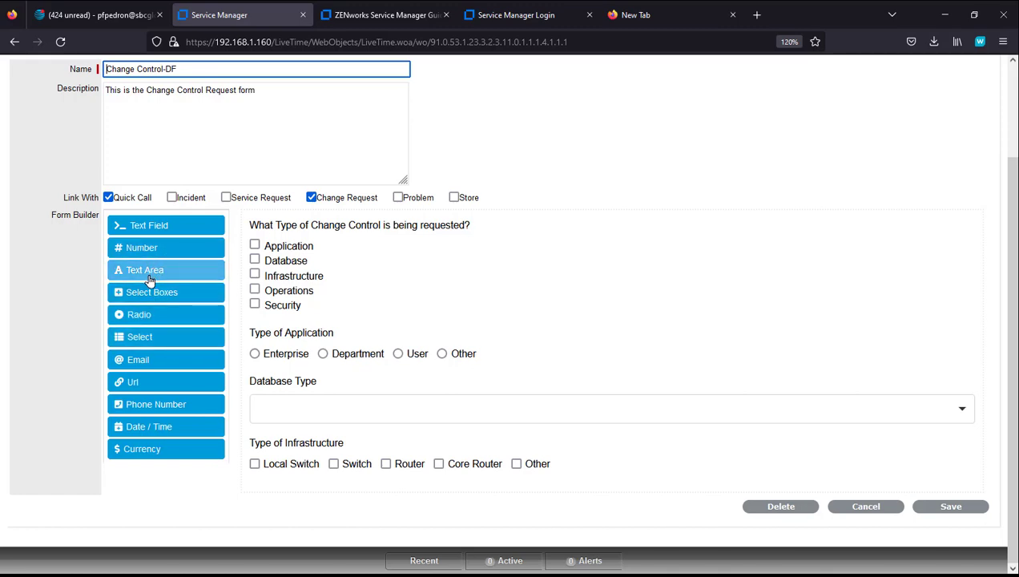
left_click_drag(149, 281, 295, 491)
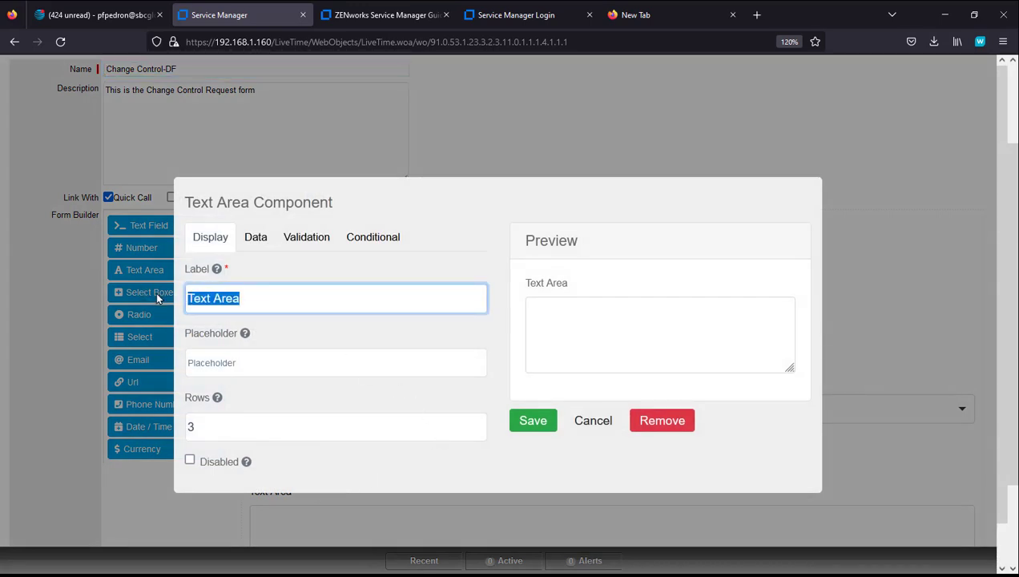
type("Infr")
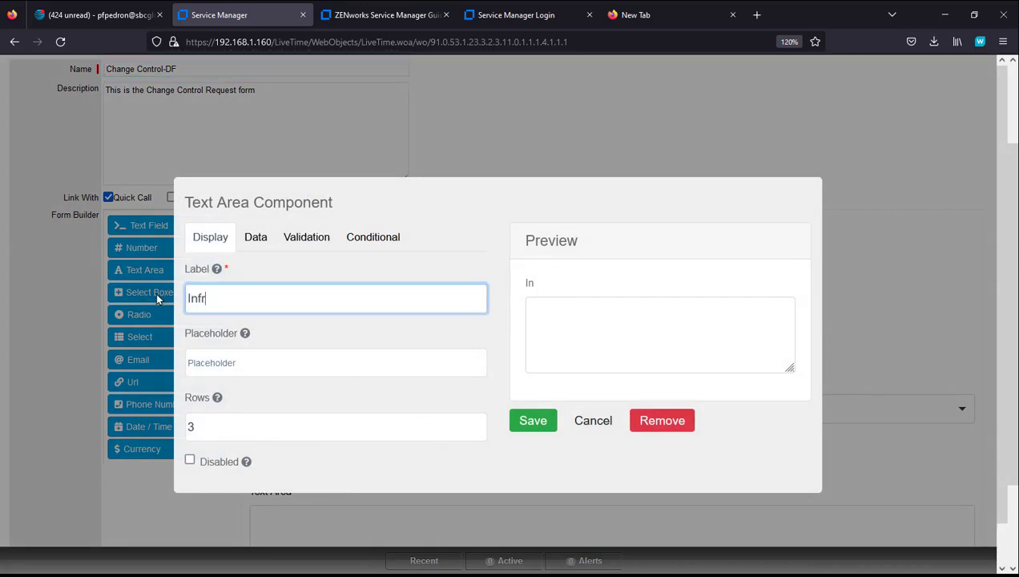
type("astructure Information")
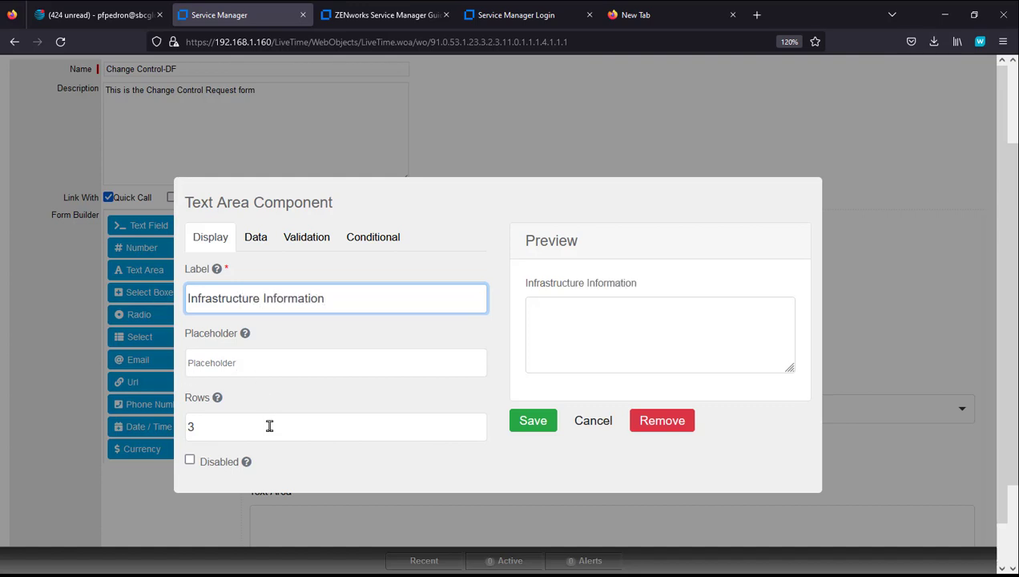
left_click_drag(230, 424, 174, 422)
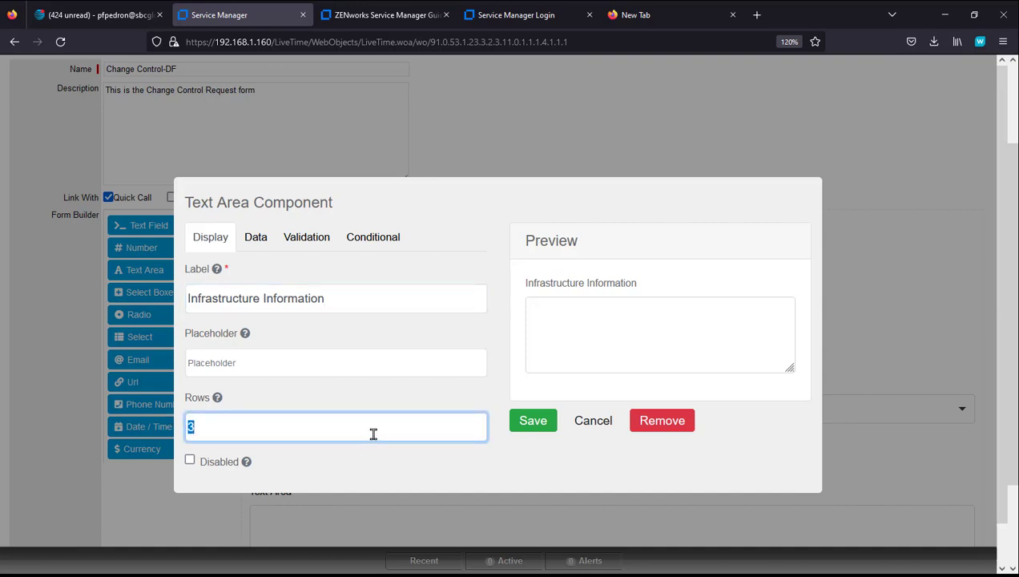
left_click(288, 361)
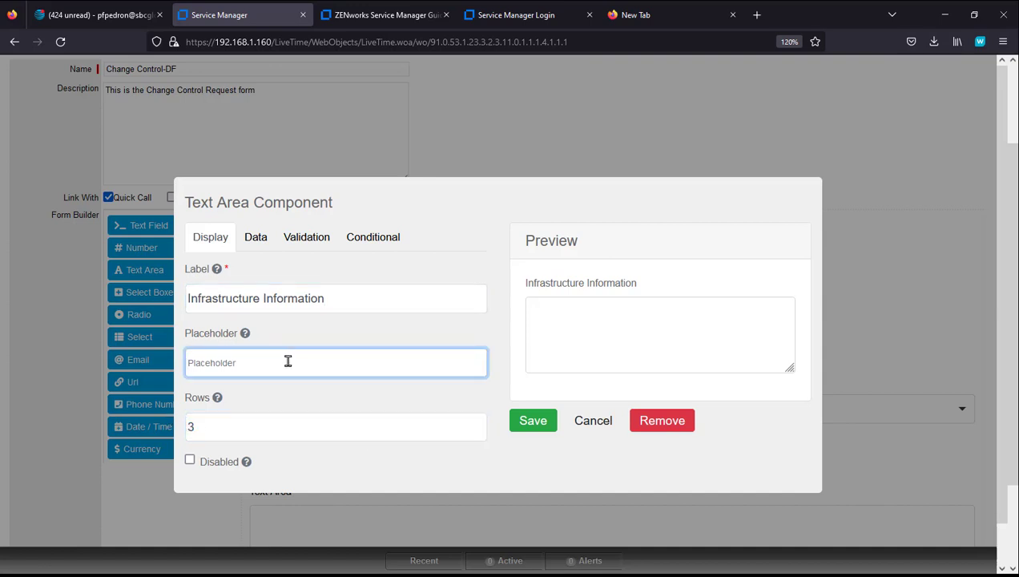
type("Describe t")
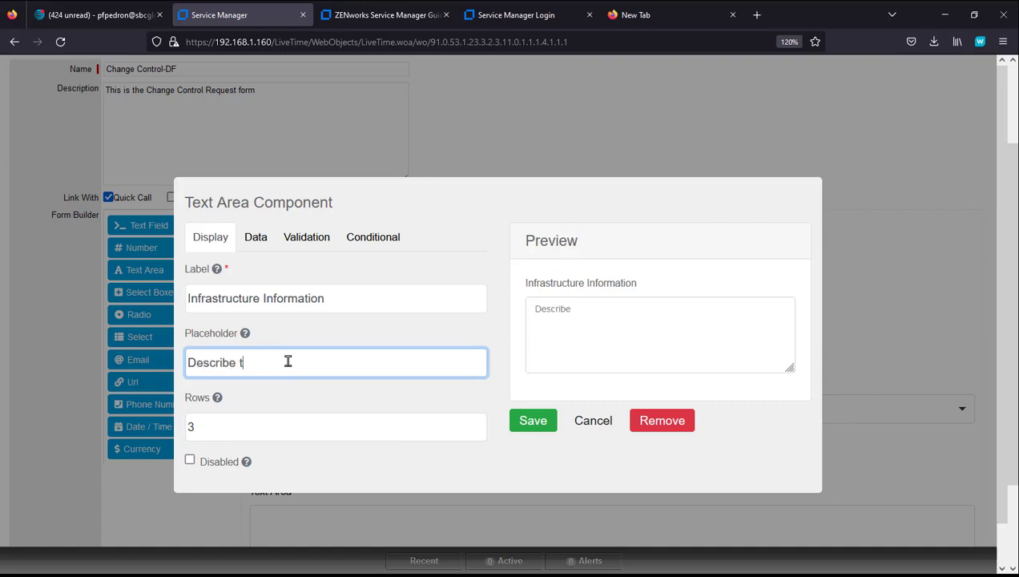
type("he Infrastructur")
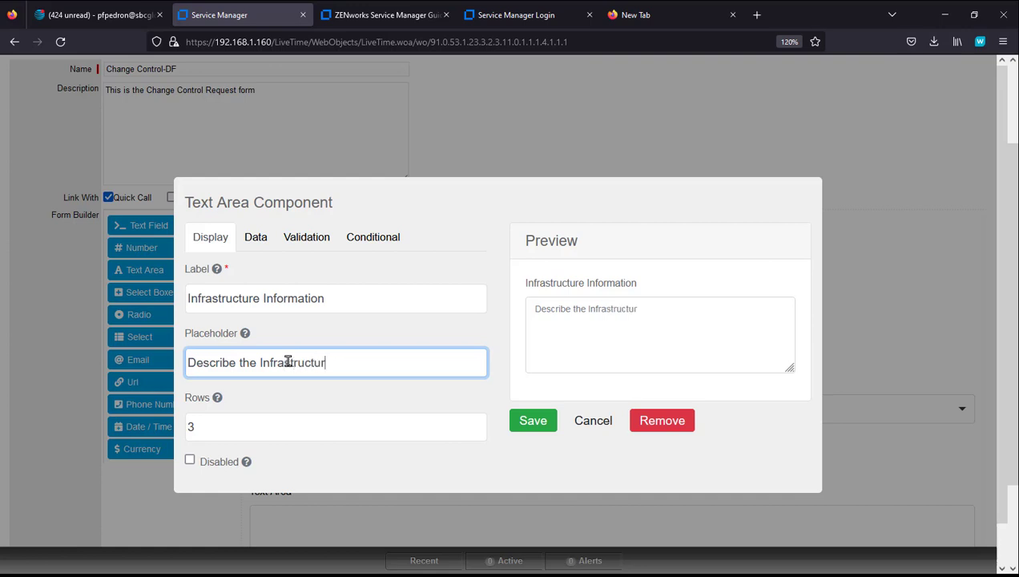
type("e Changes")
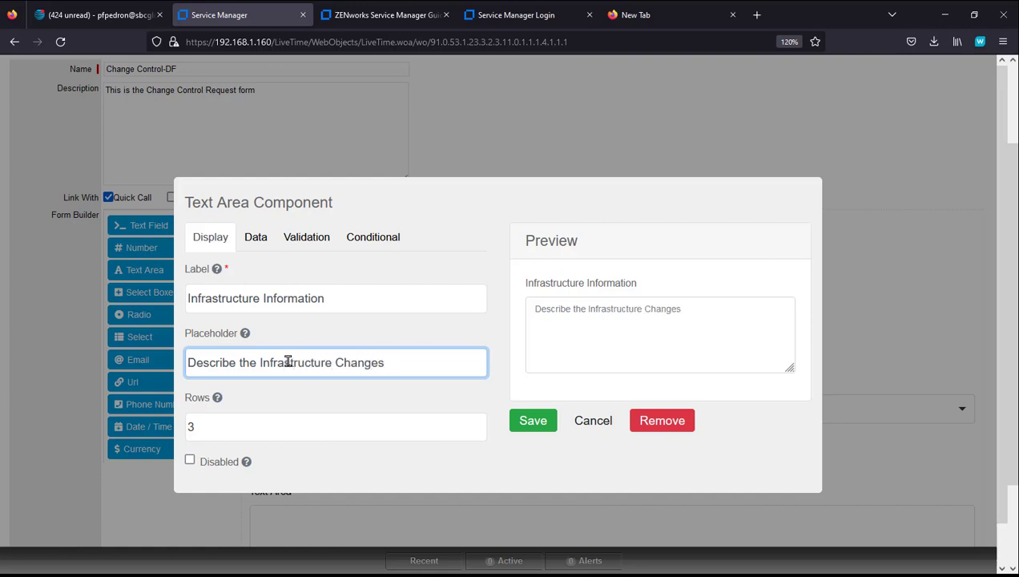
left_click(534, 426)
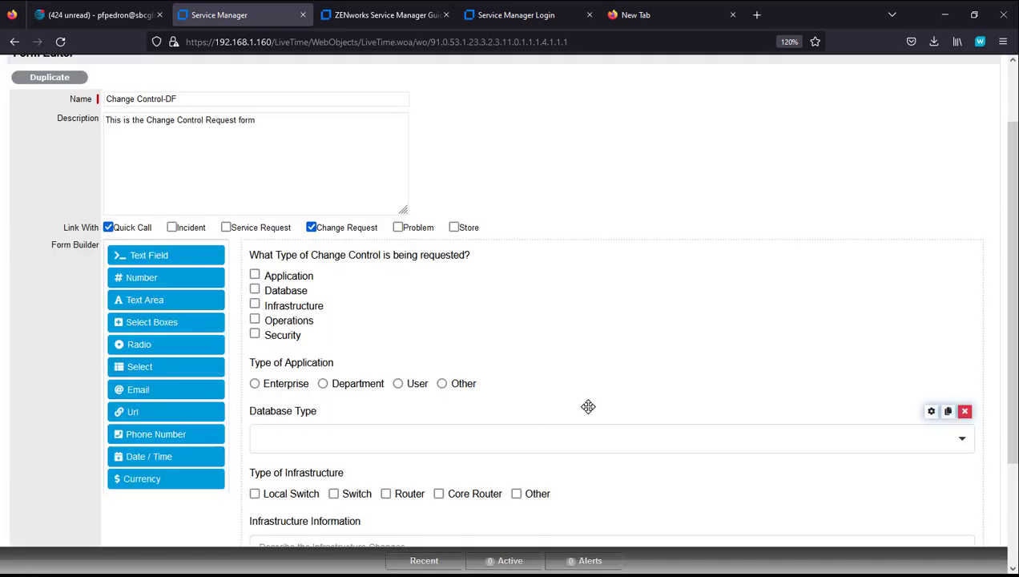
scroll(621, 379, "down", 3)
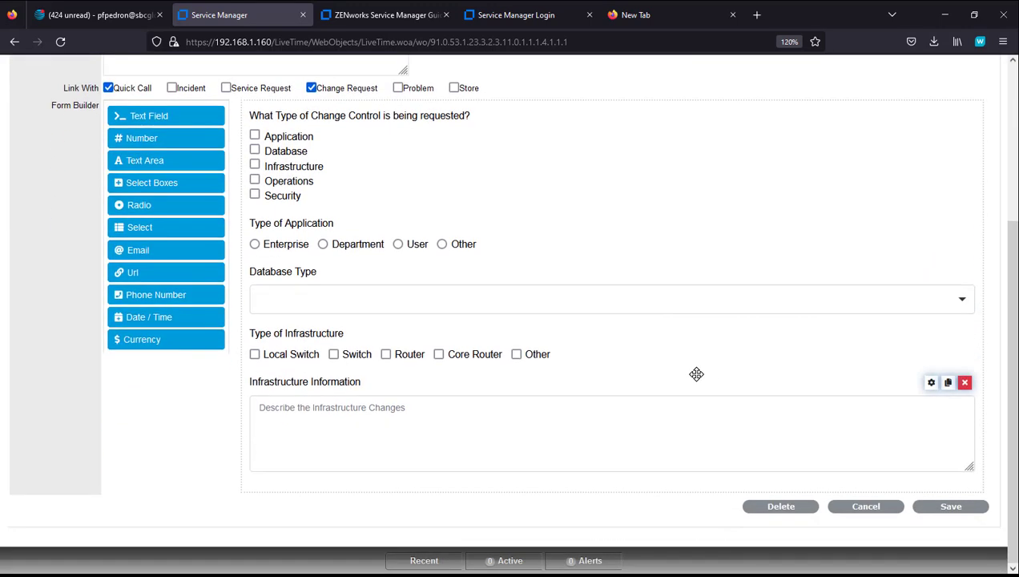
Step: Display Infrastructure Information when the change-control question has the value 'Infrastructure', then save the form
left_click(932, 383)
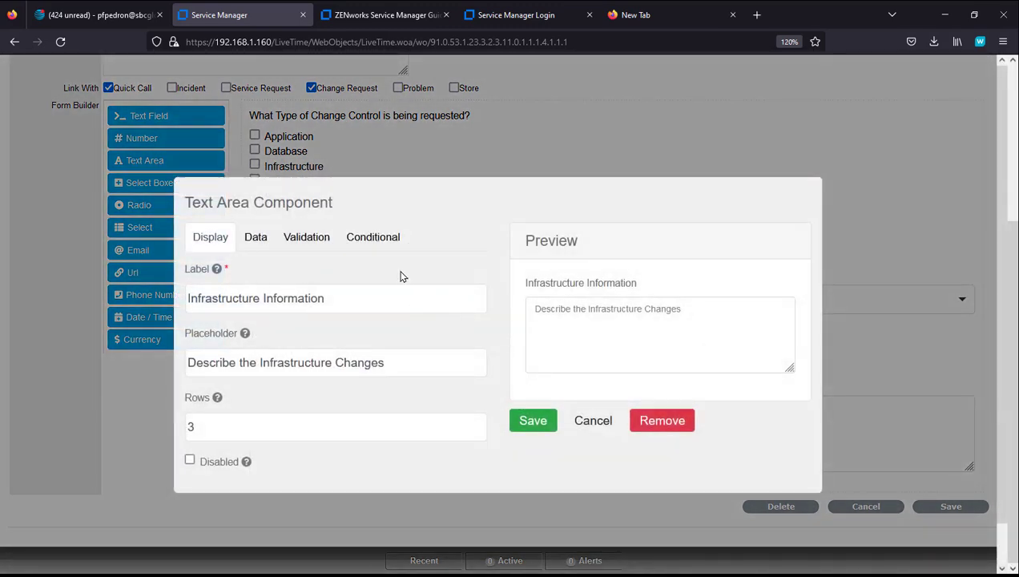
left_click(373, 237)
left_click(296, 350)
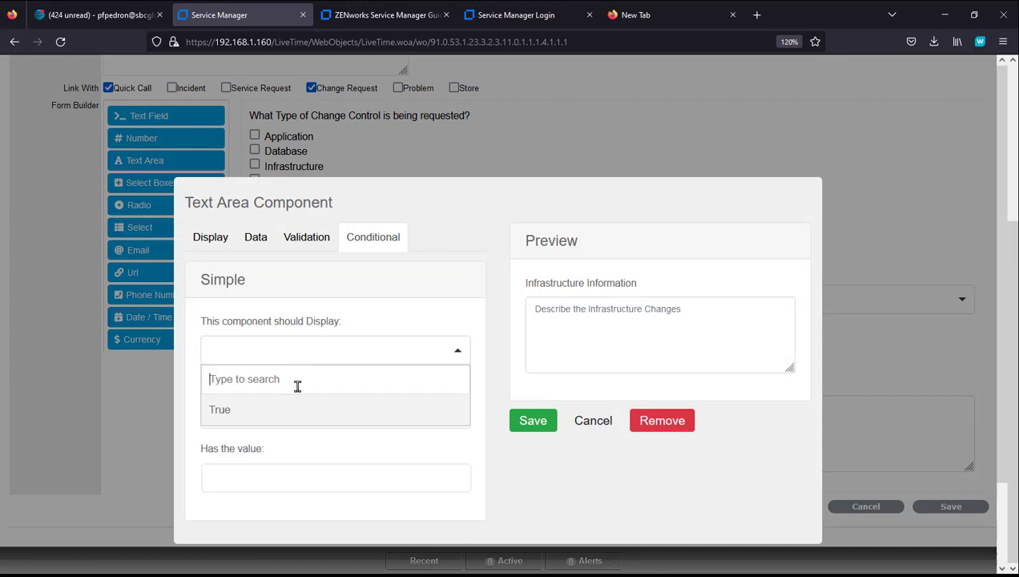
left_click(288, 409)
left_click(287, 412)
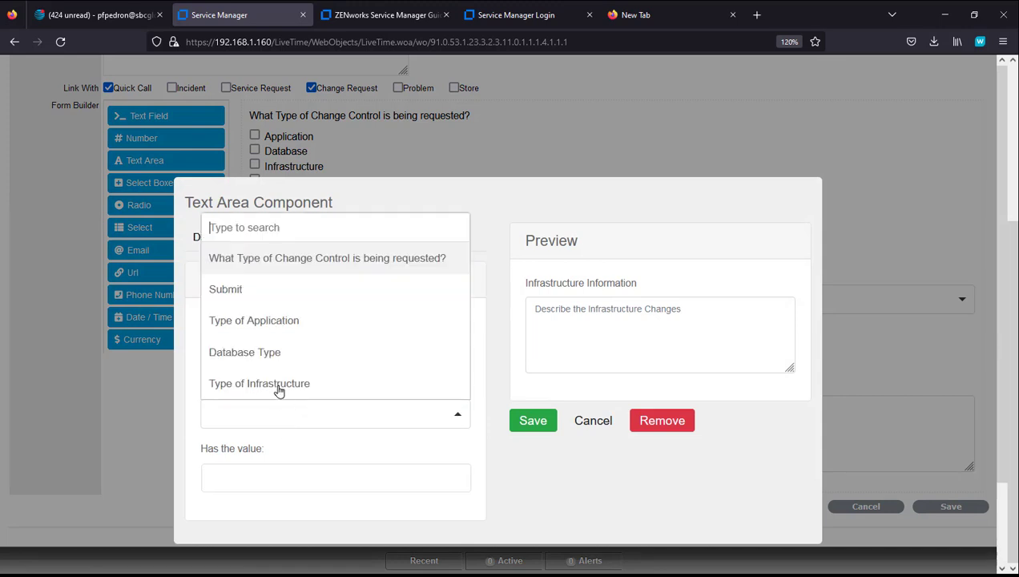
left_click(287, 268)
left_click(304, 472)
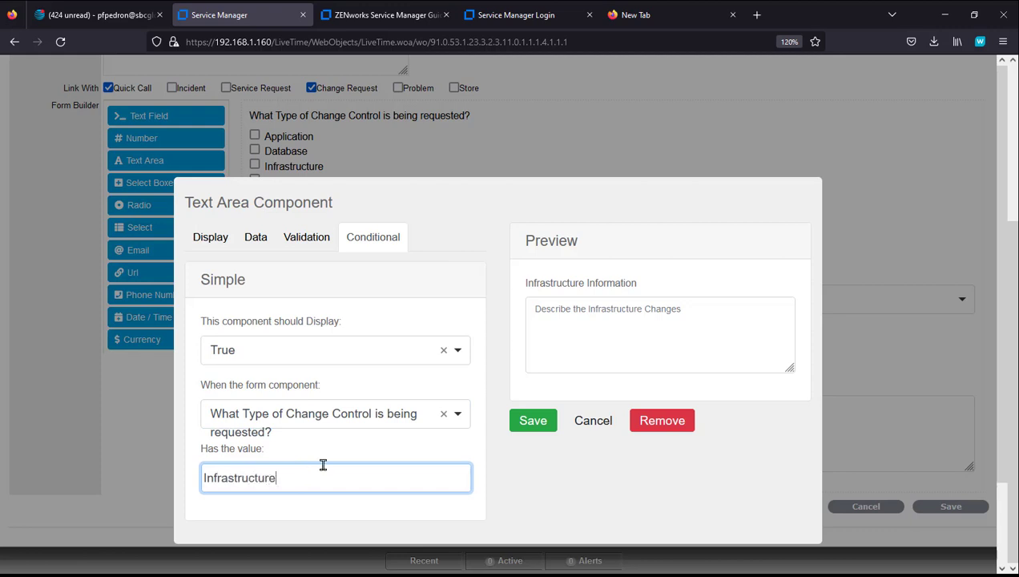
type("Infrastructure")
left_click(528, 421)
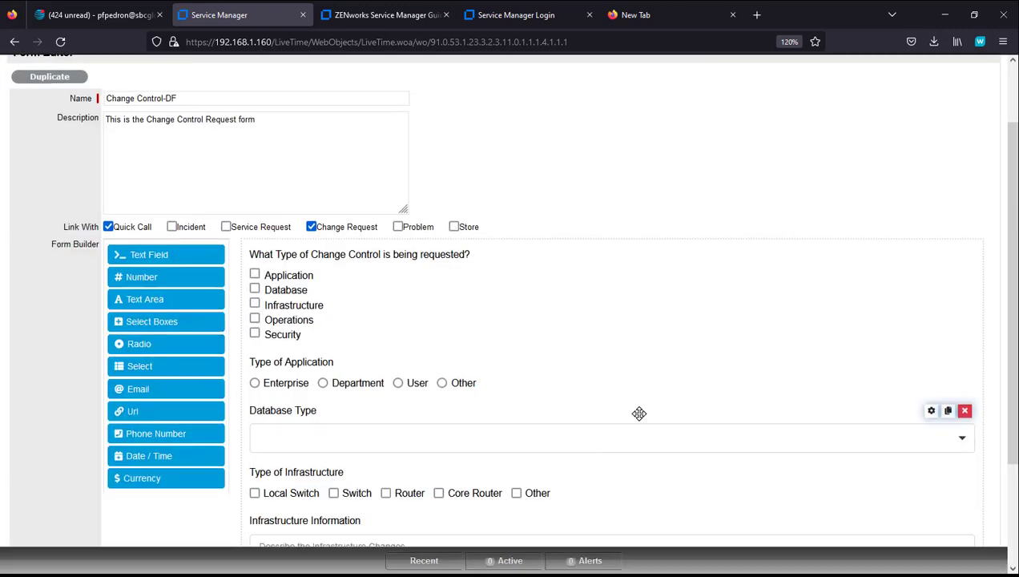
scroll(639, 413, "down", 2)
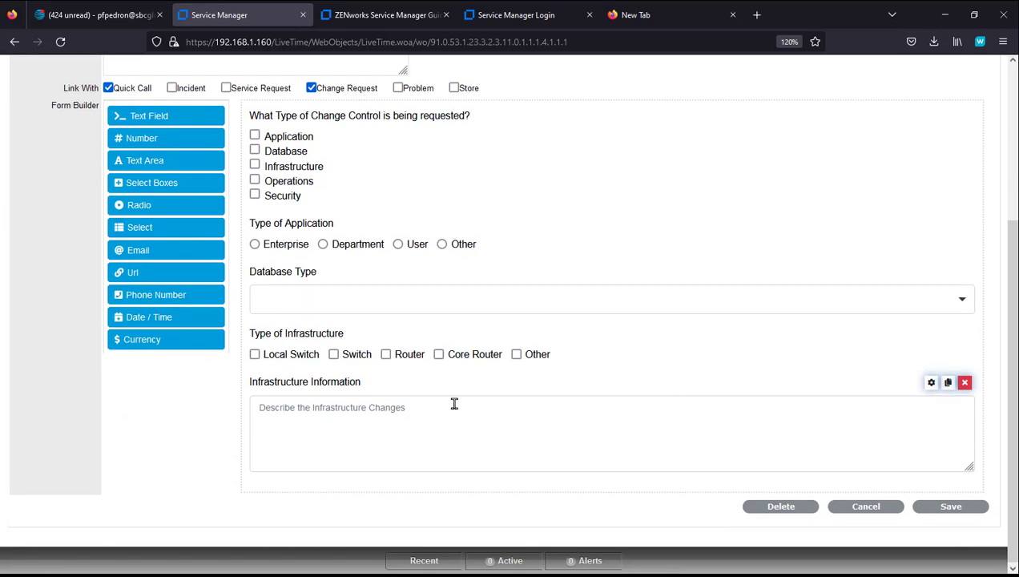
left_click(961, 511)
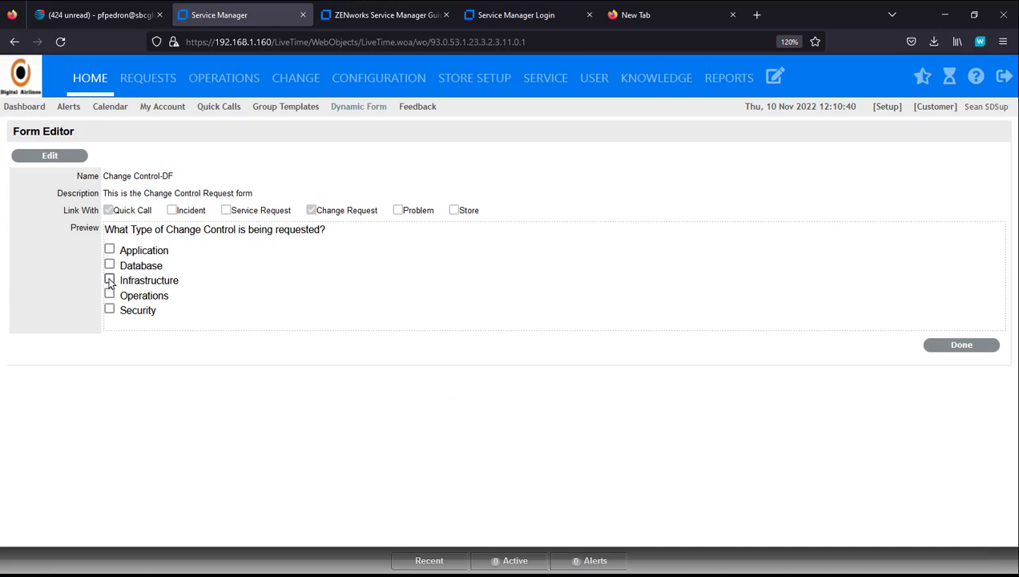
Step: Tick Infrastructure in the preview to test it, then return to the form builder
left_click(110, 279)
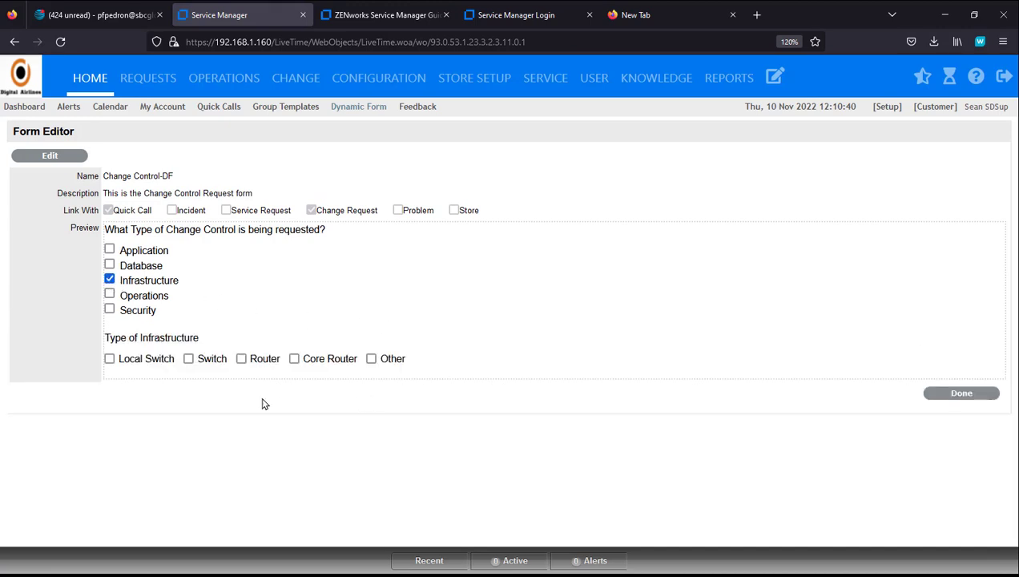
left_click(58, 160)
scroll(430, 449, "down", 3)
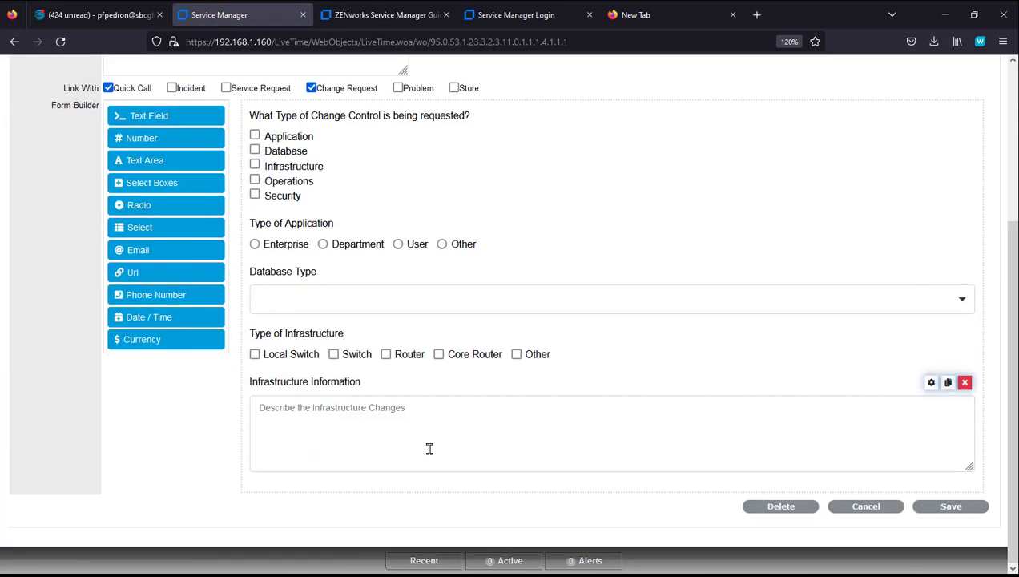
Step: Lowercase the Infrastructure Information condition value to 'infrastructure', save the form, and retest the preview
left_click(930, 384)
left_click(369, 239)
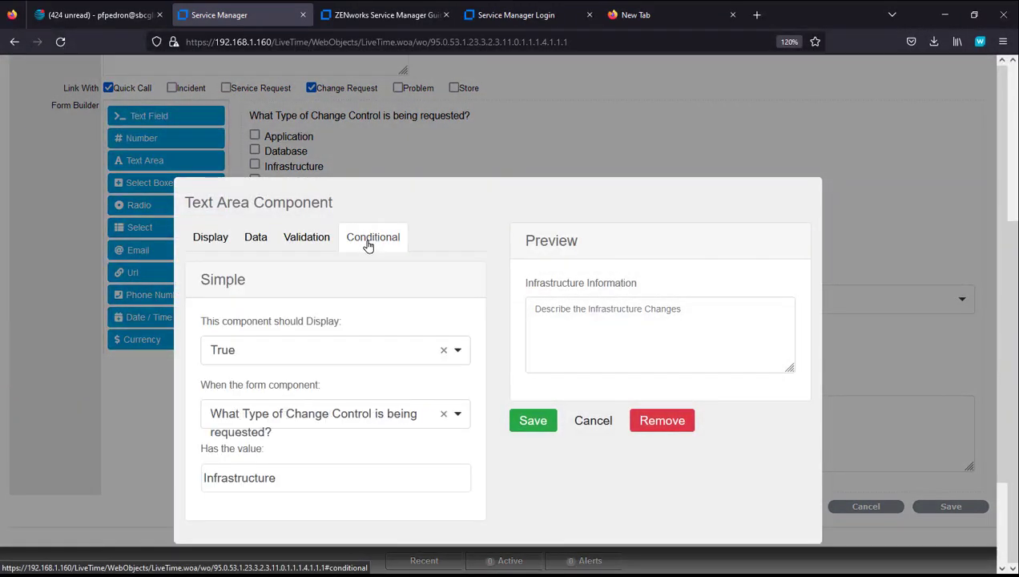
left_click(207, 477)
key("Delete")
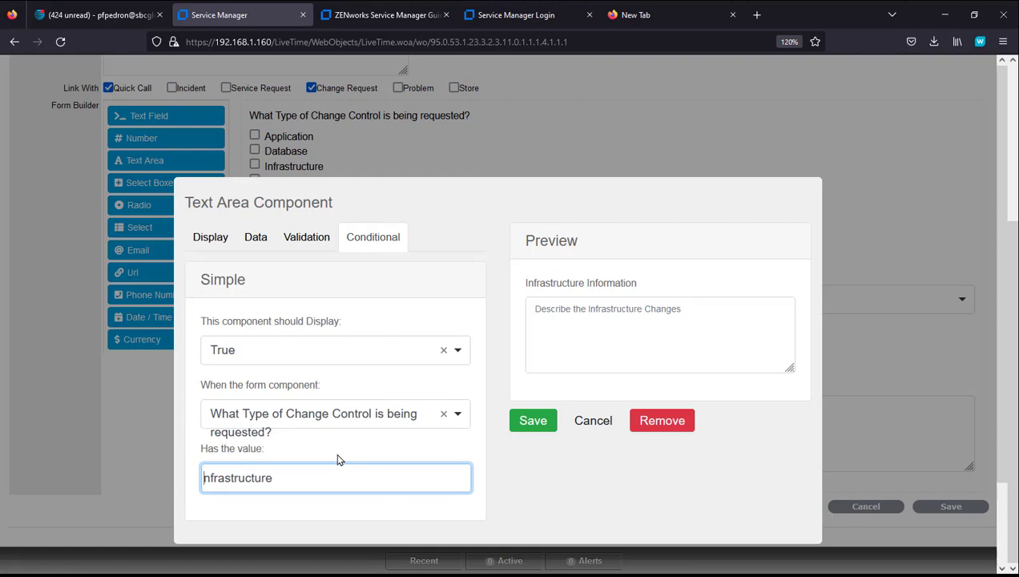
type("i")
left_click(532, 421)
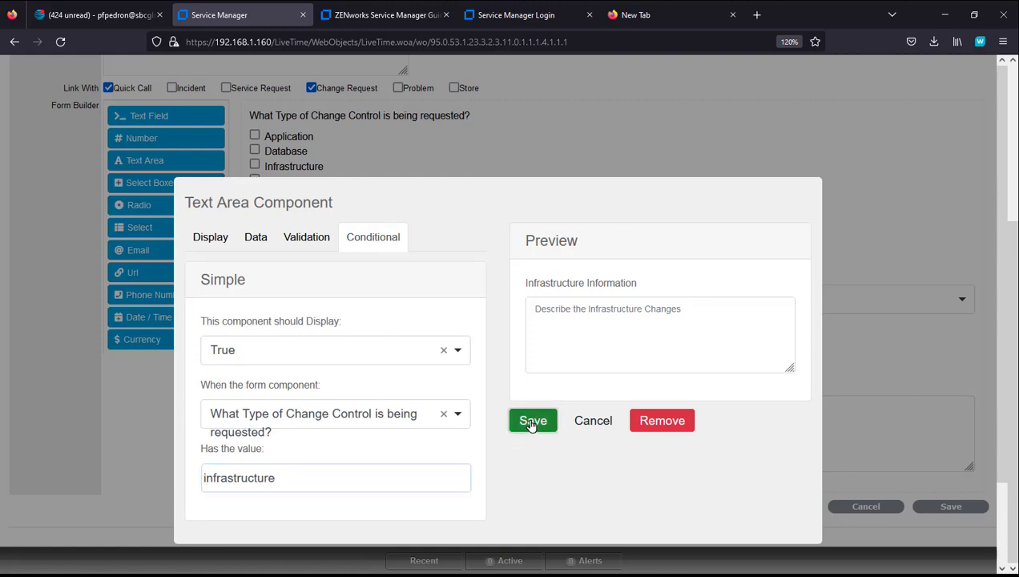
scroll(781, 457, "down", 3)
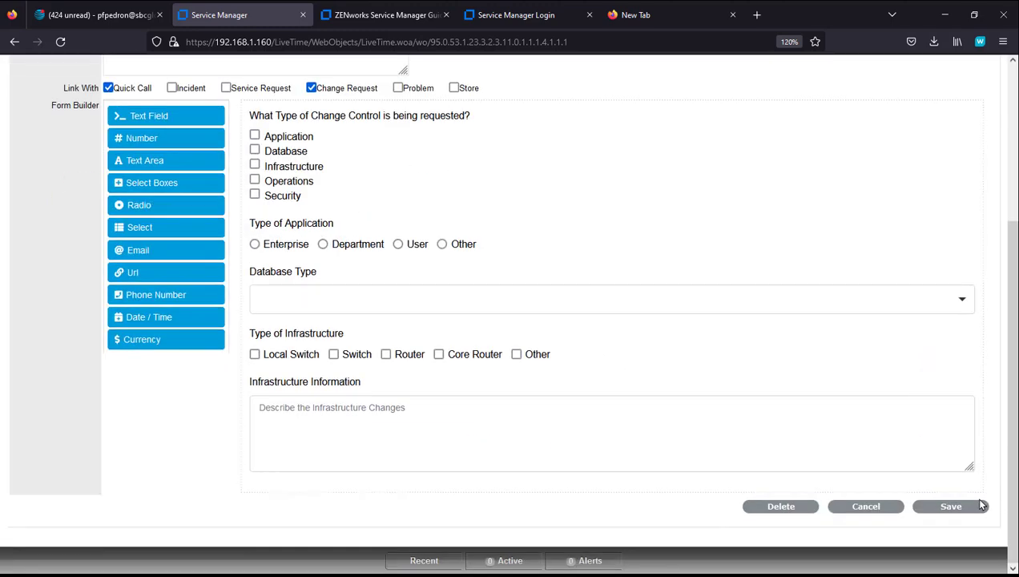
left_click(945, 506)
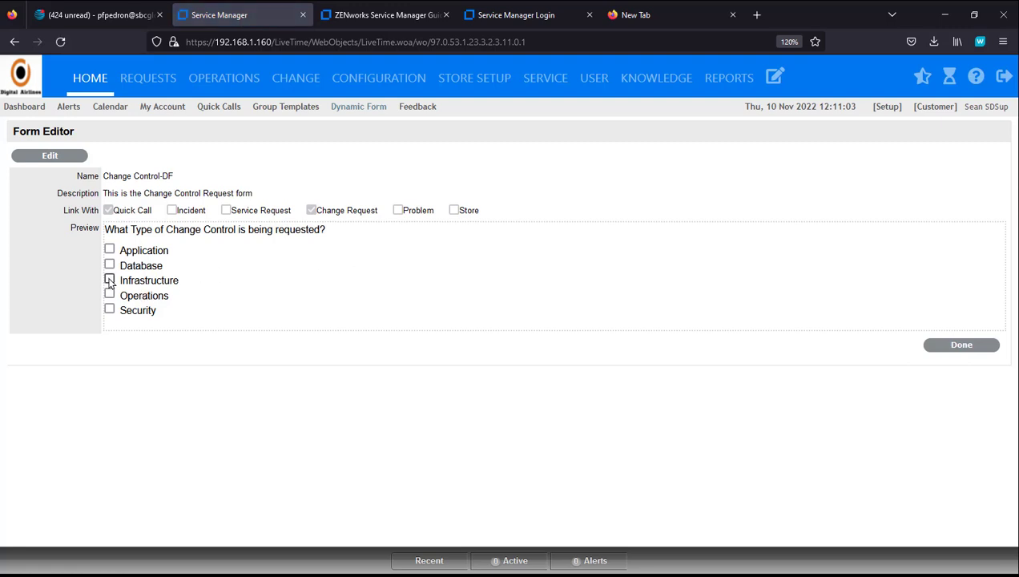
left_click(109, 280)
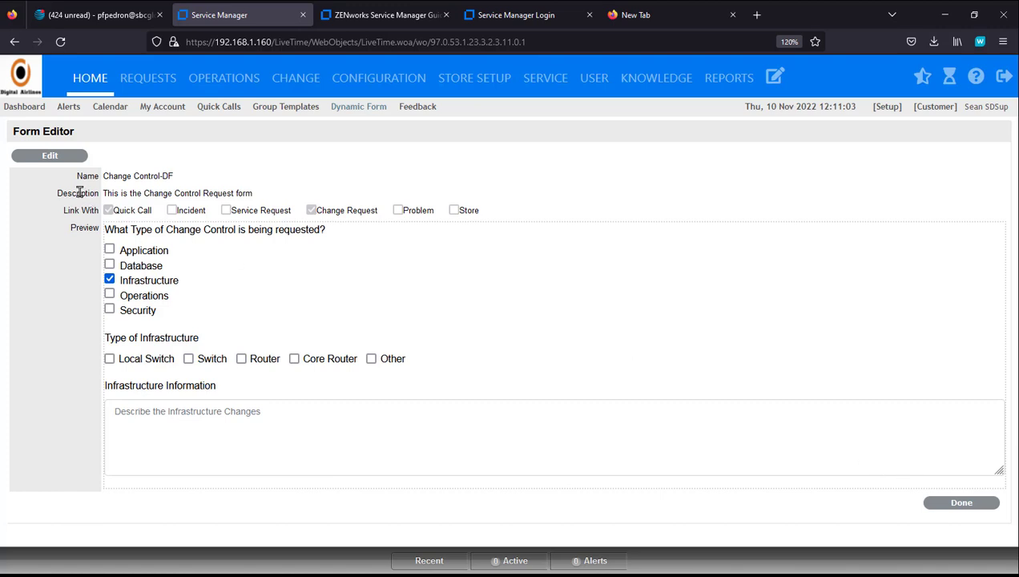
left_click(50, 157)
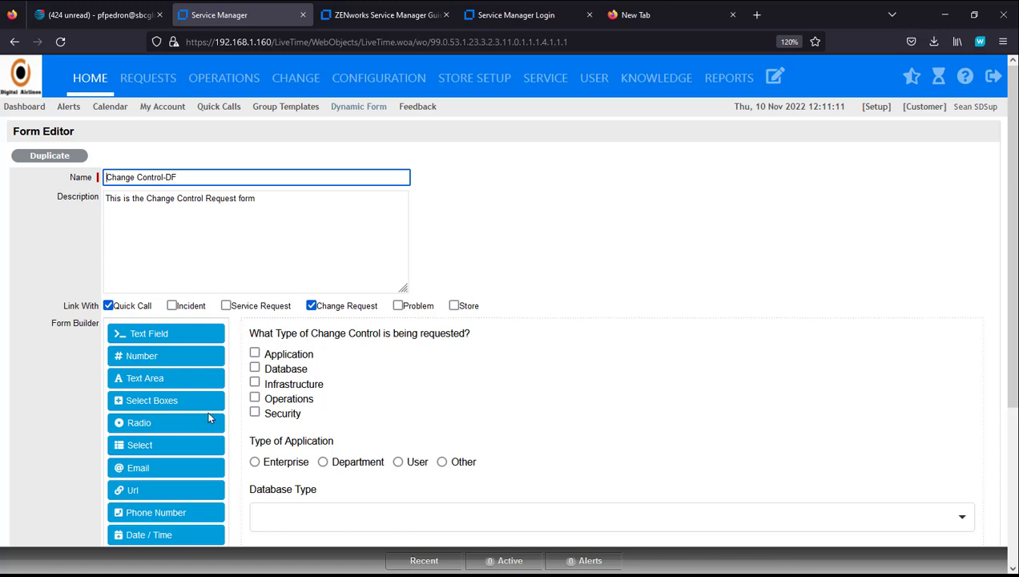
Step: Add an Email field labelled with the Infrastructure Manager's name, using the manager's e-mail address as placeholder
left_click_drag(174, 467, 342, 535)
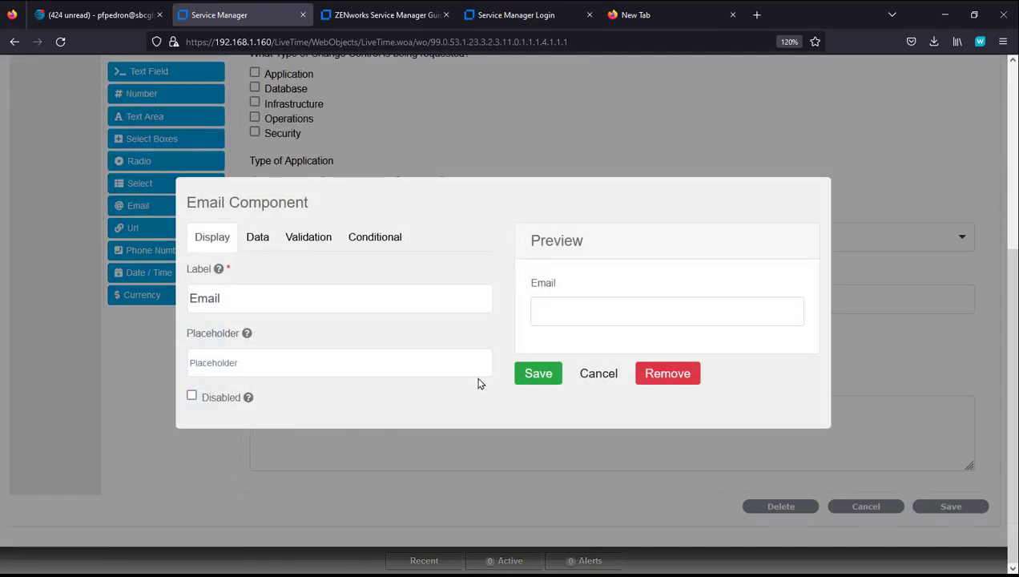
left_click_drag(267, 295, 150, 295)
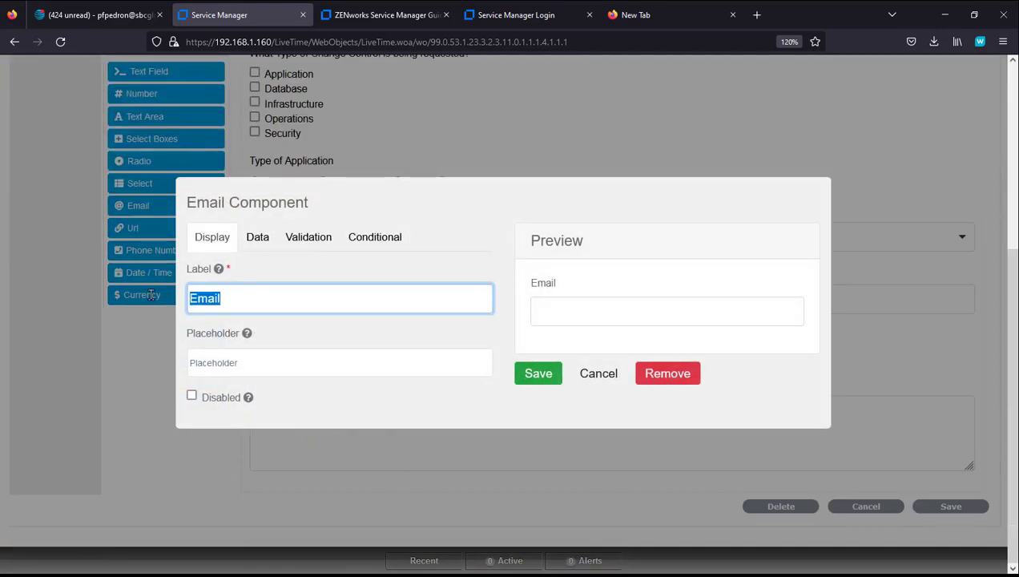
type("Notify ")
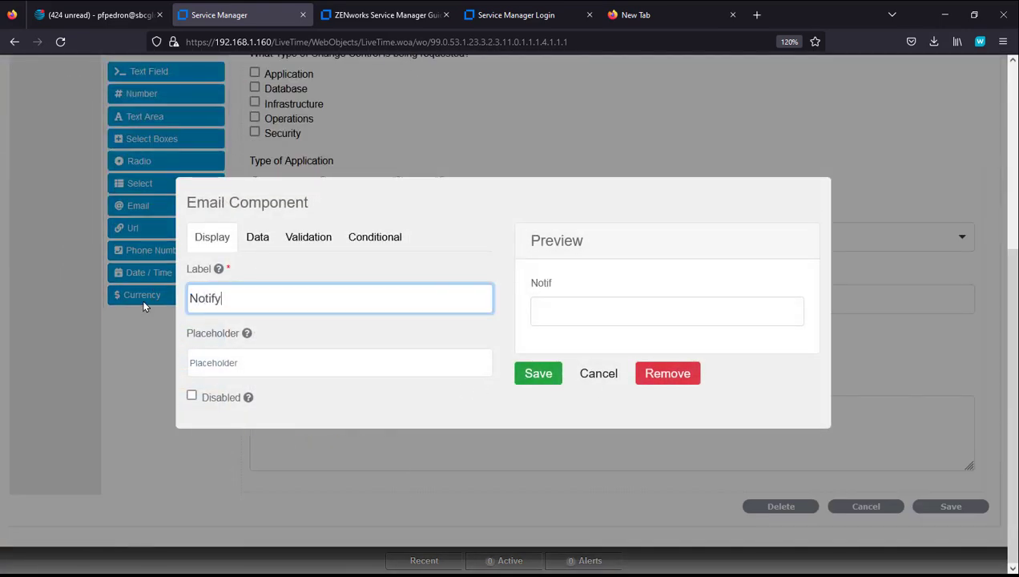
type("Irene - Infrastr")
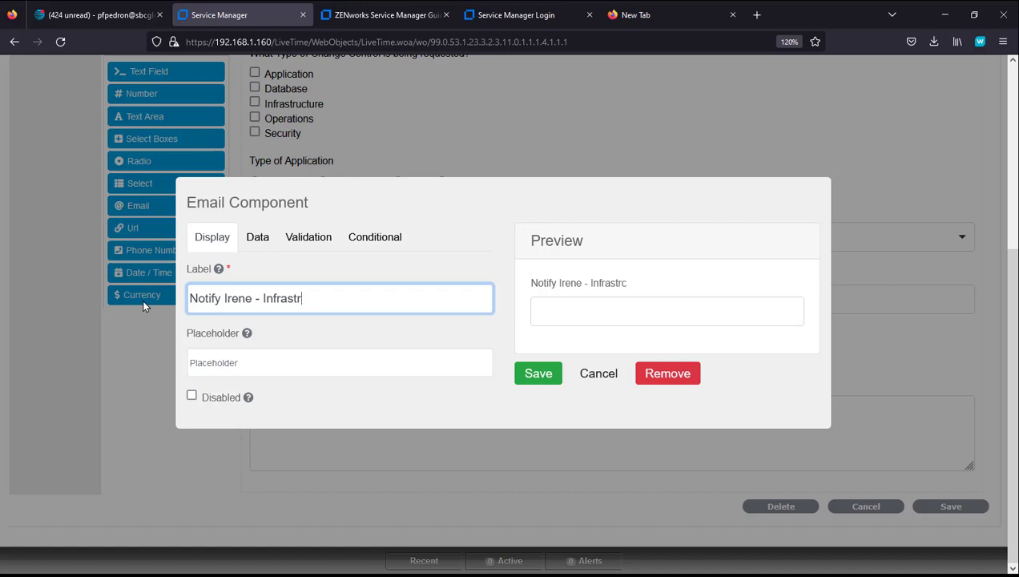
type("ucture Manager")
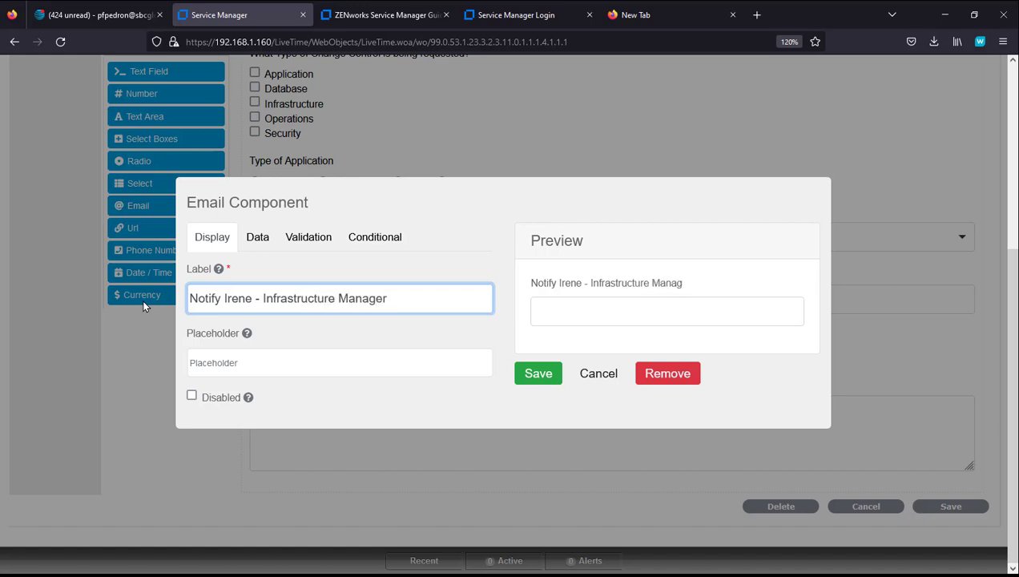
left_click(221, 353)
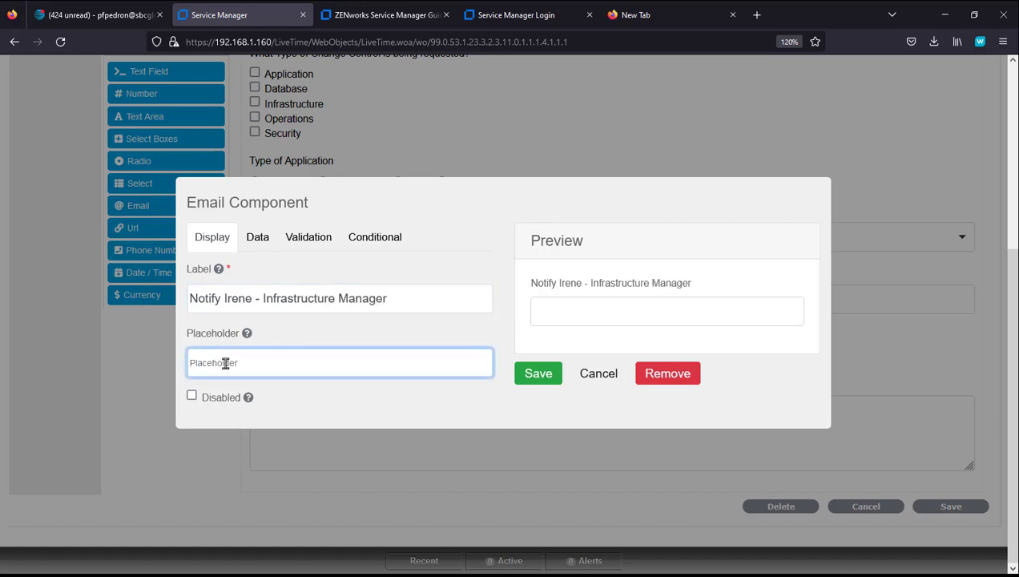
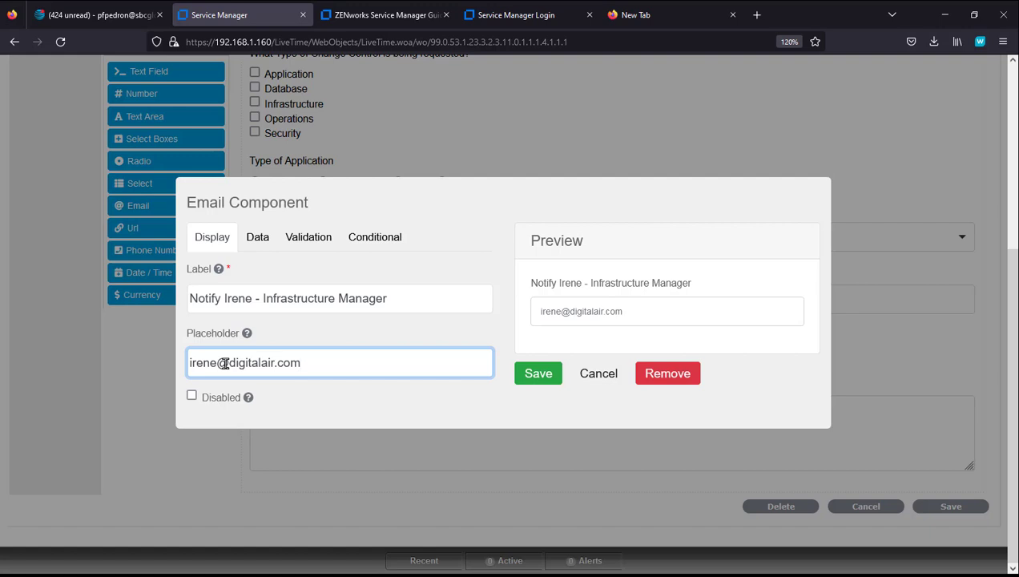
left_click(540, 375)
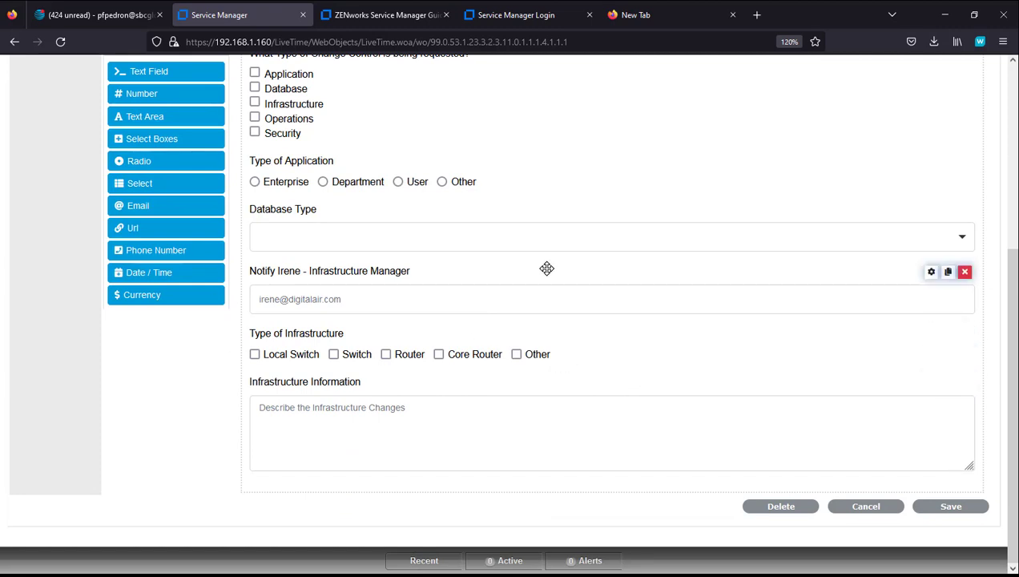
Step: Move the Infrastructure Manager email field between Type of Infrastructure and Infrastructure Information
left_click_drag(547, 268, 399, 342)
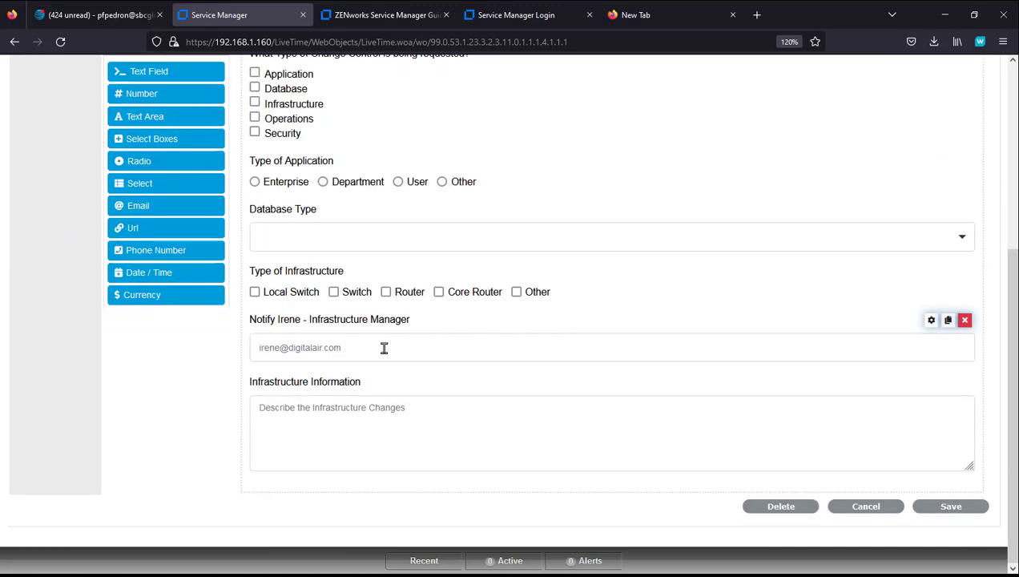
left_click(278, 348)
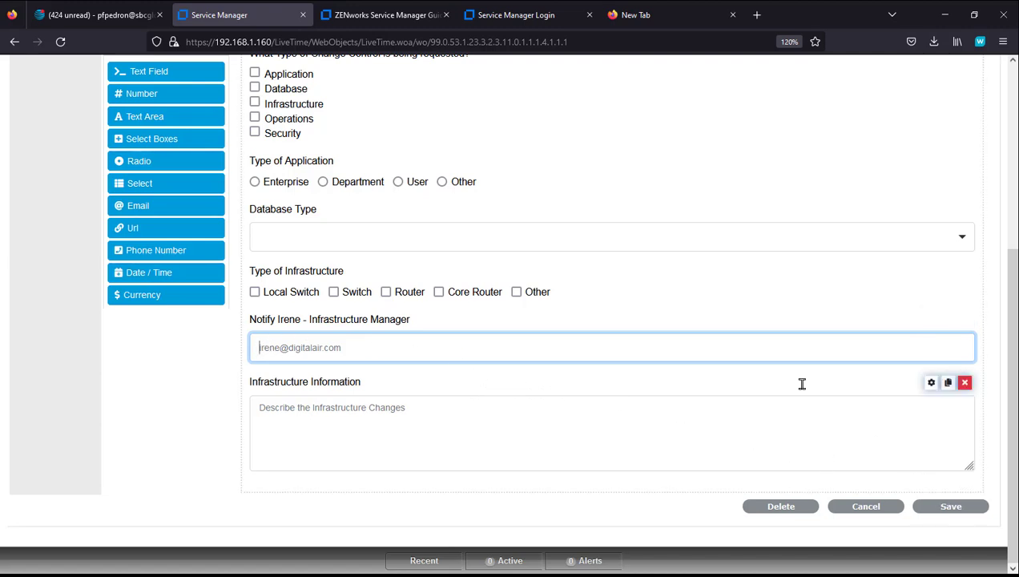
Step: Show the email field only when the change control question equals 'infrastructure', then save the form
left_click(930, 322)
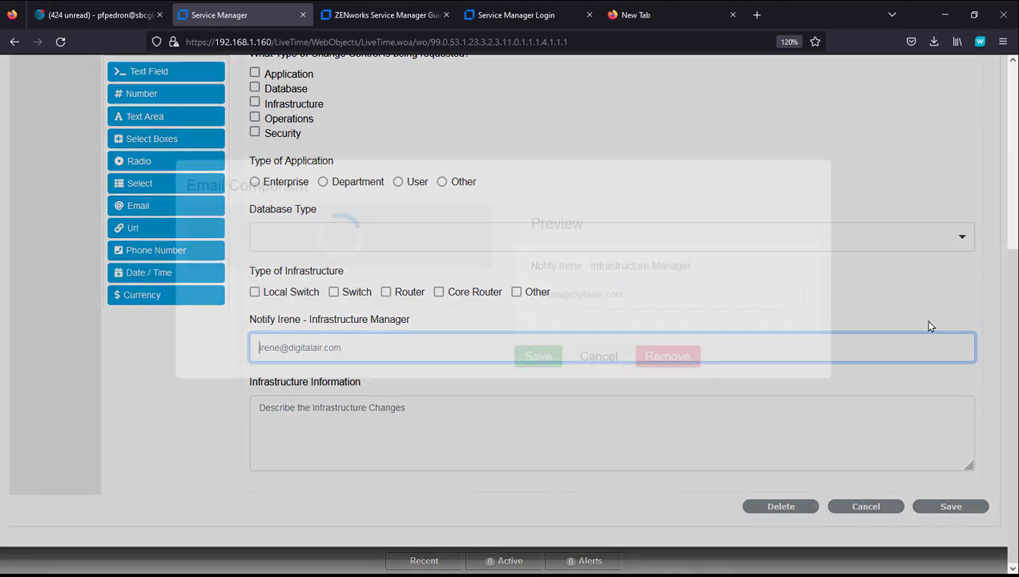
left_click(390, 238)
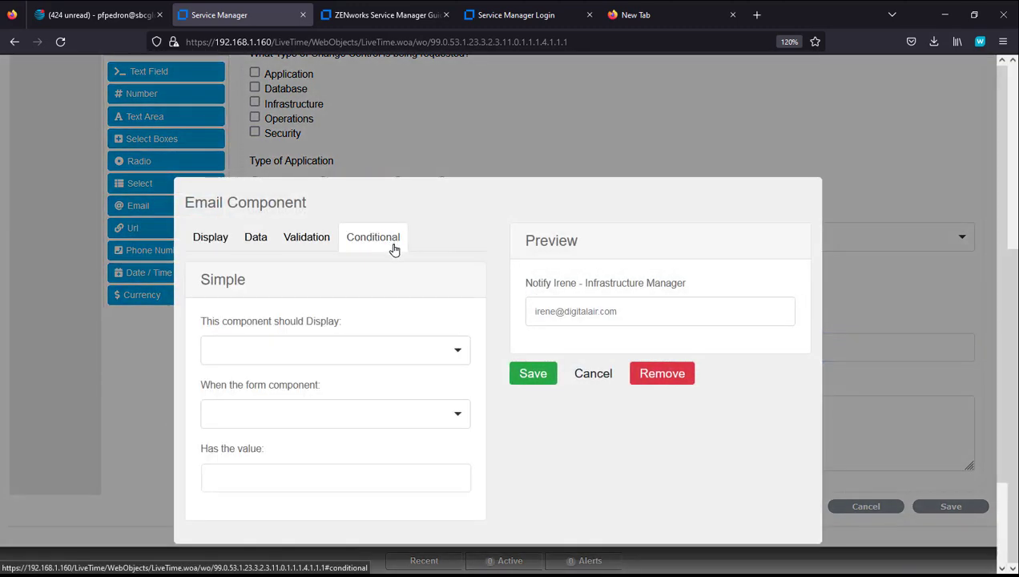
left_click(412, 350)
left_click(330, 411)
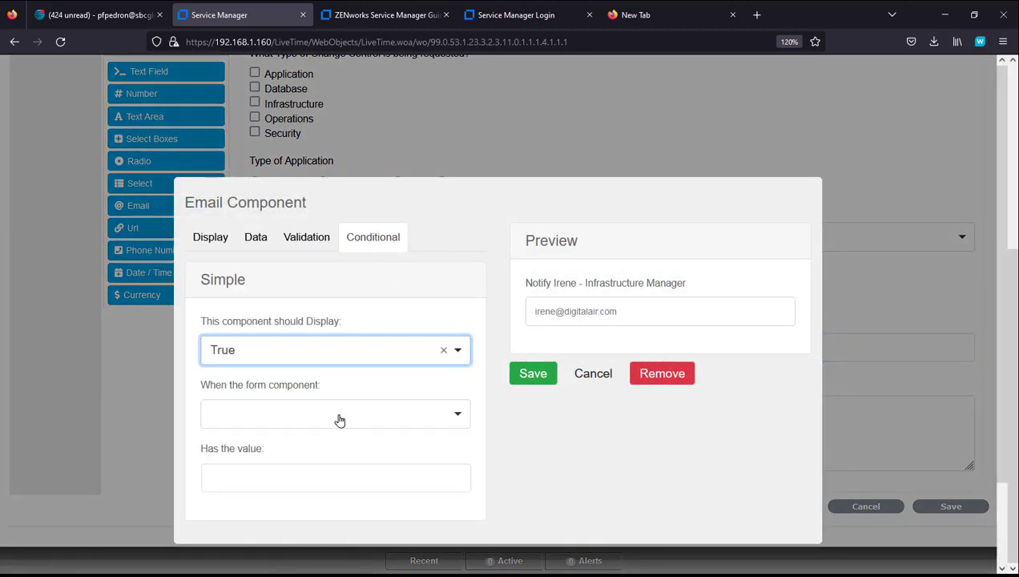
left_click(340, 420)
left_click(321, 229)
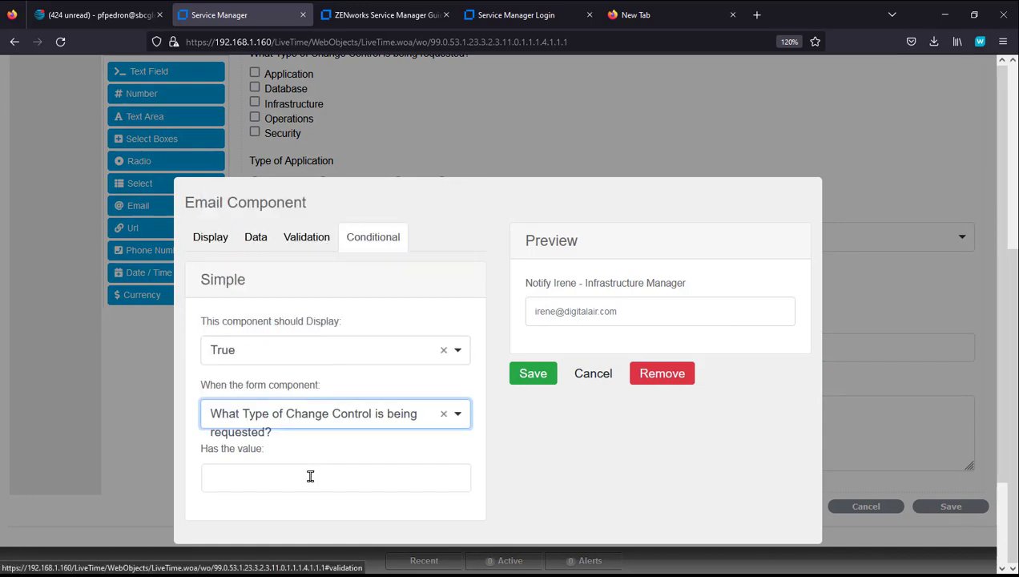
left_click(304, 481)
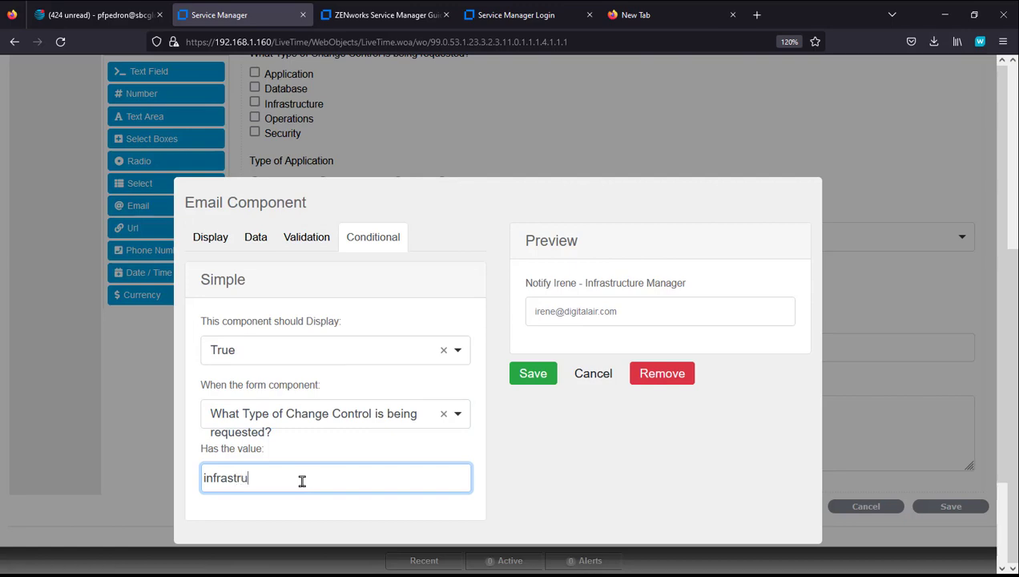
left_click(528, 375)
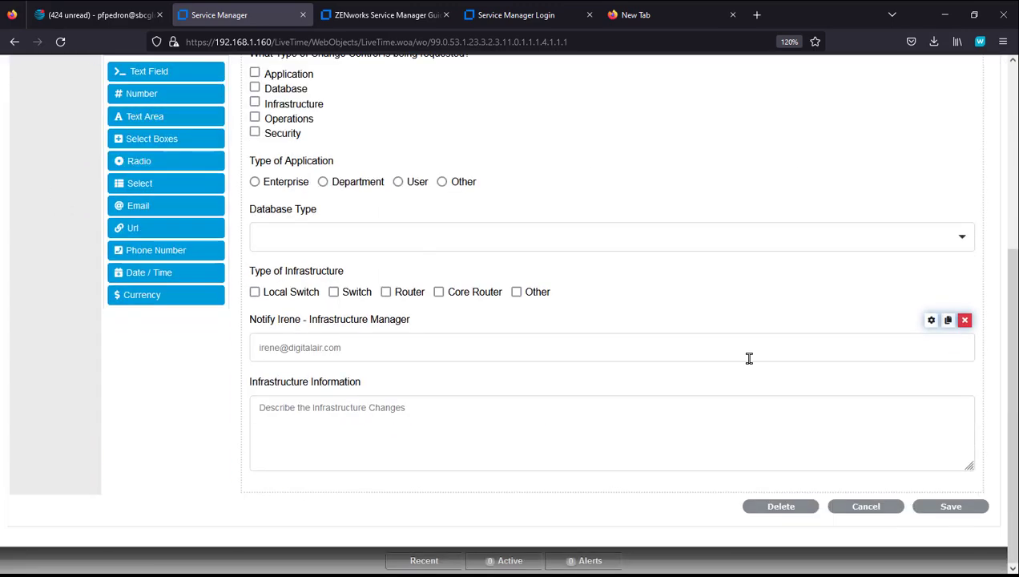
left_click(952, 507)
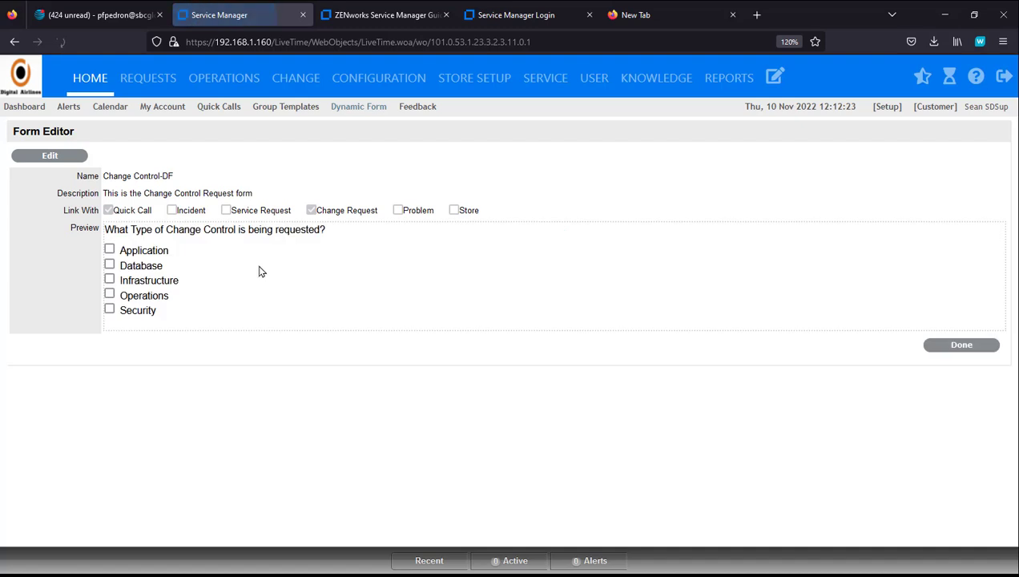
Step: Tick Infrastructure to confirm three follow-up fields appear, then reopen the form in the builder
left_click(110, 281)
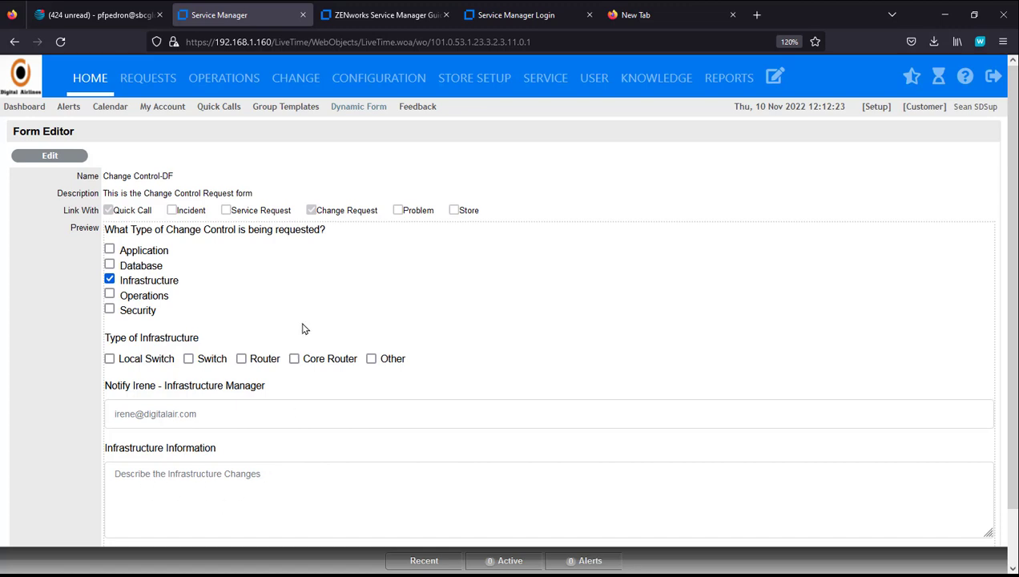
left_click(70, 160)
scroll(596, 370, "down", 3)
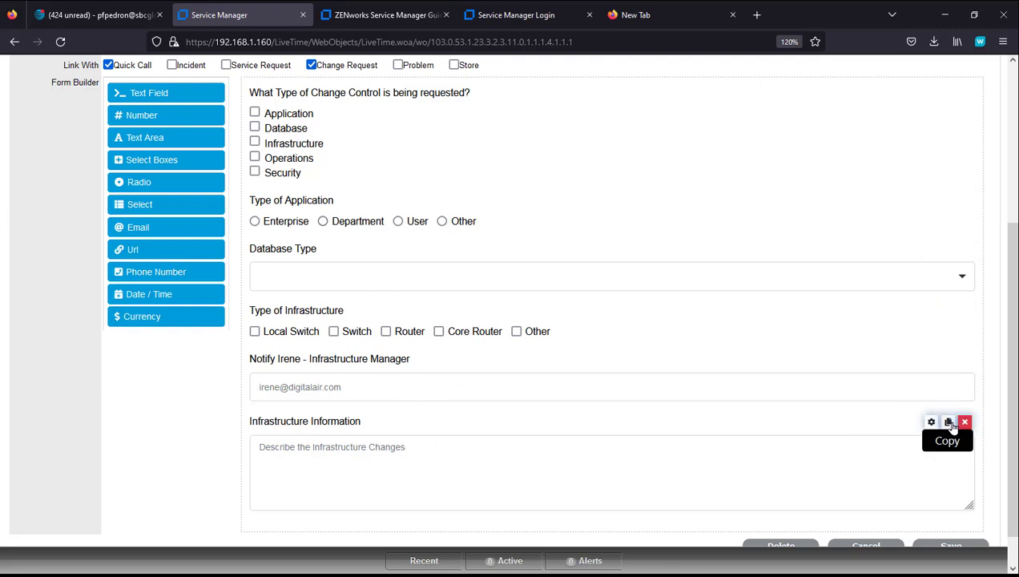
Step: Duplicate the Infrastructure Information field below itself and open the copy's settings
left_click(949, 425)
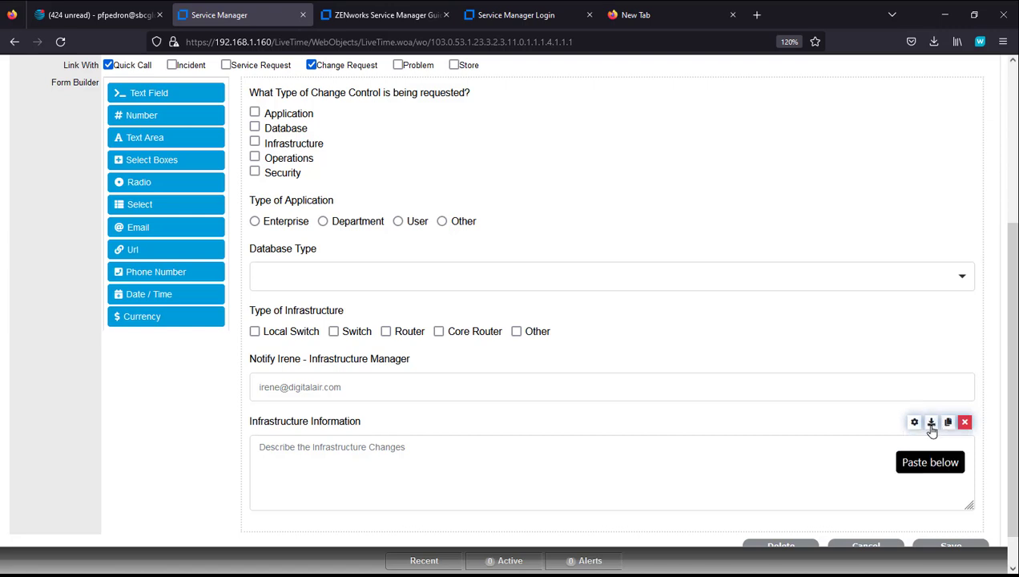
left_click(932, 424)
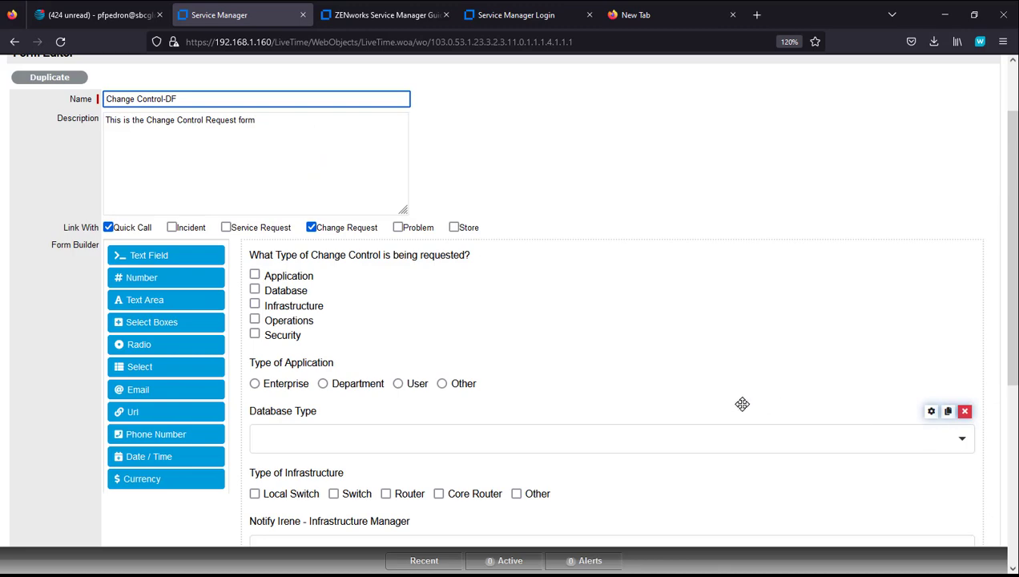
scroll(729, 401, "down", 5)
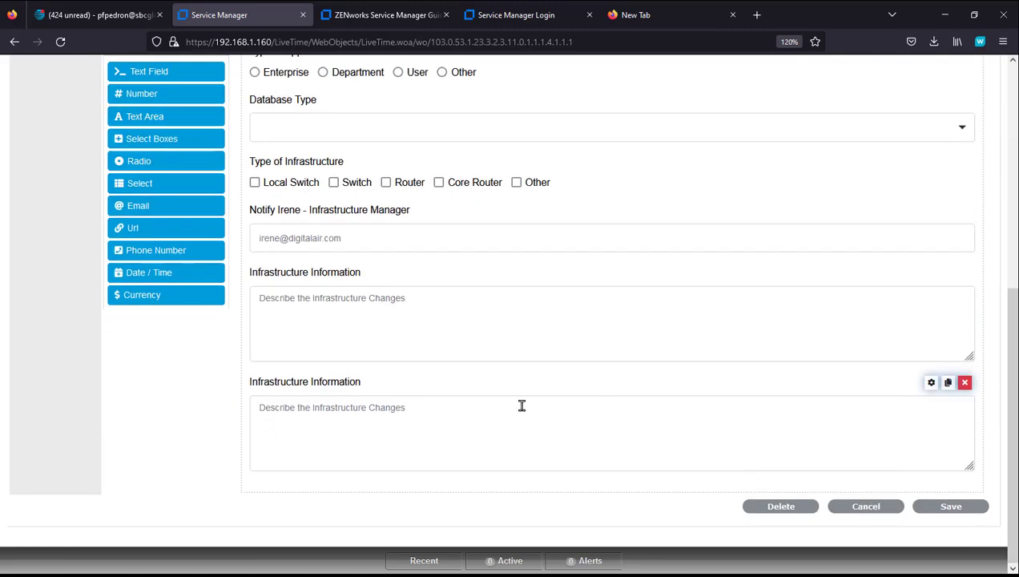
left_click(931, 383)
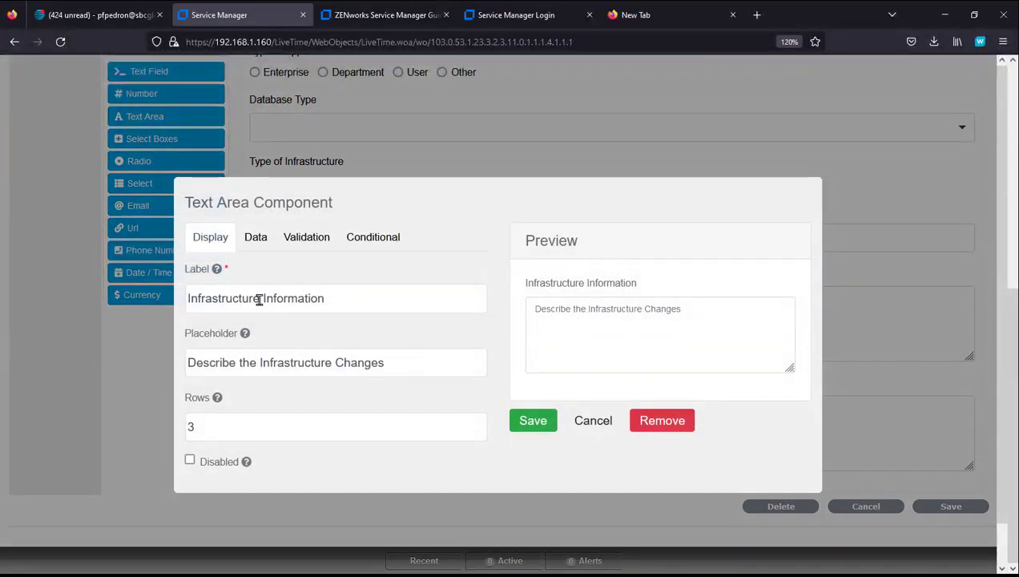
Step: Relabel the copy Application Information with placeholder 'Describe the Application Changes'
left_click_drag(257, 299, 103, 294)
type("Application")
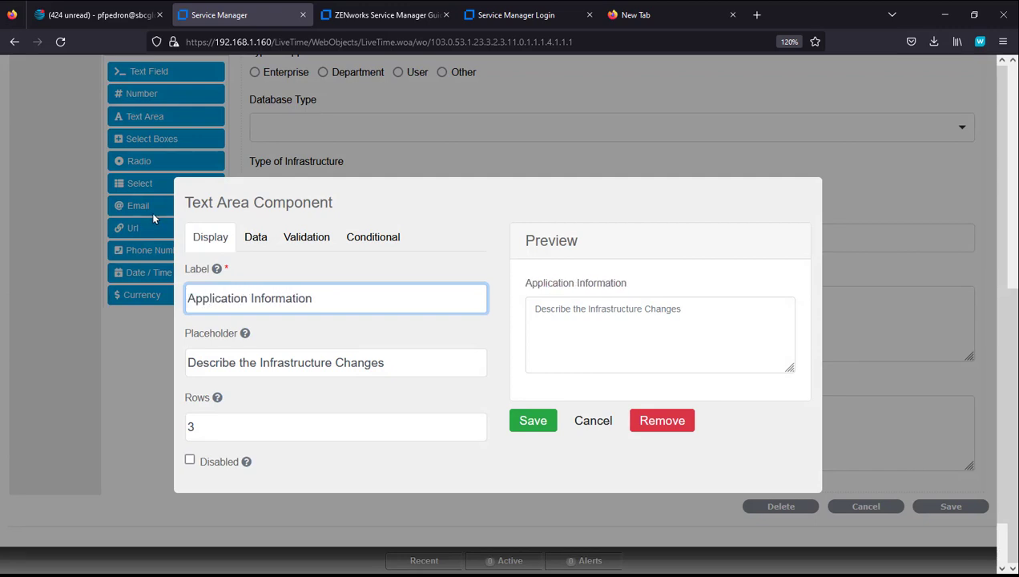
left_click_drag(332, 363, 261, 362)
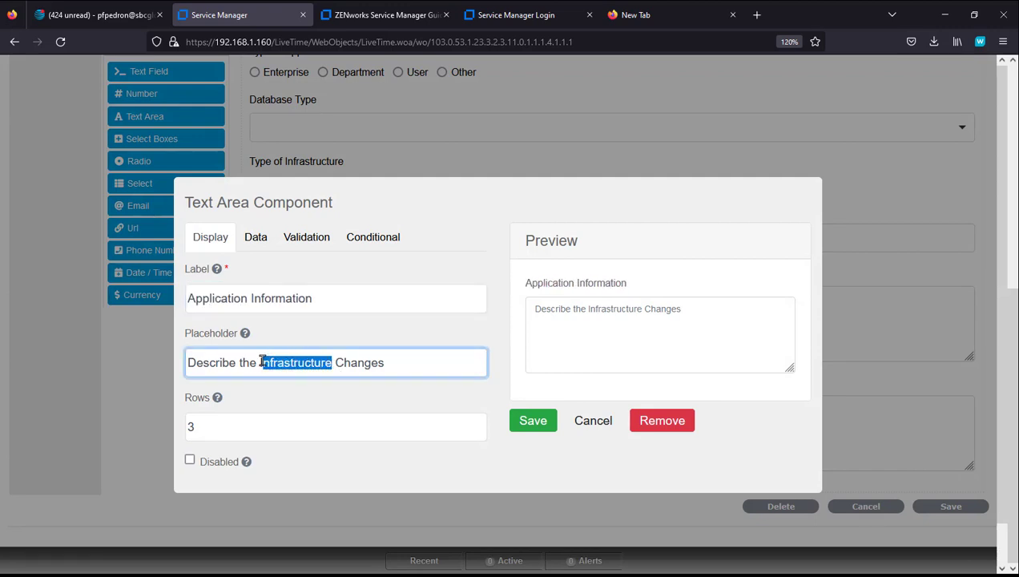
type("Appi")
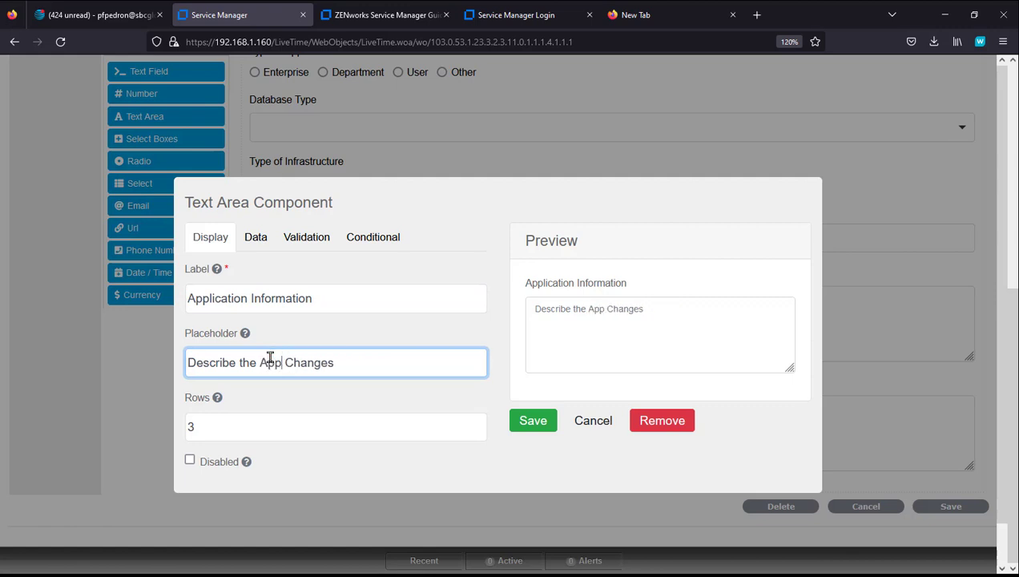
key("BackSpace")
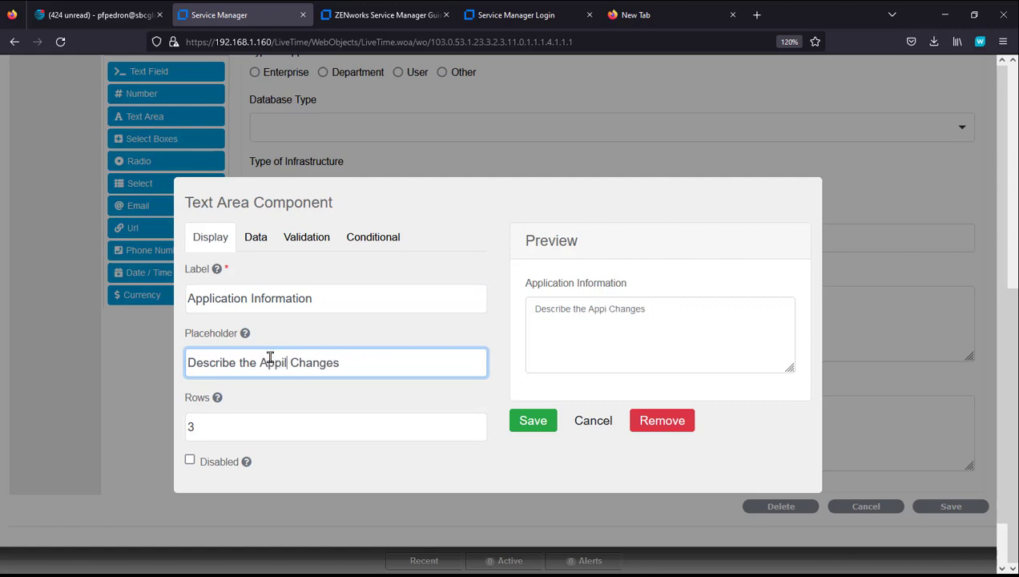
type("lication")
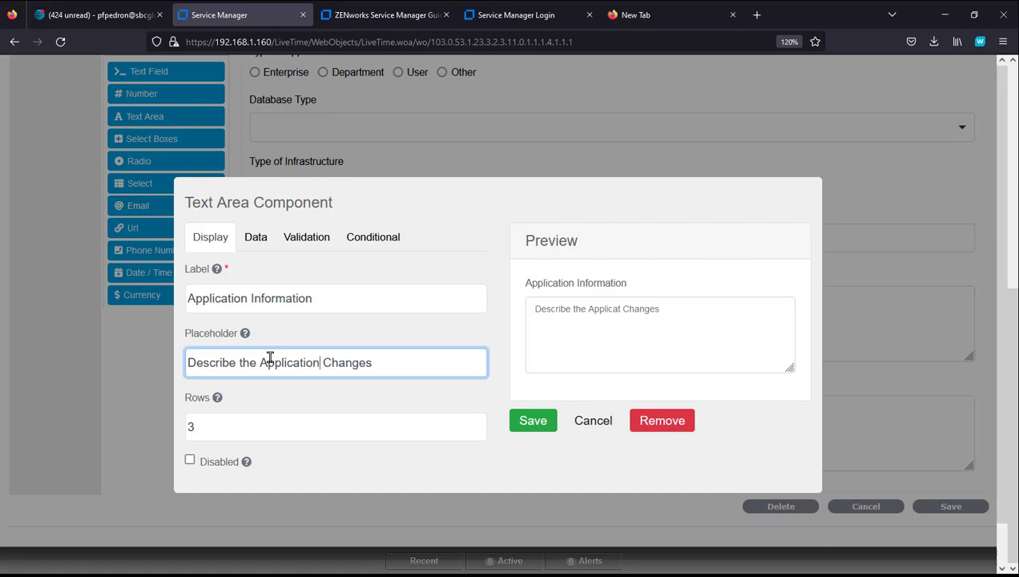
Step: Change its display condition value to application and save the field
left_click(382, 238)
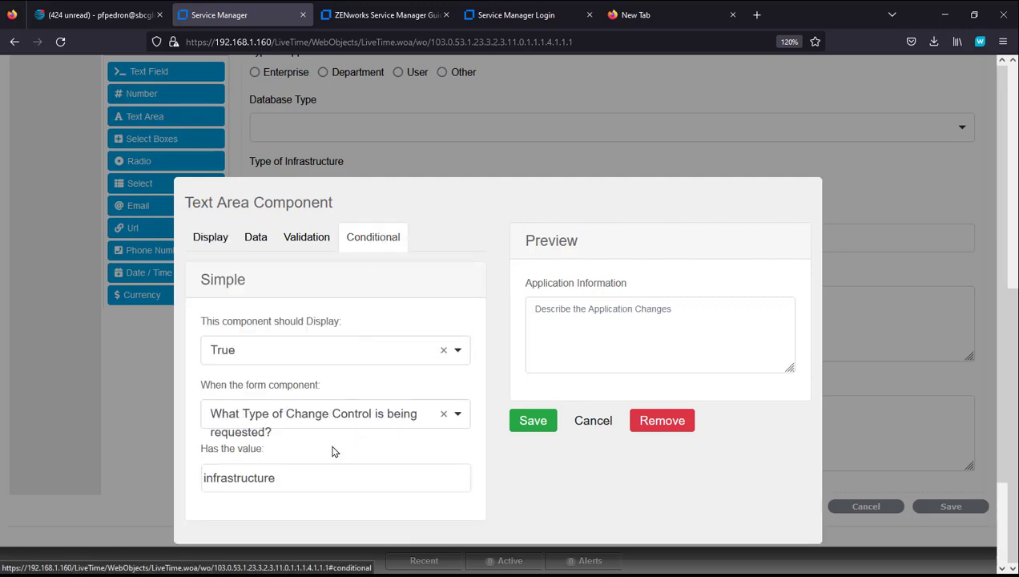
left_click_drag(290, 474, 170, 485)
type("application")
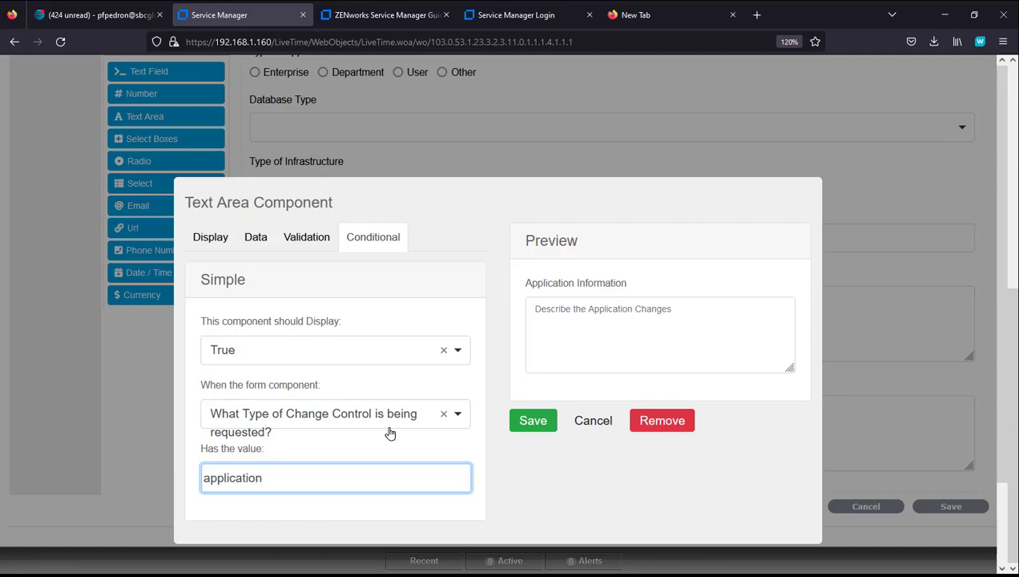
left_click(535, 423)
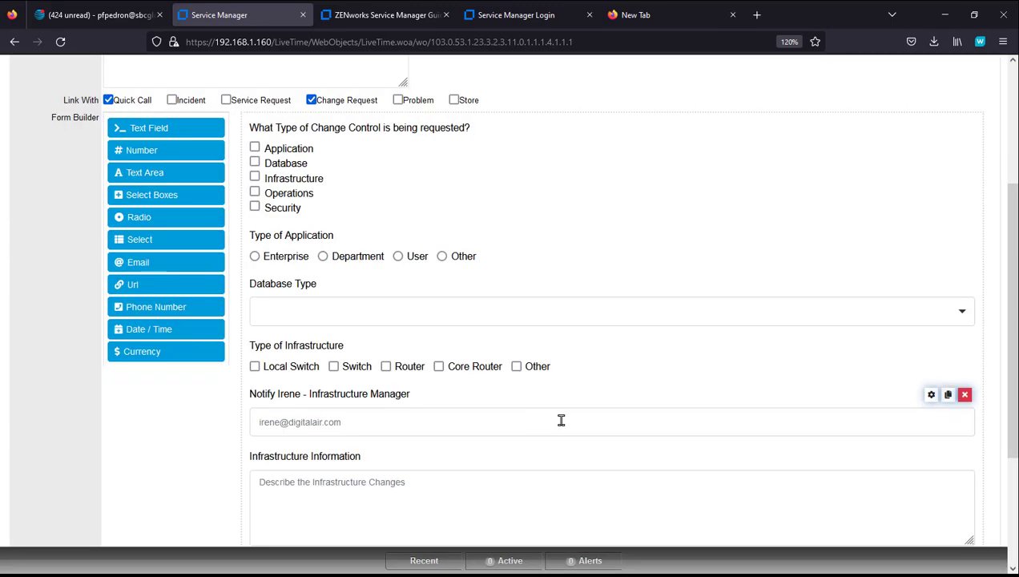
scroll(529, 440, "down", 3)
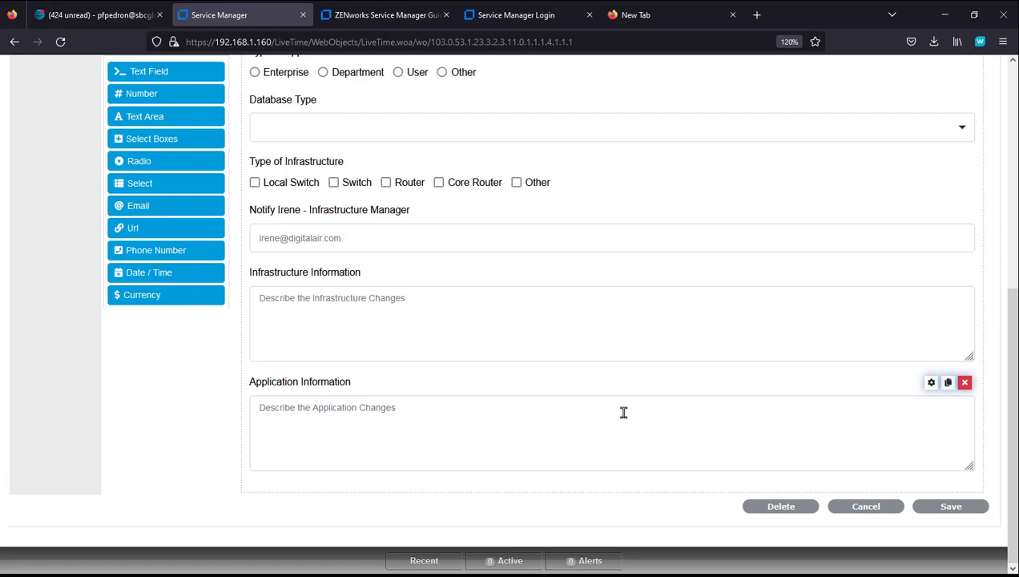
Step: Save the Change Control-DF form and tick Infrastructure in the preview to test it
left_click(962, 510)
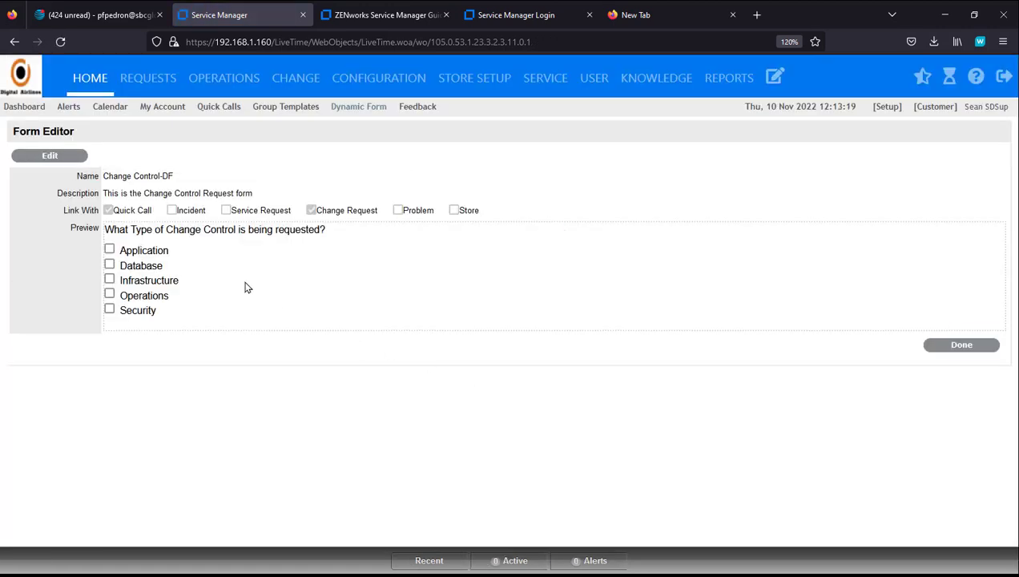
left_click(112, 280)
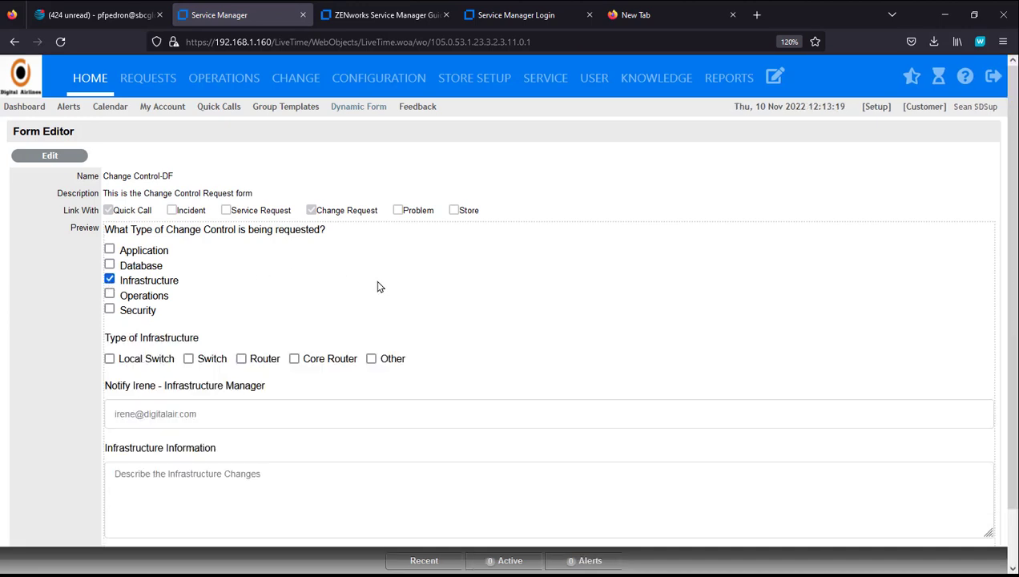
key("ctrl+plus")
key("ctrl+minus")
key("ctrl+minus")
key("ctrl+minus")
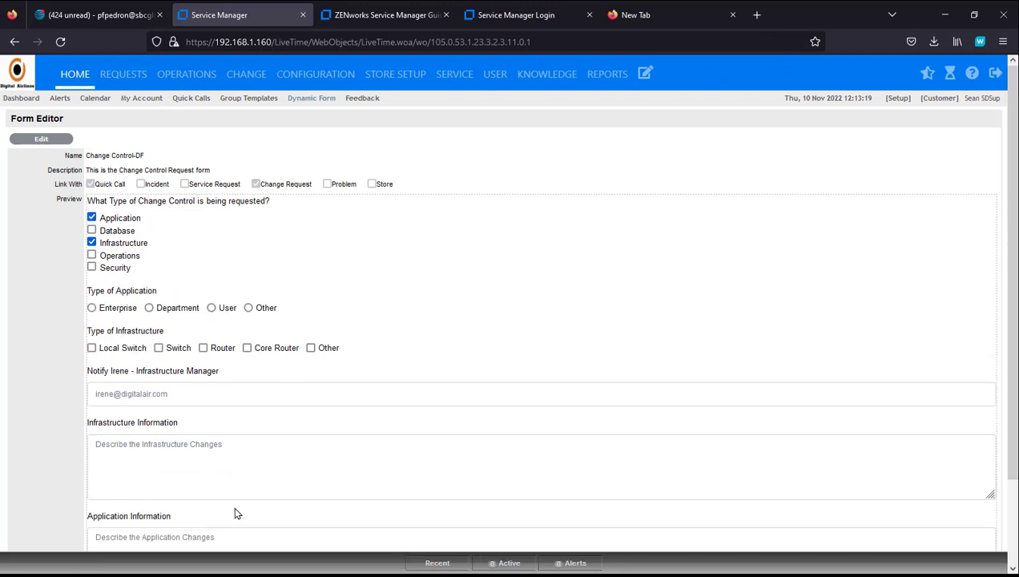
Step: Move Application Information directly under Type of Application, save, and tick Application to verify
left_click(50, 140)
scroll(519, 303, "down", 3)
scroll(533, 307, "down", 3)
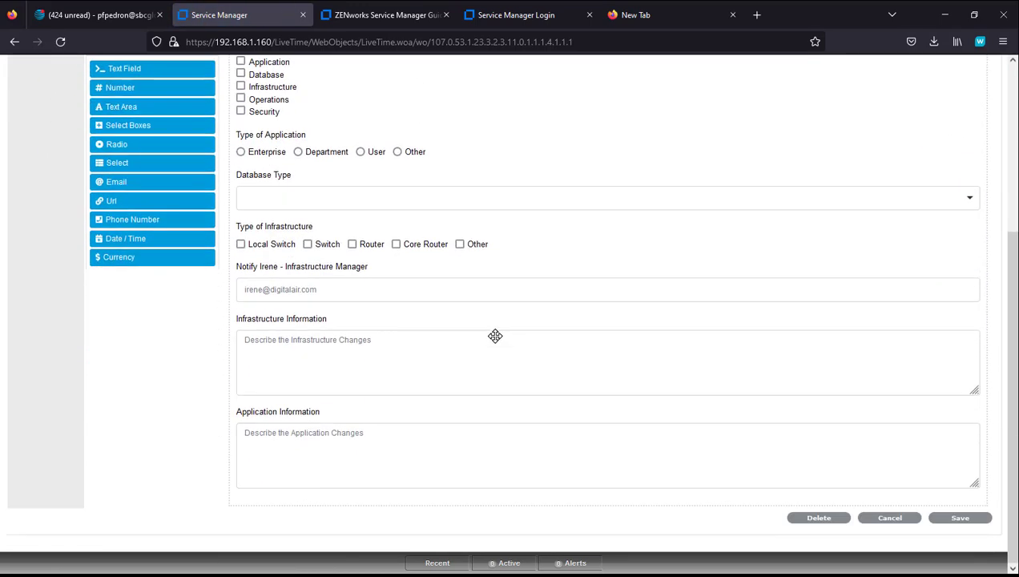
left_click_drag(426, 414, 430, 166)
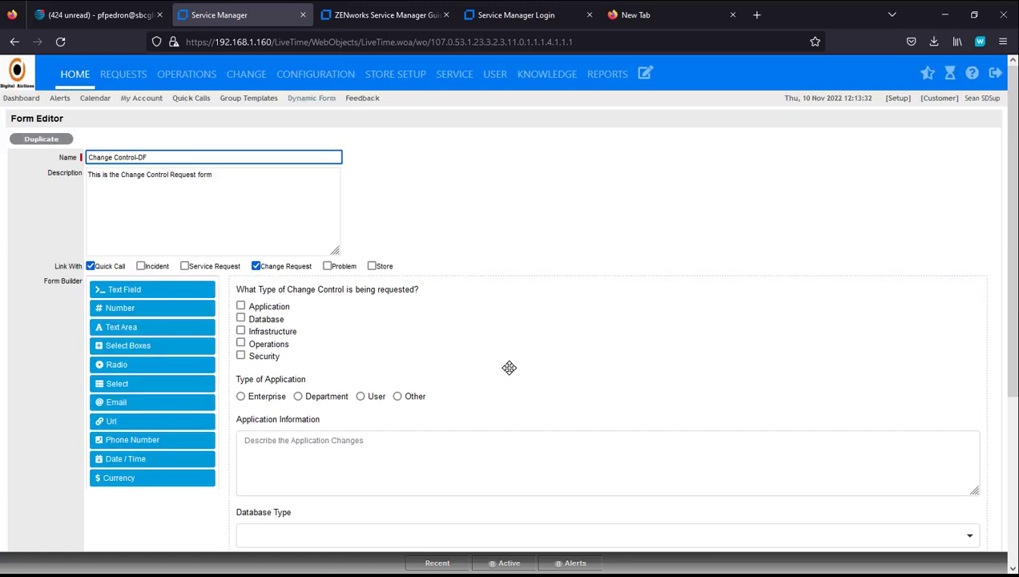
scroll(508, 372, "down", 2)
scroll(597, 363, "down", 3)
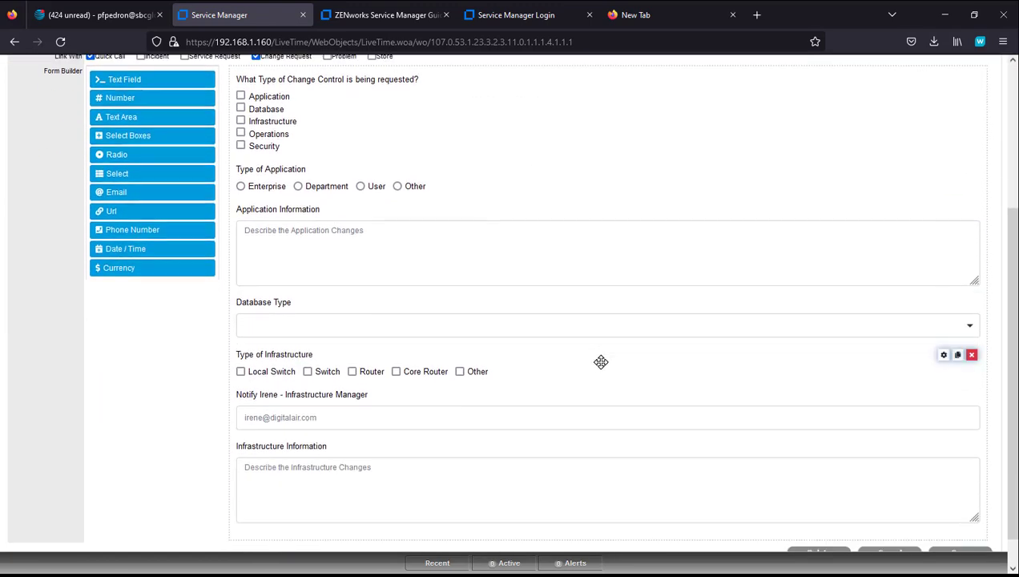
left_click(960, 518)
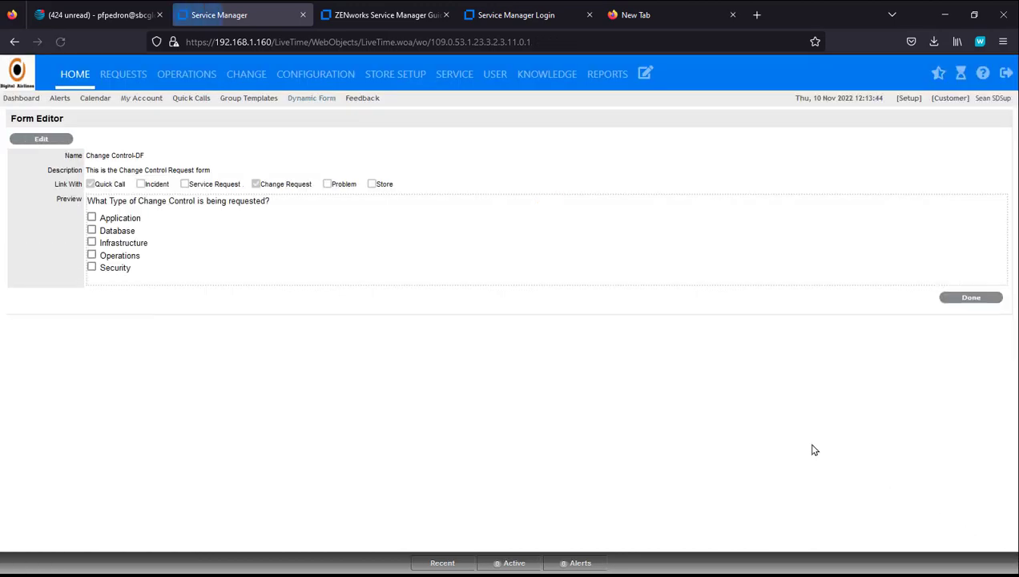
left_click(91, 217)
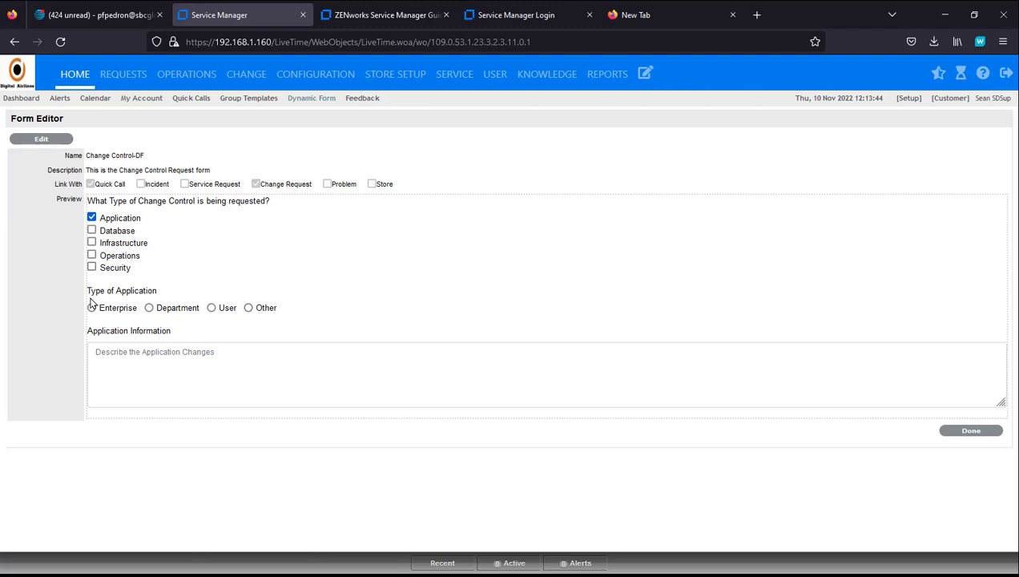
Step: Reopen the form and add a new Select Boxes component to it
left_click(41, 140)
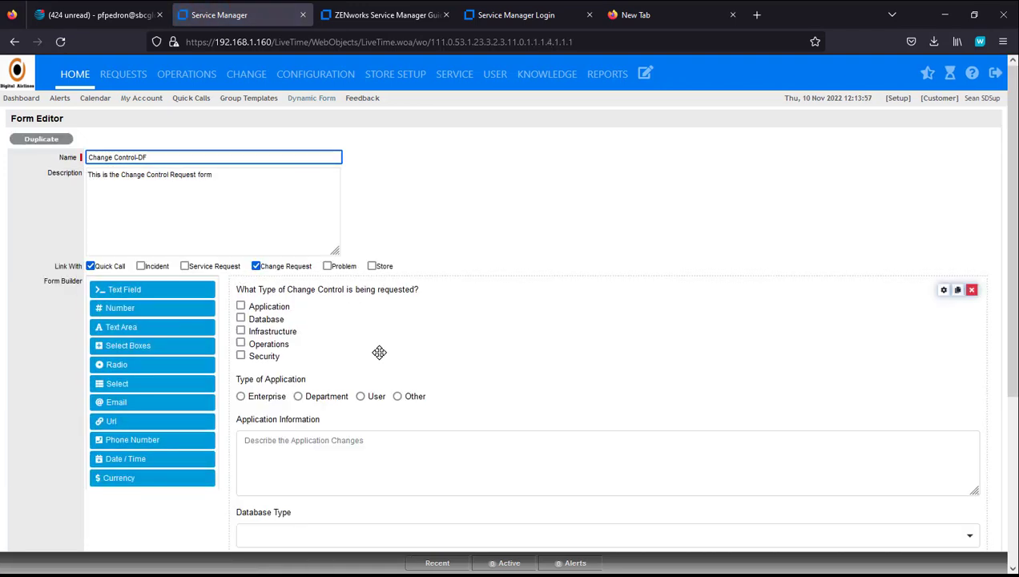
scroll(384, 346, "down", 1)
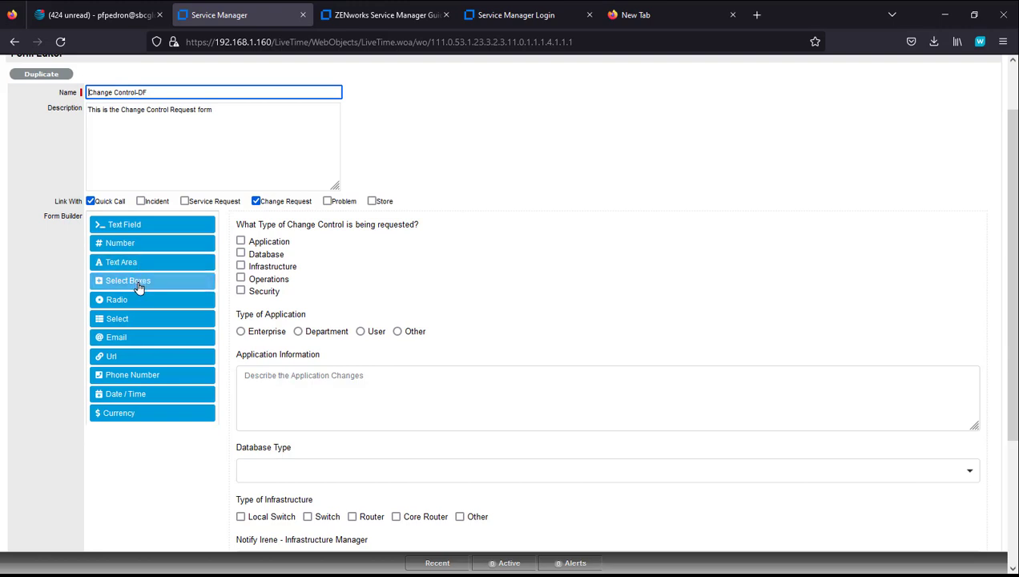
left_click_drag(143, 287, 293, 363)
Step: Enter the options Payroll, Company Directory and Other
left_click(263, 402)
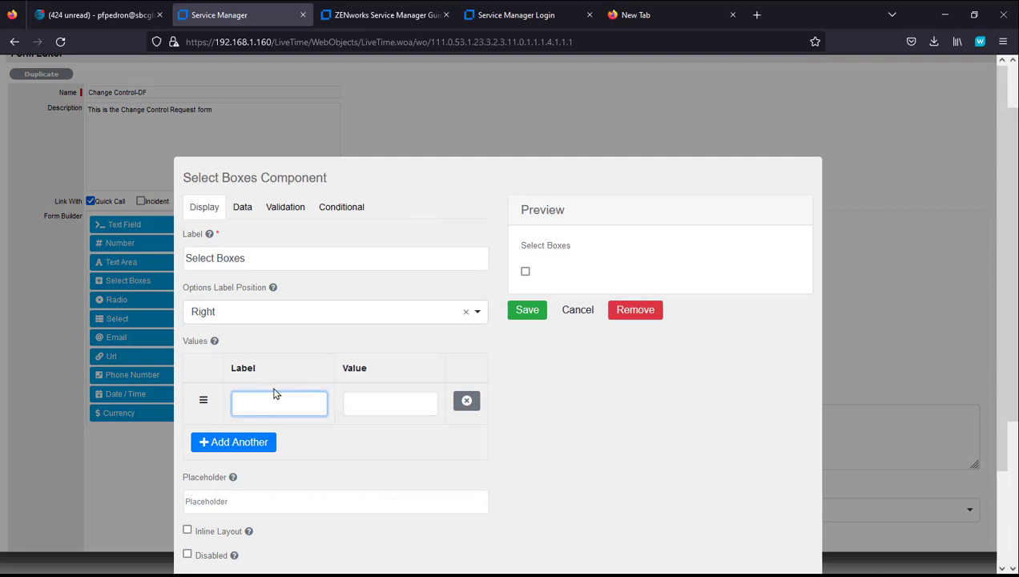
type("Payroll")
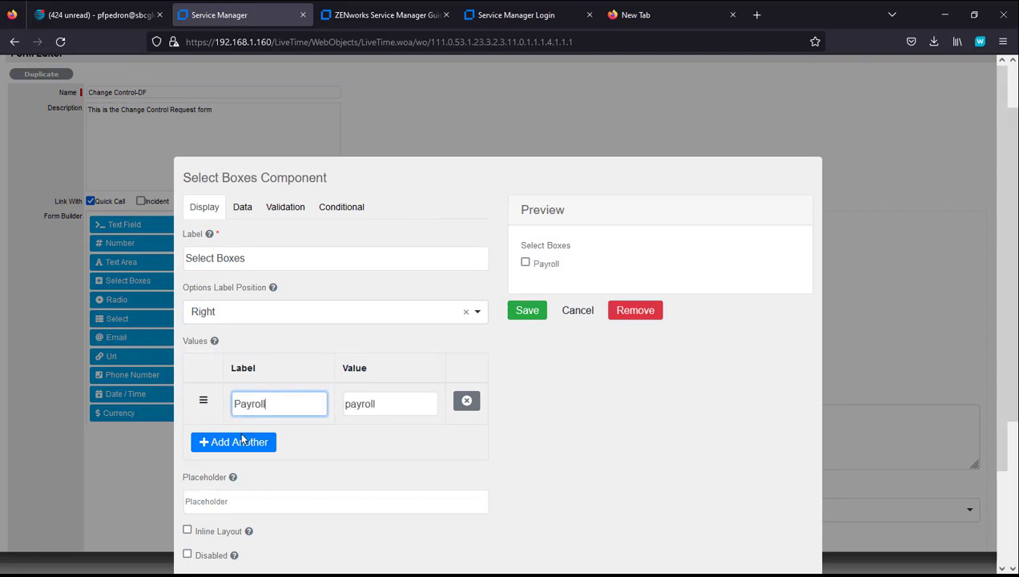
left_click(242, 439)
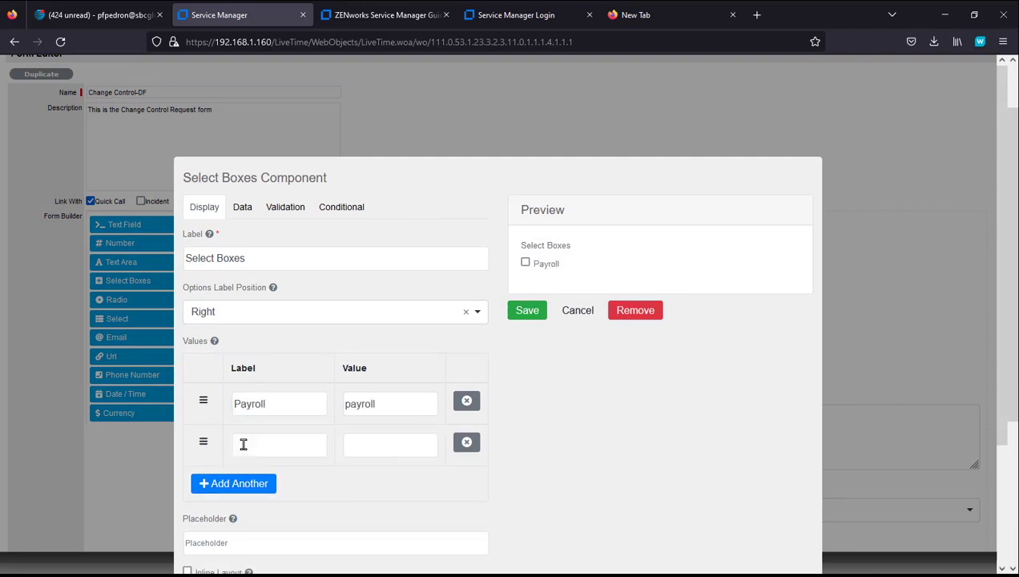
left_click(253, 445)
type("Comp")
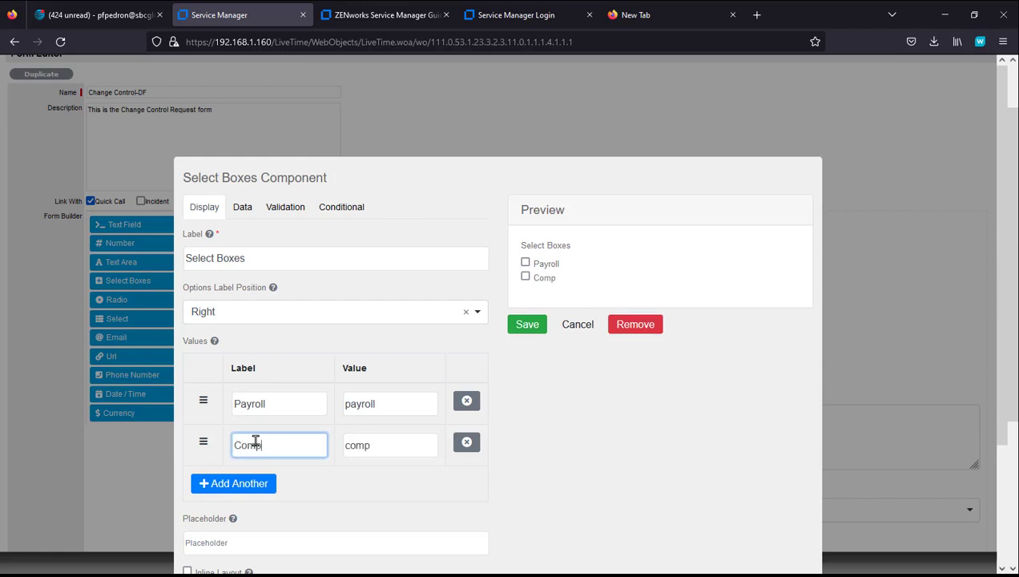
type("any Directory")
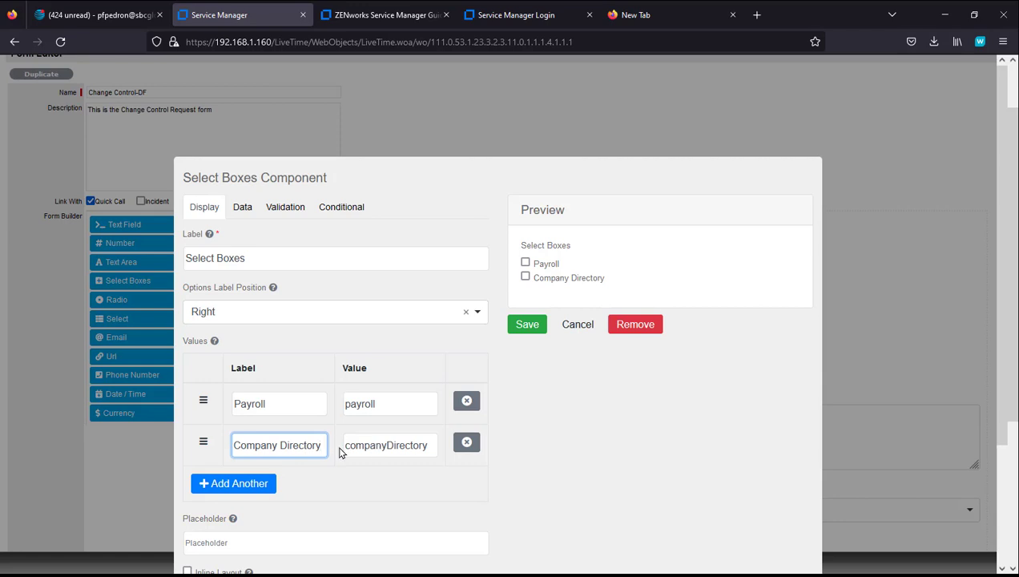
left_click_drag(386, 444, 345, 446)
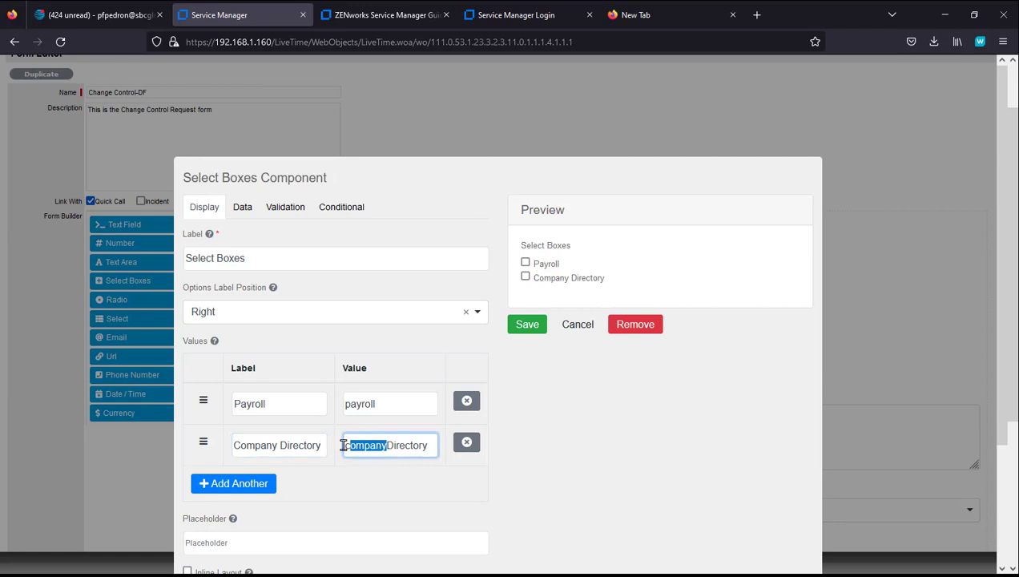
left_click(389, 443)
left_click(238, 485)
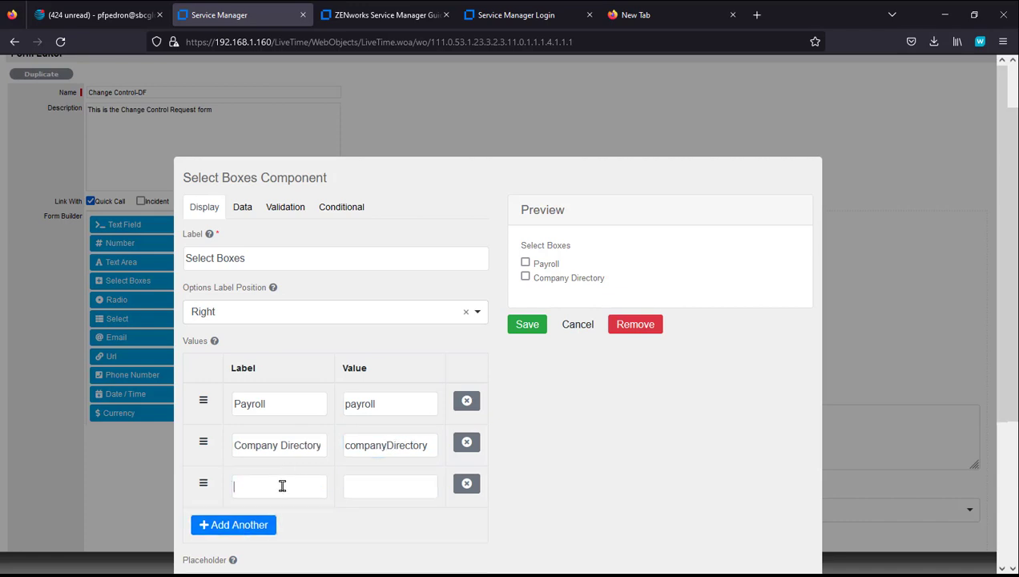
left_click(283, 485)
type("Other")
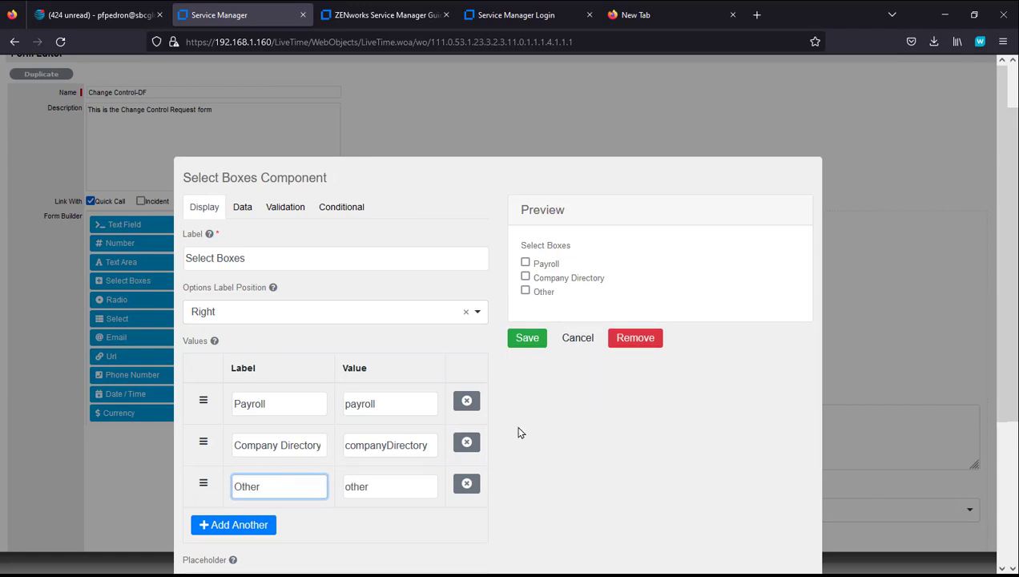
Step: Turn on Inline Layout so the options sit in one row
scroll(551, 423, "down", 2)
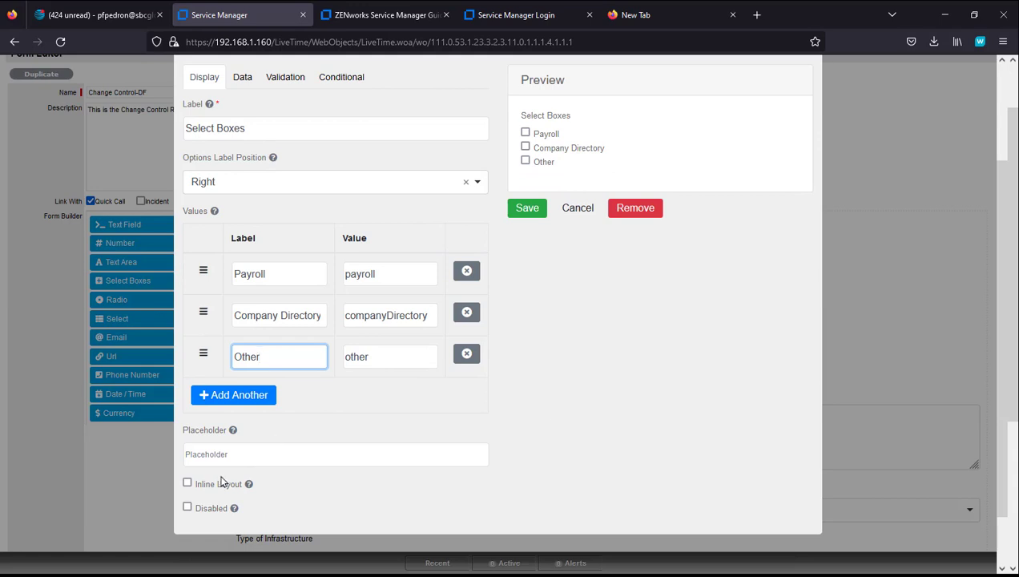
left_click(188, 484)
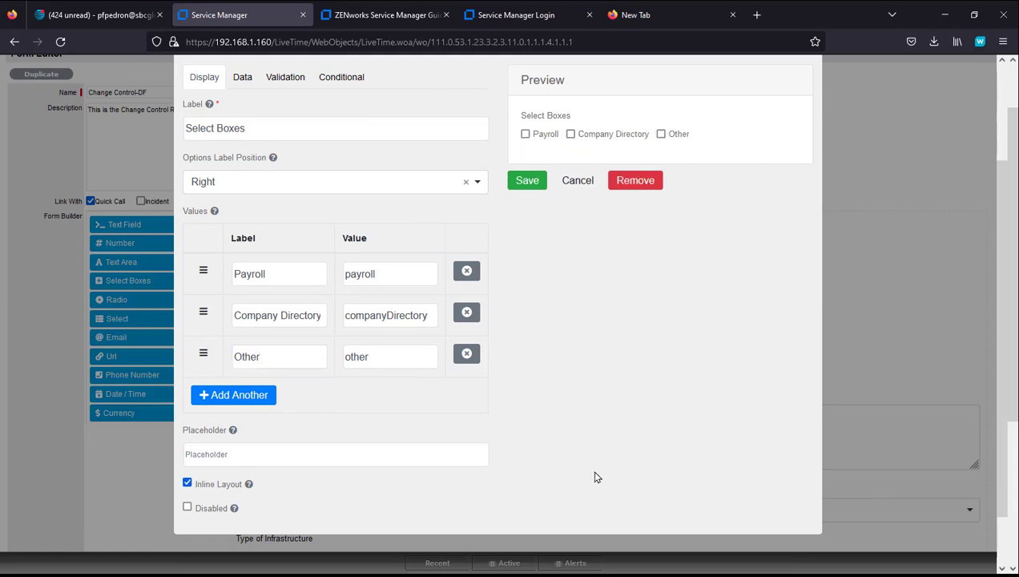
scroll(594, 471, "up", 2)
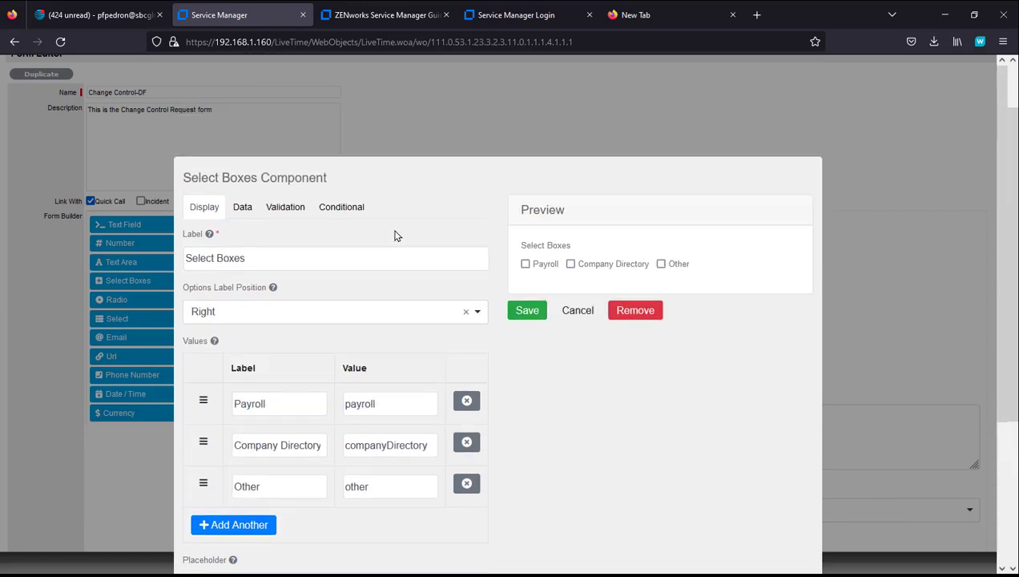
left_click(350, 209)
Step: Display the Select Boxes only when Type of Application equals 'enterprise', and save the component
left_click(351, 299)
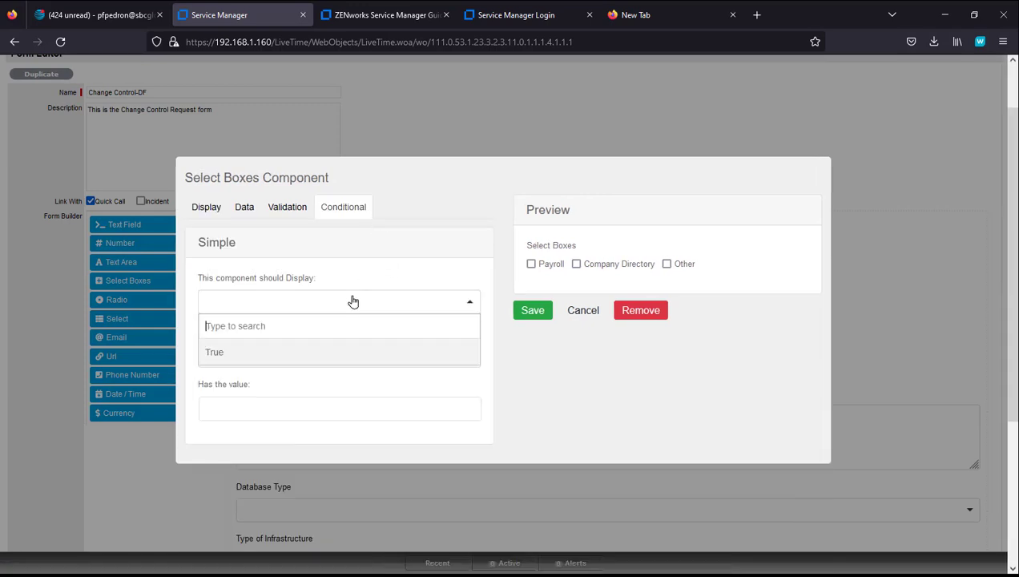
left_click(282, 354)
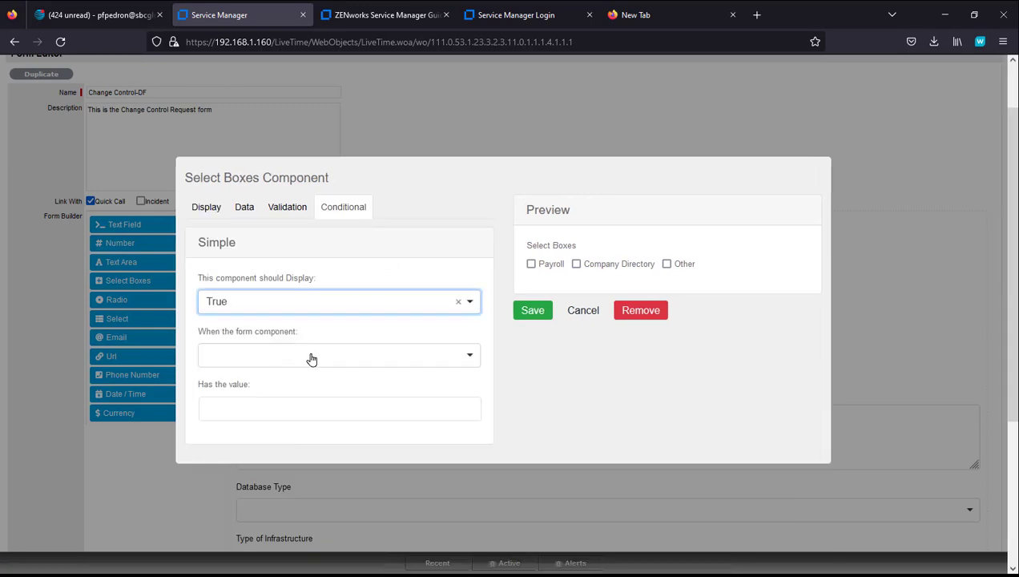
left_click(325, 357)
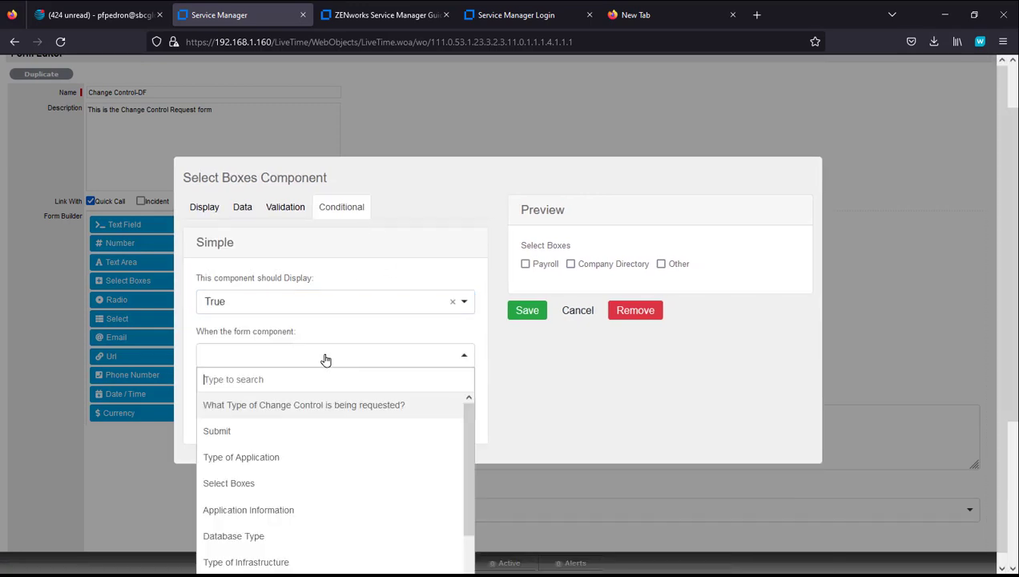
left_click(319, 465)
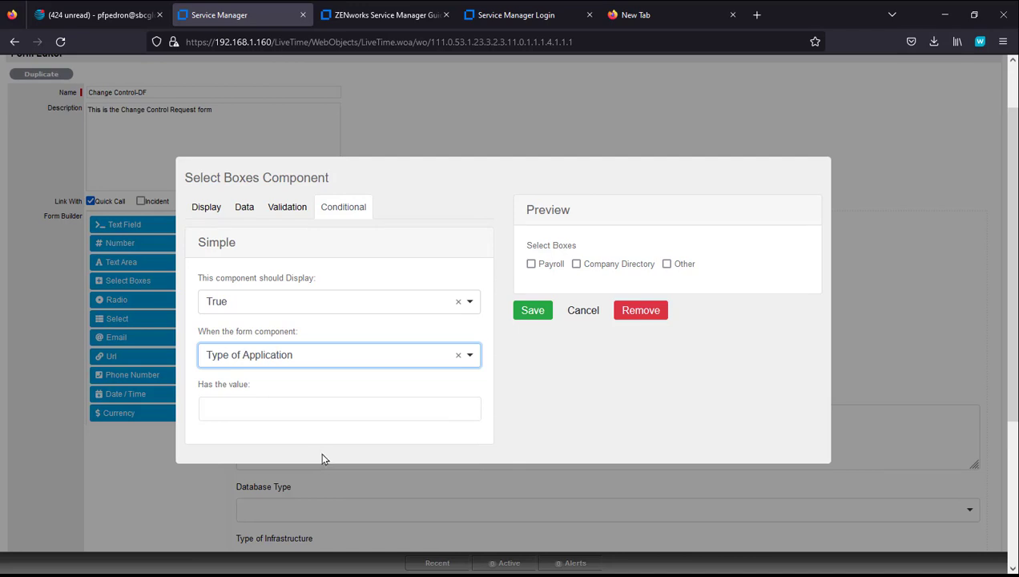
left_click(303, 414)
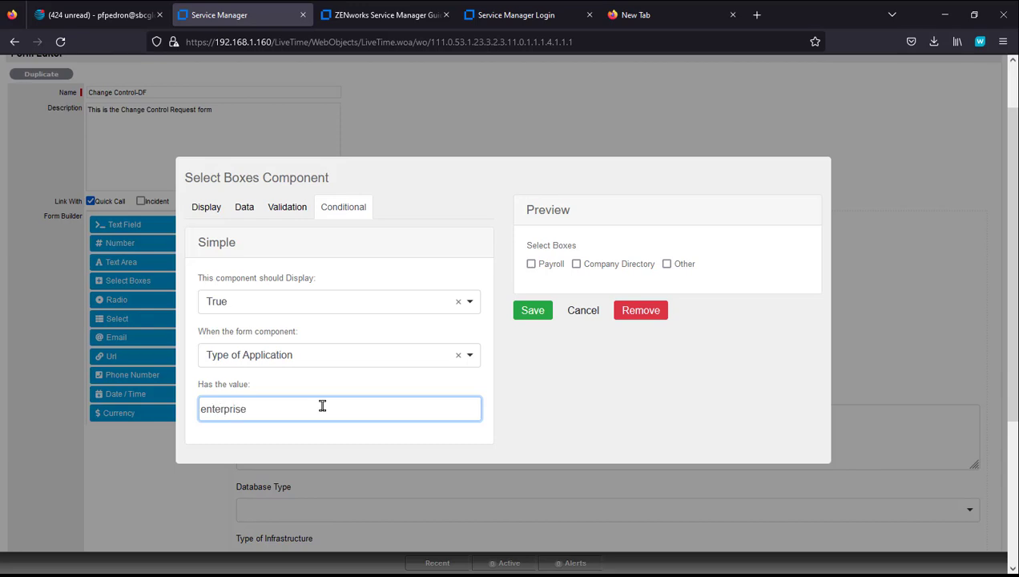
type("enterprise")
left_click(539, 314)
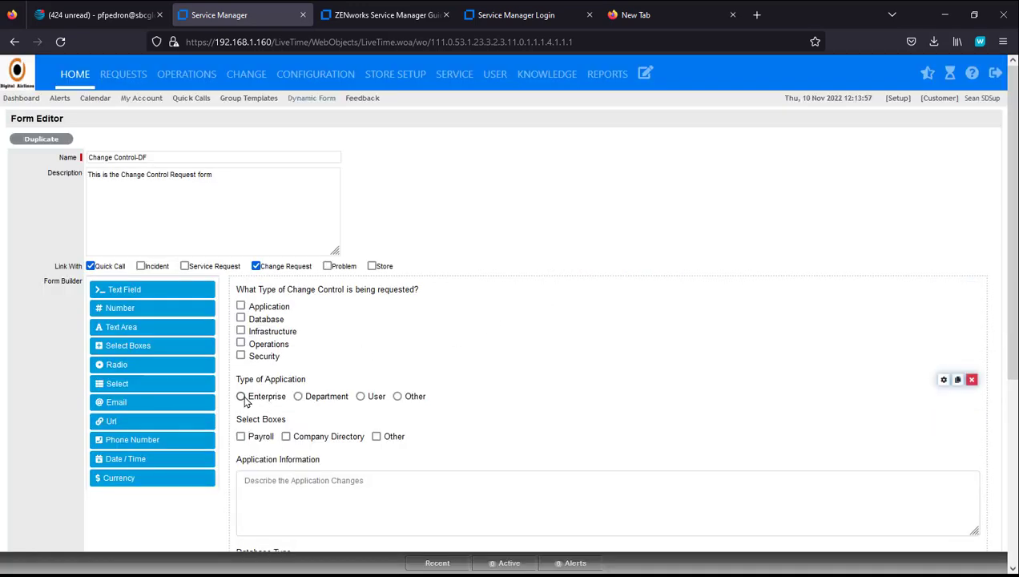
Step: Save the Change Control-DF form
scroll(881, 537, "down", 3)
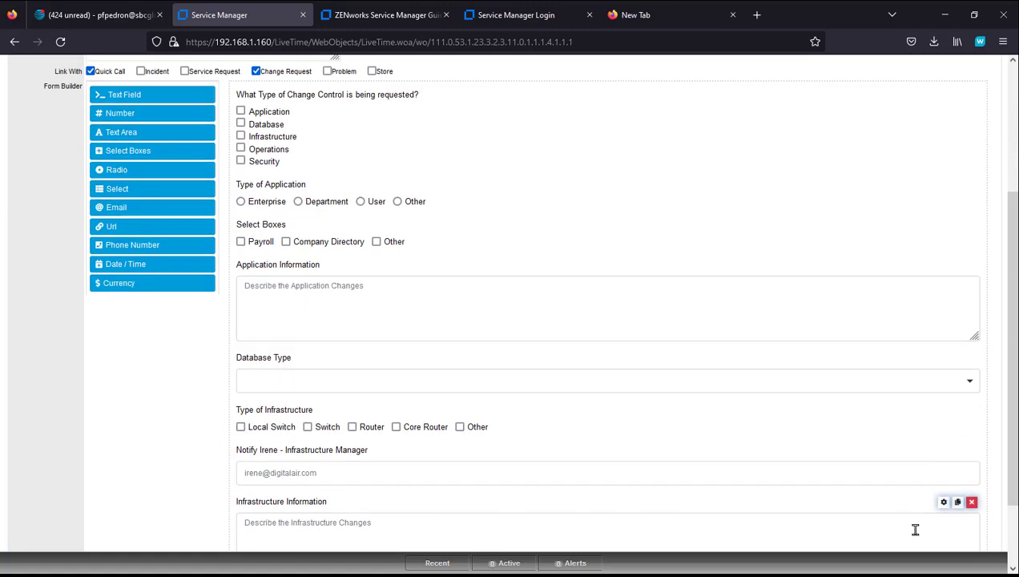
scroll(951, 510, "down", 2)
left_click(965, 521)
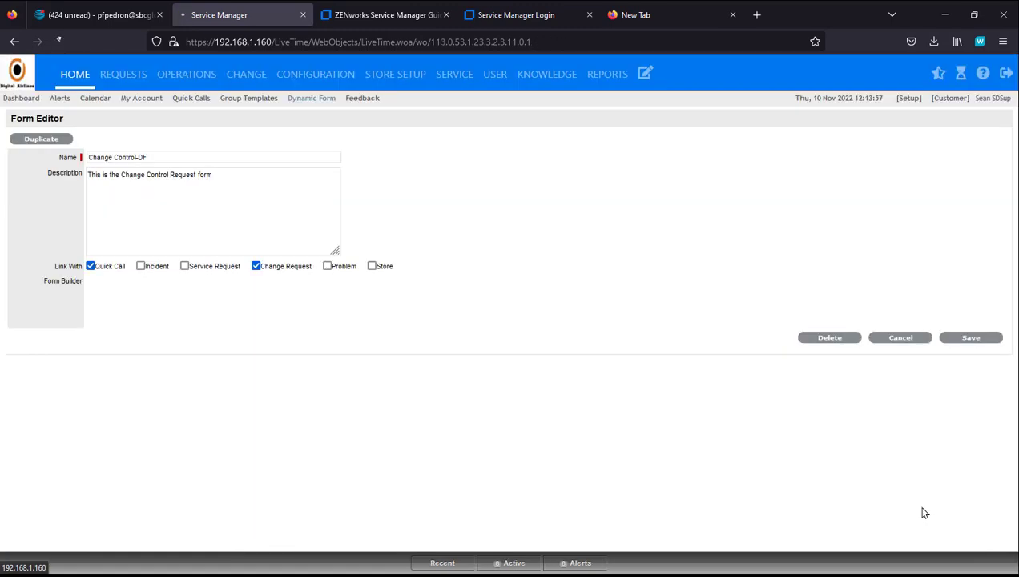
Step: Tick Application and Enterprise to confirm the select boxes appear, then go to Quick Calls
left_click(93, 219)
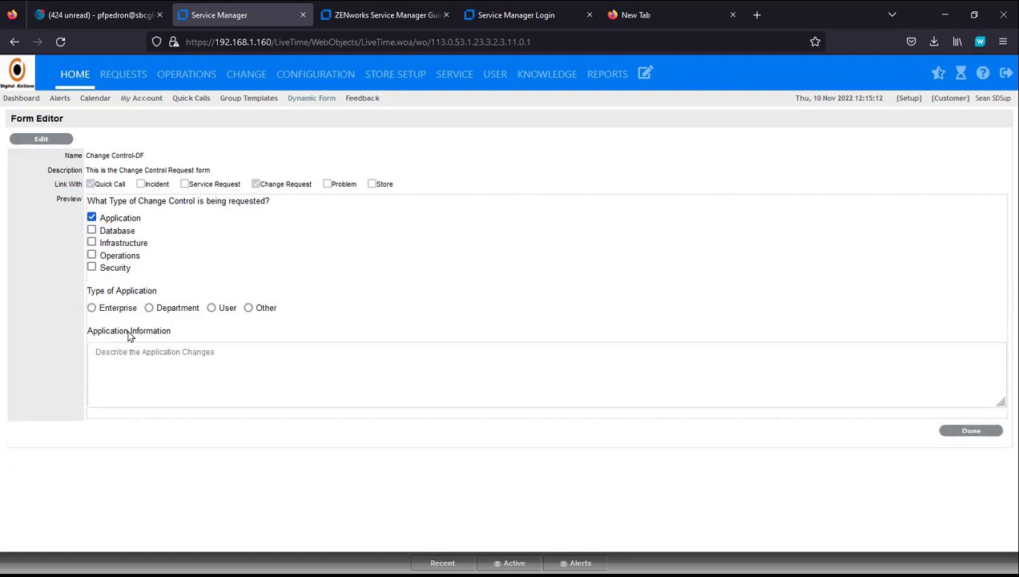
left_click(93, 311)
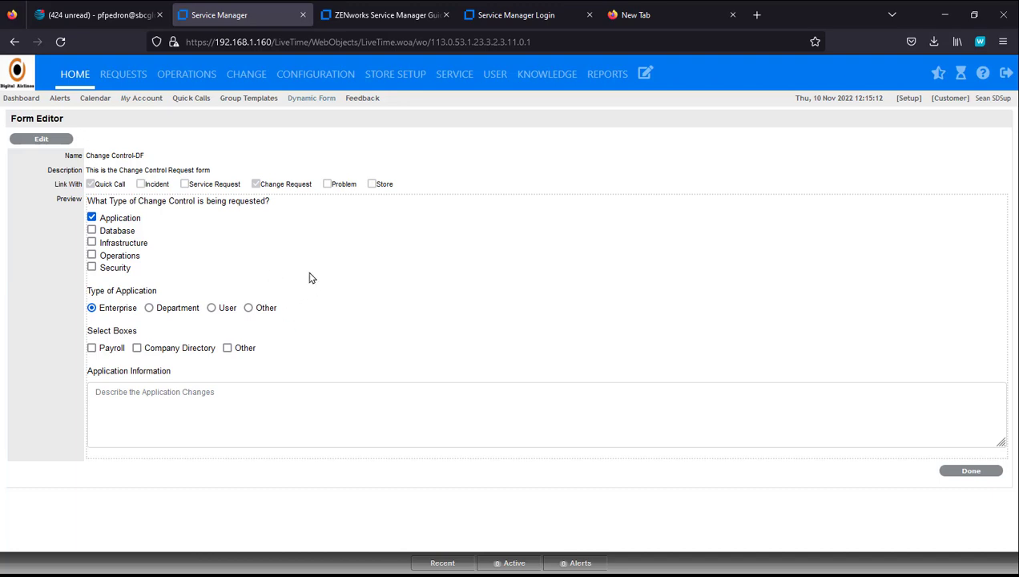
left_click(191, 100)
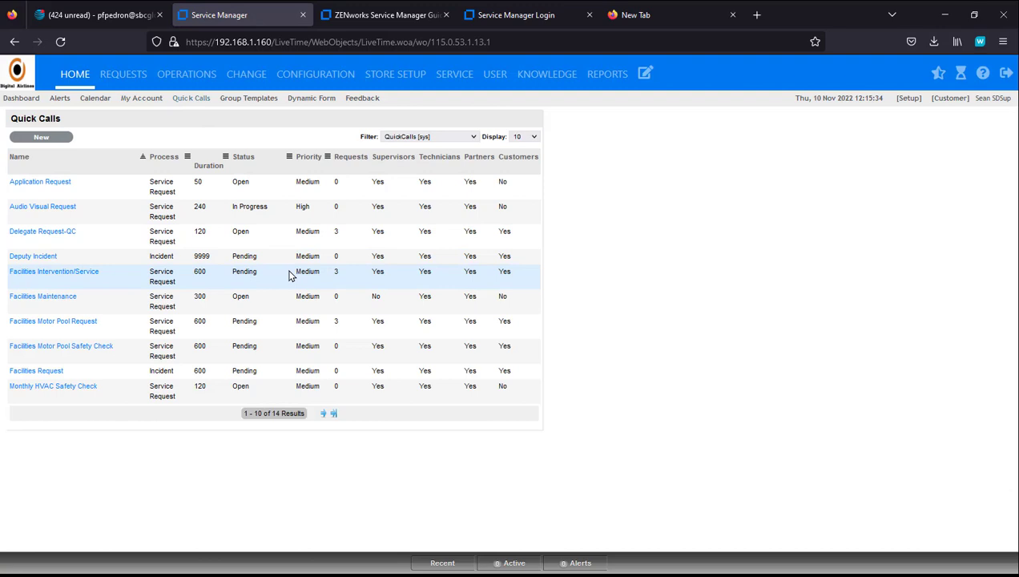
Step: Start a new quick call with process Change Request, Change Management workflow and Pending status
left_click(32, 140)
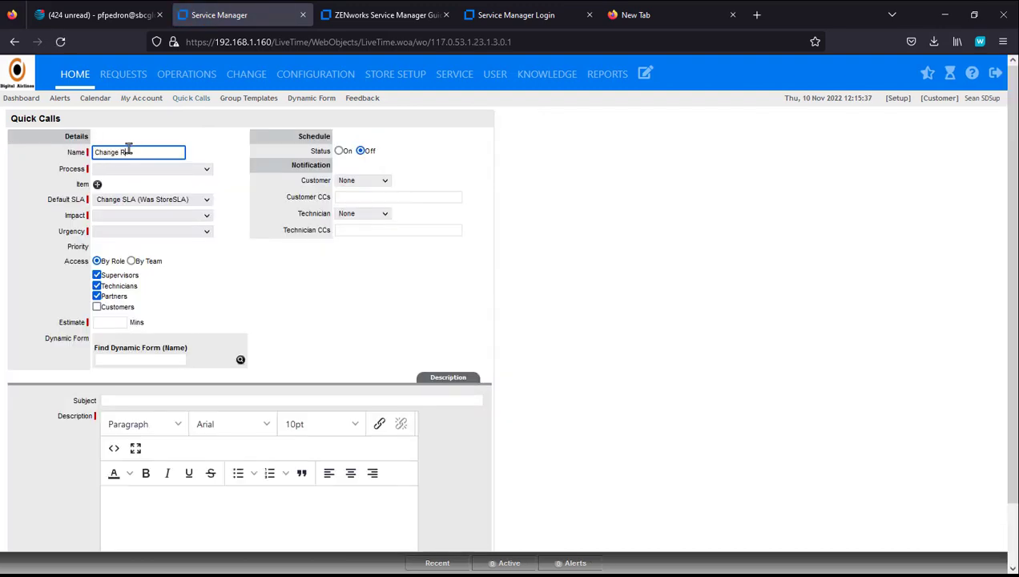
left_click(168, 170)
left_click(177, 232)
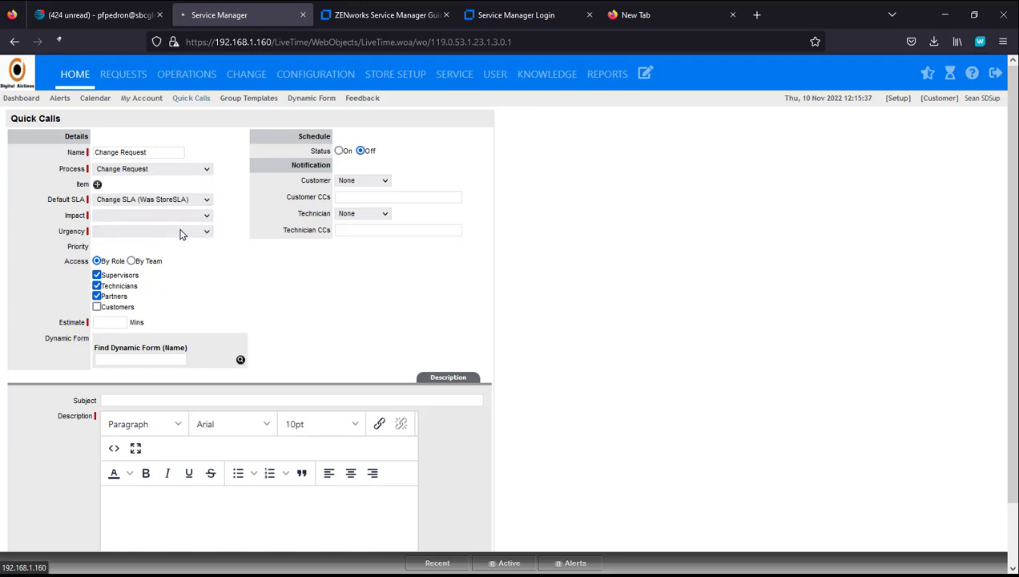
left_click(197, 216)
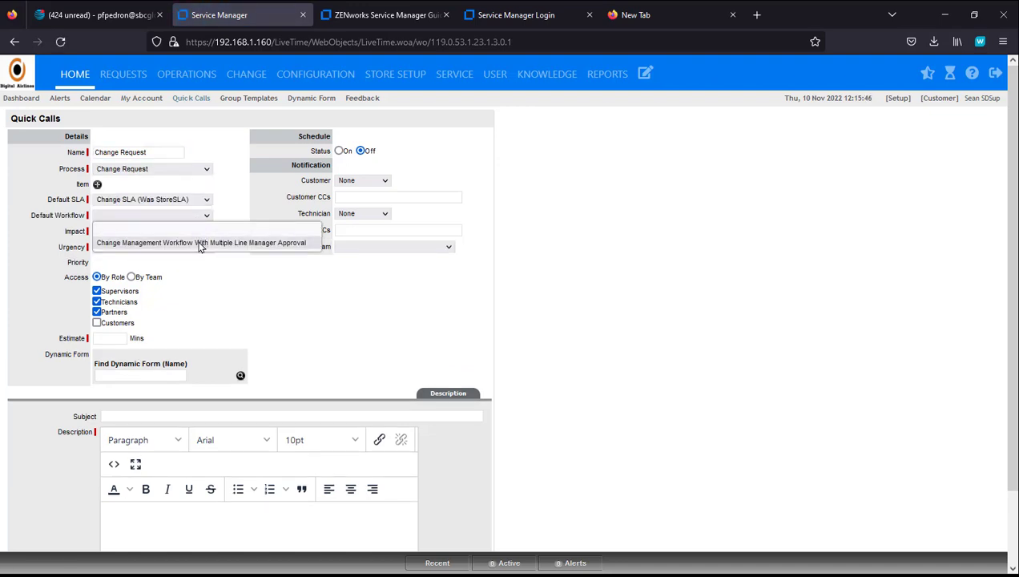
left_click(199, 243)
left_click(198, 231)
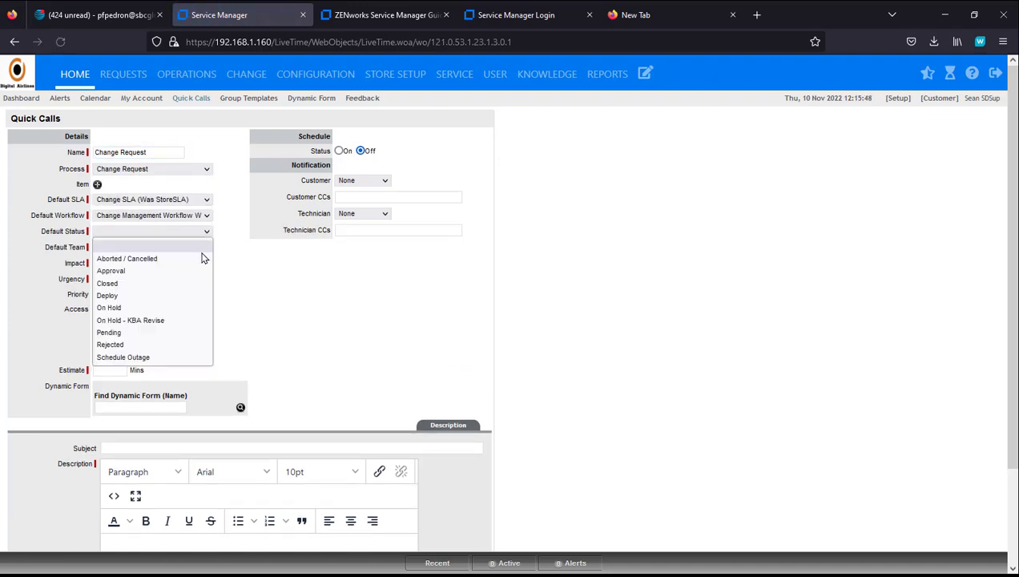
left_click(181, 333)
Step: Assign the Default Change Team and a specific technician, with Moderate impact and urgency
left_click(205, 247)
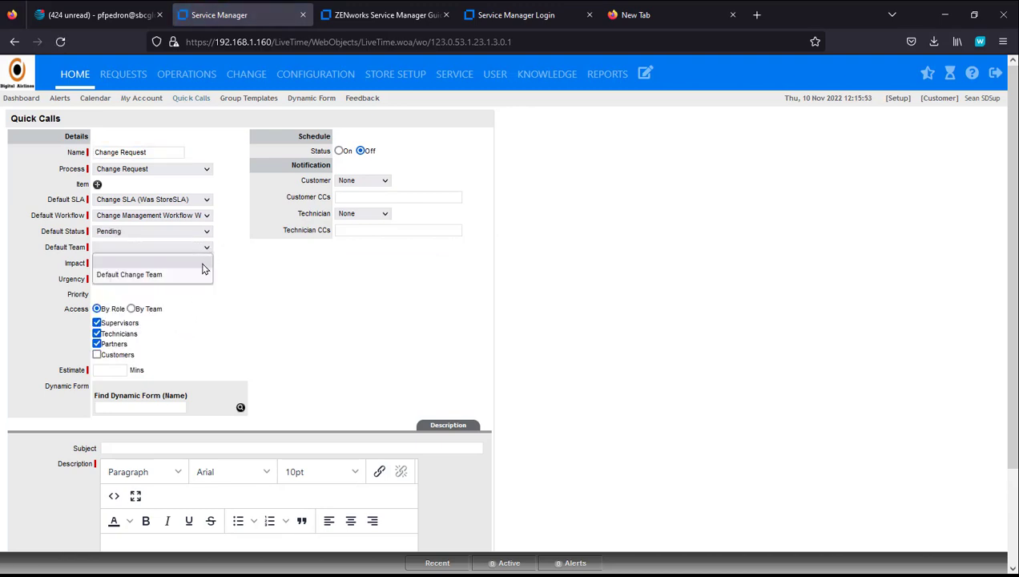
left_click(197, 275)
left_click(202, 265)
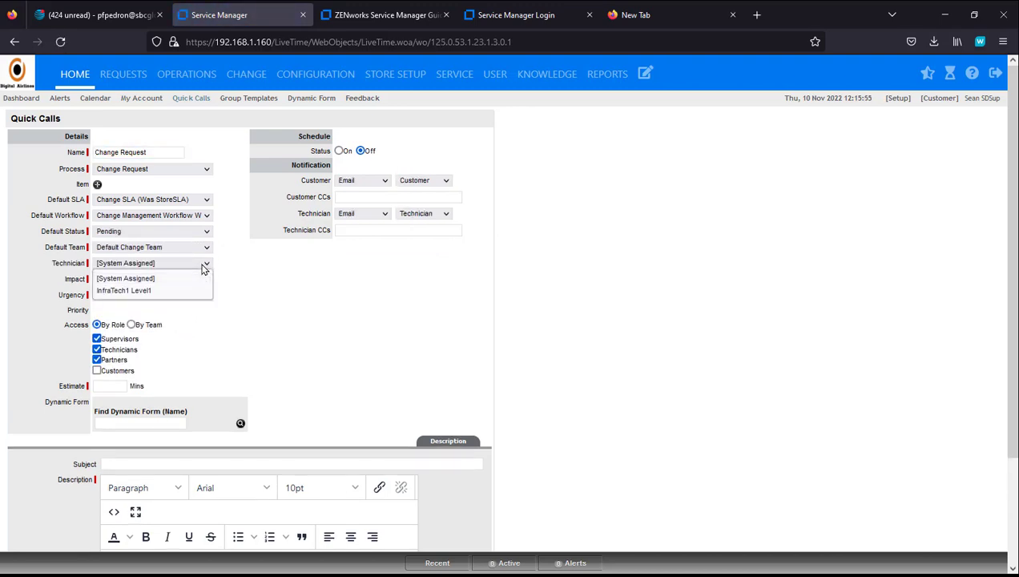
left_click(188, 291)
left_click(190, 279)
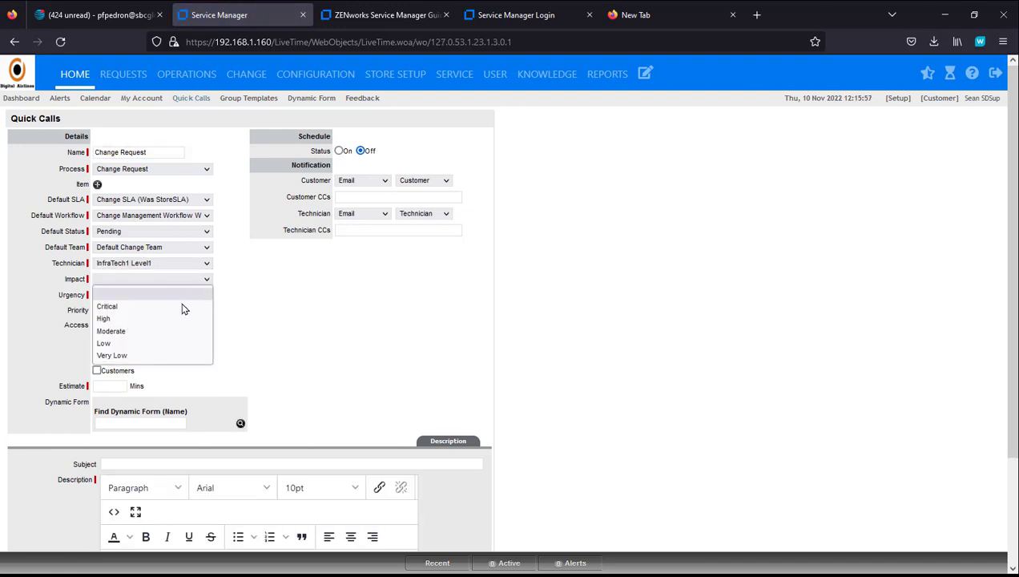
left_click(171, 331)
left_click(199, 294)
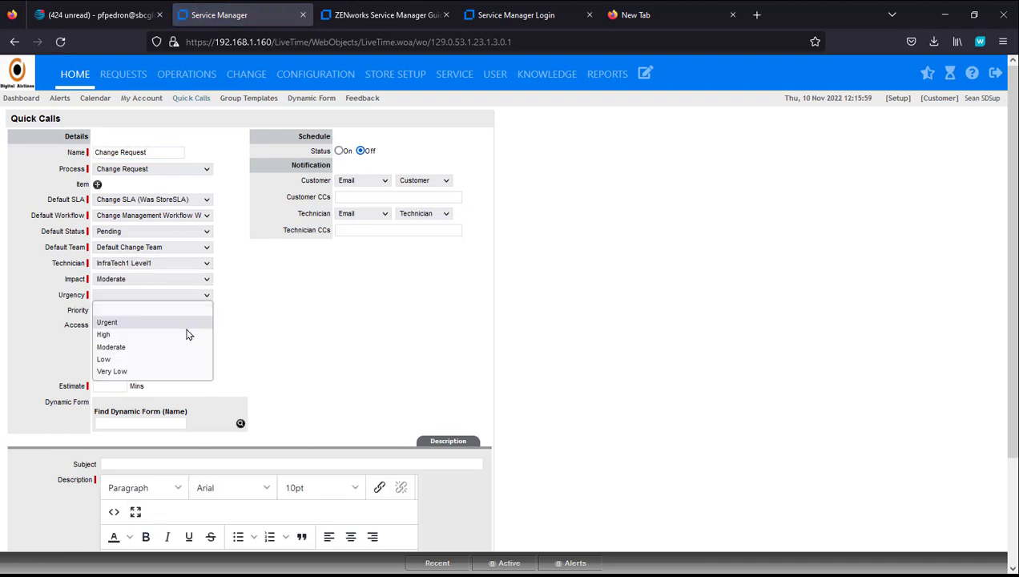
left_click(179, 347)
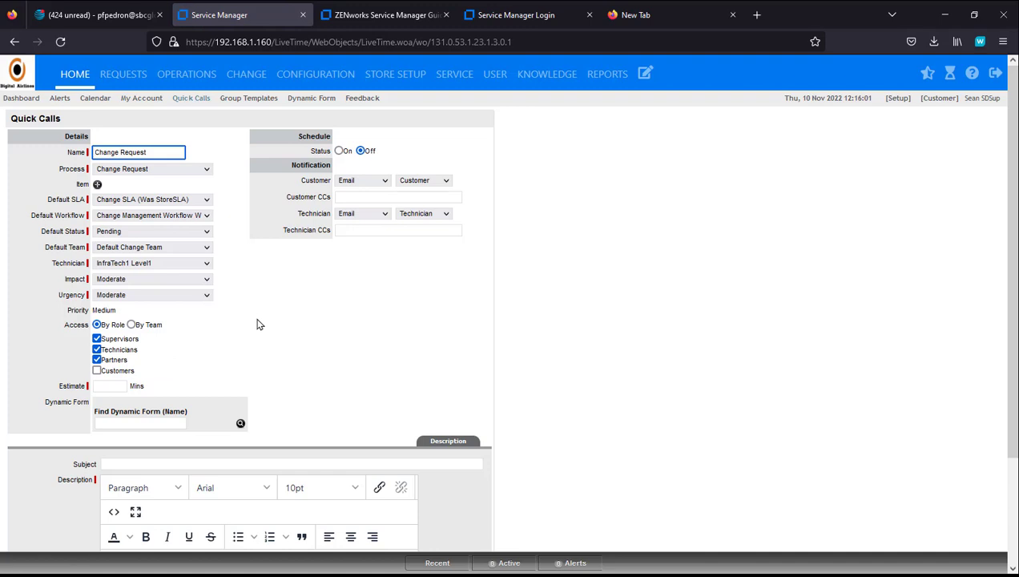
left_click(117, 384)
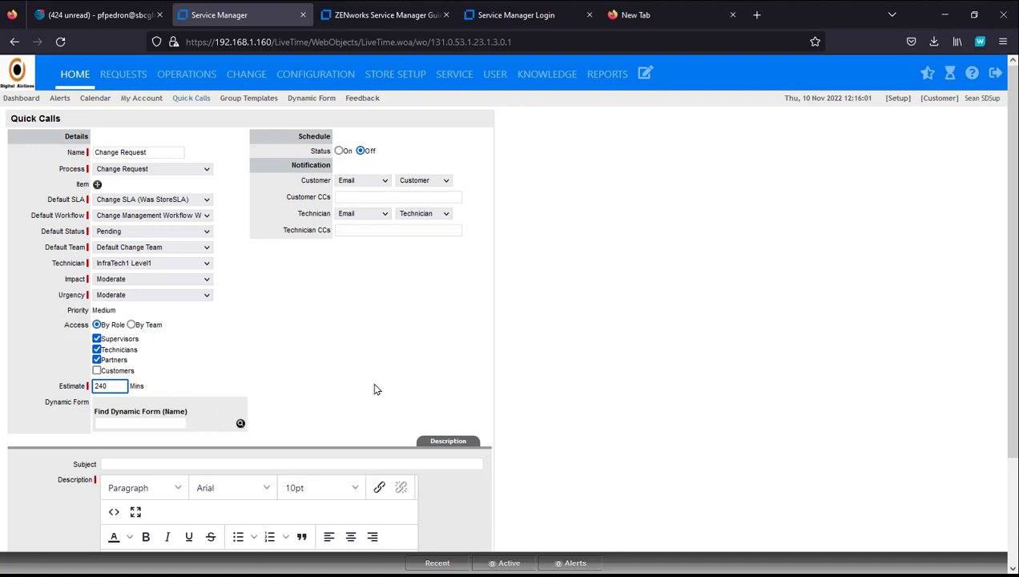
Step: Enter 'Change Control Request' as the quick call subject and move into the Description editor
scroll(292, 376, "down", 3)
left_click(135, 335)
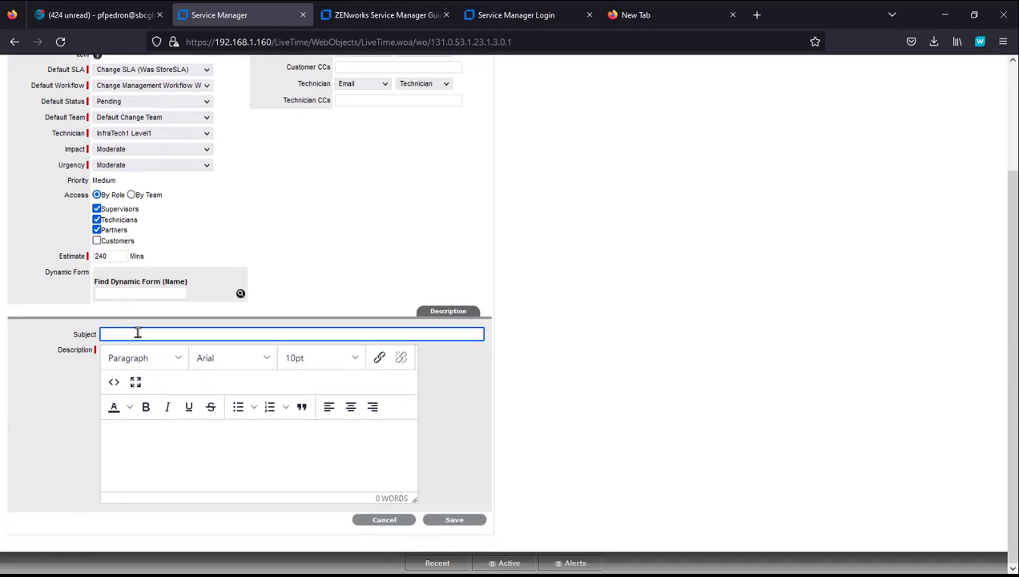
type("cahnge")
type(" Con")
key("BackSpace")
key("BackSpace")
key("BackSpace")
key("BackSpace")
key("BackSpace")
key("BackSpace")
key("BackSpace")
key("BackSpace")
key("BackSpace")
key("BackSpace")
type("Chane")
left_click(191, 432)
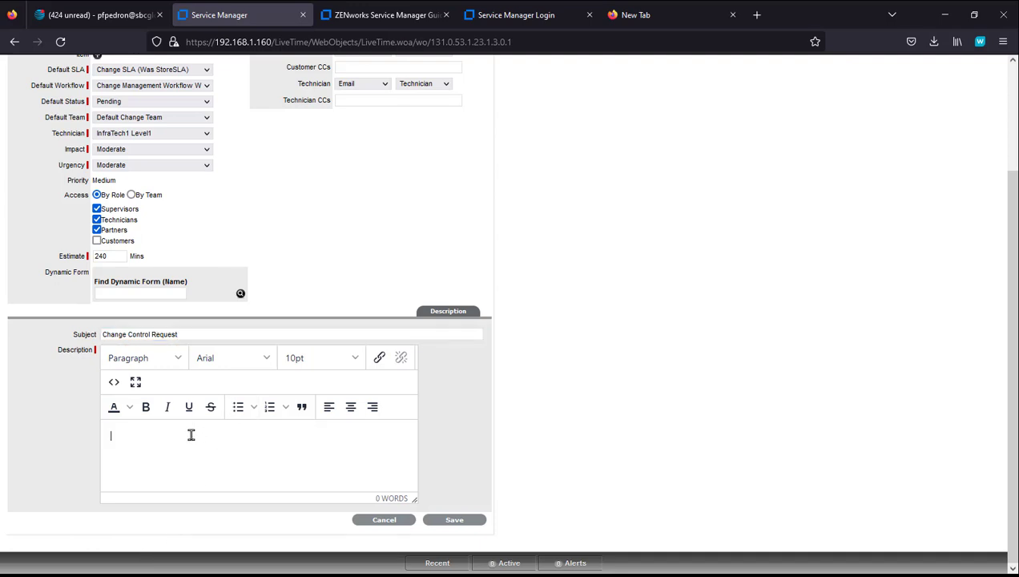
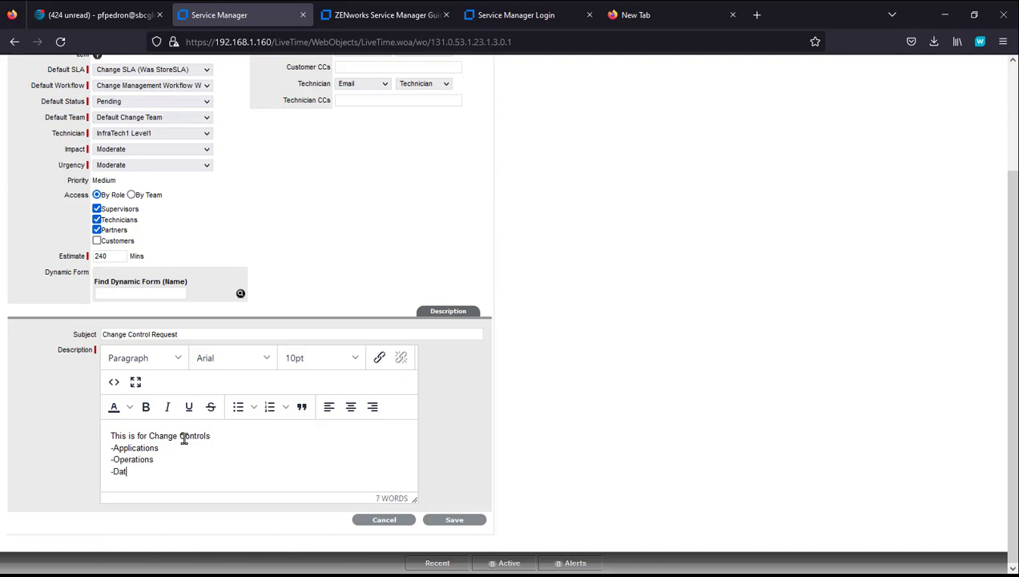
Step: Add dashed Security and Infrastructure lines to the description and save the quick call
key("Return")
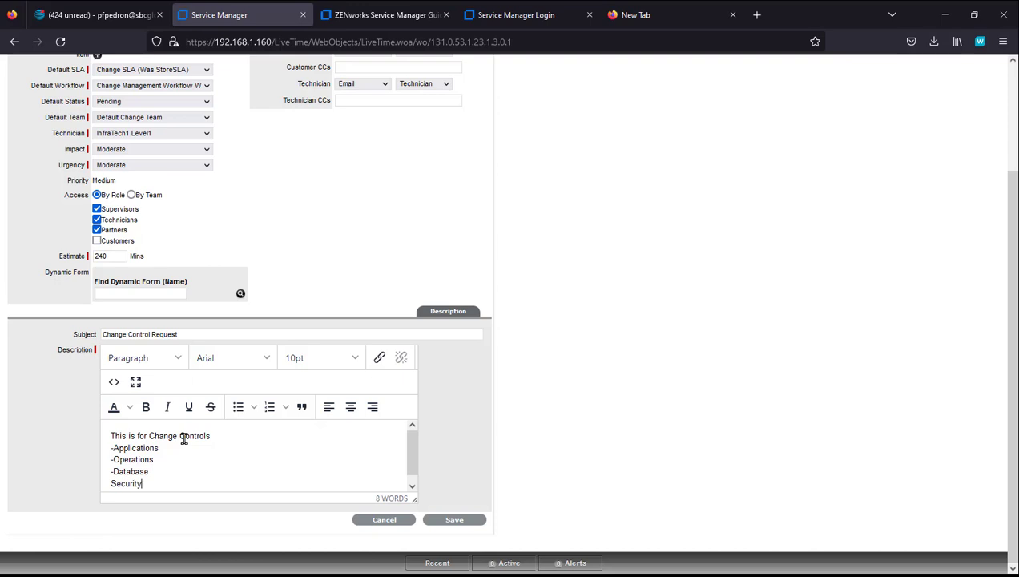
key("Return")
type("Infrastructu")
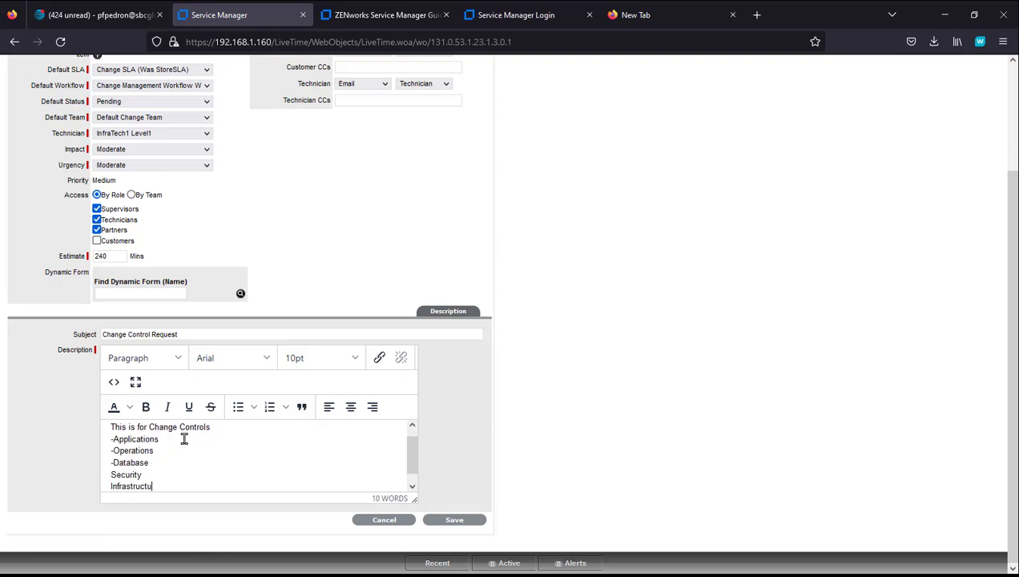
type("-")
key("Up")
key("Home")
type("-")
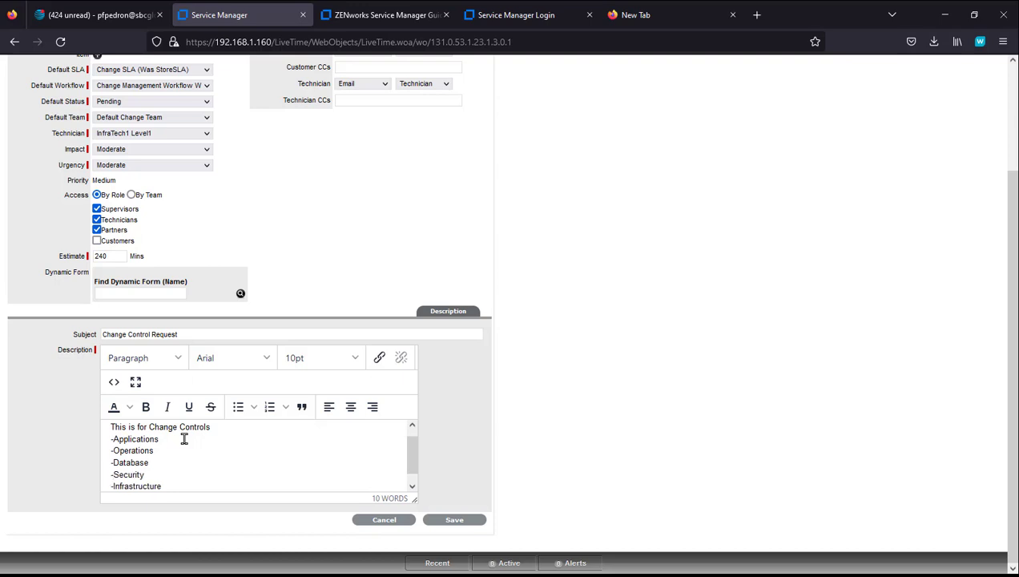
left_click(466, 521)
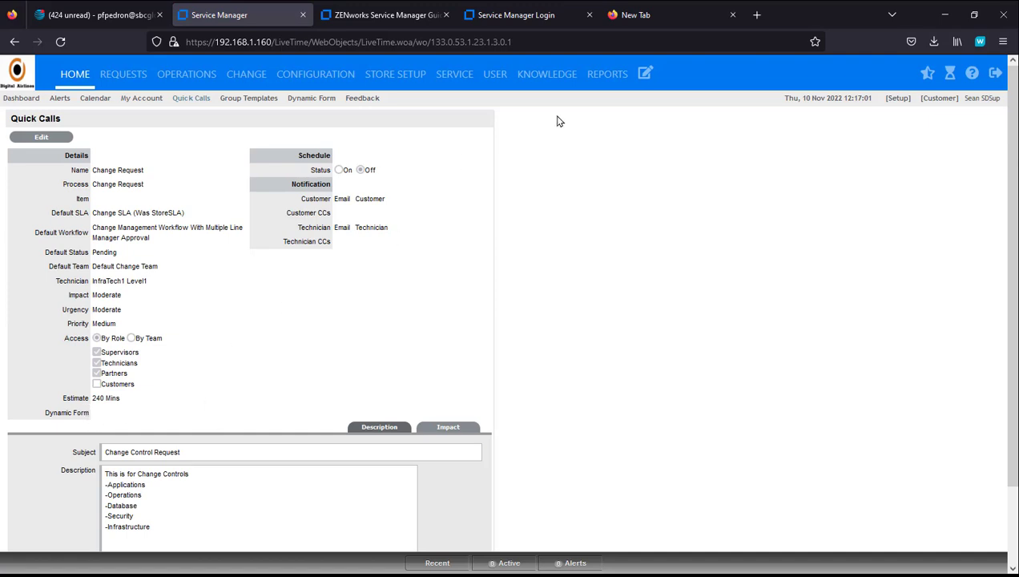
Step: Start a new Change Request that uses the Change Control-DF dynamic form
left_click(647, 77)
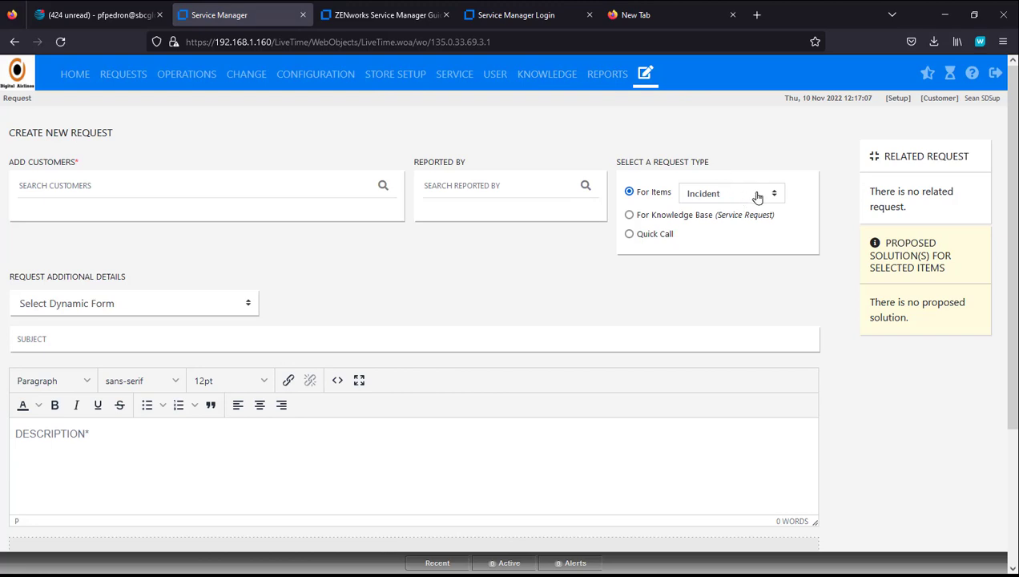
left_click(754, 195)
left_click(731, 269)
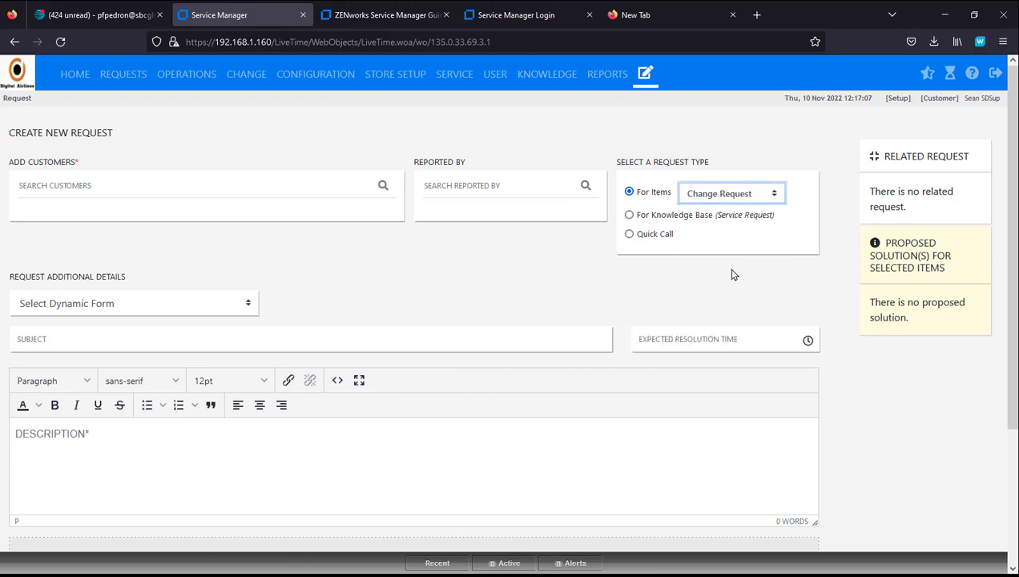
left_click(240, 302)
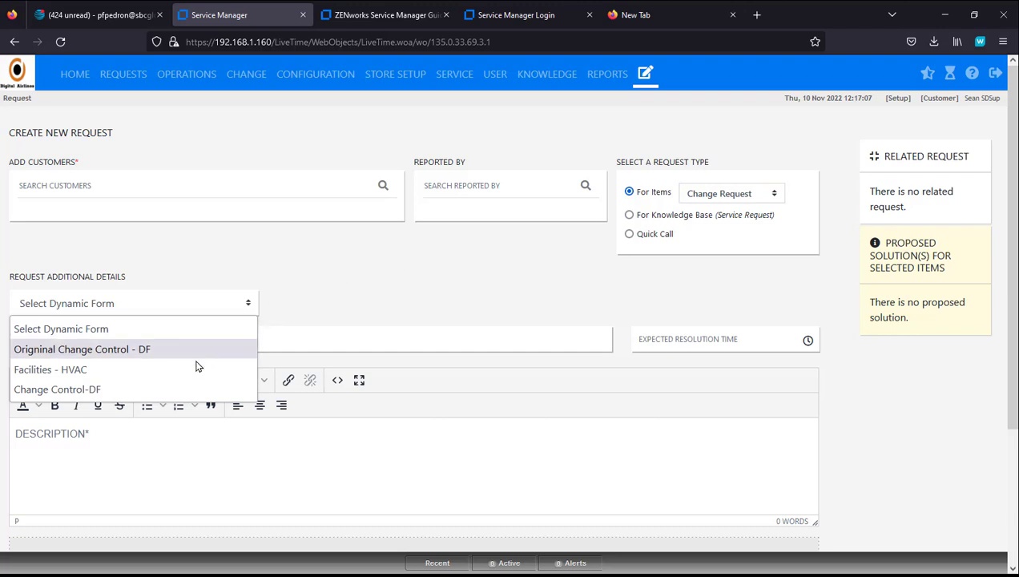
left_click(189, 389)
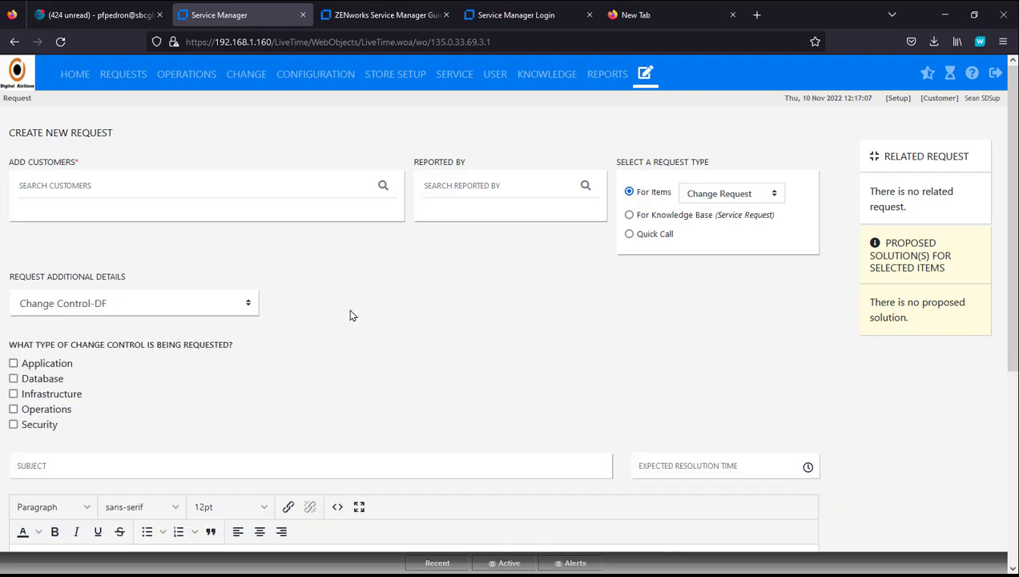
Step: Tick Application with Enterprise type to preview its fields, then clear Application again
left_click(13, 363)
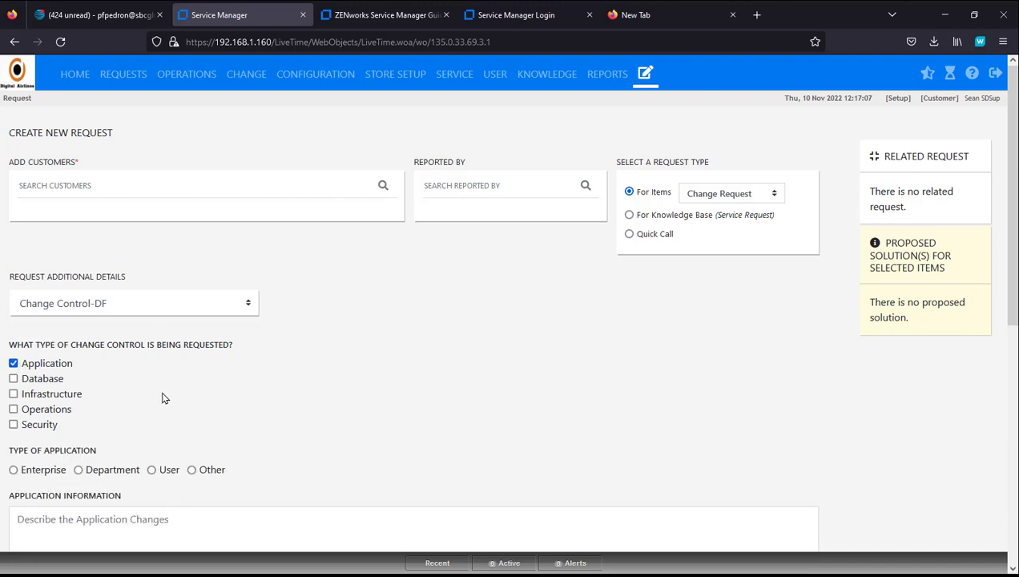
left_click(14, 471)
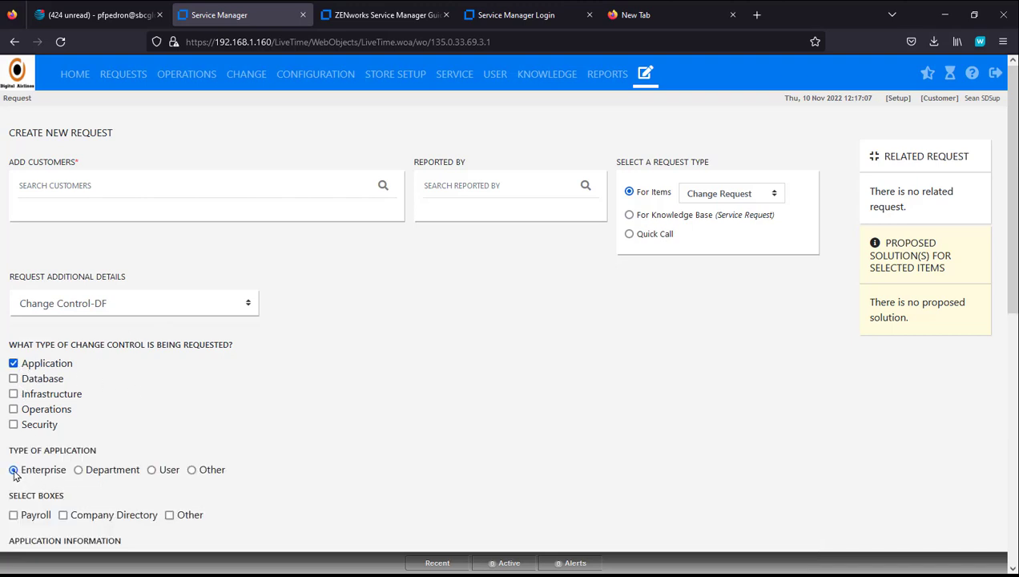
left_click(12, 363)
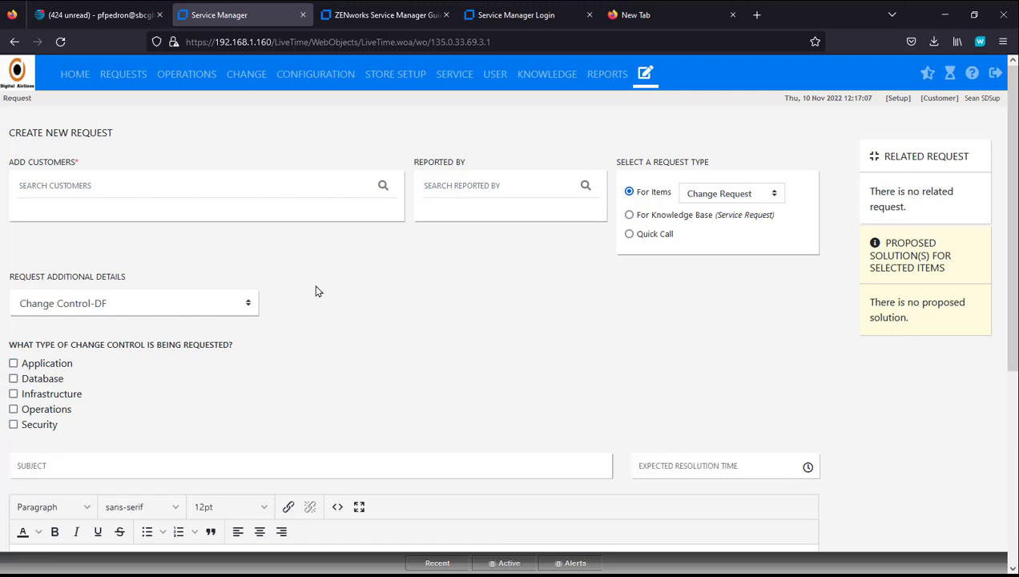
left_click(209, 186)
Step: Add the suggested customer and pick Network Infrastructure as the item category, reviewing its attribute fields
type("se")
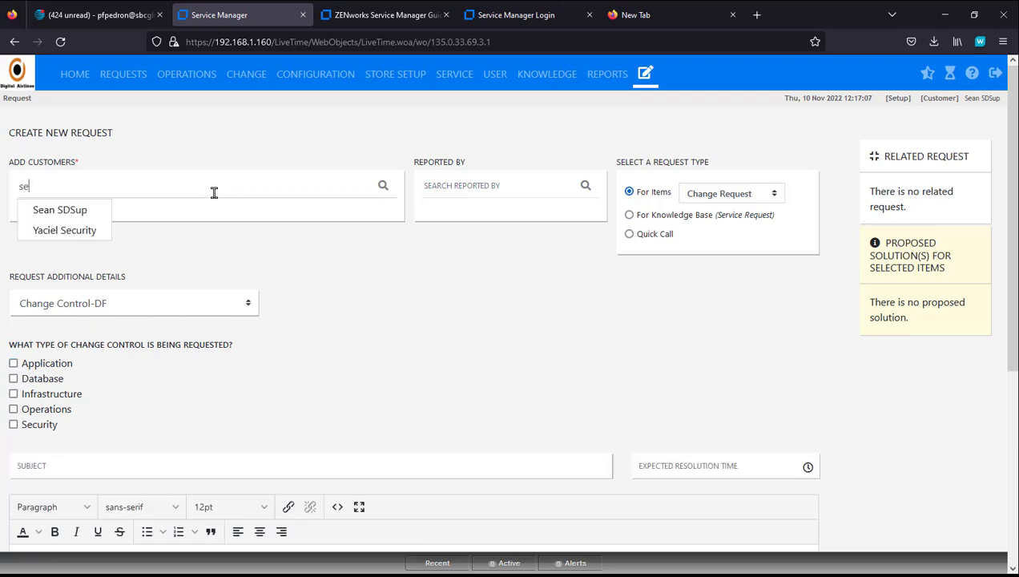
left_click(99, 211)
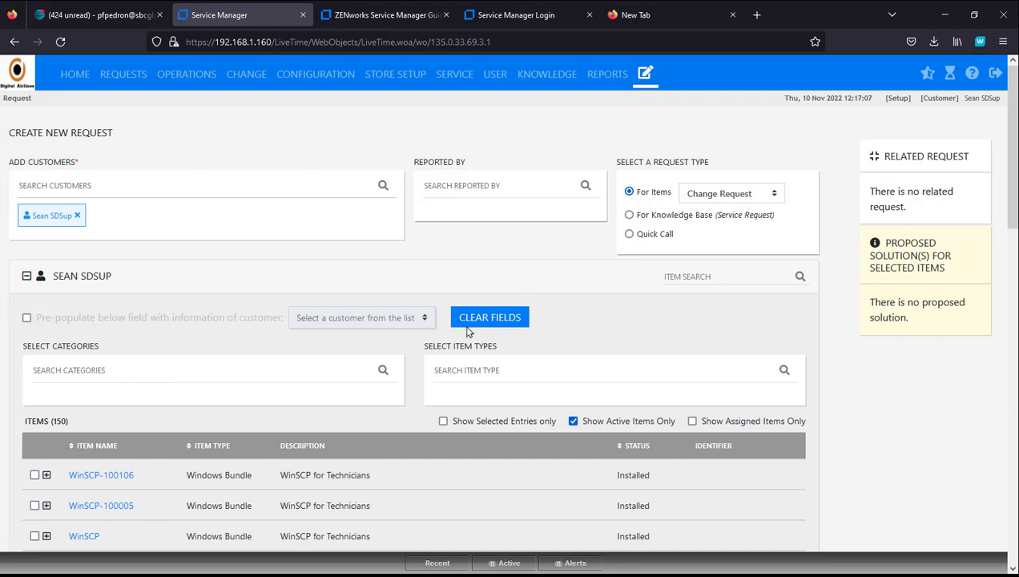
left_click(93, 368)
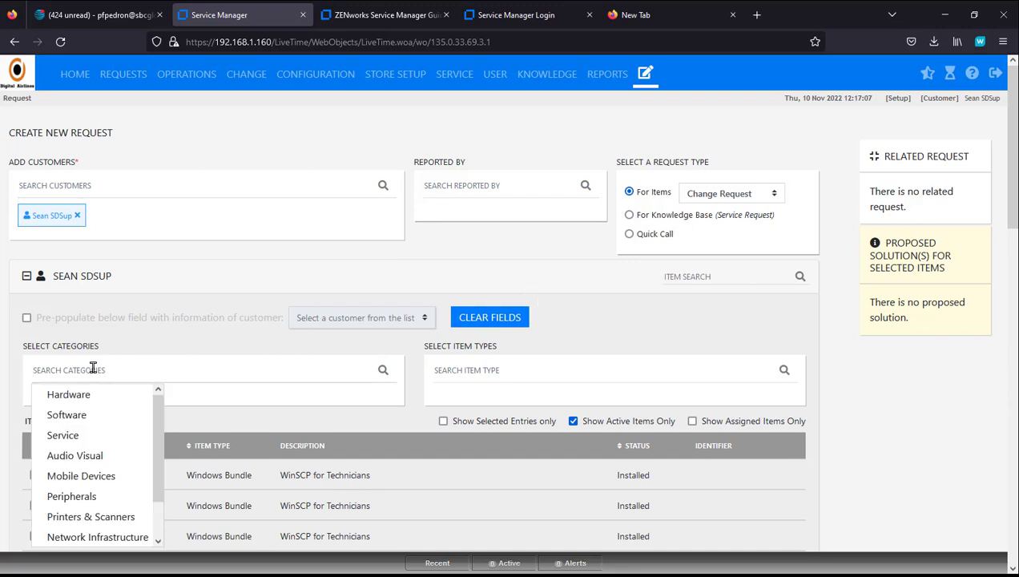
scroll(128, 487, "down", 3)
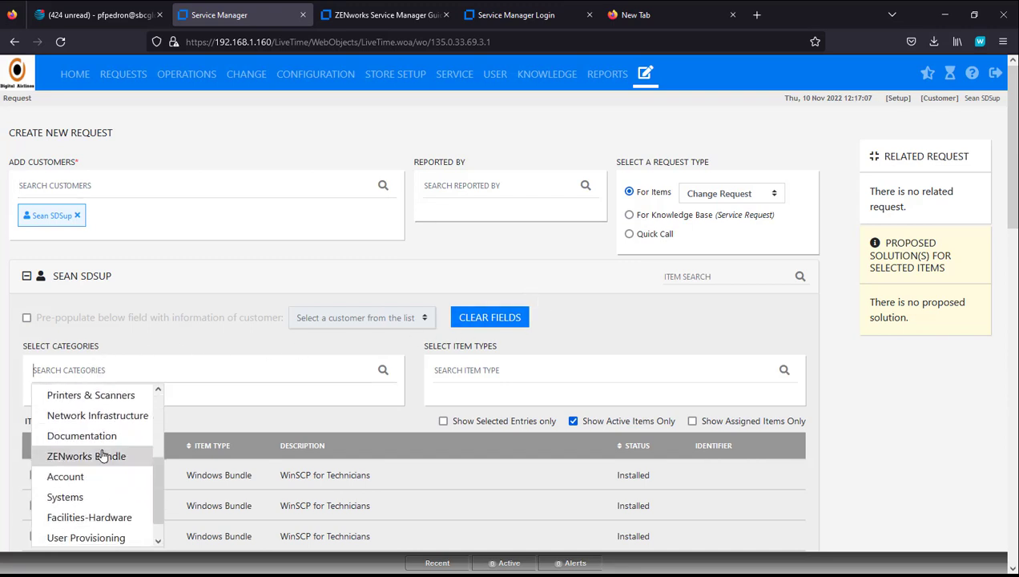
left_click(113, 416)
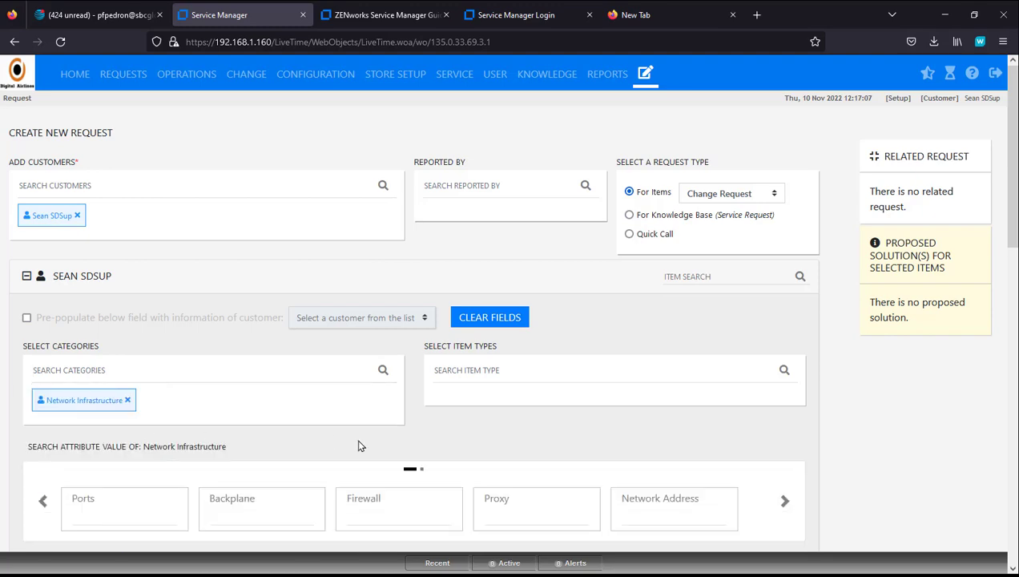
left_click(488, 372)
scroll(433, 422, "down", 3)
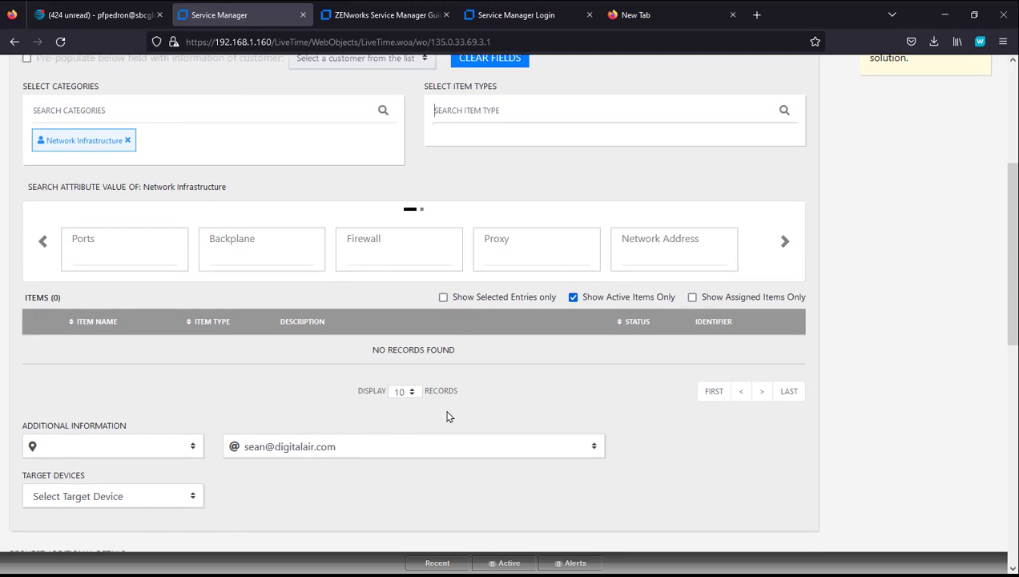
scroll(446, 413, "down", 2)
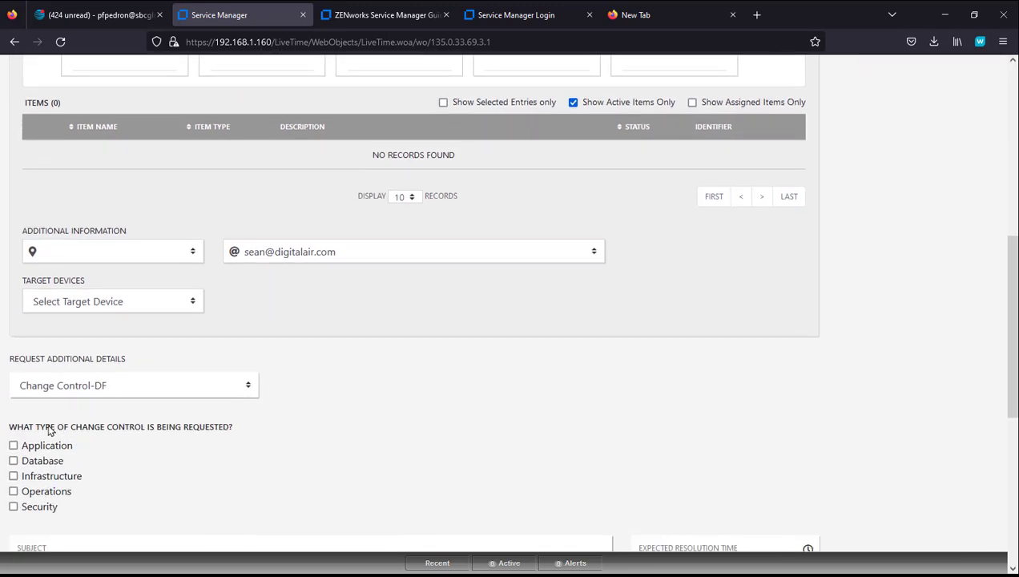
scroll(138, 428, "down", 2)
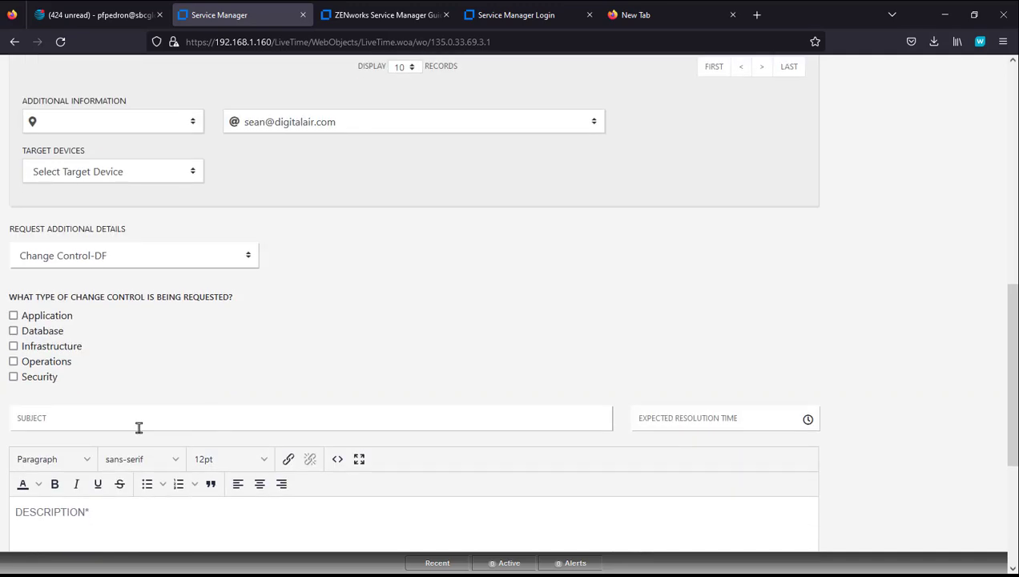
Step: Mark it as an Enterprise Application change affecting Company Directory
left_click(13, 315)
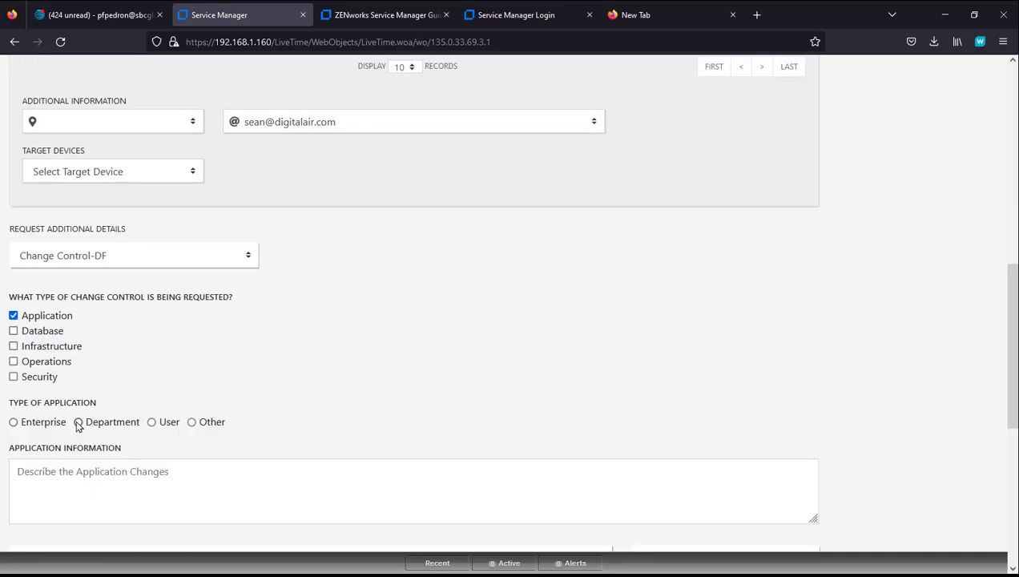
left_click(13, 422)
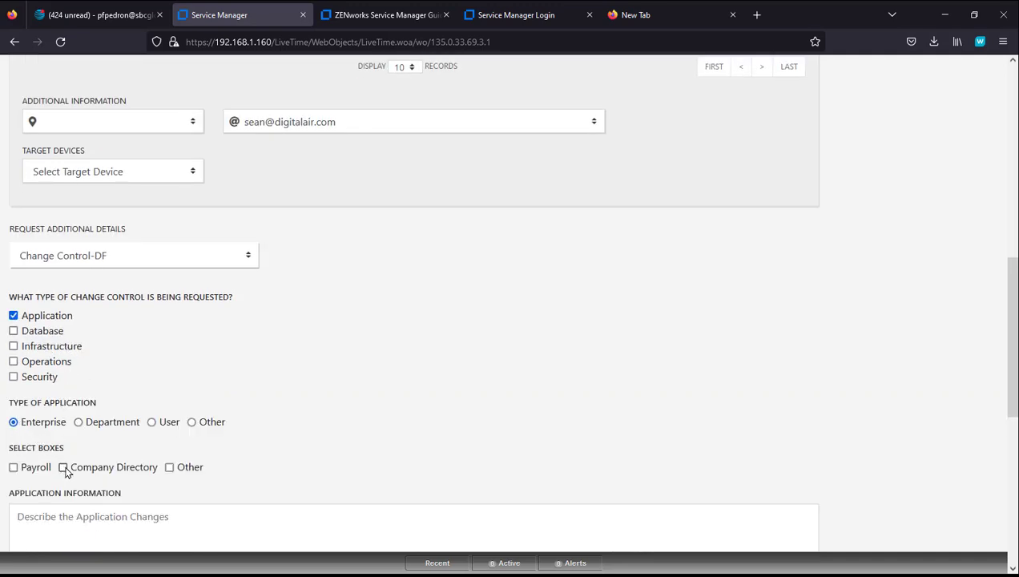
left_click(63, 467)
scroll(364, 443, "down", 5)
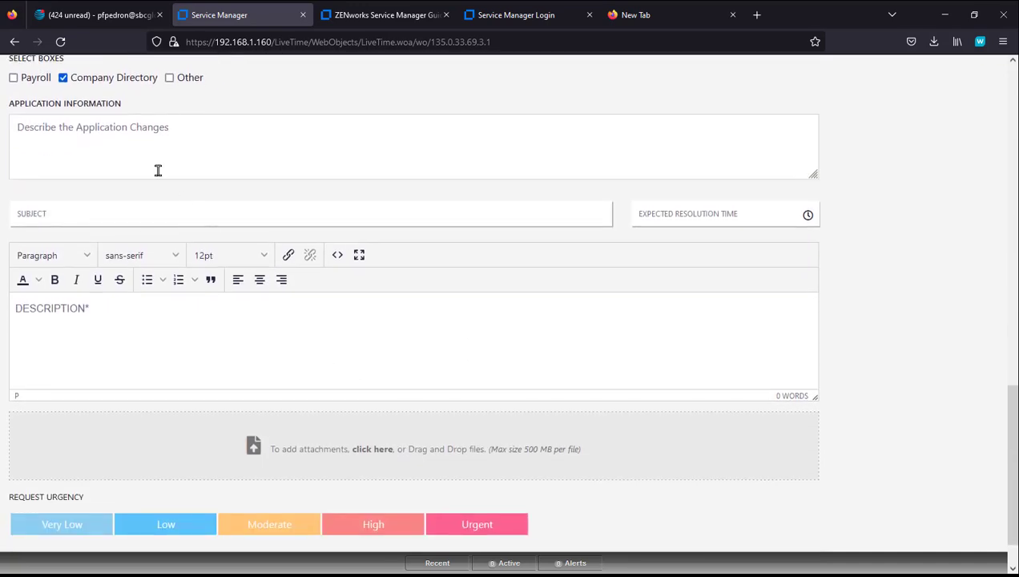
Step: Enter the weekend change-control subject, copy it into the description and append 'Company Directory'
left_click(142, 209)
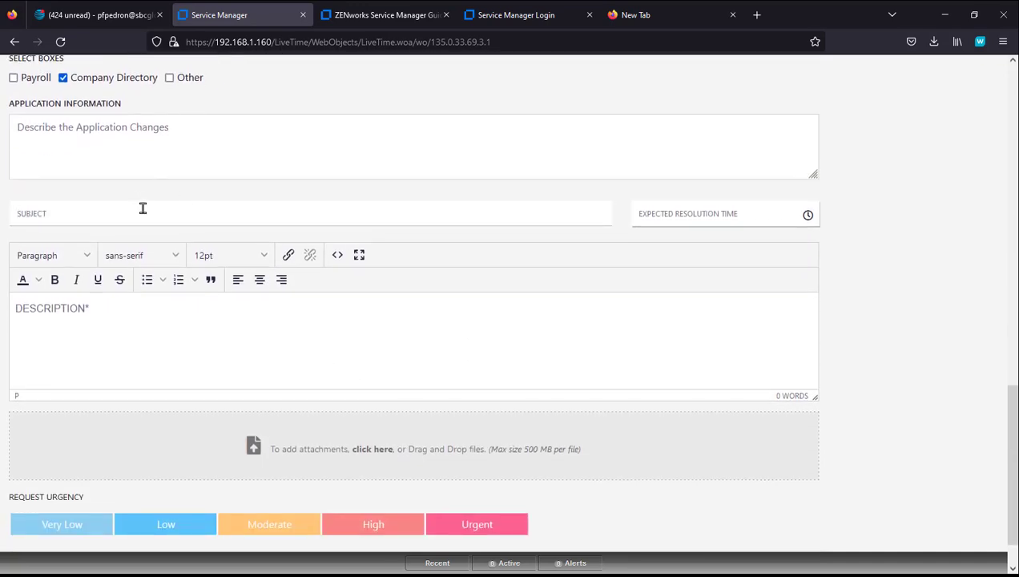
type("Nee")
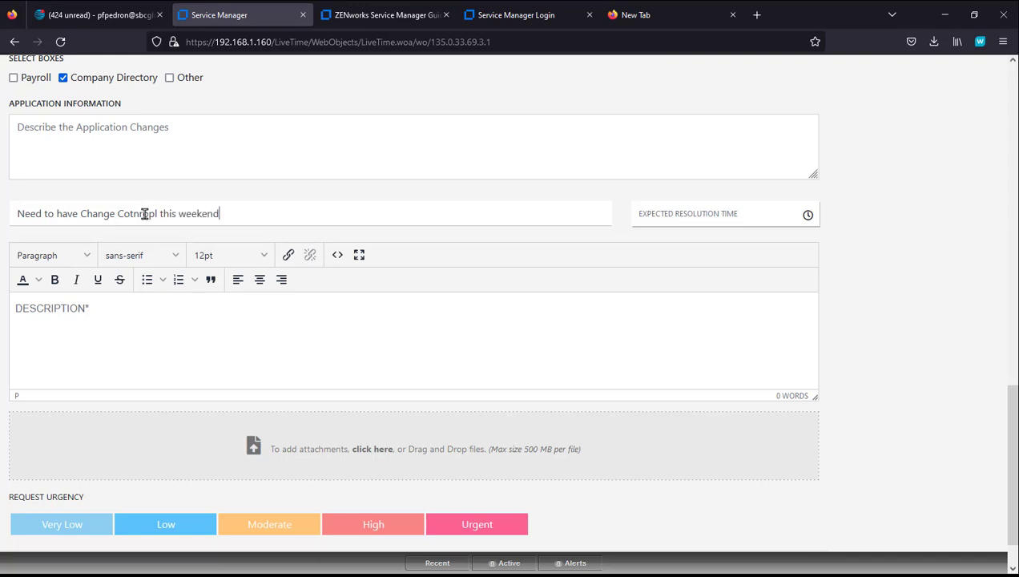
left_click(153, 213)
key("BackSpace")
left_click(112, 318)
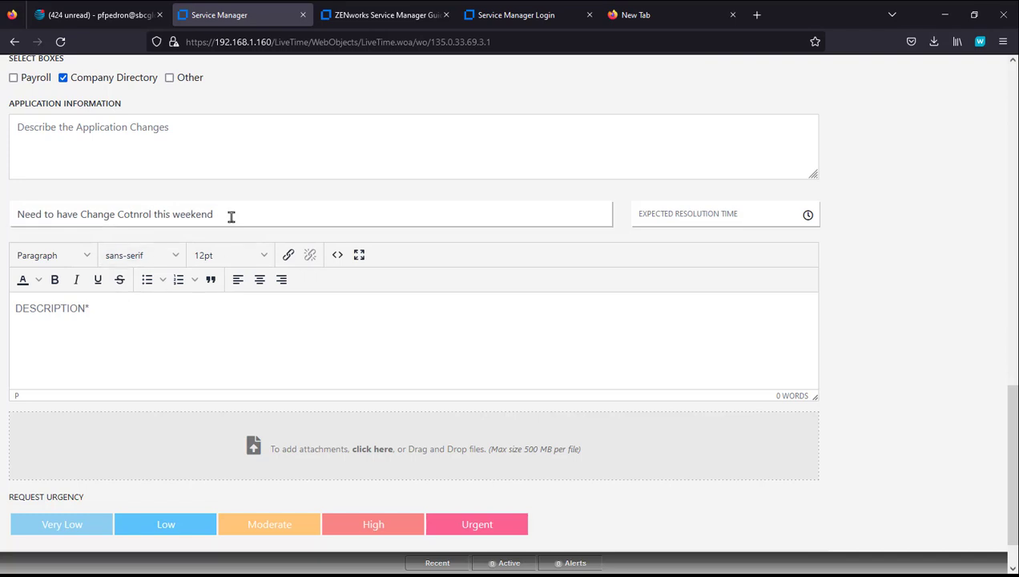
left_click_drag(230, 216, 5, 219)
key("ctrl+c")
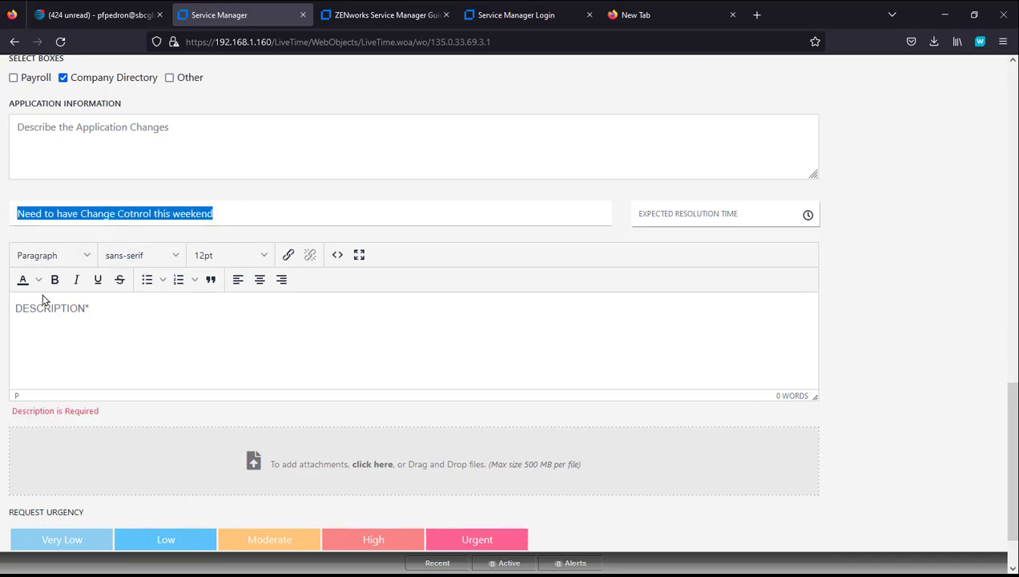
left_click(57, 315)
key("ctrl+v")
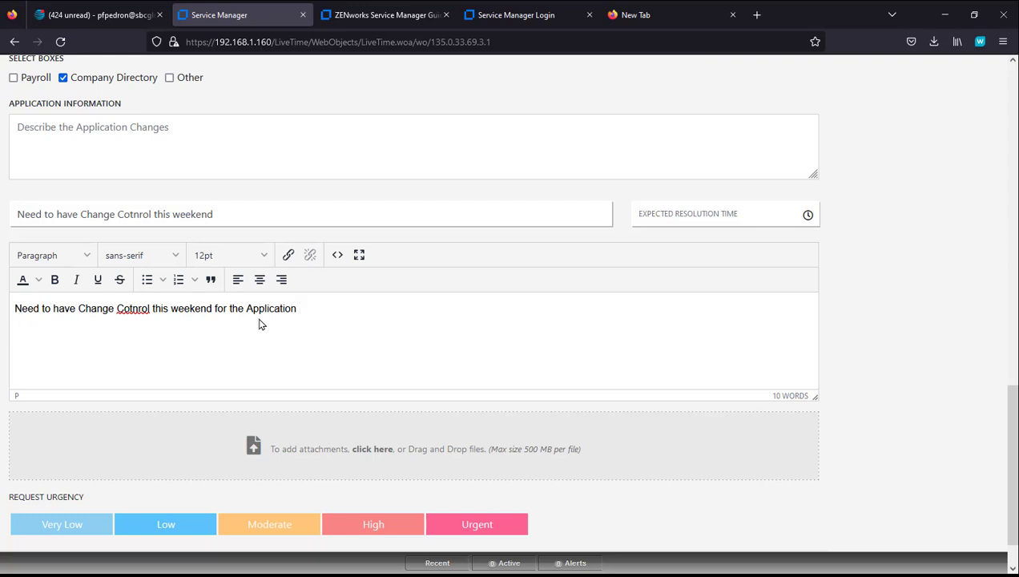
type("Company Directory")
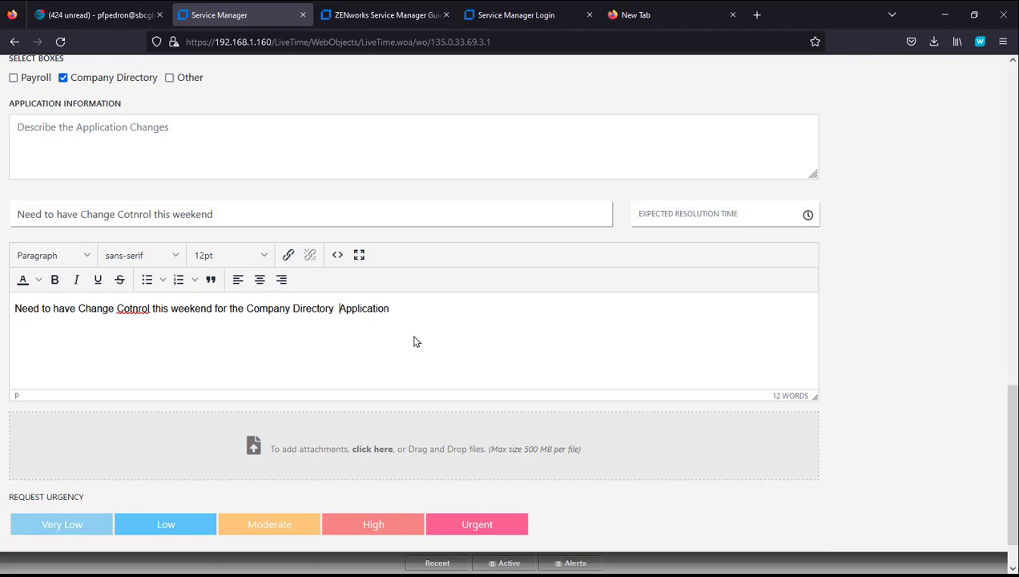
Step: Reset the Request Additional Details form to none, then select Change Control-DF again
scroll(416, 341, "up", 9)
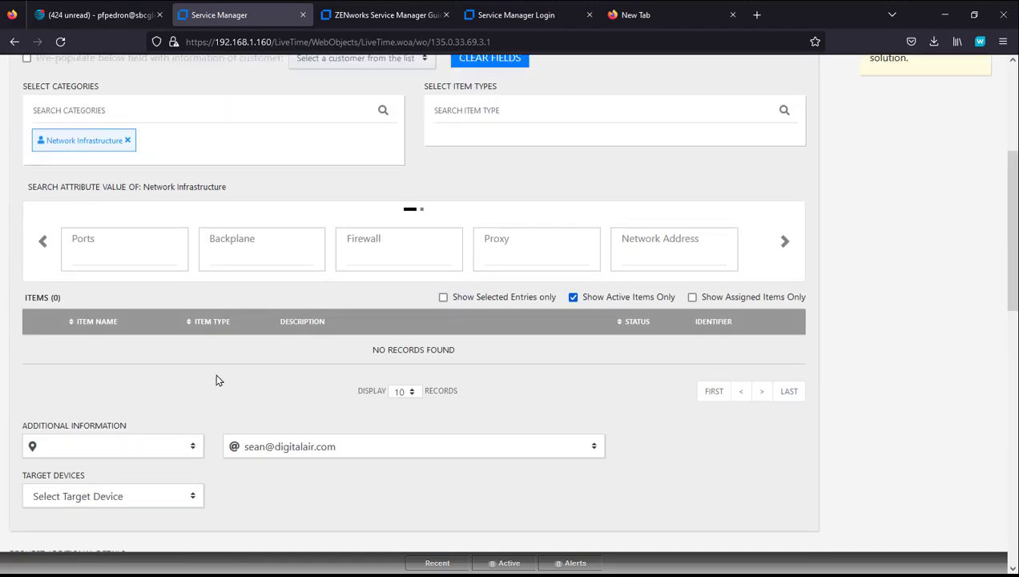
scroll(212, 396, "up", 3)
scroll(250, 383, "down", 6)
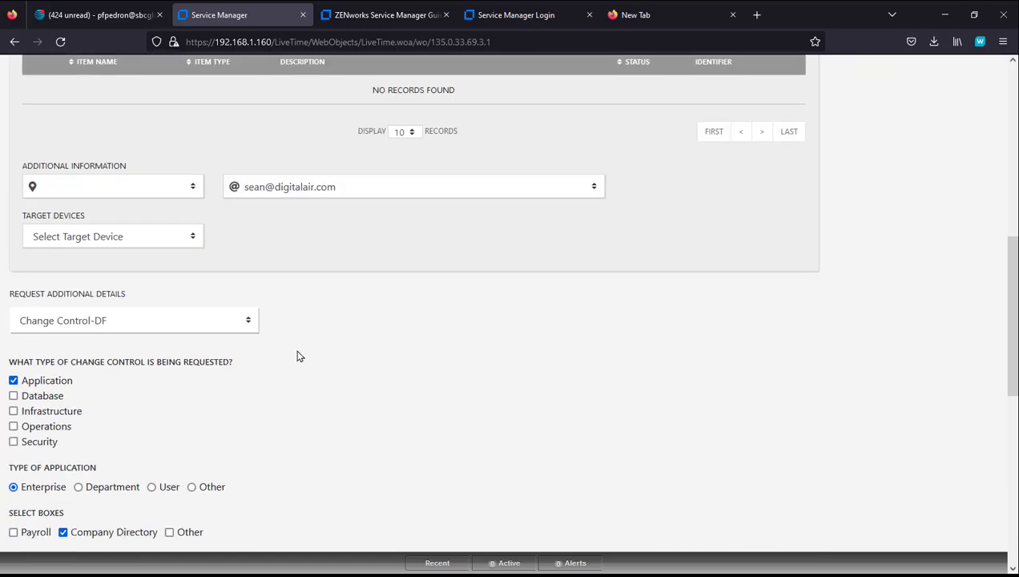
left_click(248, 321)
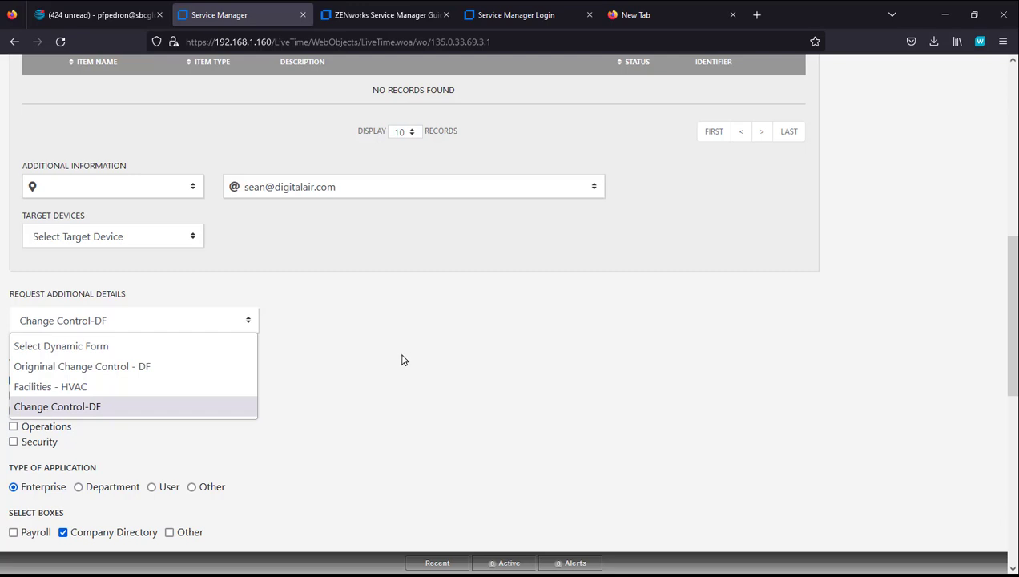
left_click(187, 346)
scroll(378, 344, "down", 3)
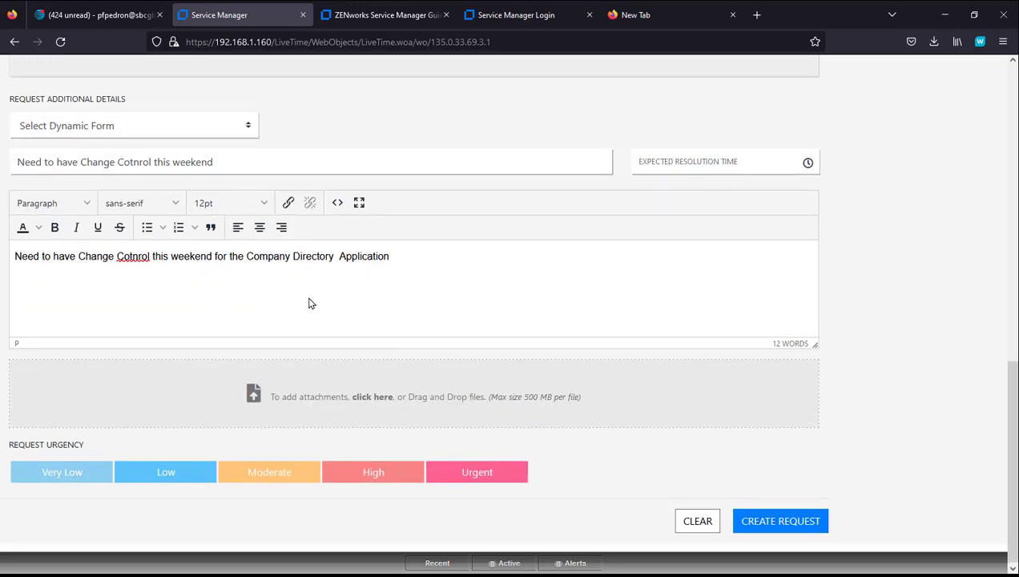
scroll(309, 302, "up", 3)
left_click(247, 388)
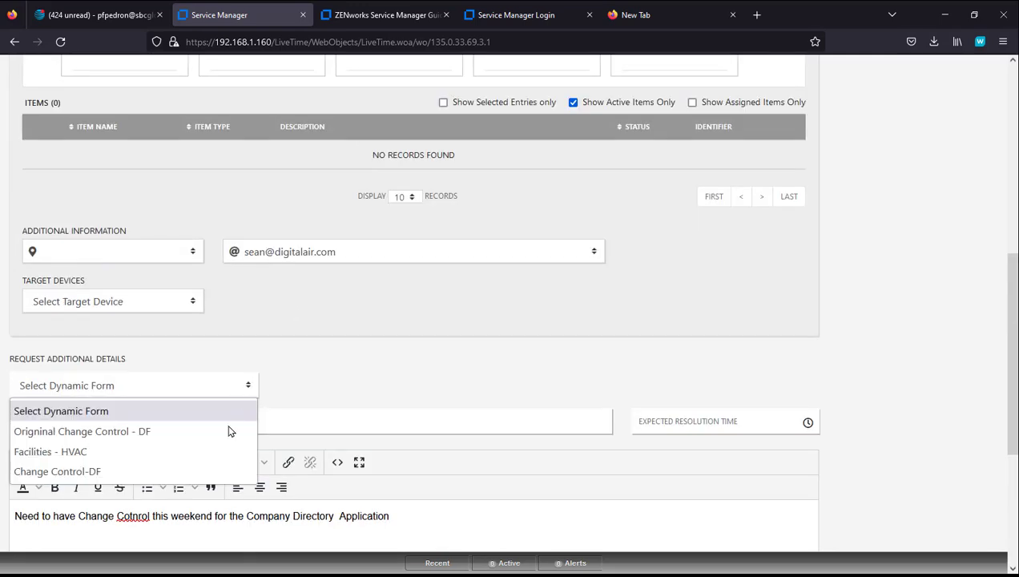
left_click(193, 473)
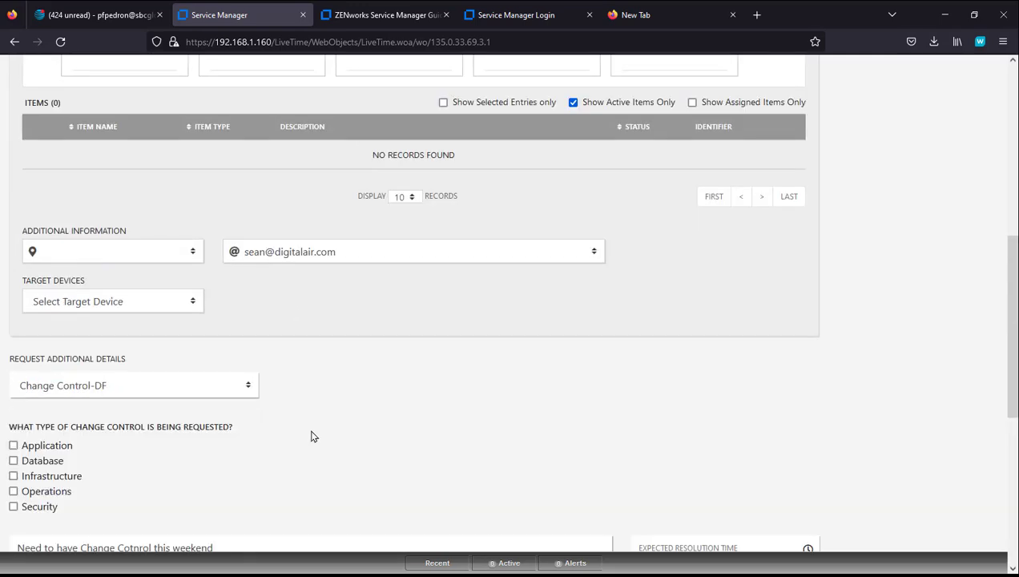
Step: Tick Application and Database, choose Enterprise and Company Directory, and enter 'App Changes to Directory'
left_click(13, 445)
scroll(149, 417, "down", 3)
left_click(13, 331)
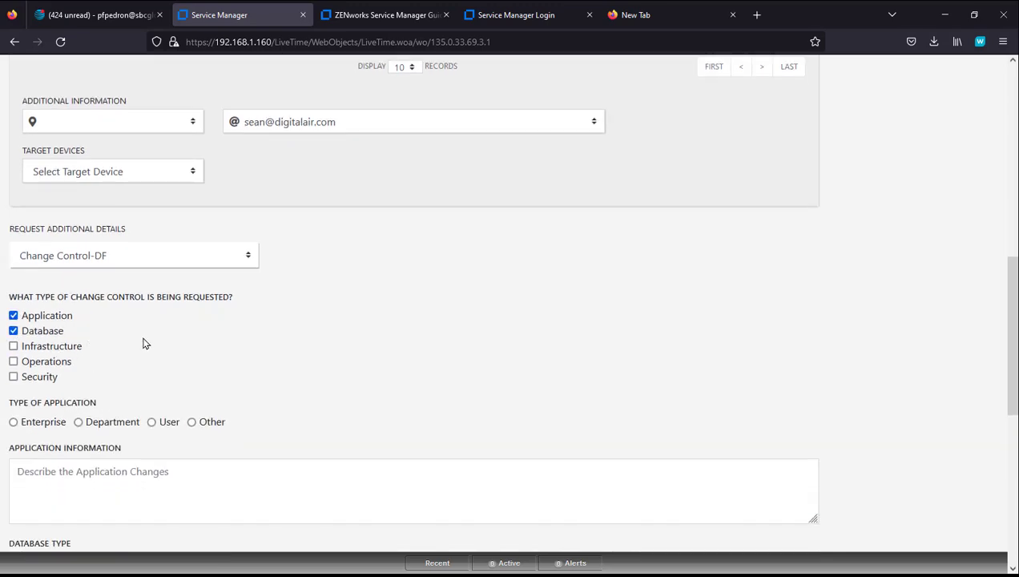
scroll(146, 343, "down", 3)
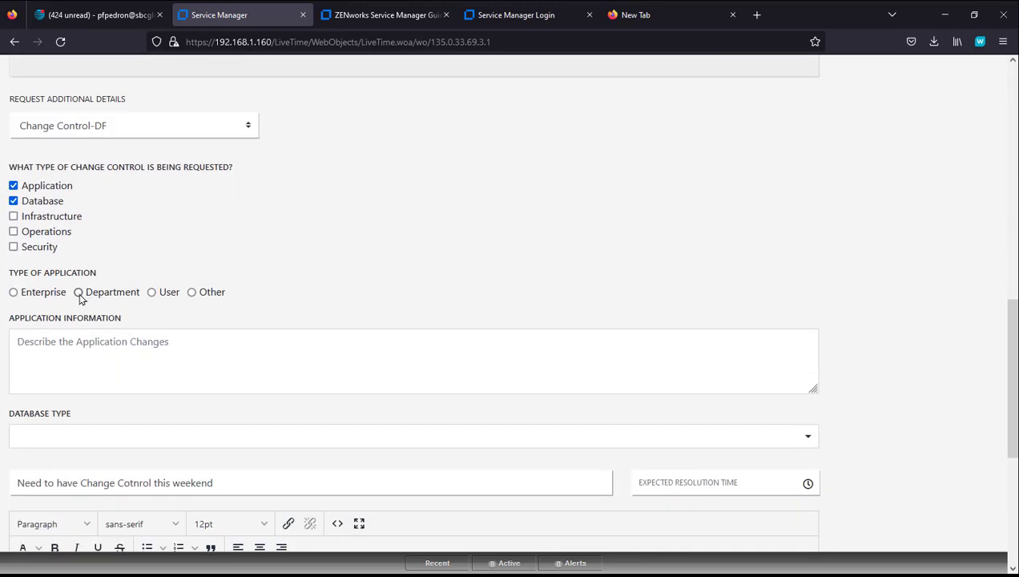
left_click(20, 293)
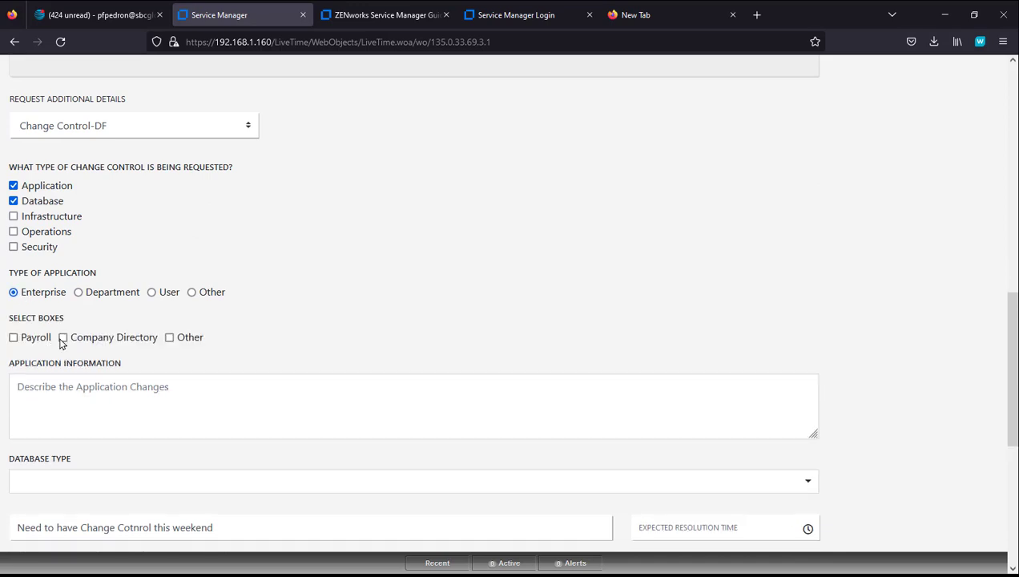
left_click(62, 338)
left_click(79, 388)
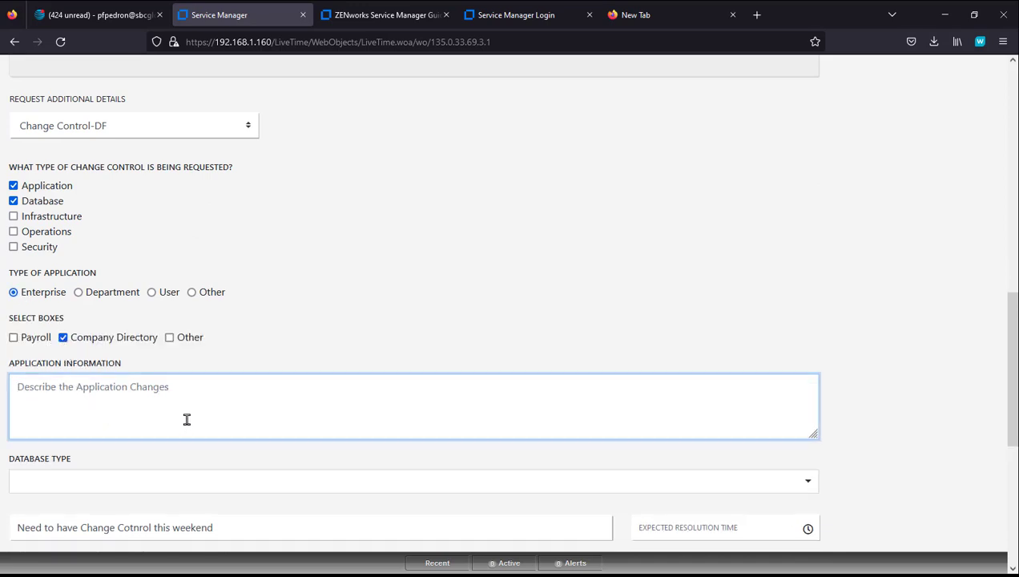
type("App Changes to Directory")
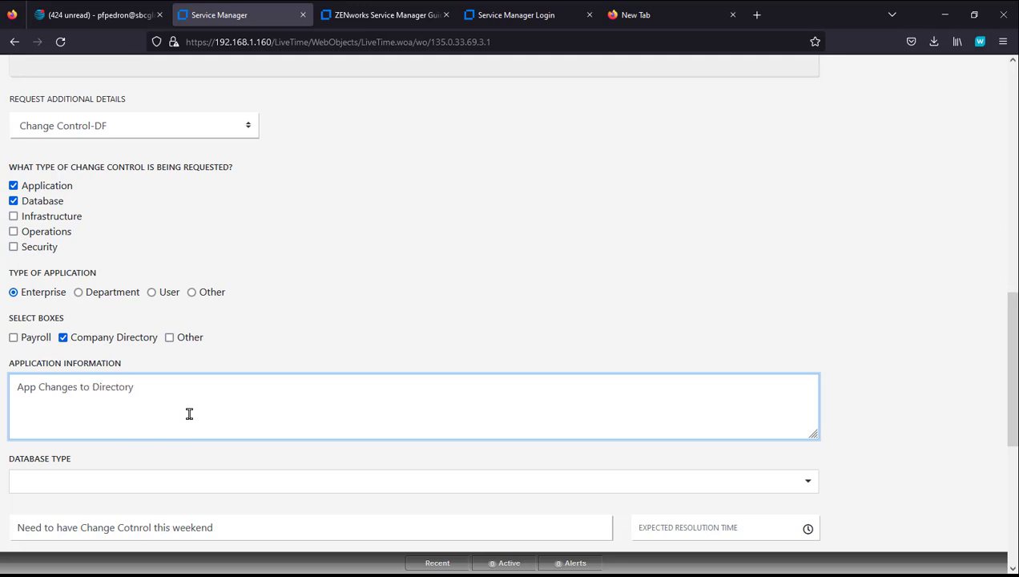
Step: Set the database type to MSSQL and urgency to Moderate, then create the request
left_click(200, 491)
left_click(152, 529)
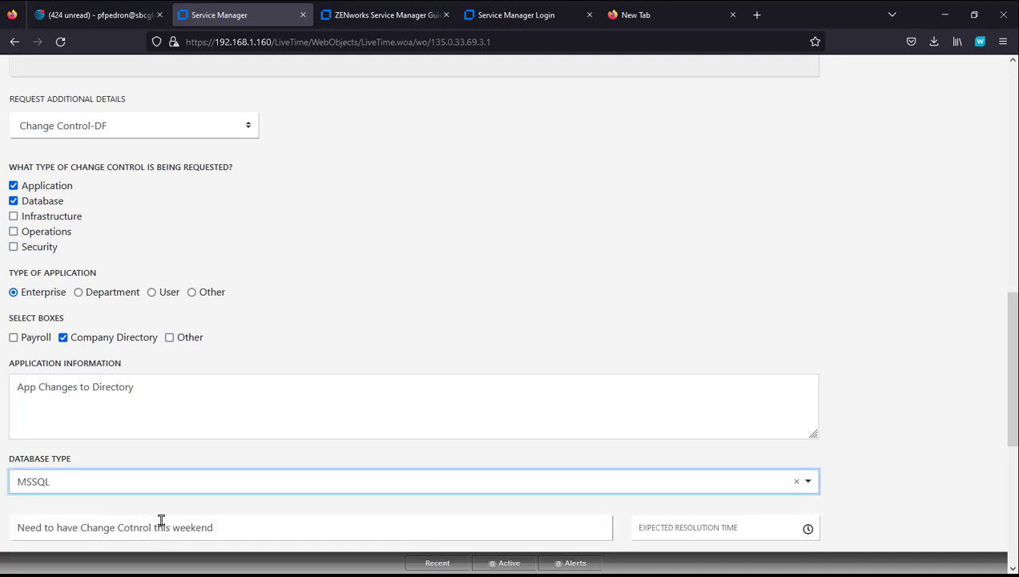
scroll(369, 334, "down", 5)
scroll(391, 323, "down", 3)
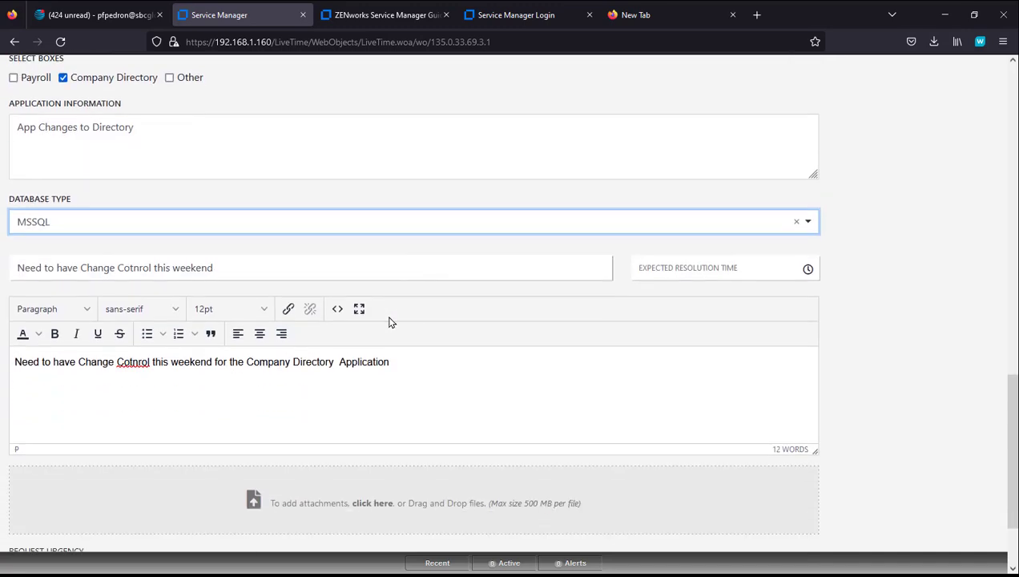
left_click(289, 518)
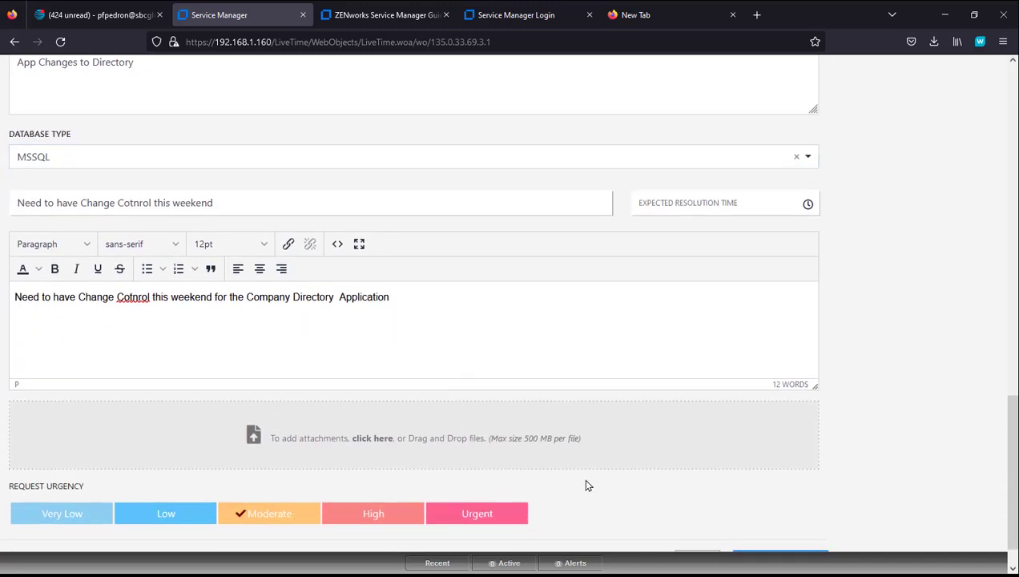
scroll(609, 485, "down", 1)
left_click(790, 521)
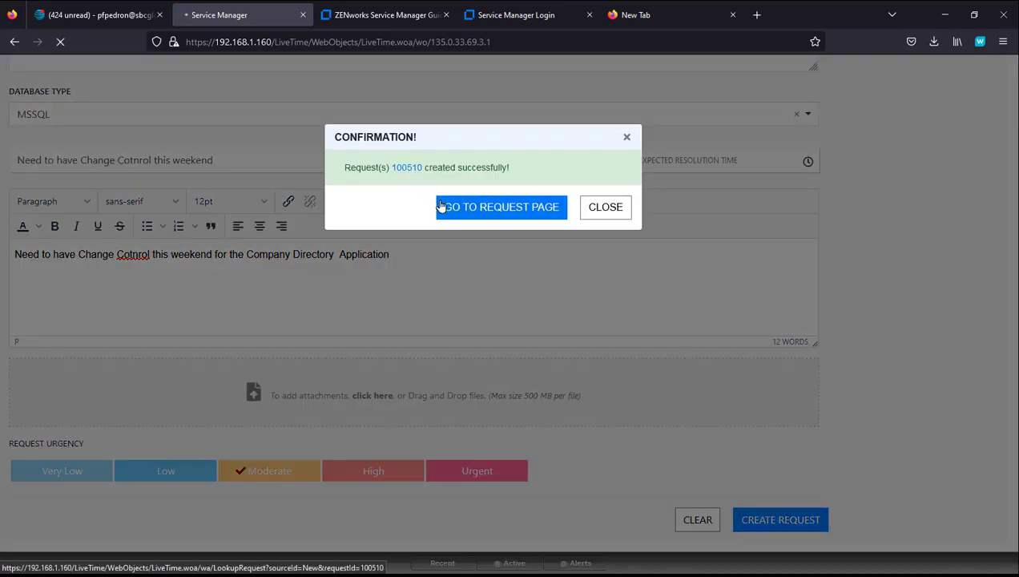
Step: Open request 100510's page and scroll through its Additional Details answers
left_click(441, 208)
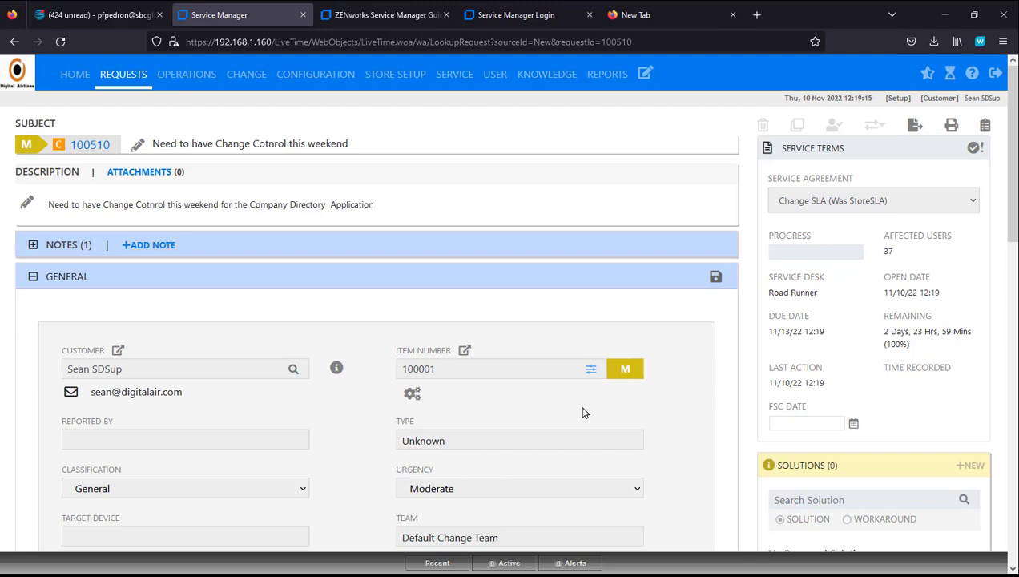
scroll(584, 413, "down", 4)
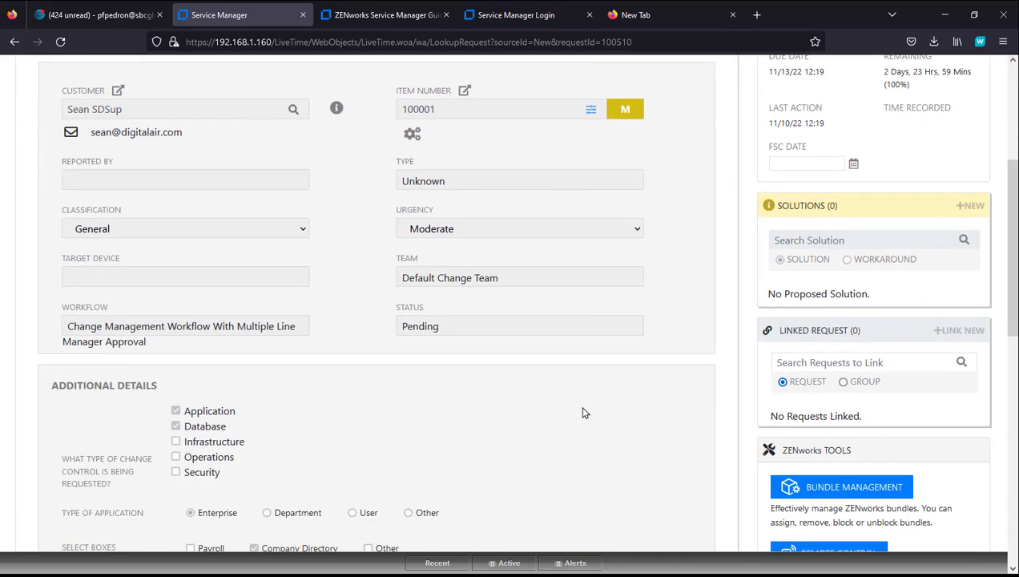
scroll(584, 413, "down", 2)
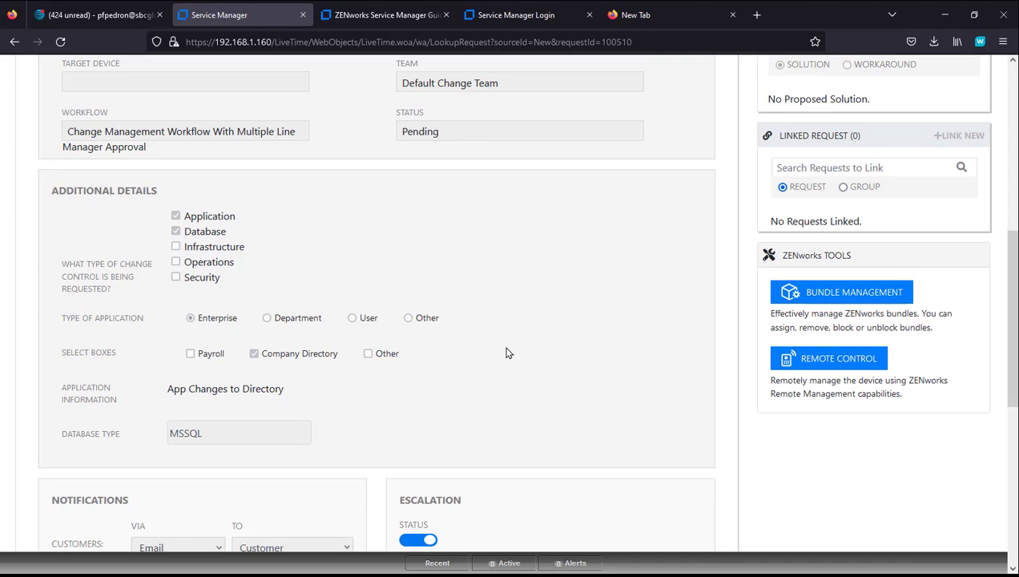
scroll(507, 353, "down", 3)
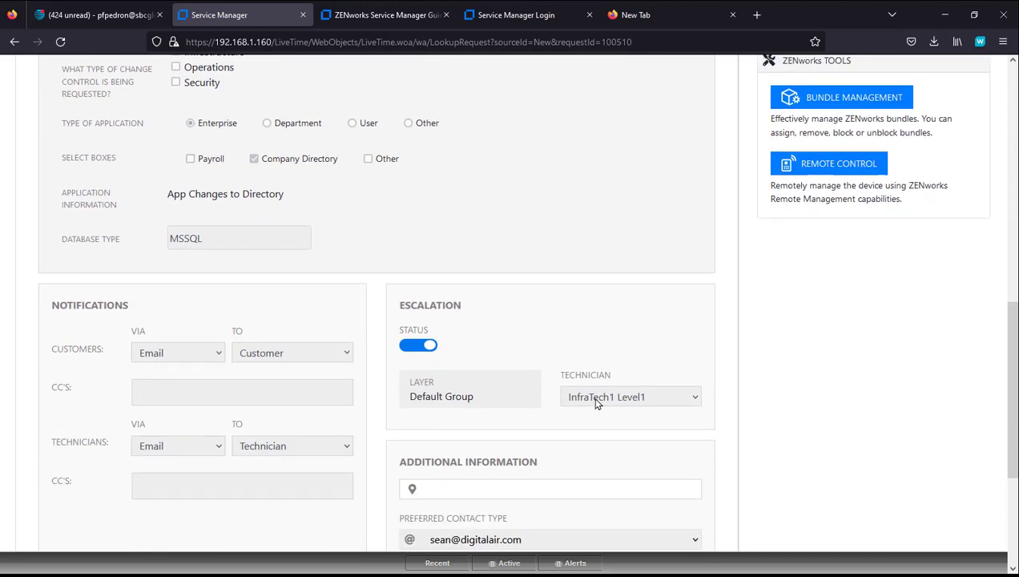
scroll(593, 401, "up", 4)
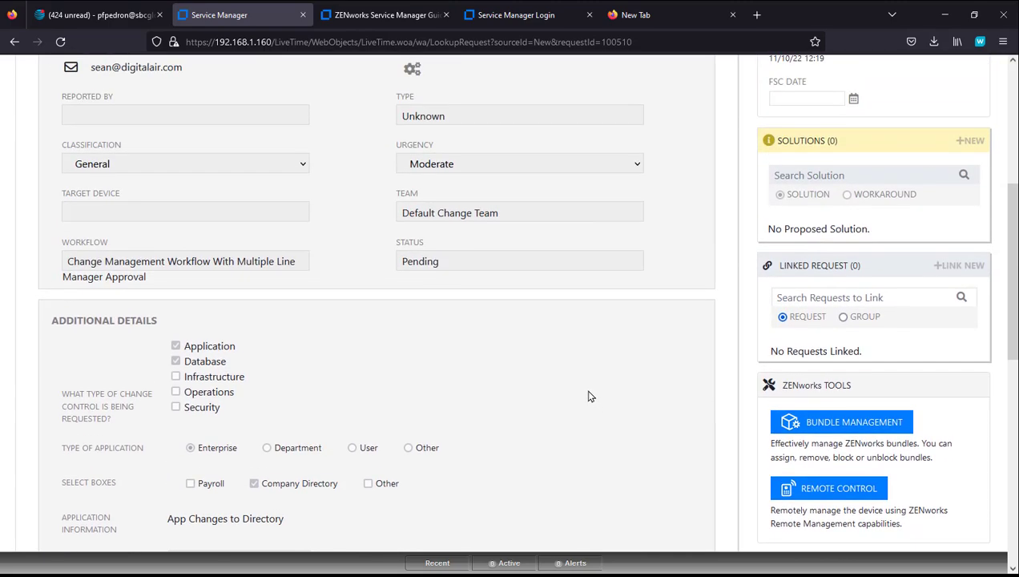
scroll(418, 372, "up", 2)
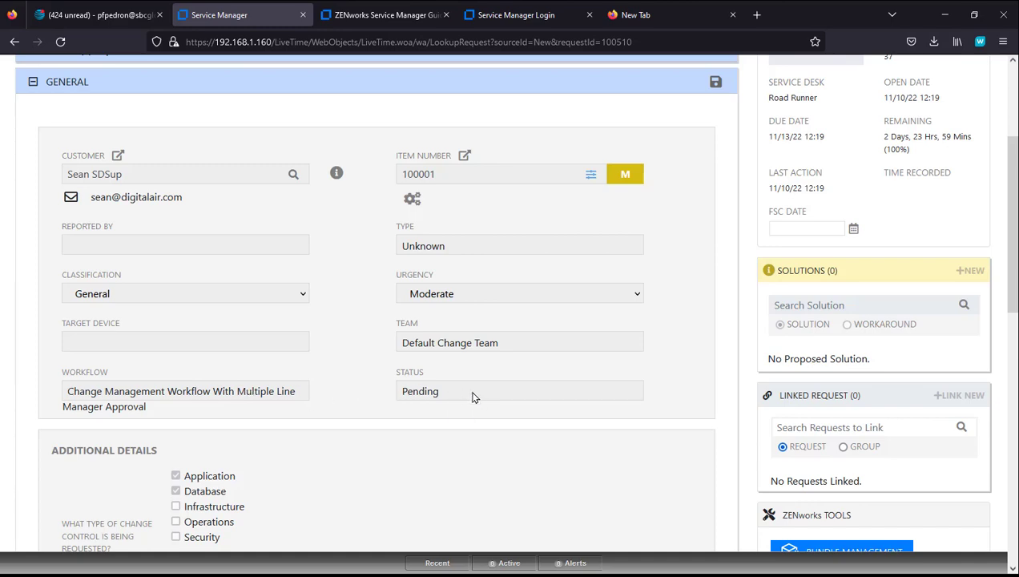
scroll(473, 393, "up", 3)
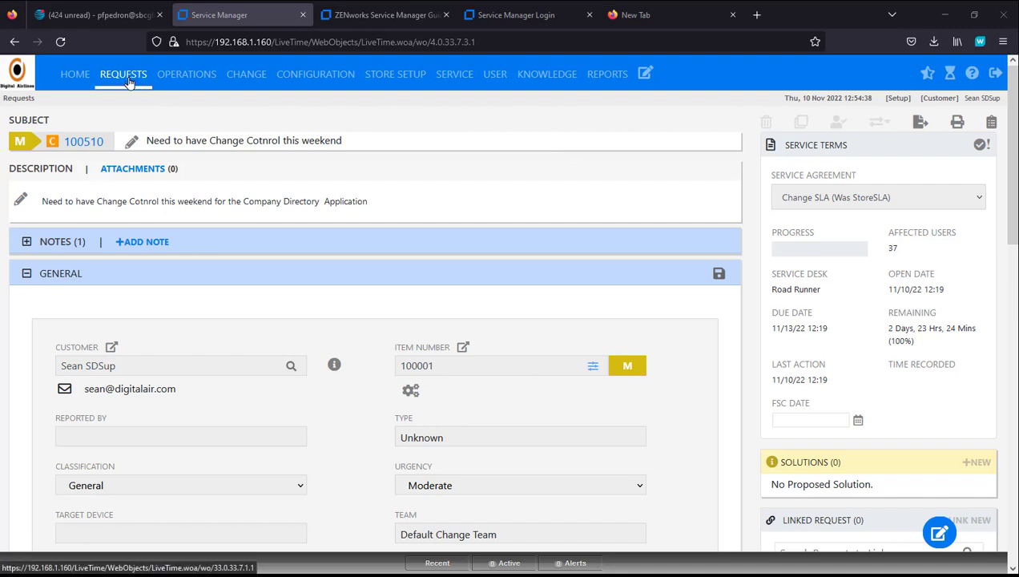
Step: Open the Change Request quick call from Home > Quick Calls for editing
left_click(69, 80)
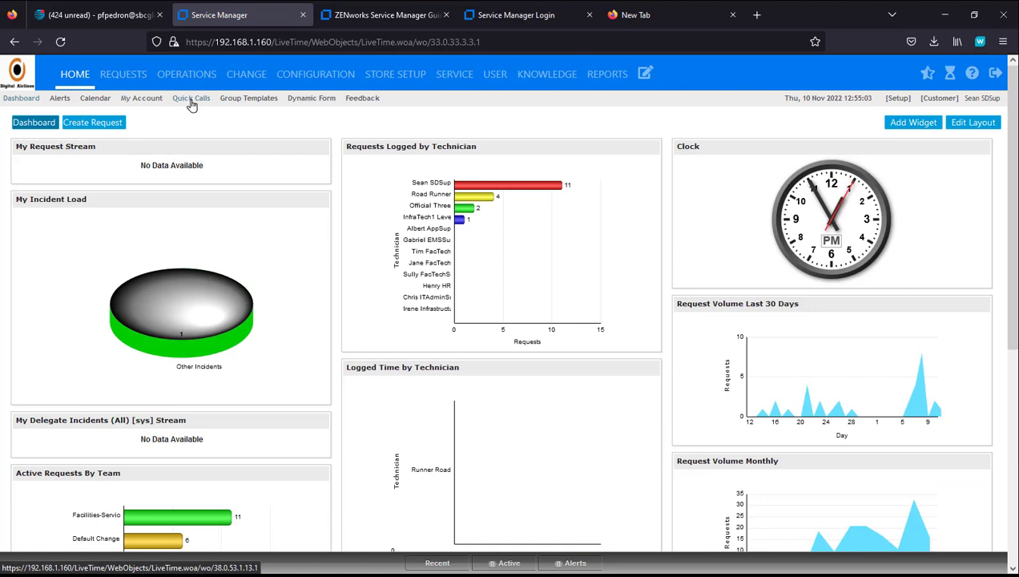
left_click(191, 100)
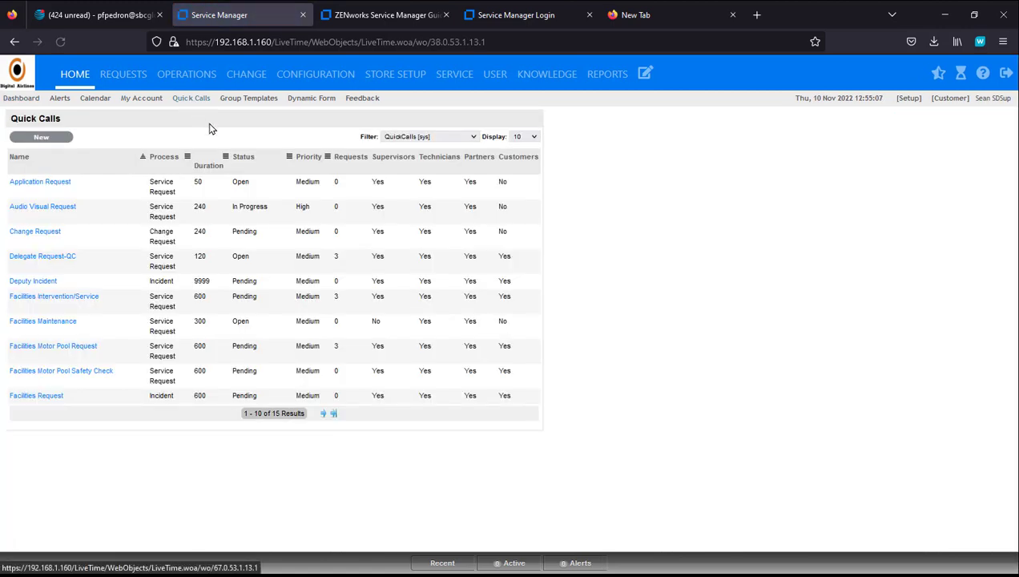
left_click(31, 237)
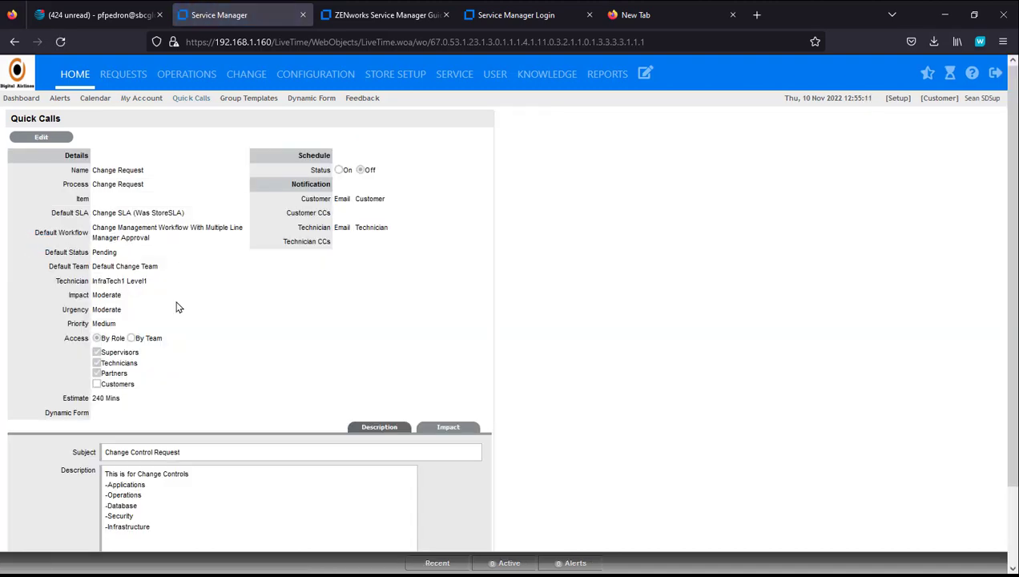
left_click(46, 140)
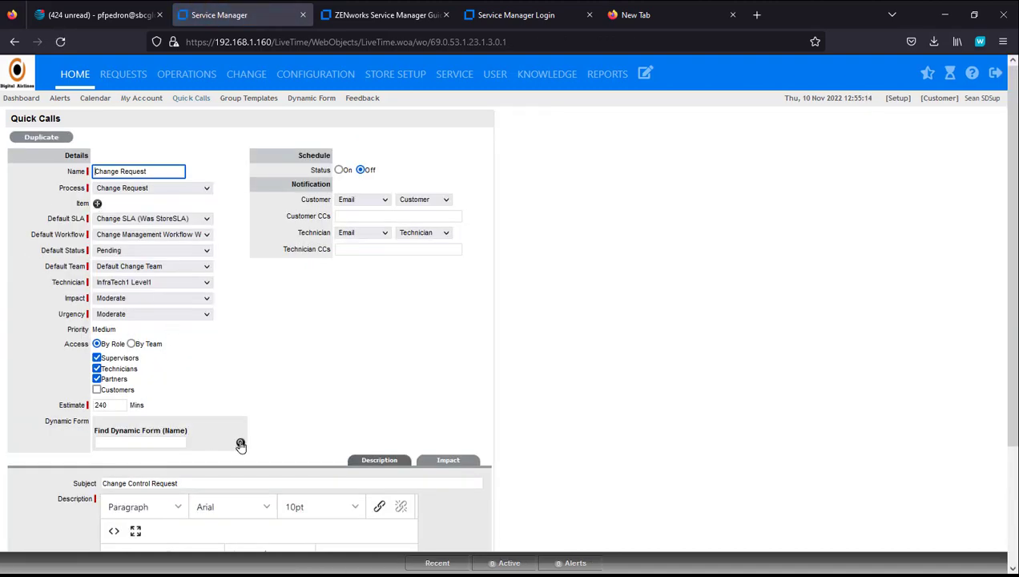
Step: Attach the Change Control-DF dynamic form to the quick call and save it
left_click(241, 445)
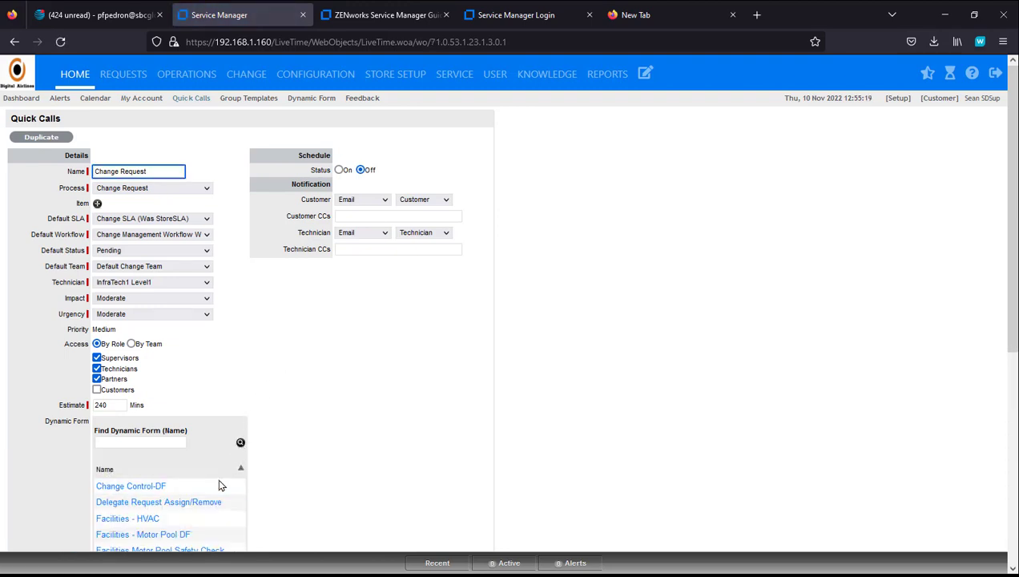
left_click(207, 485)
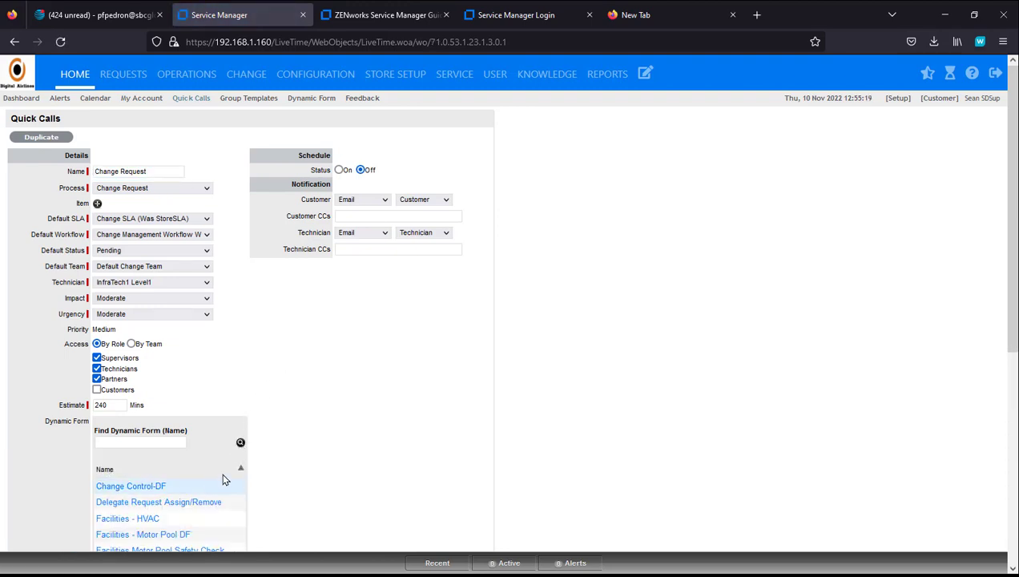
left_click(156, 488)
scroll(279, 431, "down", 3)
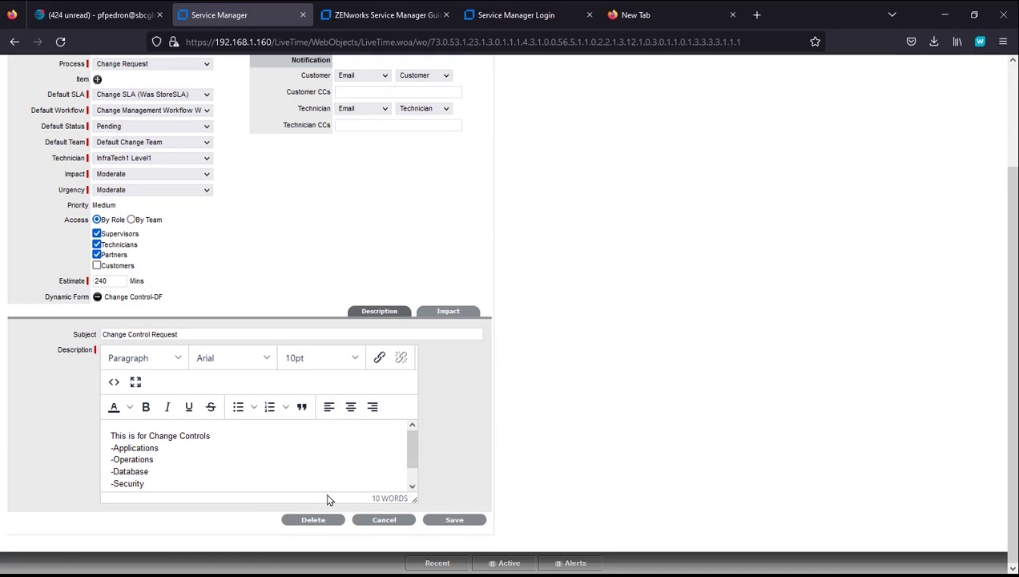
left_click(446, 520)
scroll(533, 505, "down", 2)
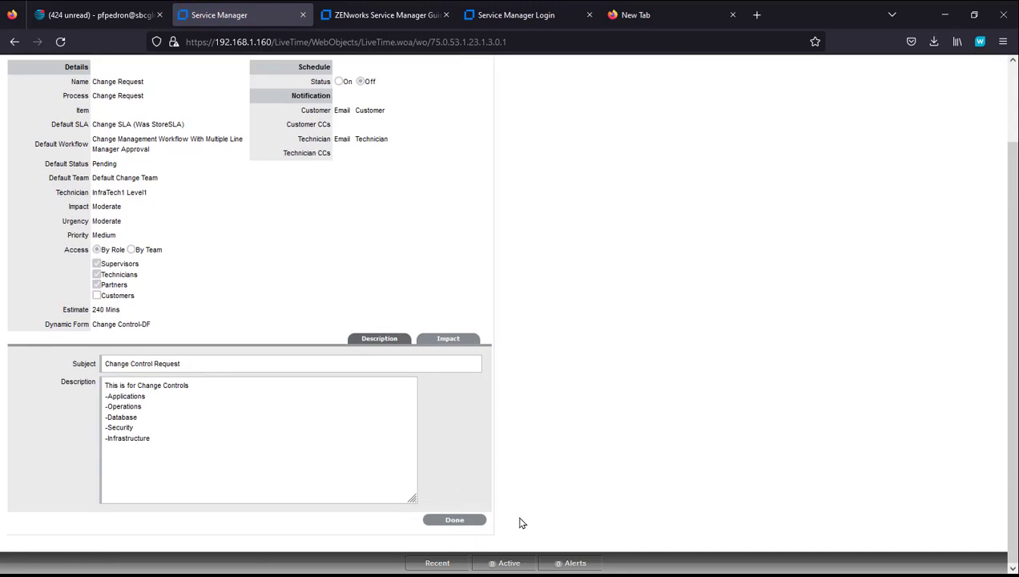
left_click(456, 520)
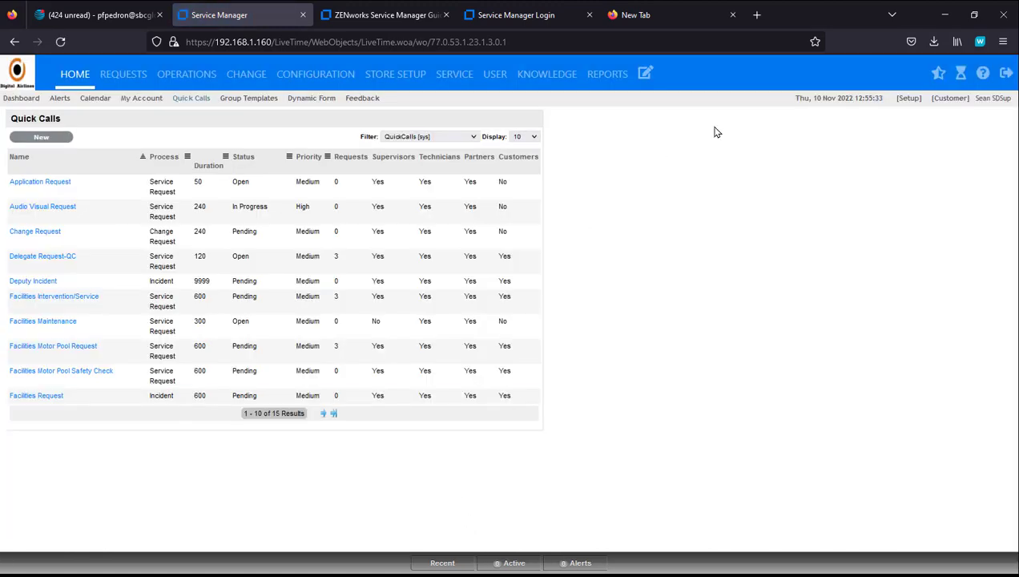
Step: Start a new Change Request from the Change Request quick call template
left_click(645, 74)
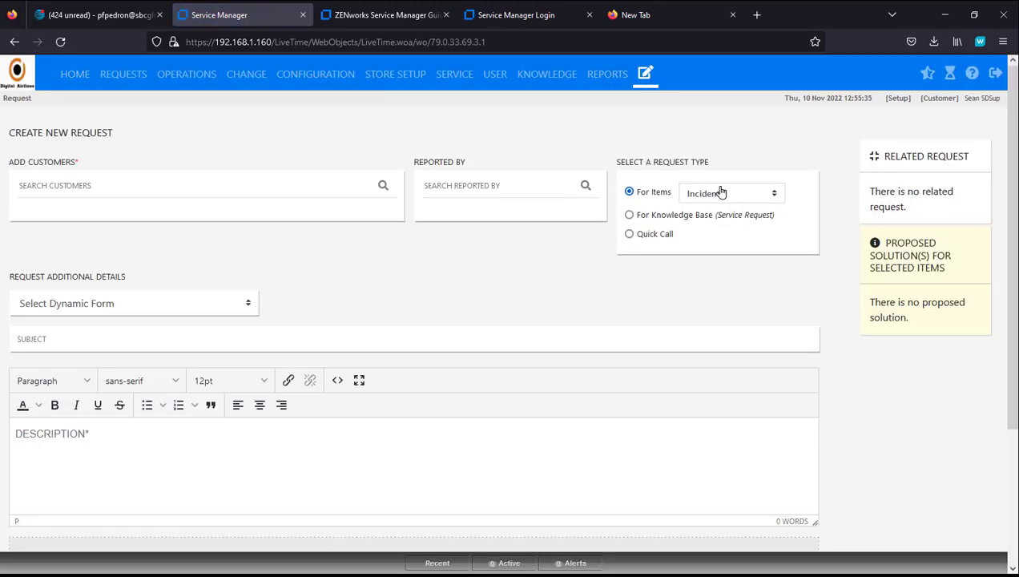
left_click(716, 194)
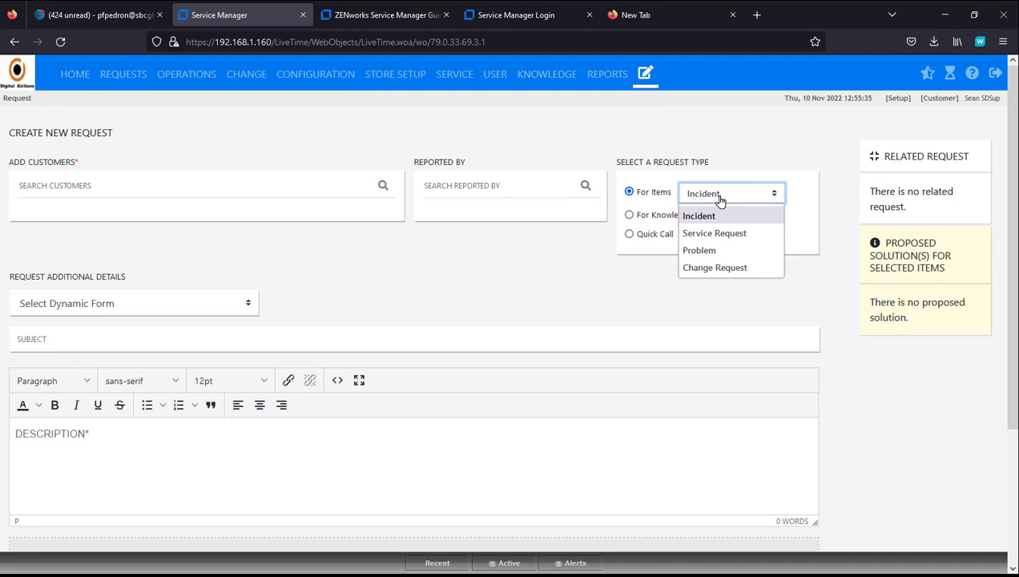
left_click(726, 268)
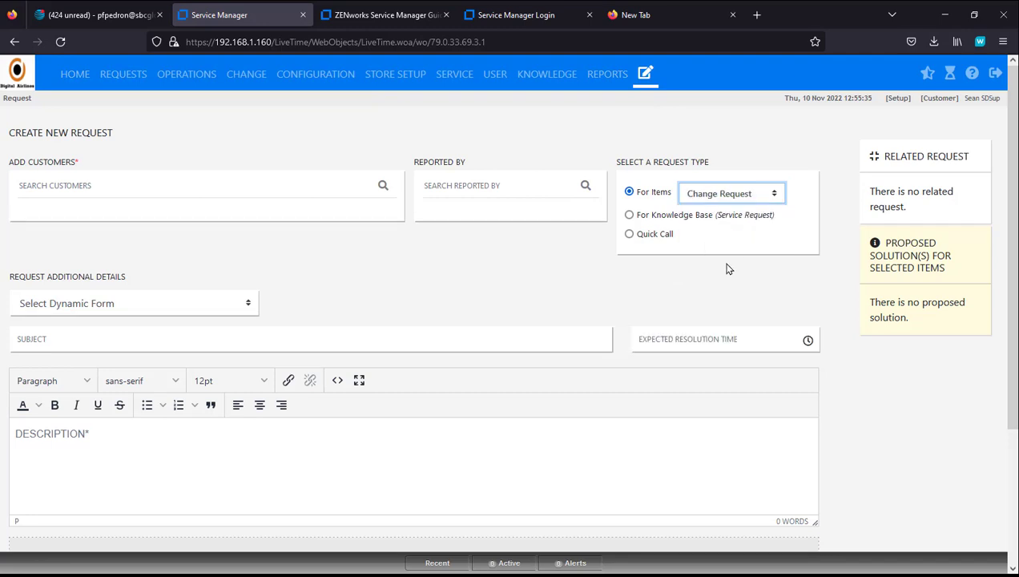
left_click(249, 303)
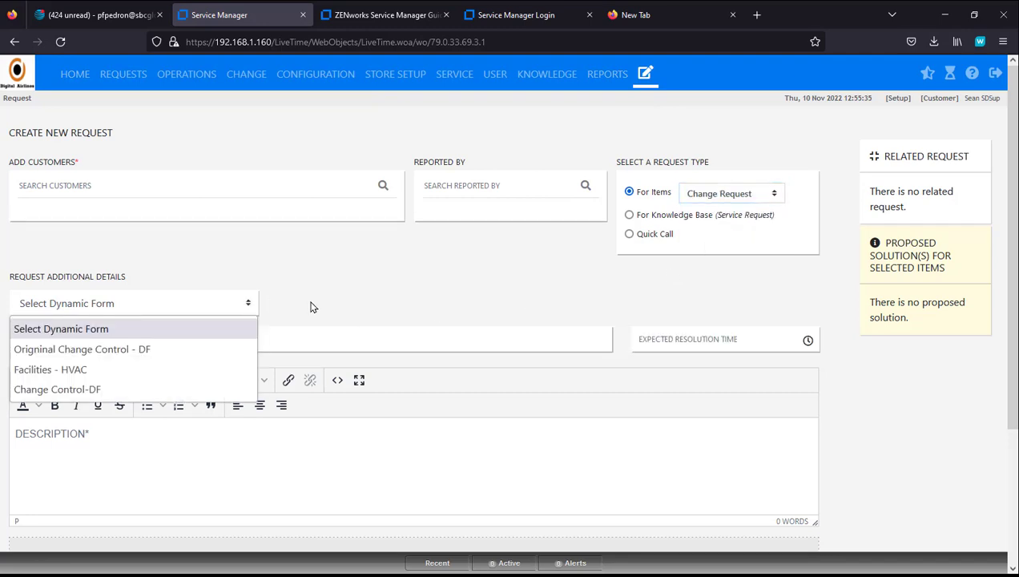
left_click(375, 297)
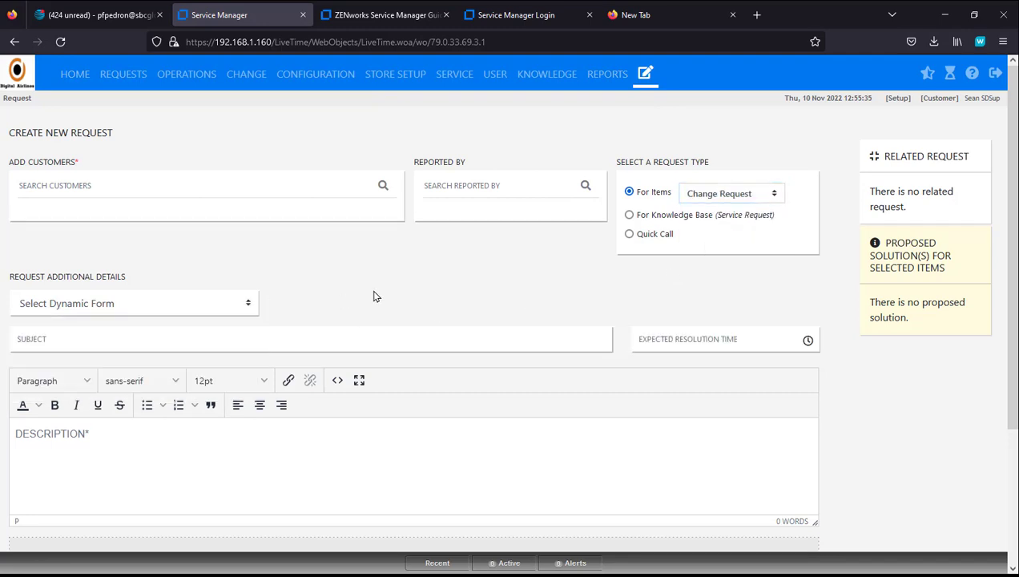
left_click(629, 234)
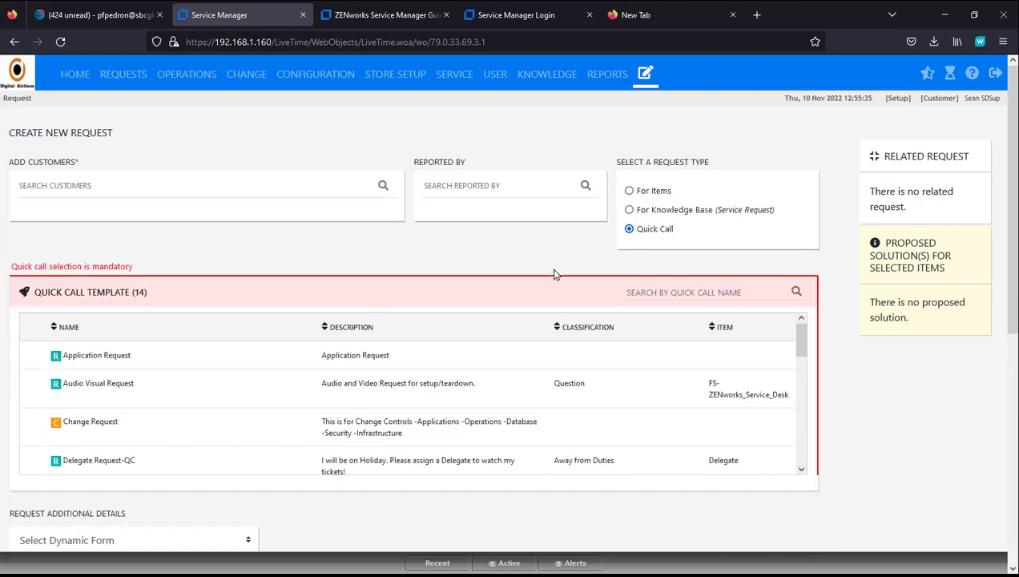
left_click(95, 424)
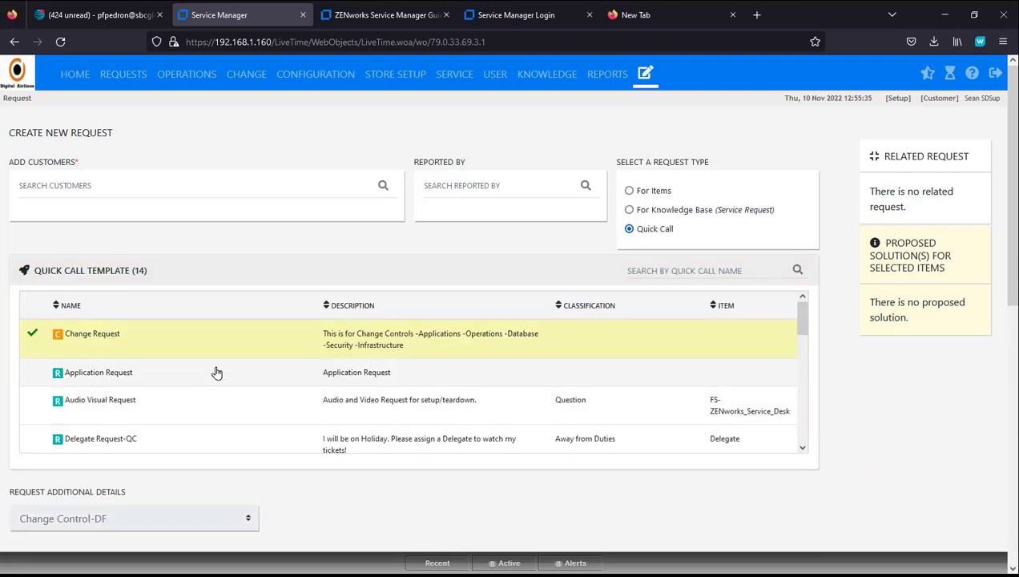
Step: Tick Application and Database changes, set High urgency, and submit the request
scroll(352, 376, "down", 3)
scroll(466, 471, "down", 3)
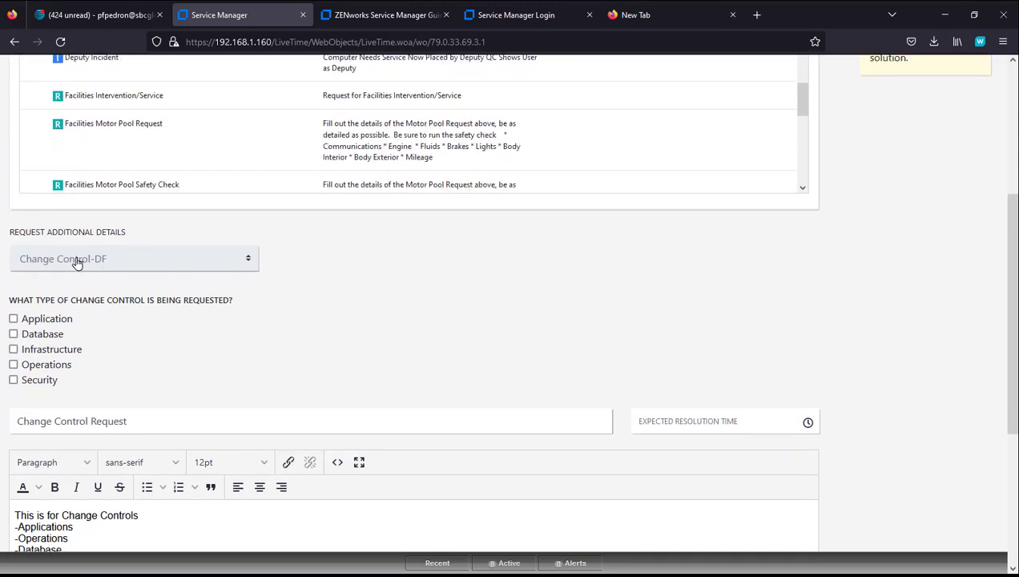
left_click(13, 318)
left_click(12, 334)
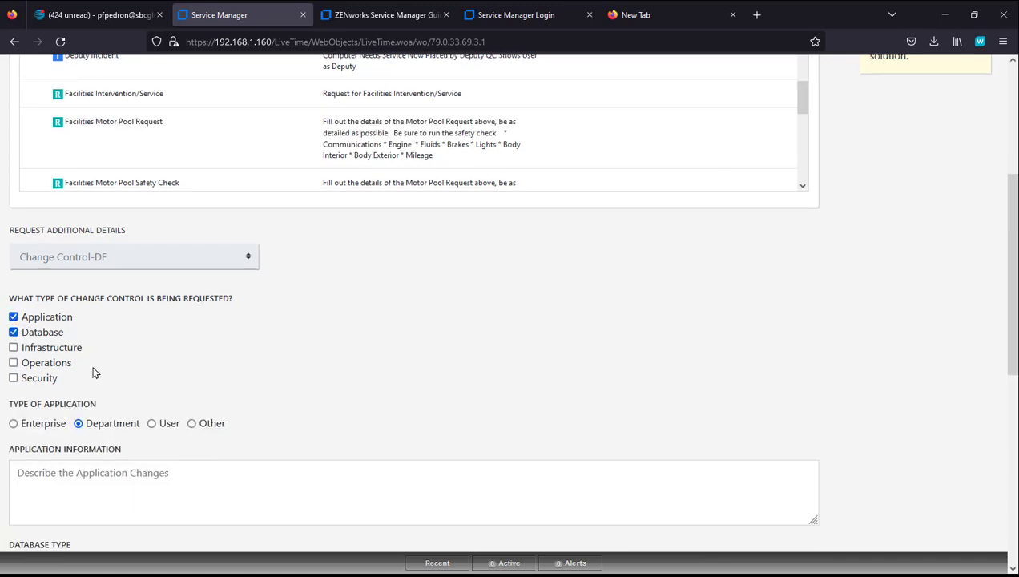
scroll(92, 371, "down", 3)
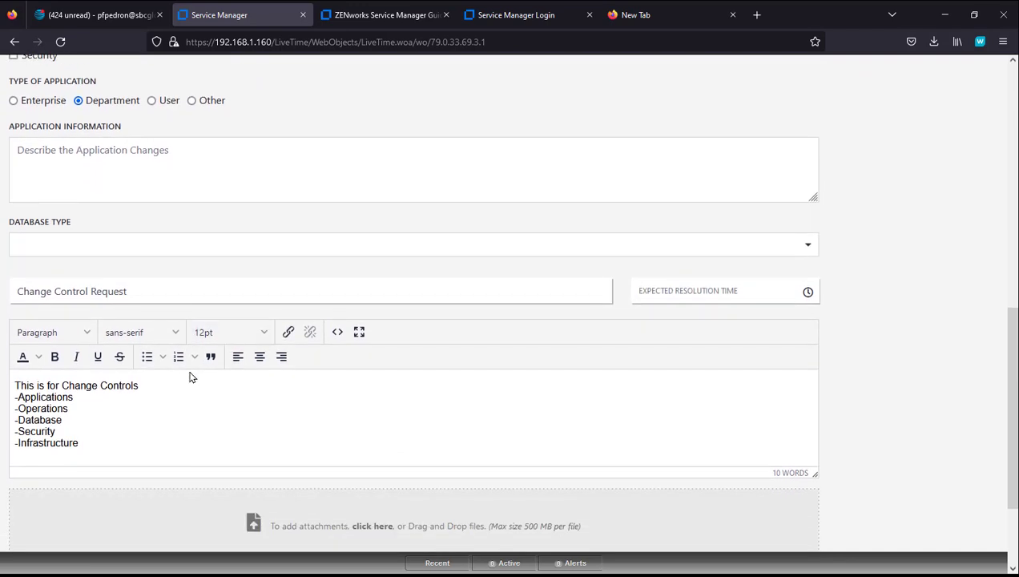
scroll(561, 425, "down", 2)
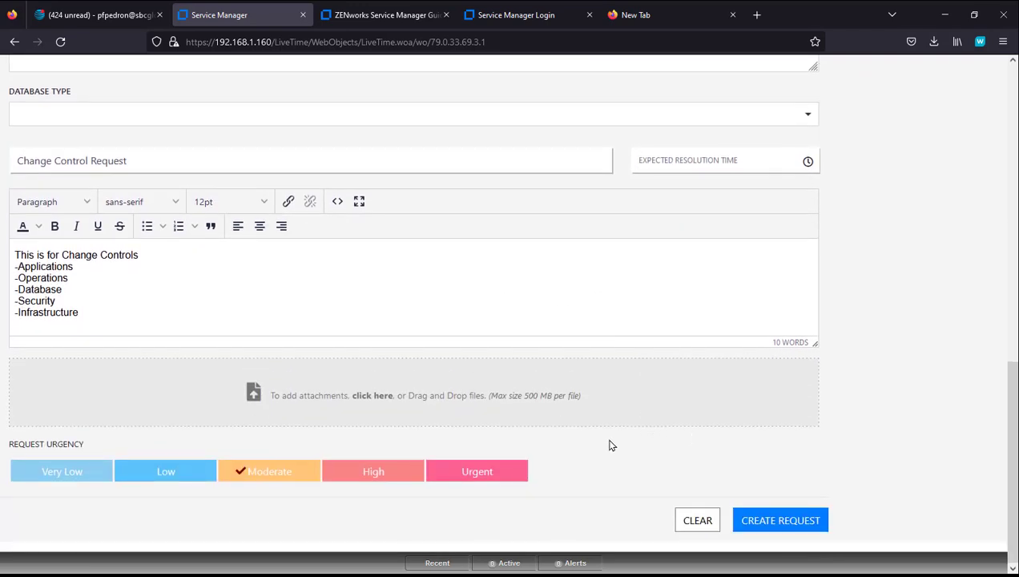
left_click(376, 471)
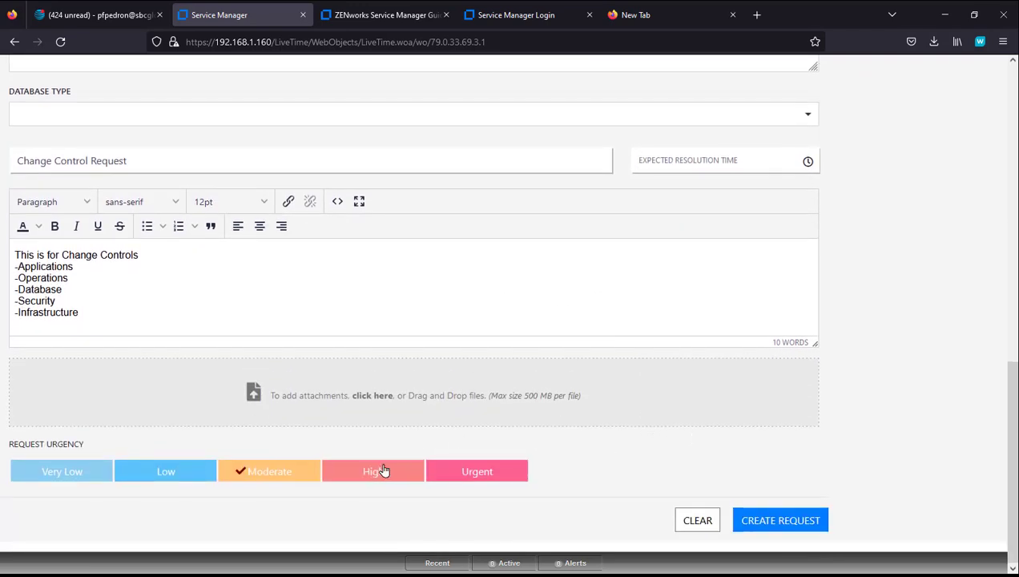
left_click(791, 522)
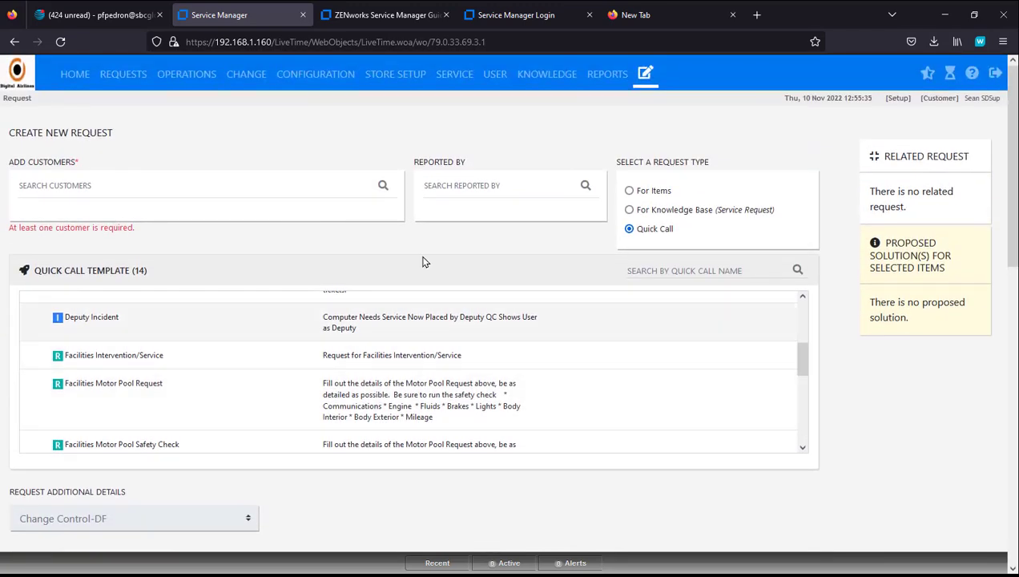
Step: Add the suggested customer, create the request, and open the new request 100511
left_click(135, 187)
type("se")
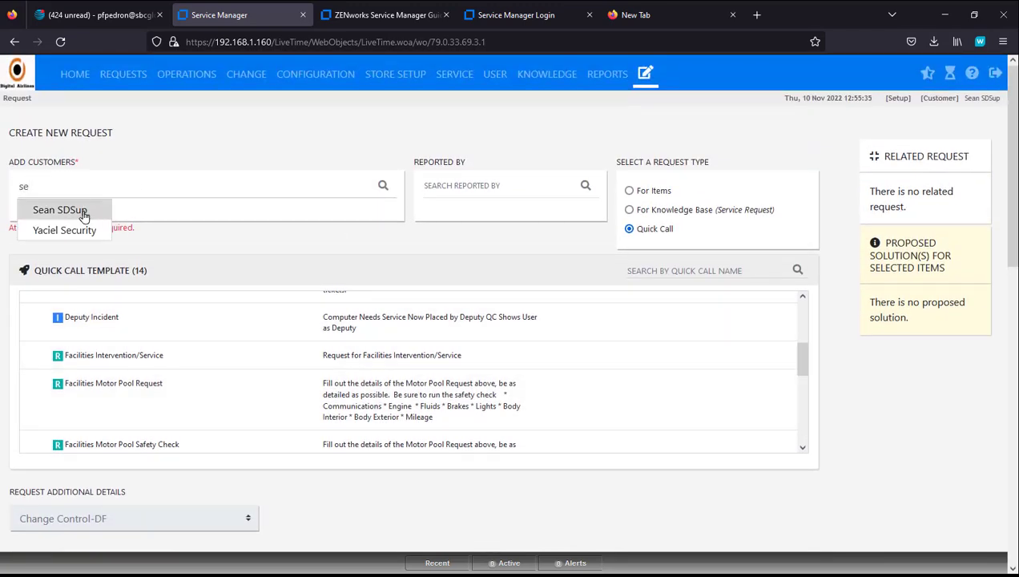
left_click(84, 213)
scroll(721, 400, "down", 5)
scroll(881, 465, "down", 5)
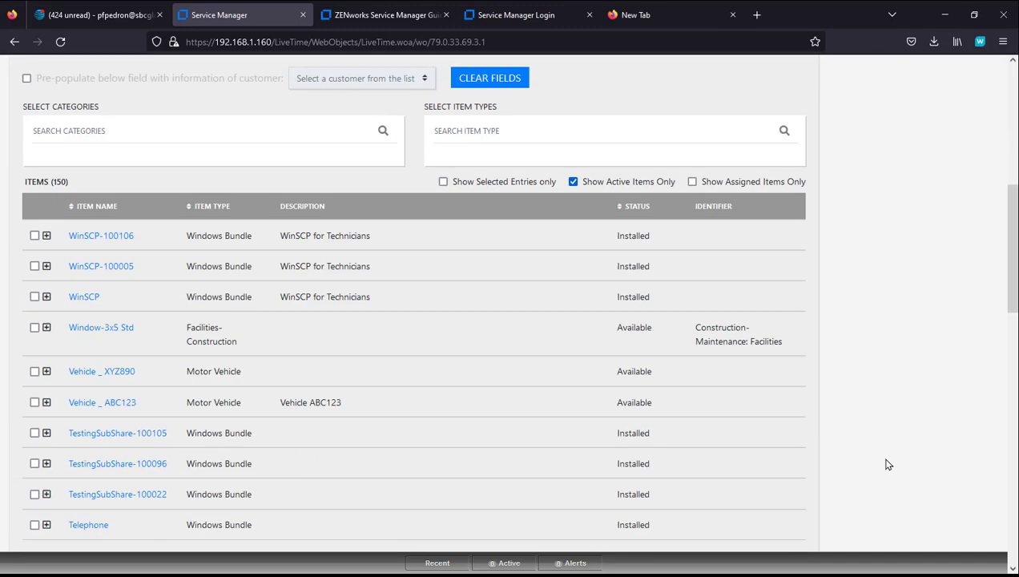
scroll(888, 464, "down", 6)
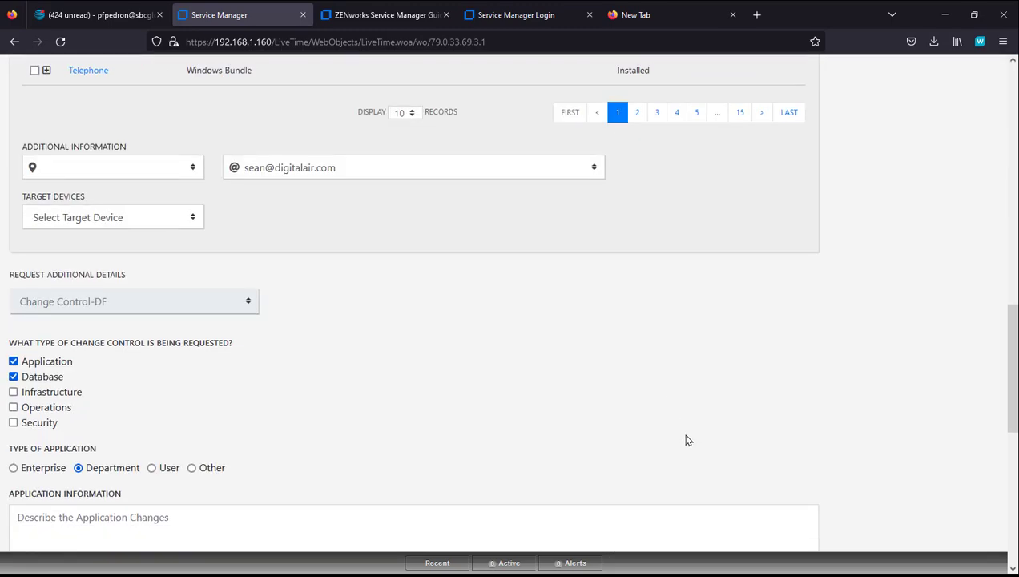
scroll(687, 432, "down", 6)
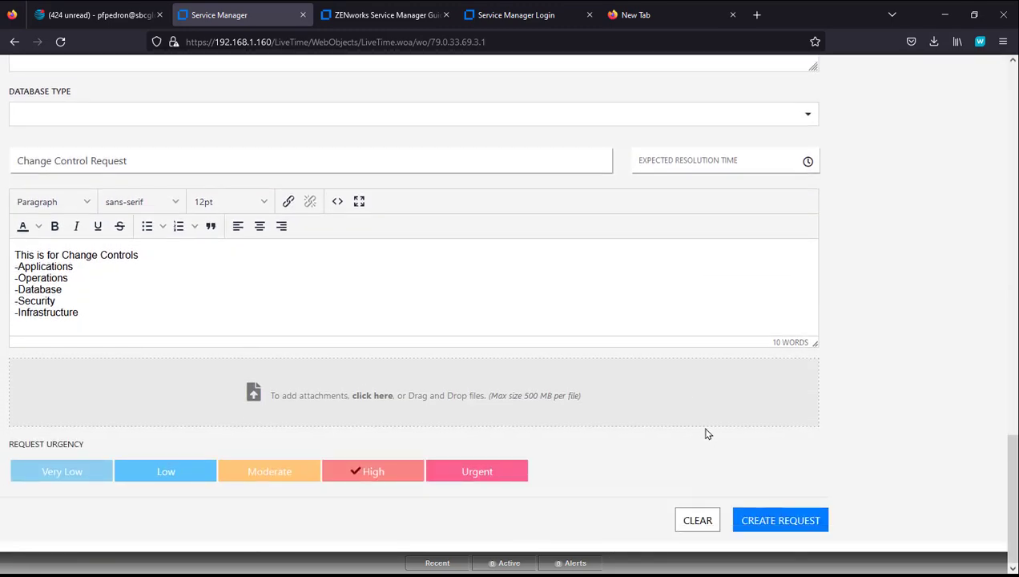
left_click(766, 515)
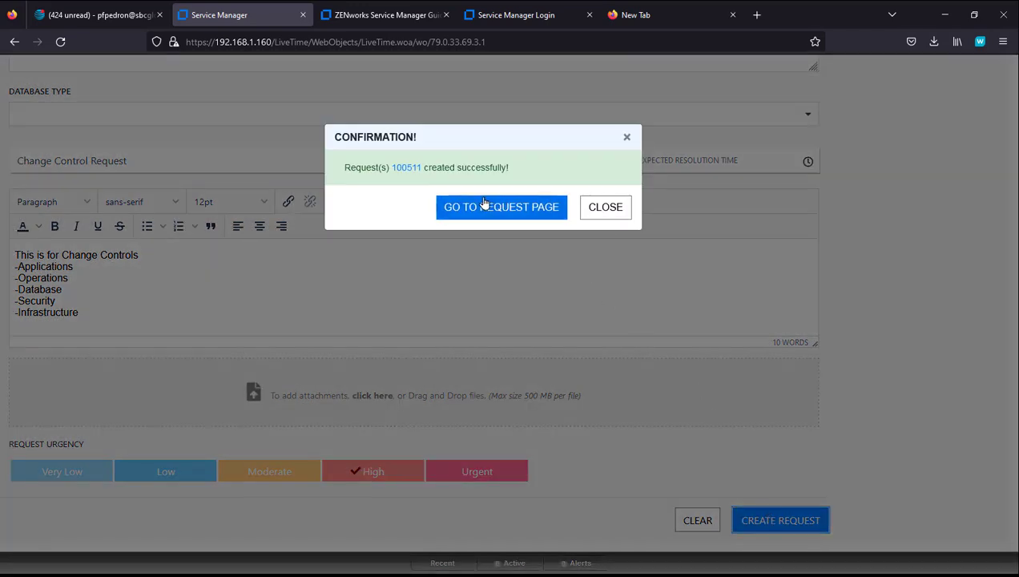
left_click(411, 171)
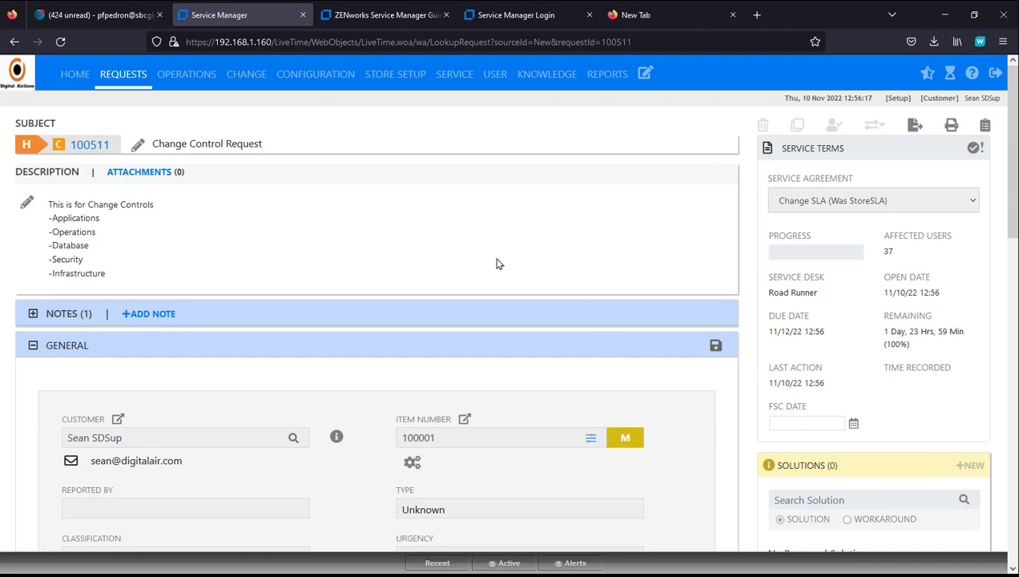
Step: Log back in with a saved technician login and open change request 100510 from Change Requests
left_click(992, 75)
left_click(552, 295)
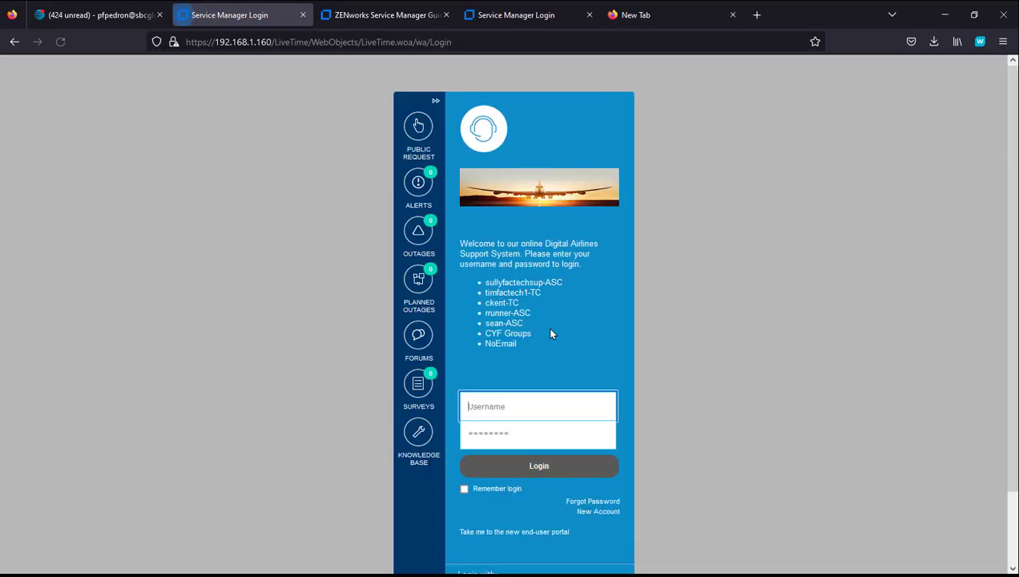
left_click(522, 405)
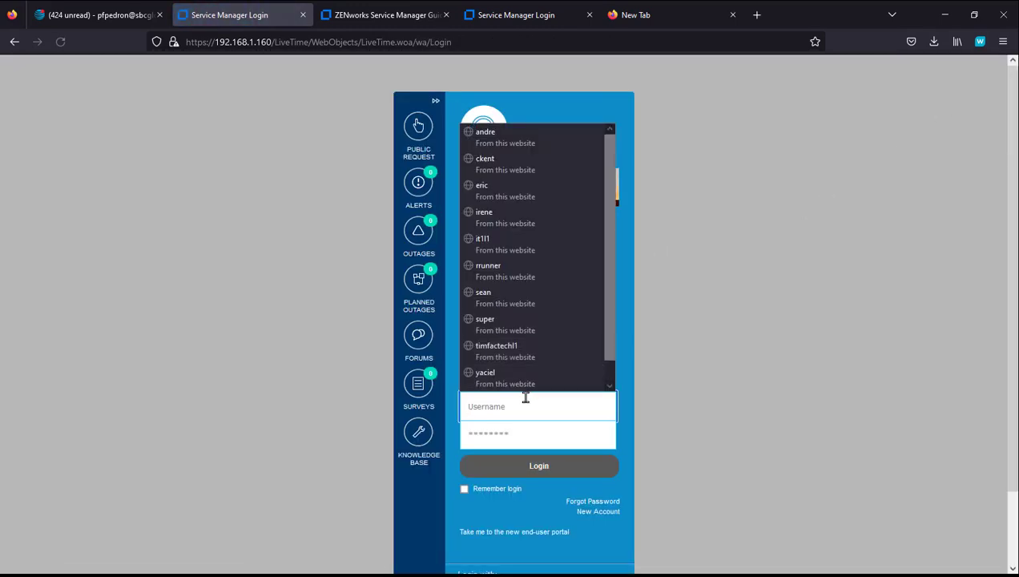
left_click(502, 239)
left_click(509, 465)
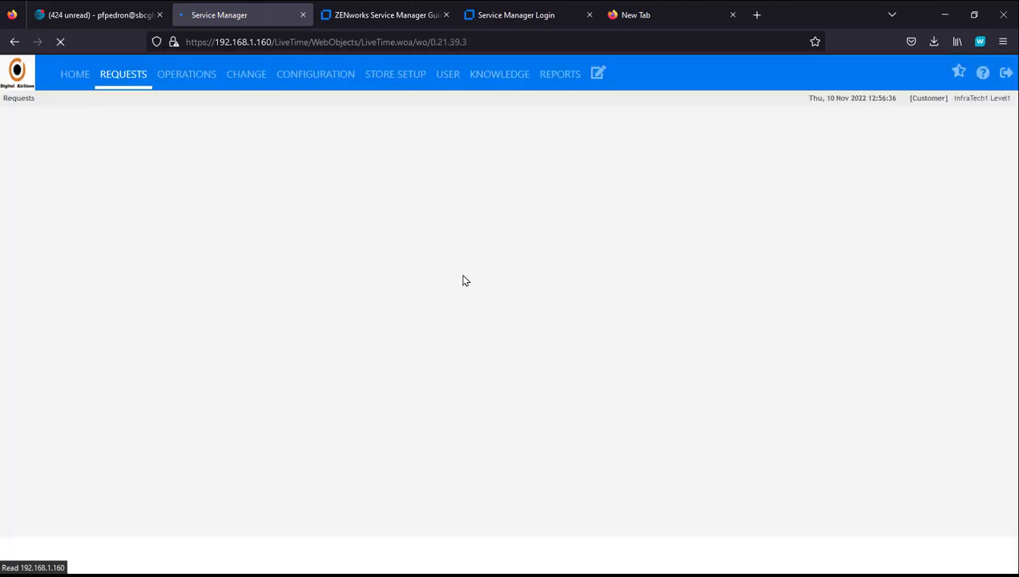
left_click(366, 140)
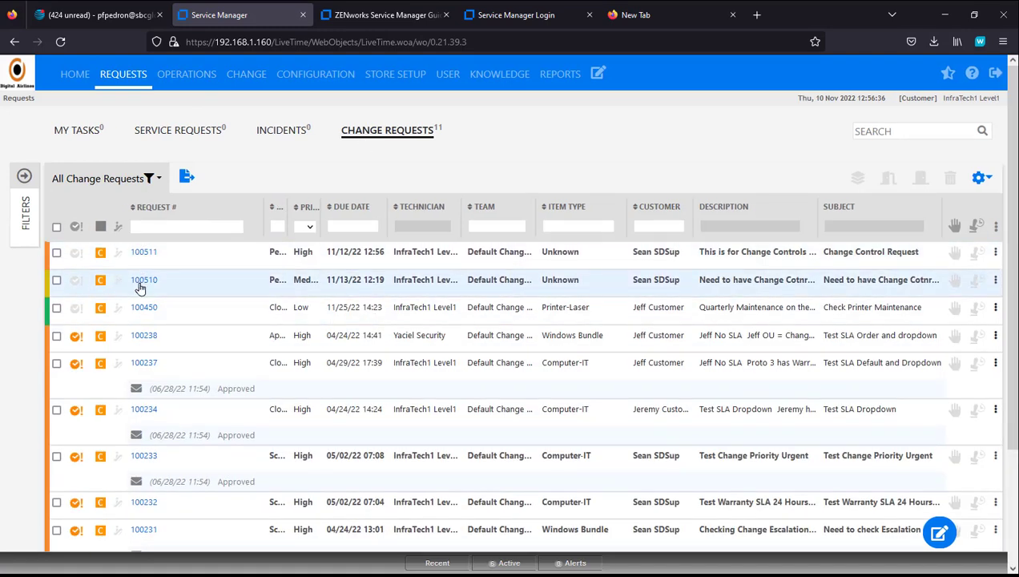
left_click(141, 281)
Step: Set the change request's Next Action to Aborted / Cancelled
scroll(514, 315, "down", 3)
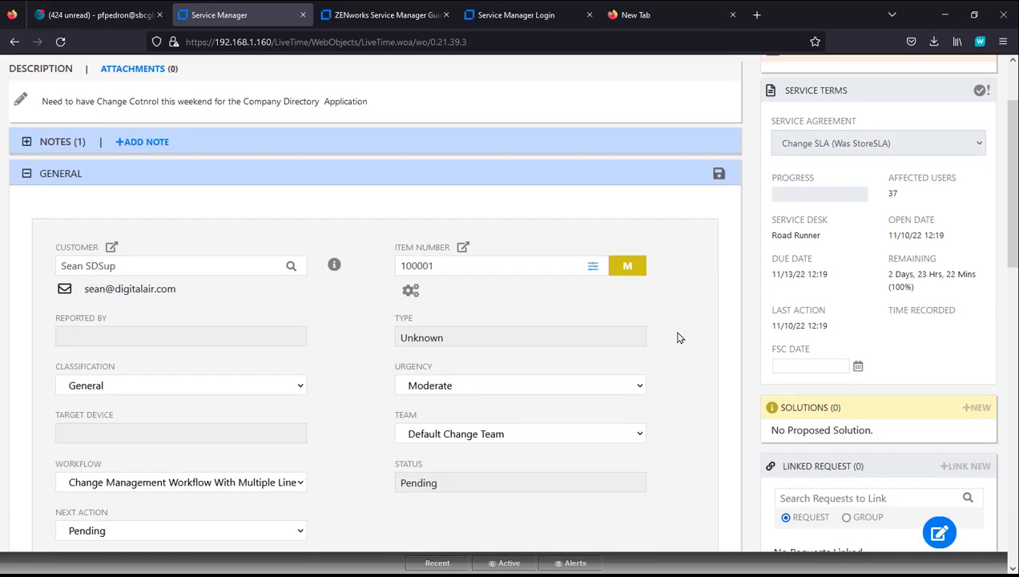
scroll(679, 337, "down", 3)
left_click(301, 307)
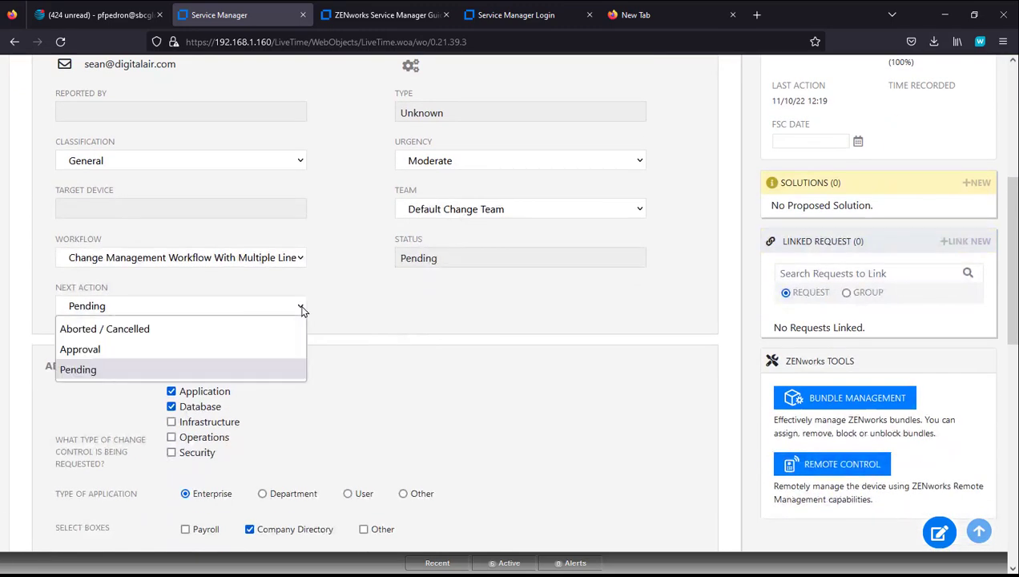
left_click(213, 331)
Step: Make Infrastructure the only change type, dropping Application and Database, with Core Router selected
scroll(363, 321, "down", 3)
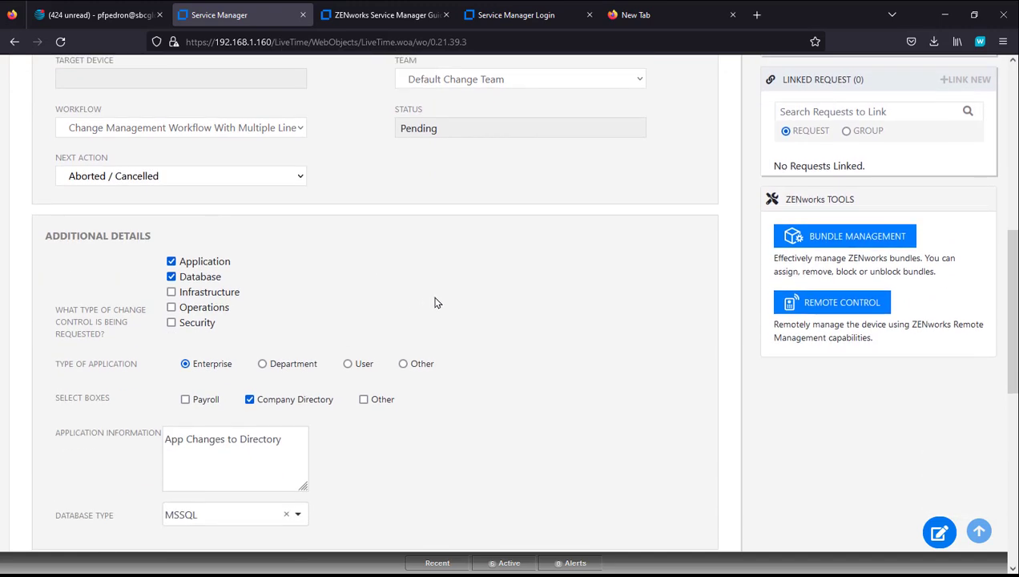
left_click(170, 228)
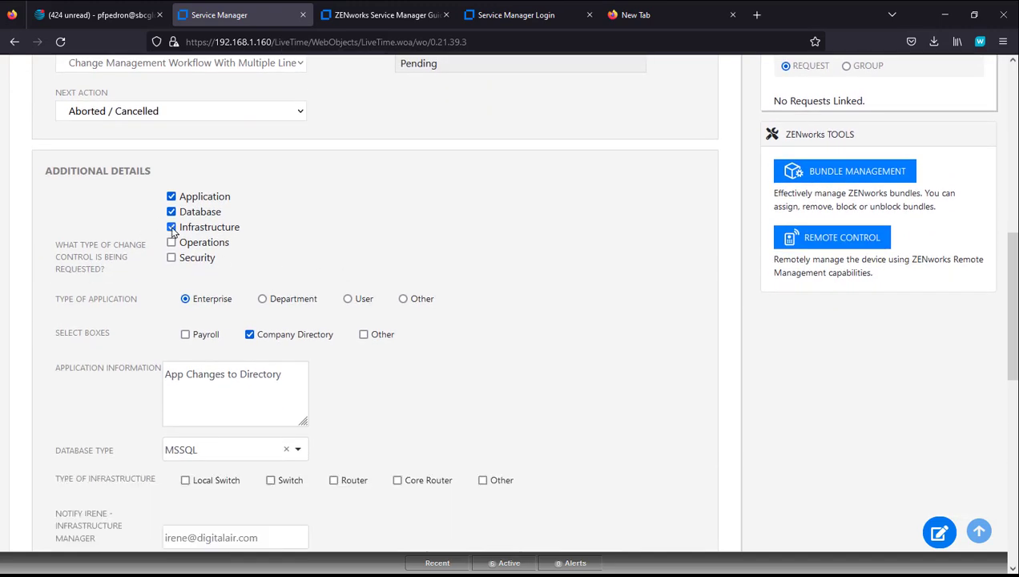
left_click(171, 228)
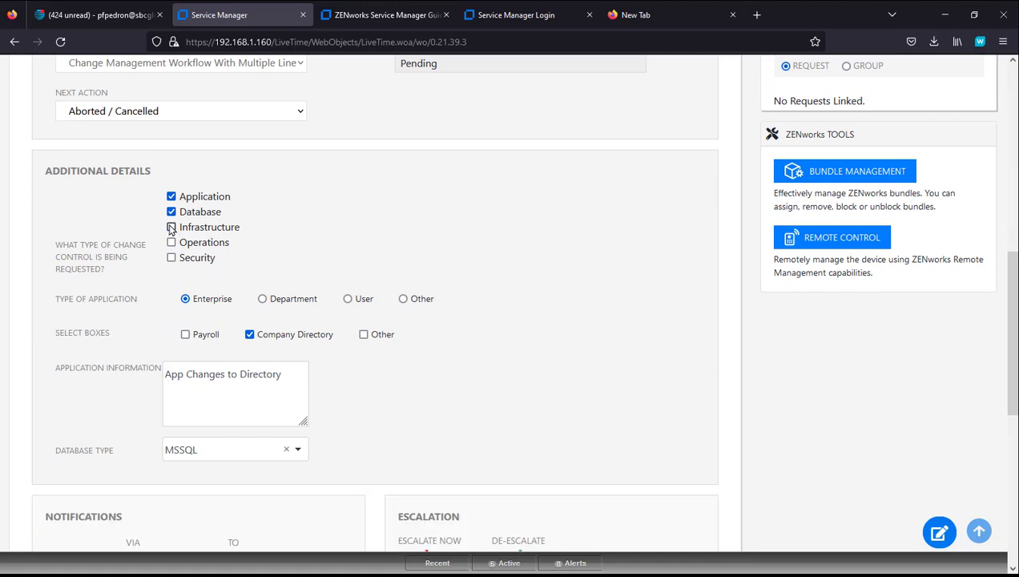
left_click(170, 212)
left_click(171, 196)
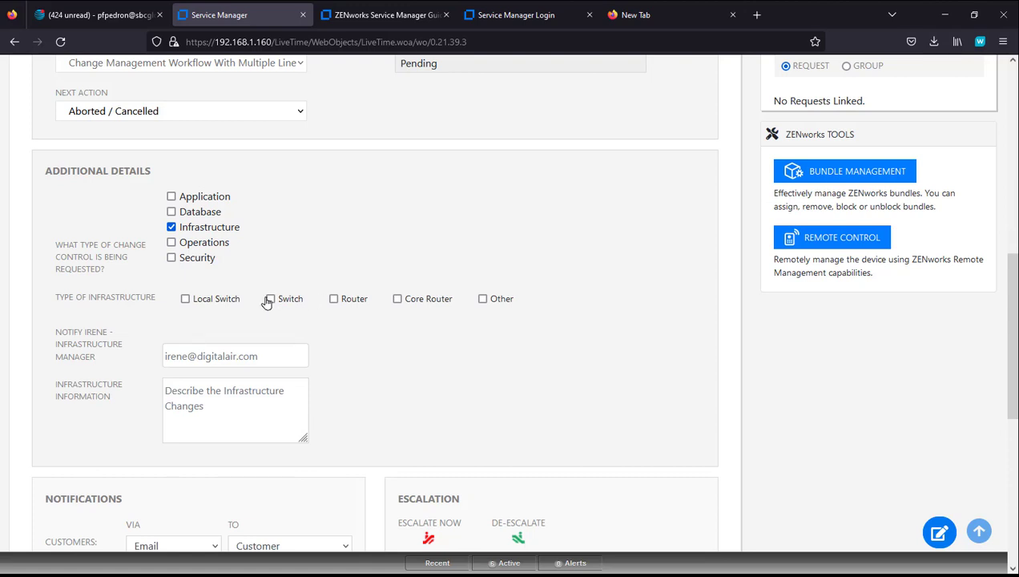
left_click(398, 299)
Step: Save the General section changes to request 100510
scroll(476, 353, "down", 3)
scroll(564, 311, "down", 3)
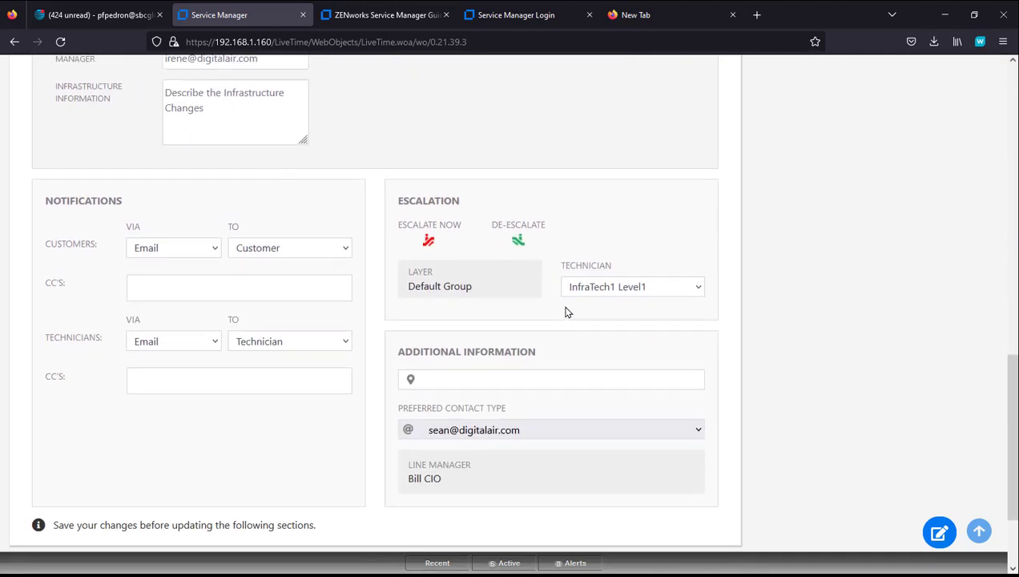
scroll(575, 309, "up", 3)
scroll(601, 285, "up", 3)
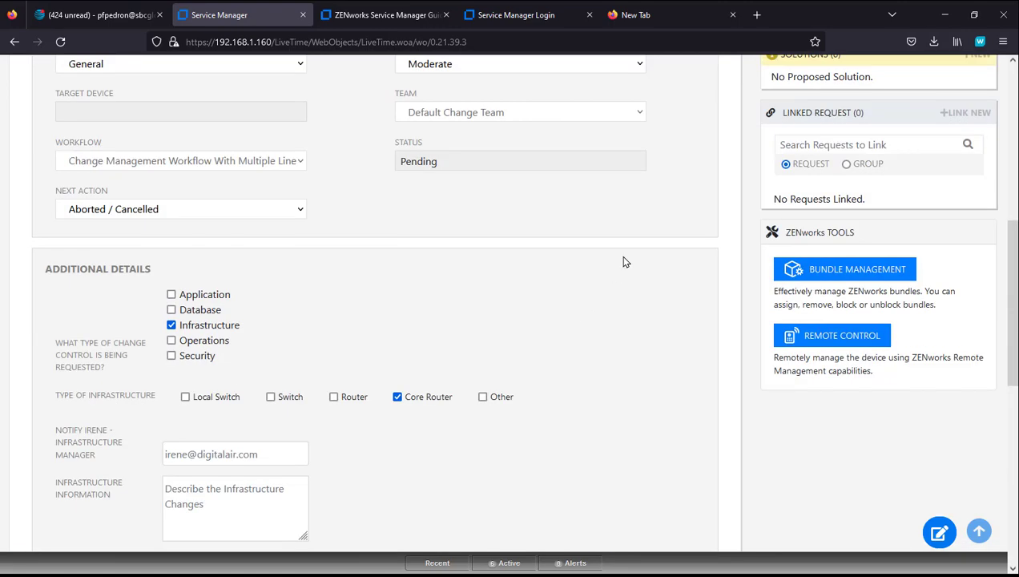
scroll(583, 343, "down", 5)
scroll(573, 338, "up", 6)
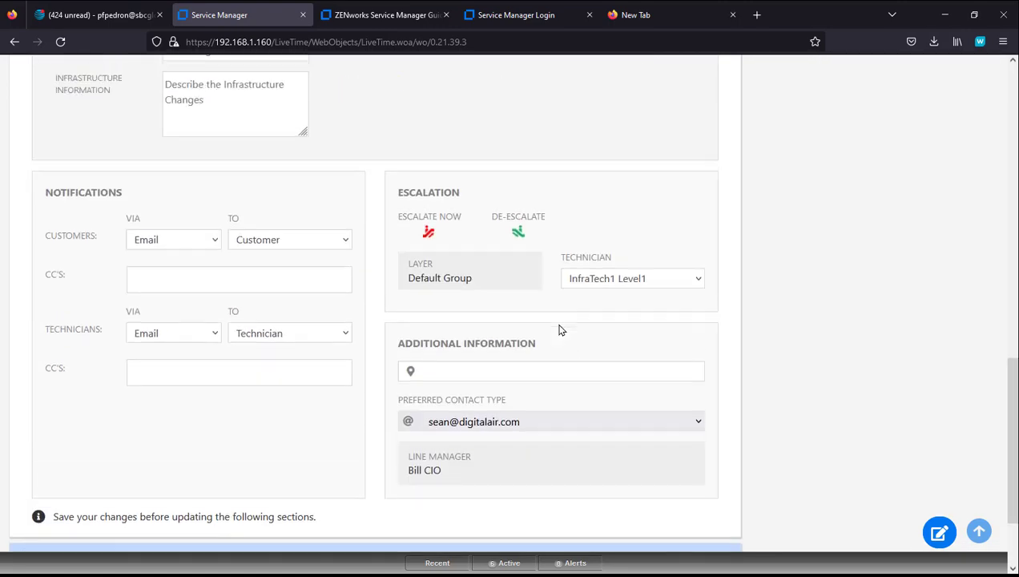
scroll(646, 258, "up", 4)
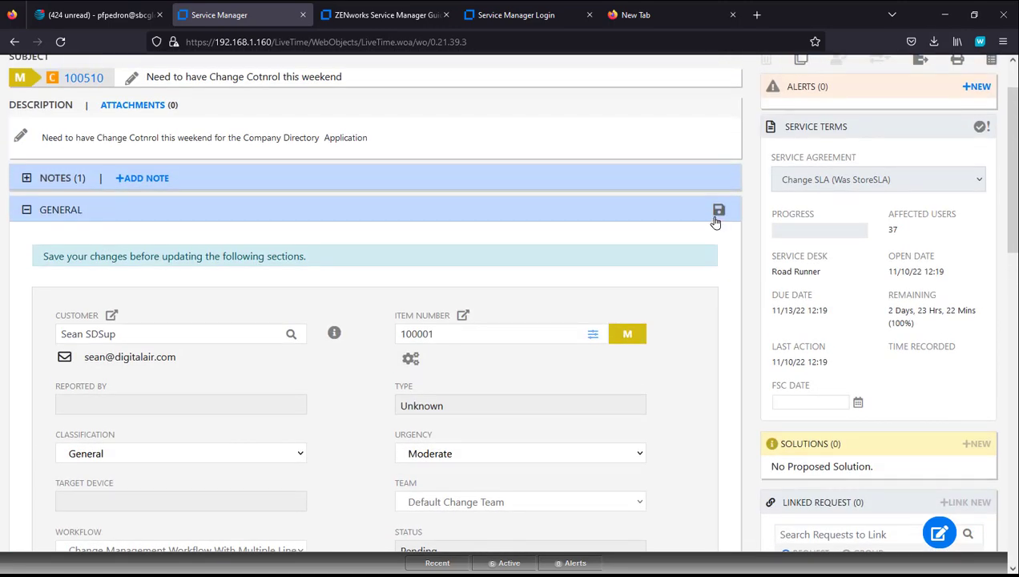
left_click(718, 211)
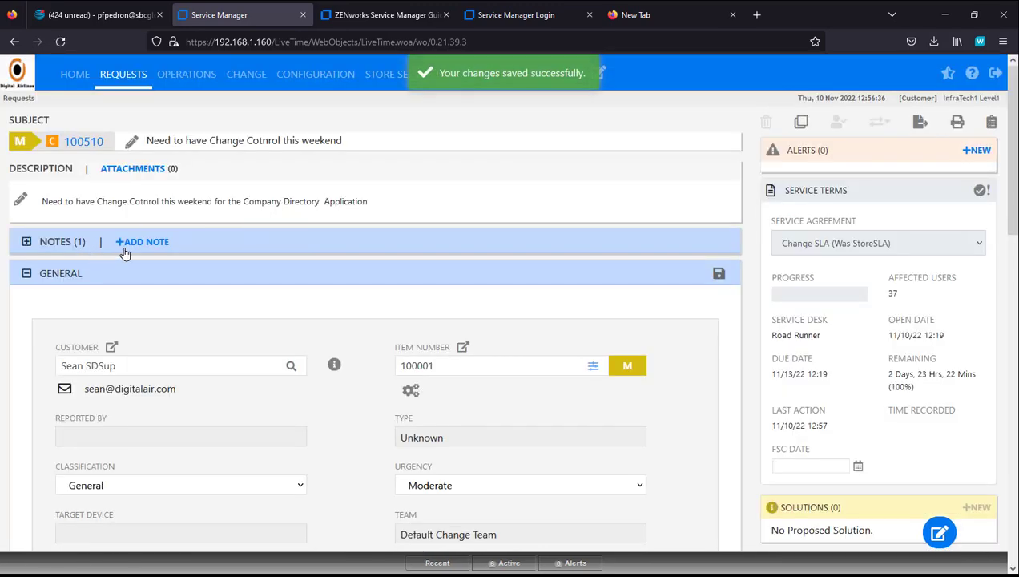
Step: Add the note 'NOt application or Database...updated Router' to request 100510
left_click(143, 241)
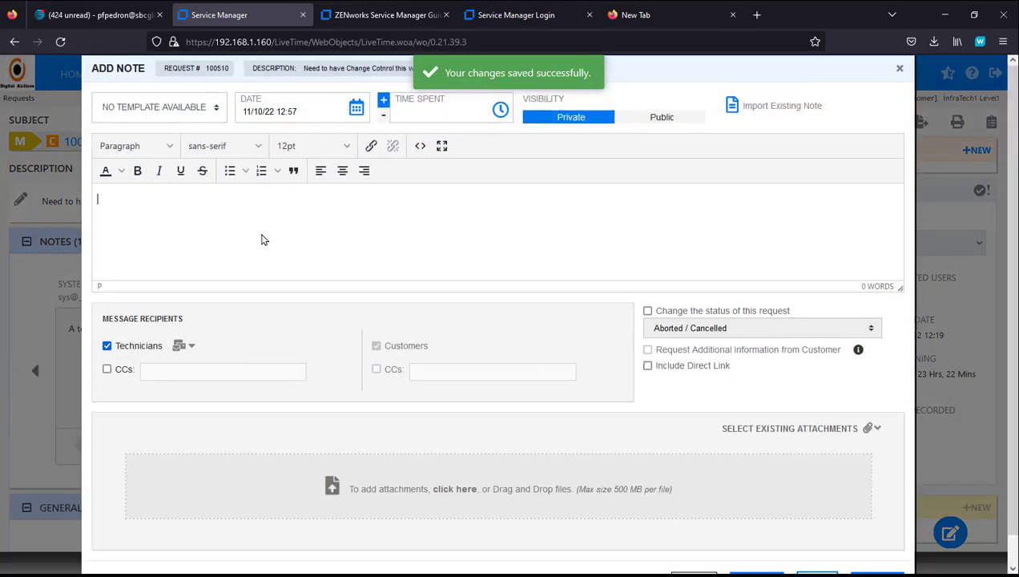
type("NOt application or Database...updated")
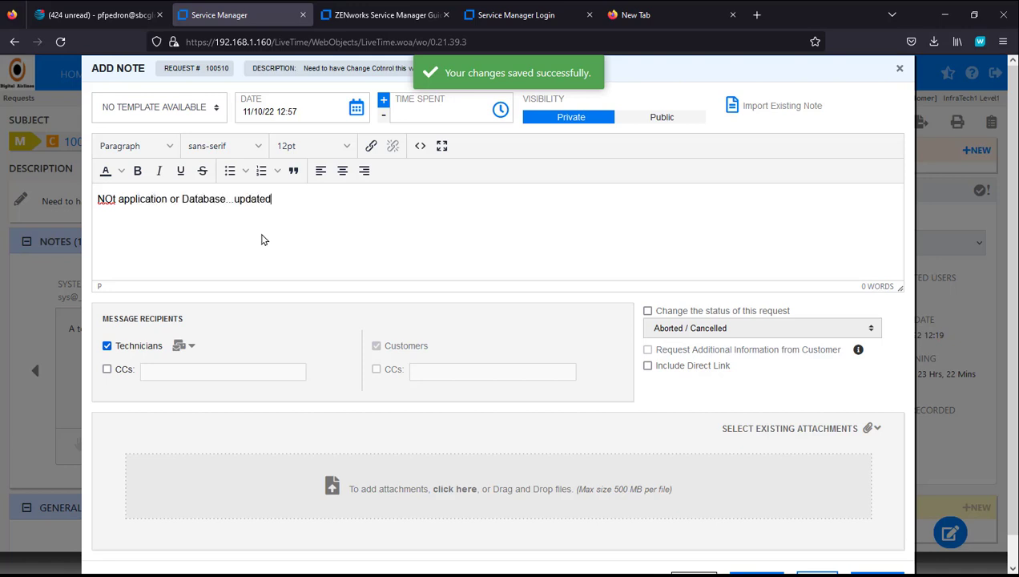
type("Router")
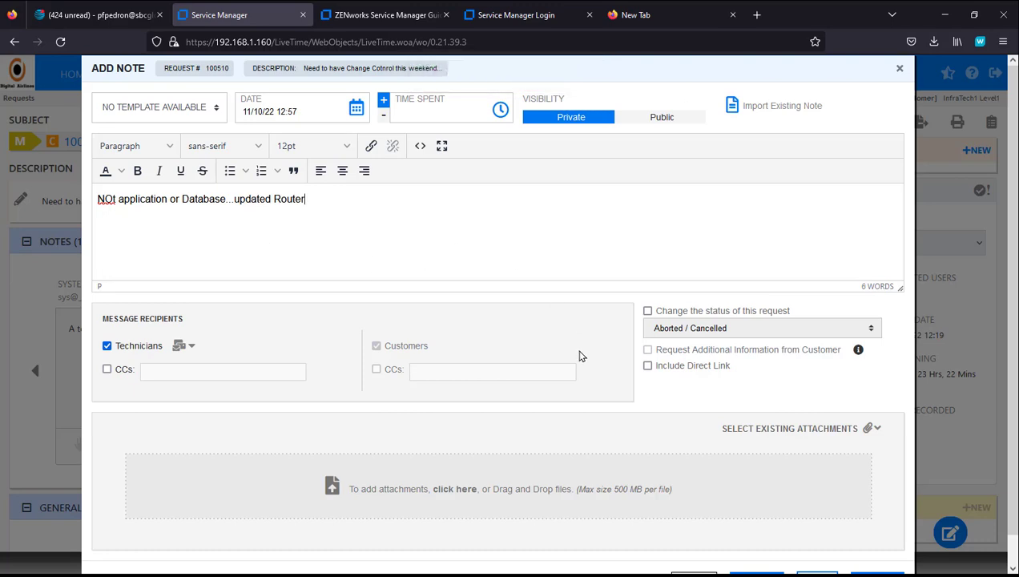
scroll(819, 510, "down", 1)
left_click(877, 551)
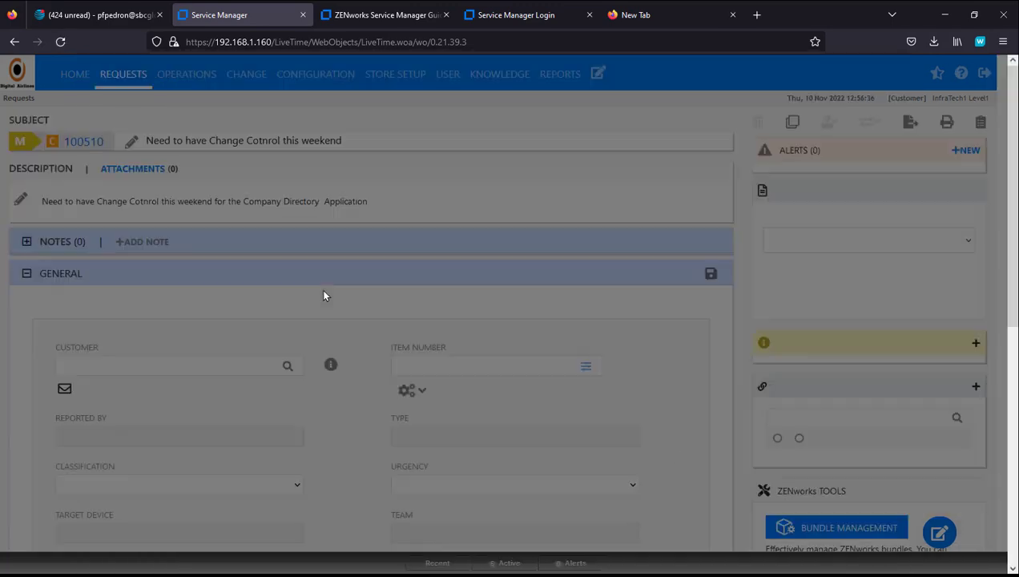
Step: Page through Advanced Item Search, open item SupWSProto1's details, then finish viewing it
left_click(593, 367)
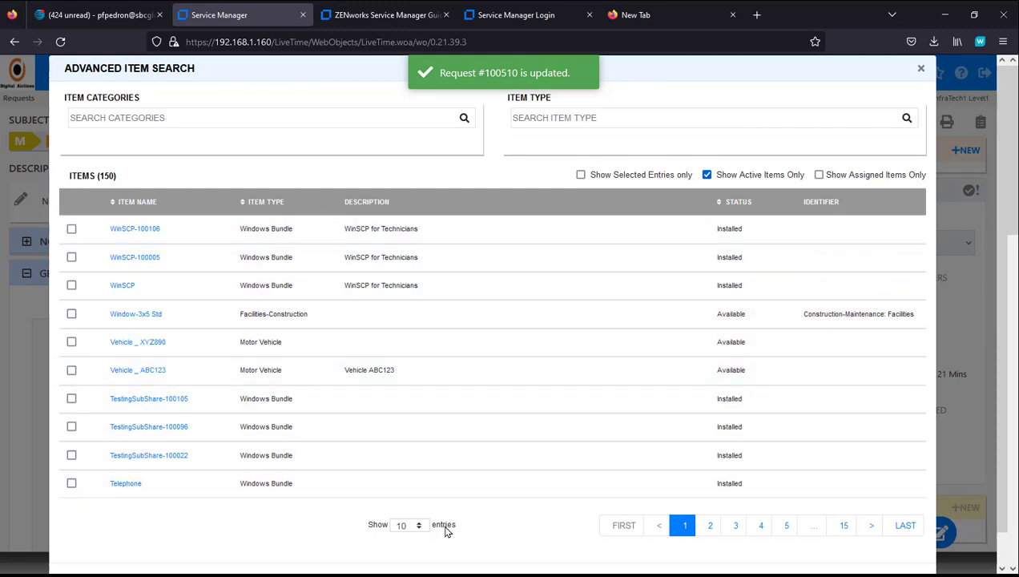
left_click(708, 525)
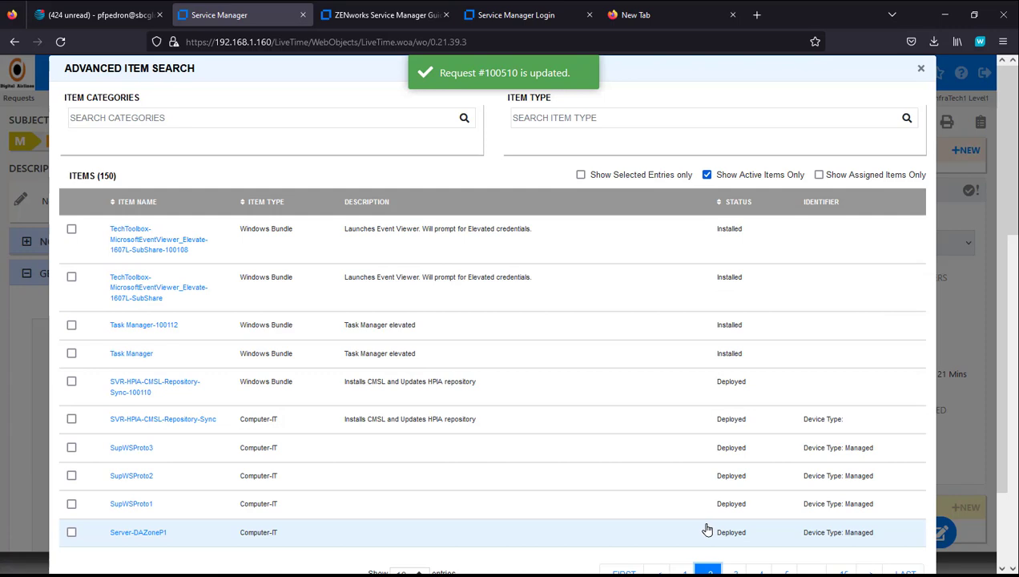
left_click(736, 571)
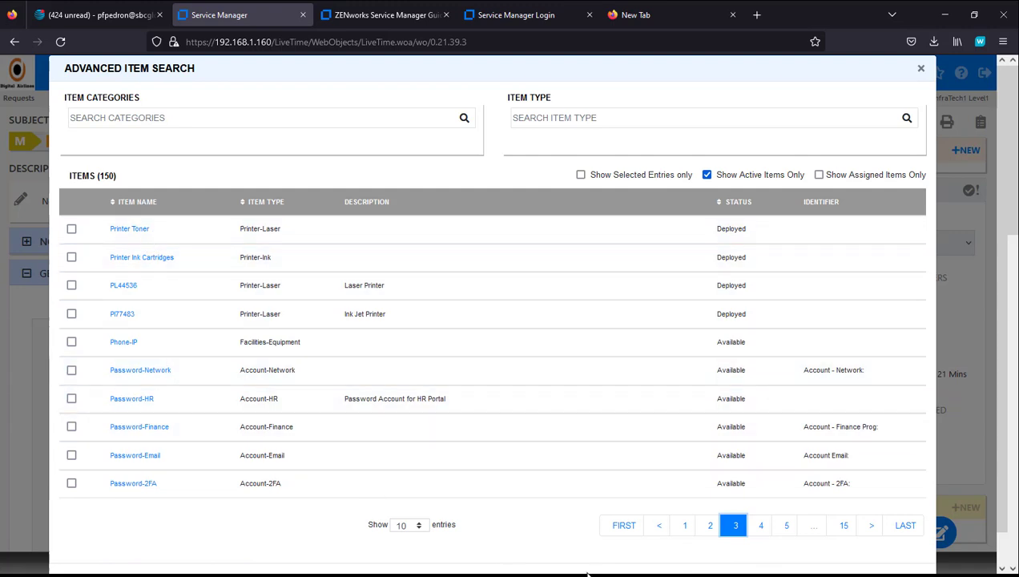
left_click(710, 527)
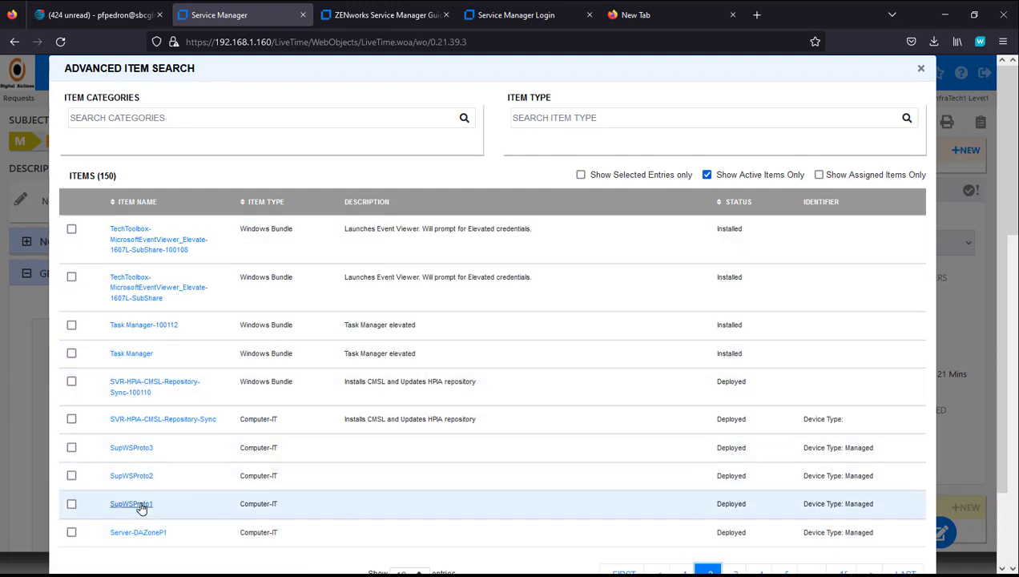
left_click(140, 505)
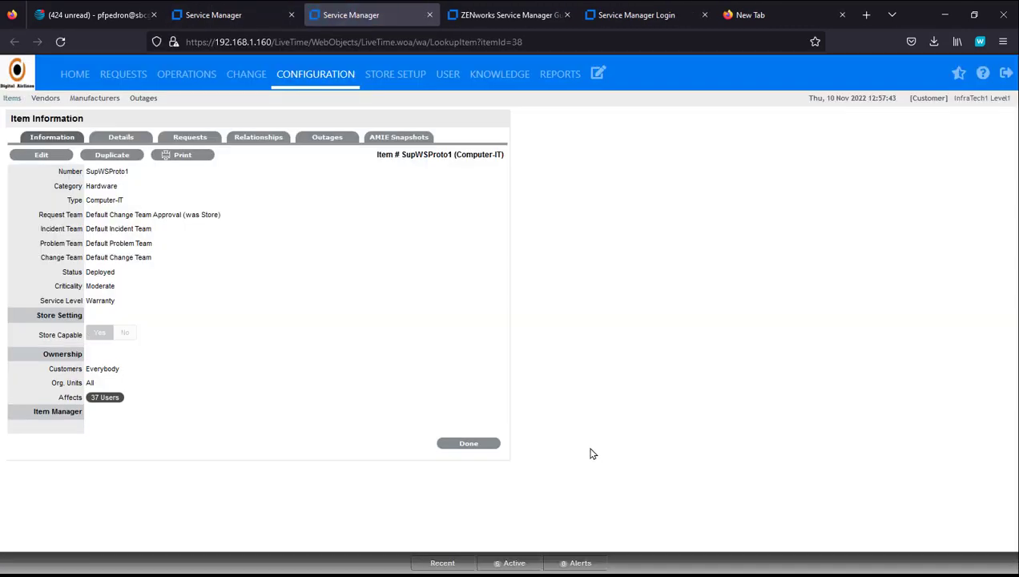
left_click(478, 443)
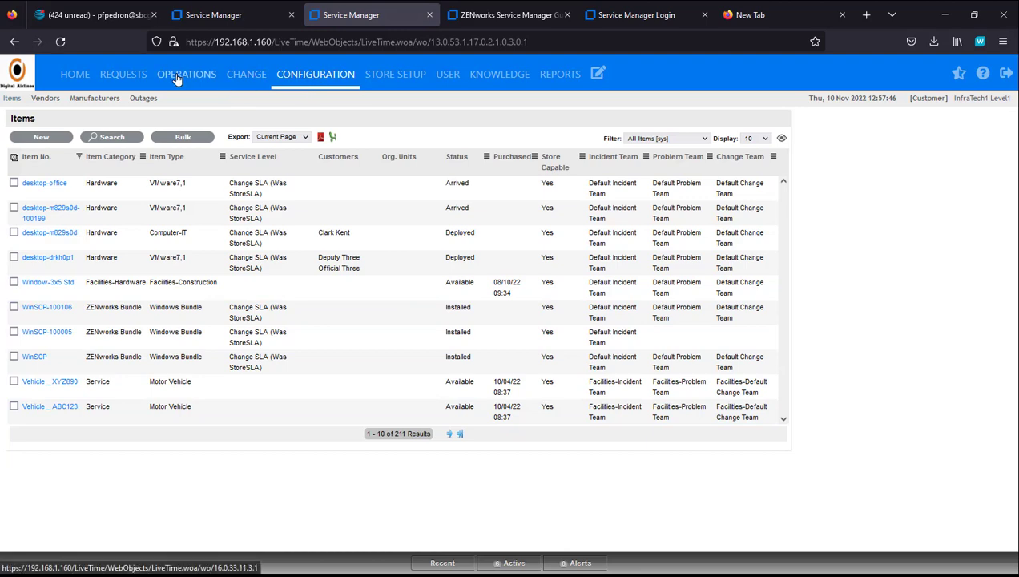
Step: Open change request 100511, check its Technician escalation options, and return to the Home dashboard
left_click(122, 77)
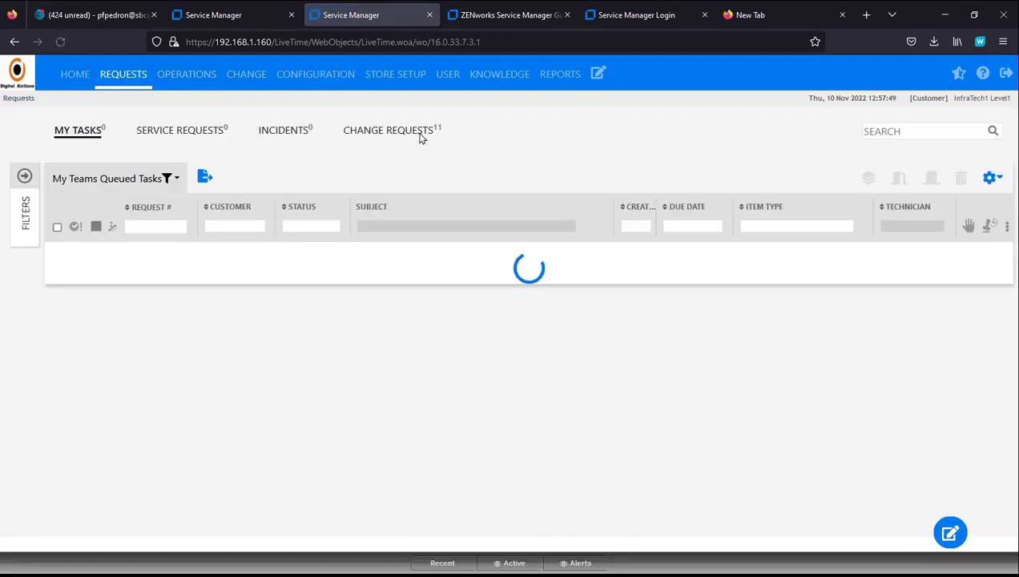
left_click(401, 137)
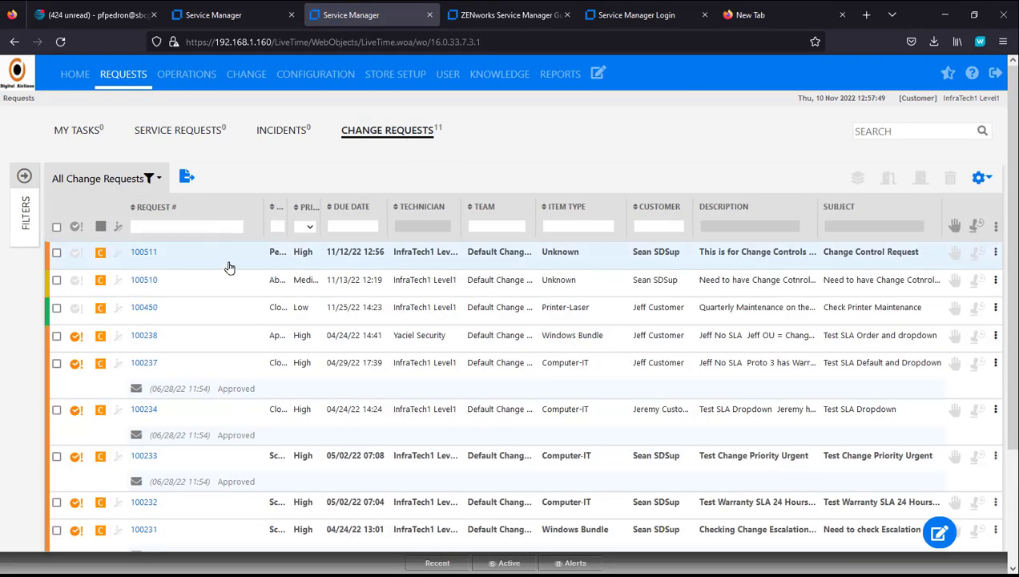
left_click(143, 254)
scroll(433, 331, "down", 3)
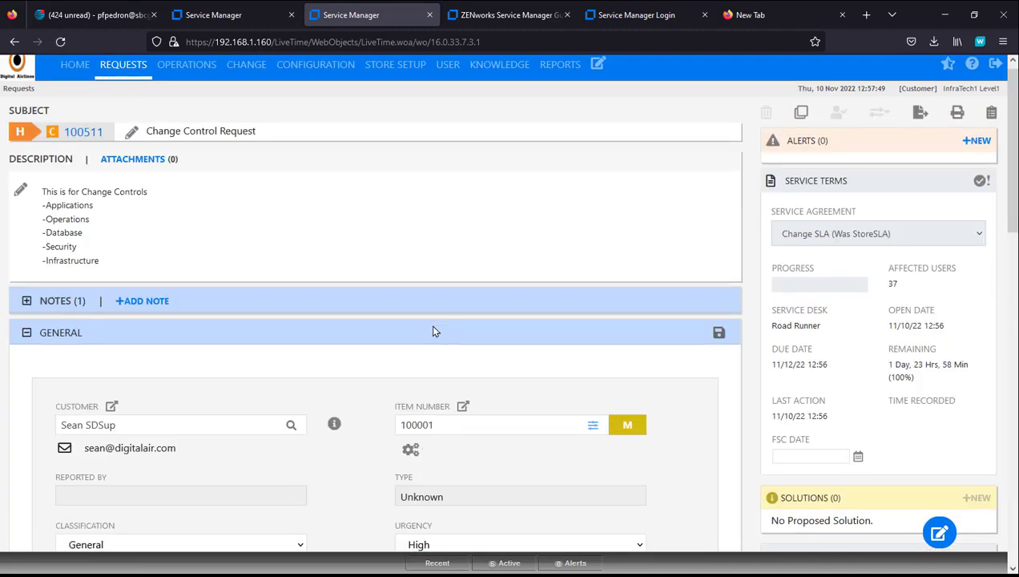
scroll(433, 331, "down", 6)
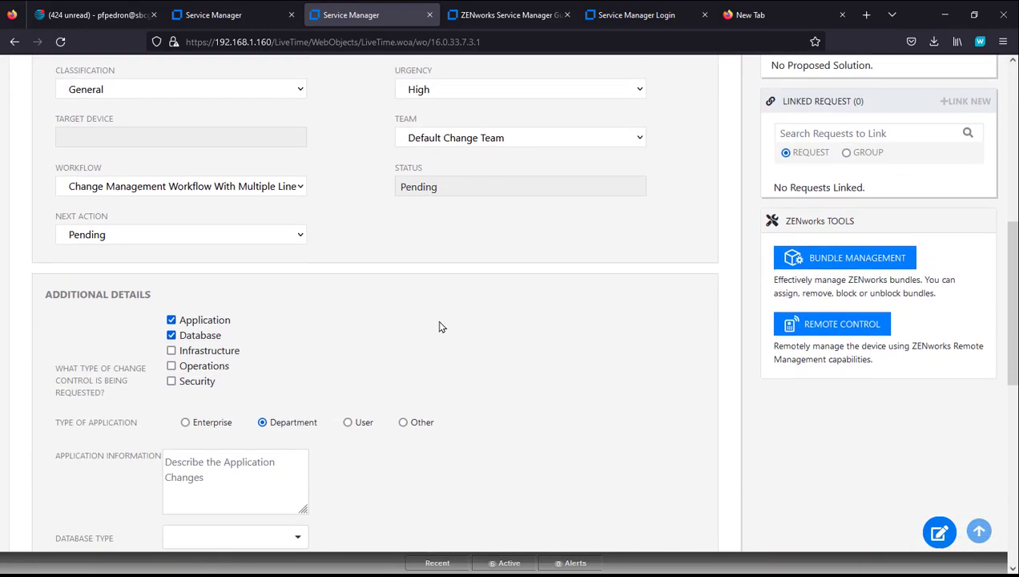
scroll(448, 325, "down", 3)
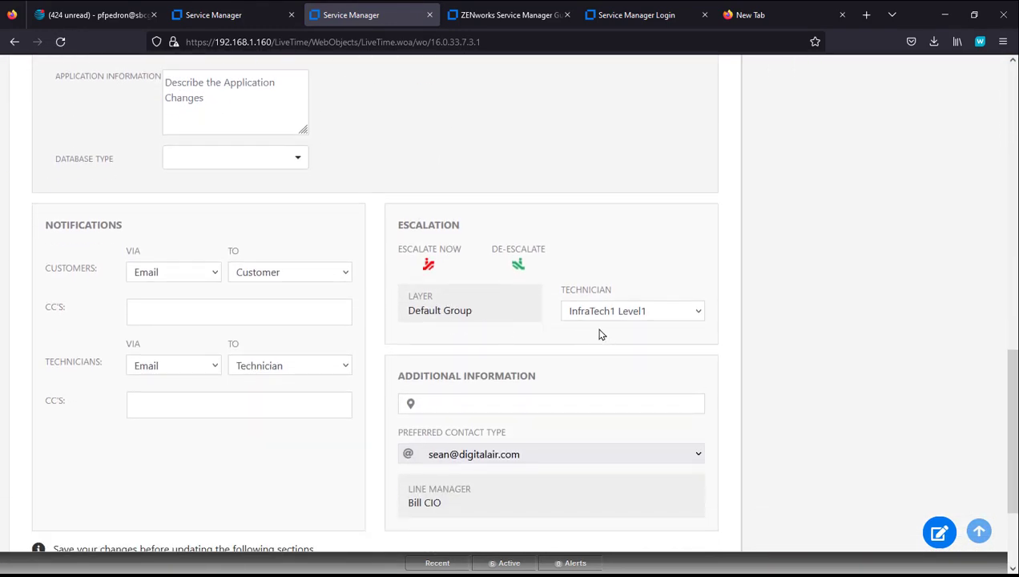
left_click(626, 318)
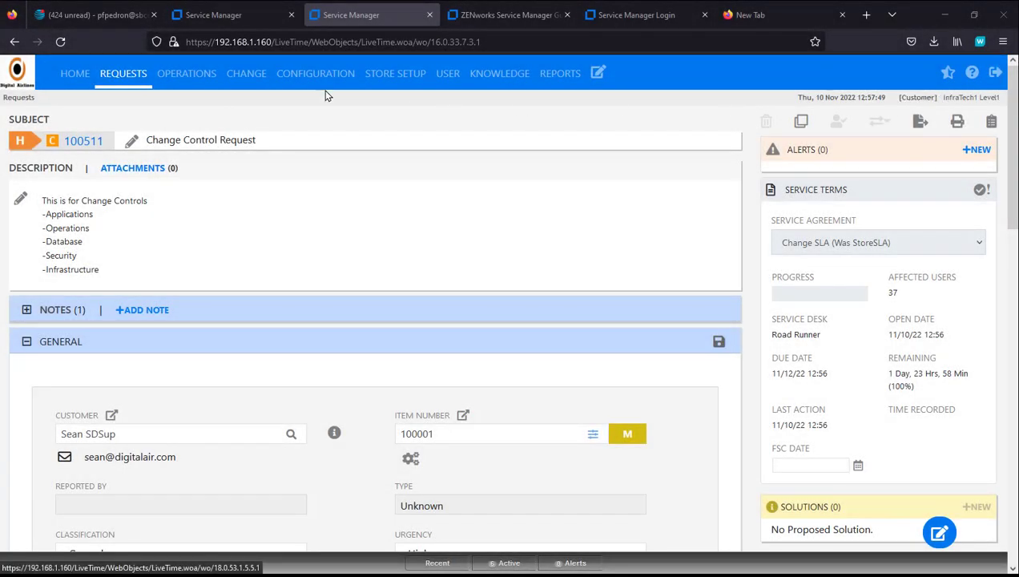
left_click(70, 79)
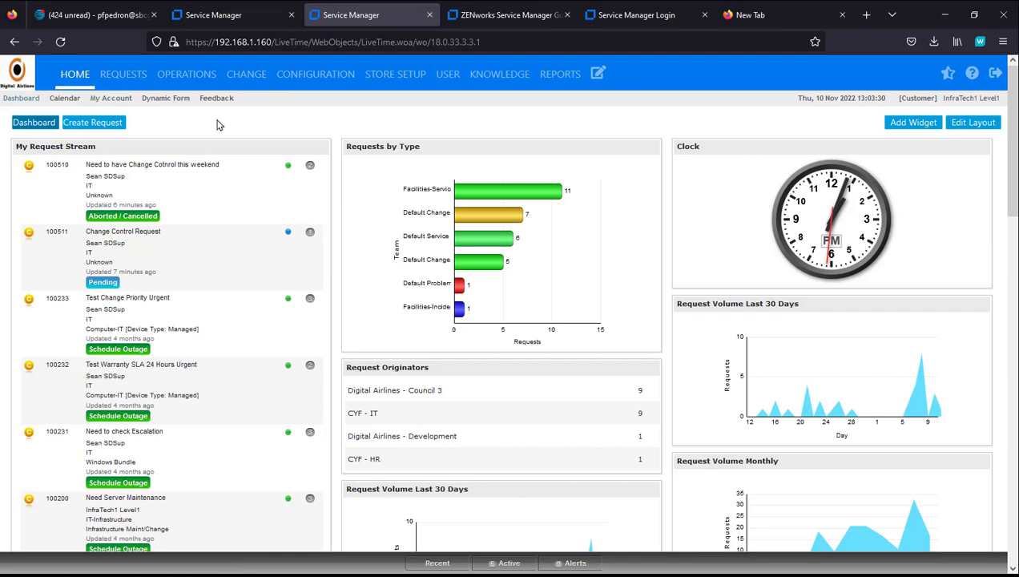
Step: Log out and sign back in with a saved user account
left_click(994, 73)
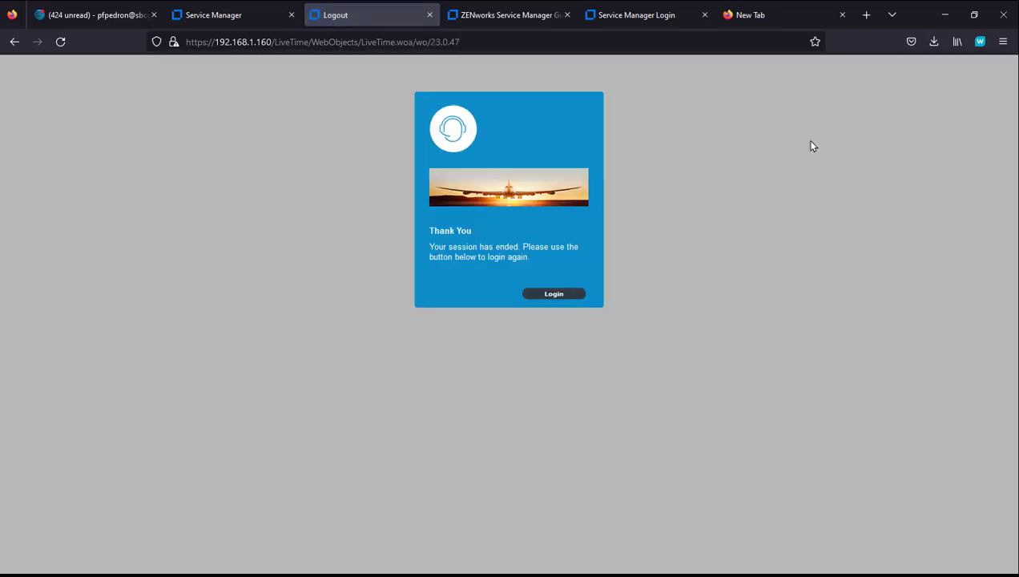
left_click(557, 294)
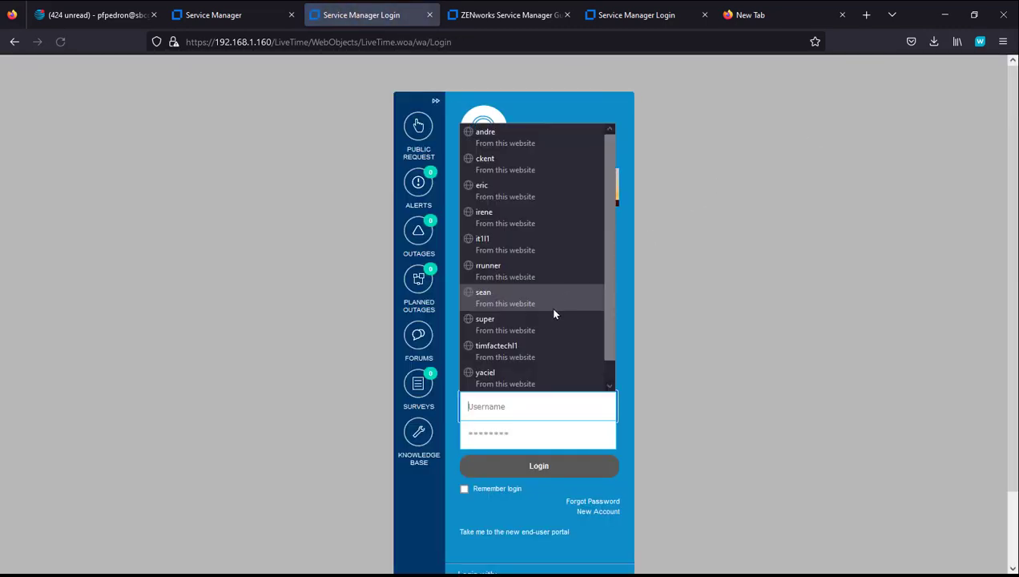
left_click(490, 298)
left_click(530, 465)
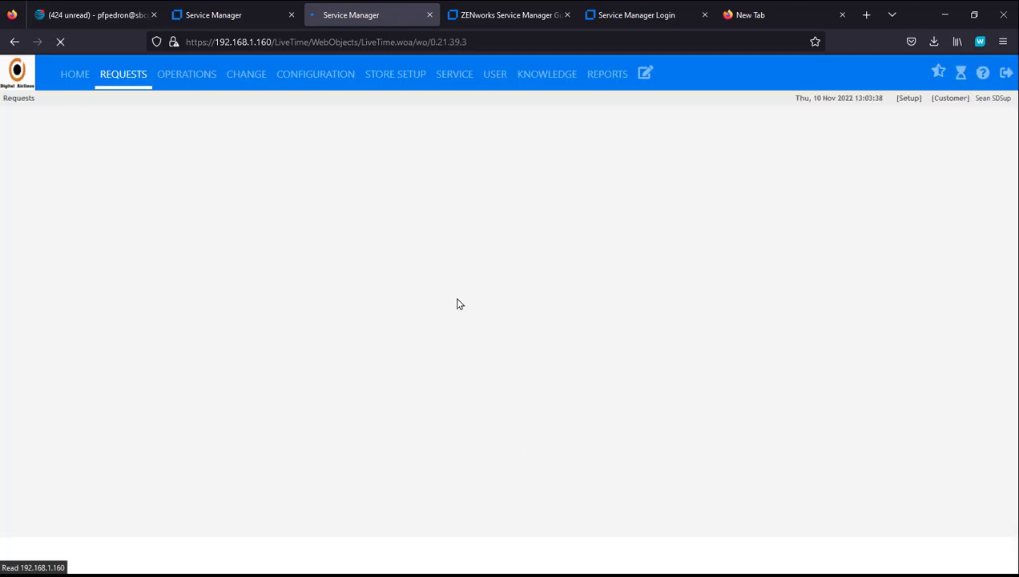
Step: Preview the Facilities - Motor Pool DF form with Schedule Maint ticked
left_click(75, 73)
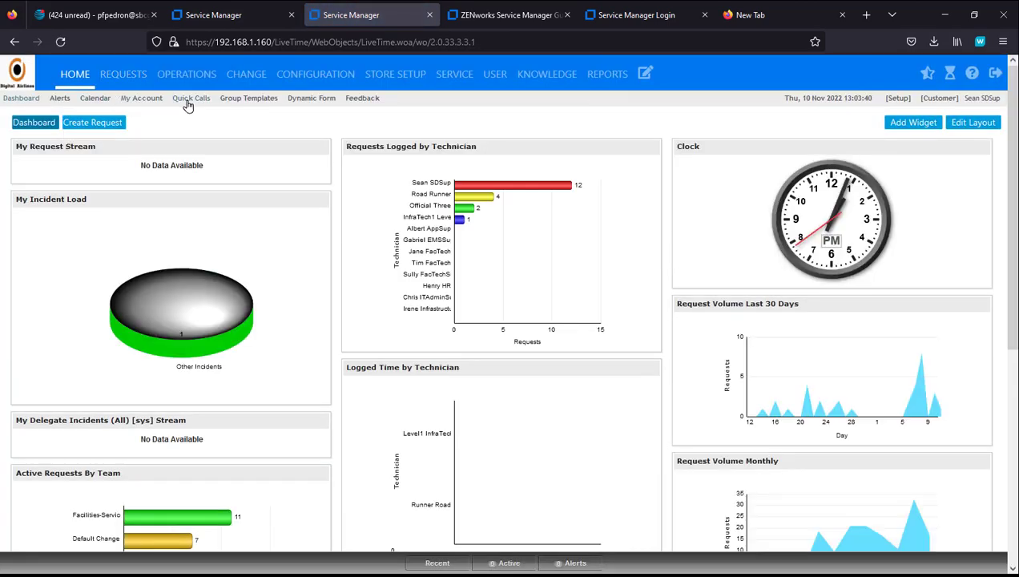
left_click(298, 99)
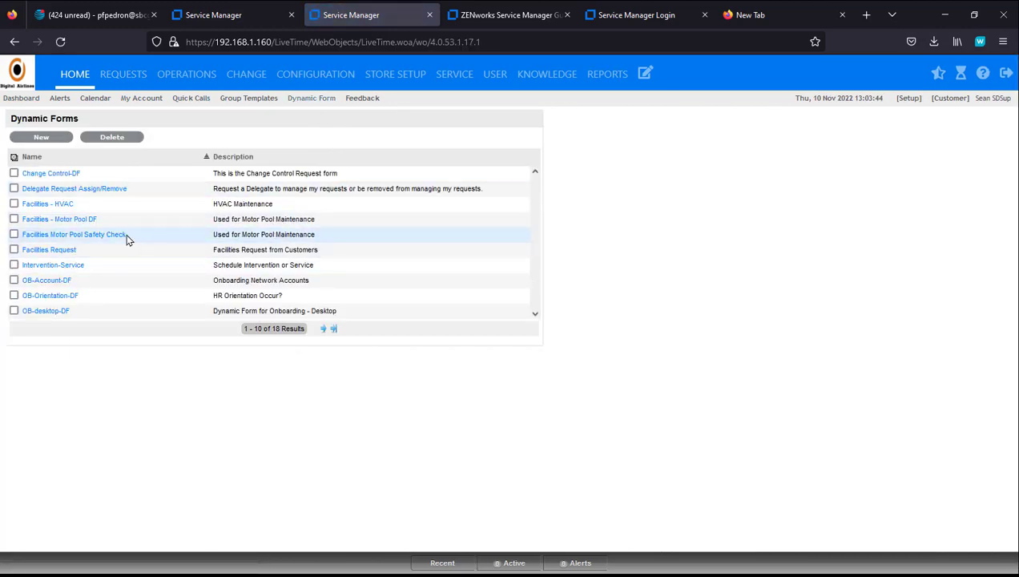
left_click(67, 222)
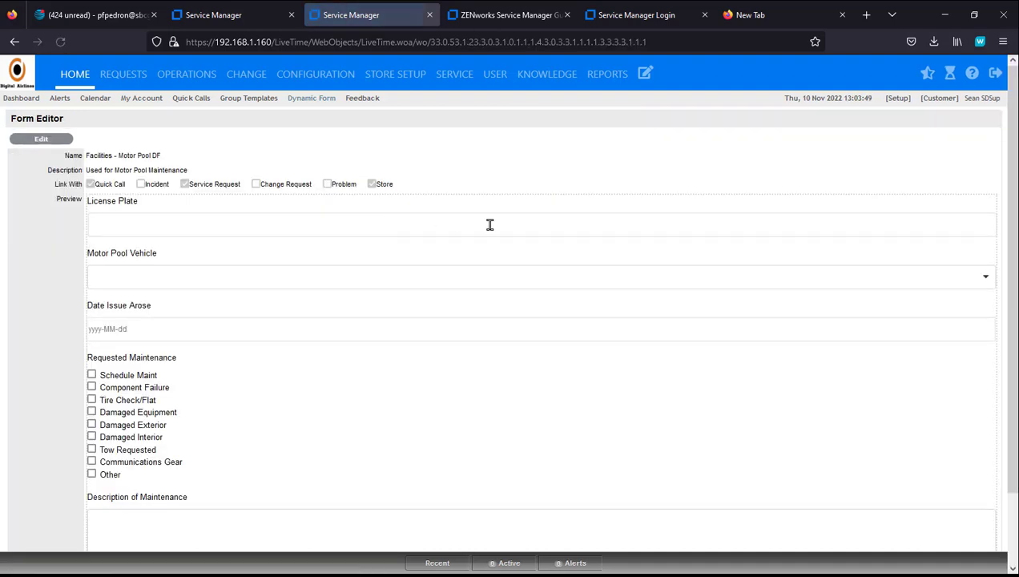
left_click(92, 376)
scroll(150, 414, "down", 2)
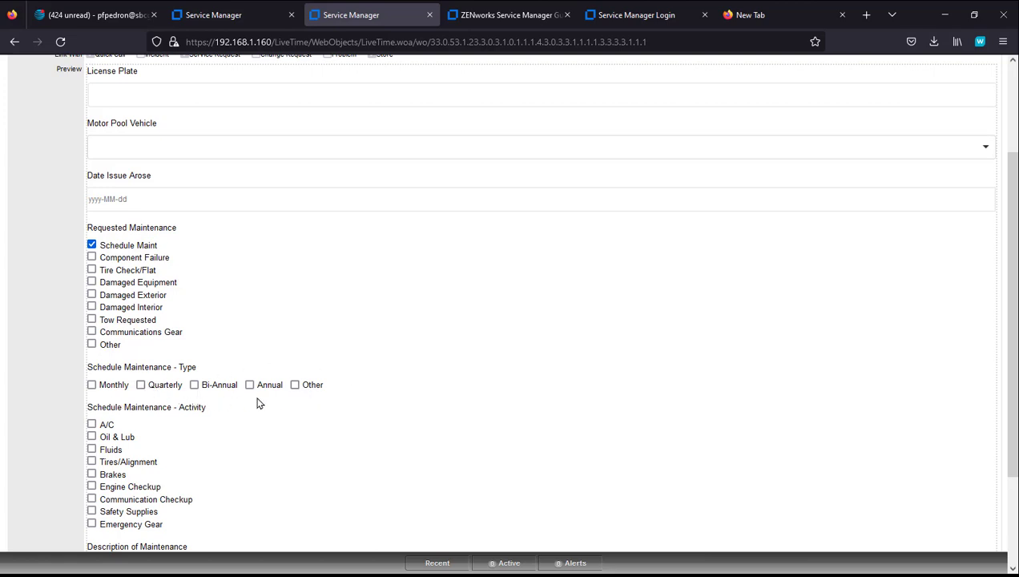
Step: Tick Tire Check/Flat in the Motor Pool preview, revealing tire choices like Treads and Pressure
scroll(260, 384, "down", 2)
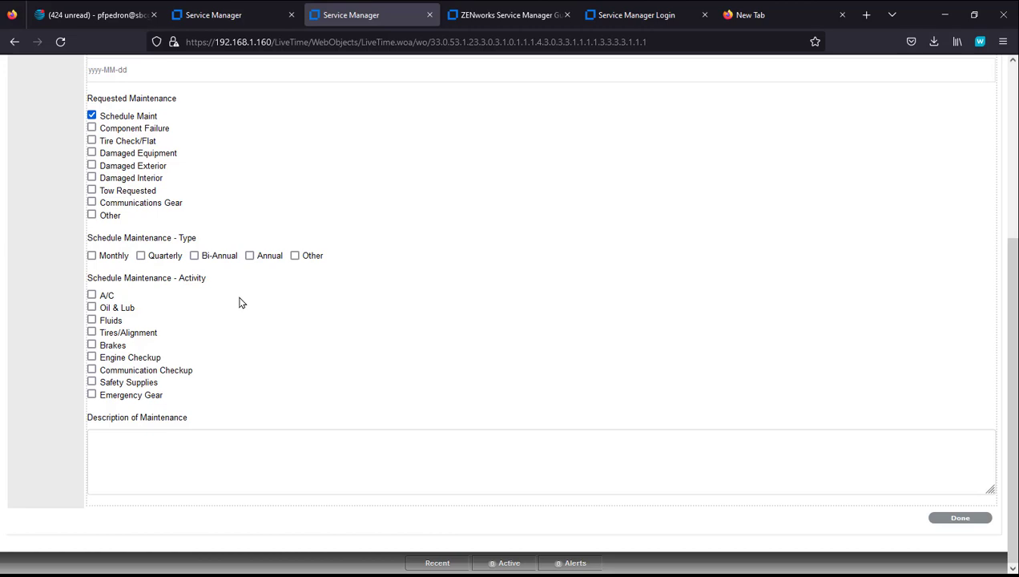
left_click(91, 141)
scroll(363, 243, "down", 3)
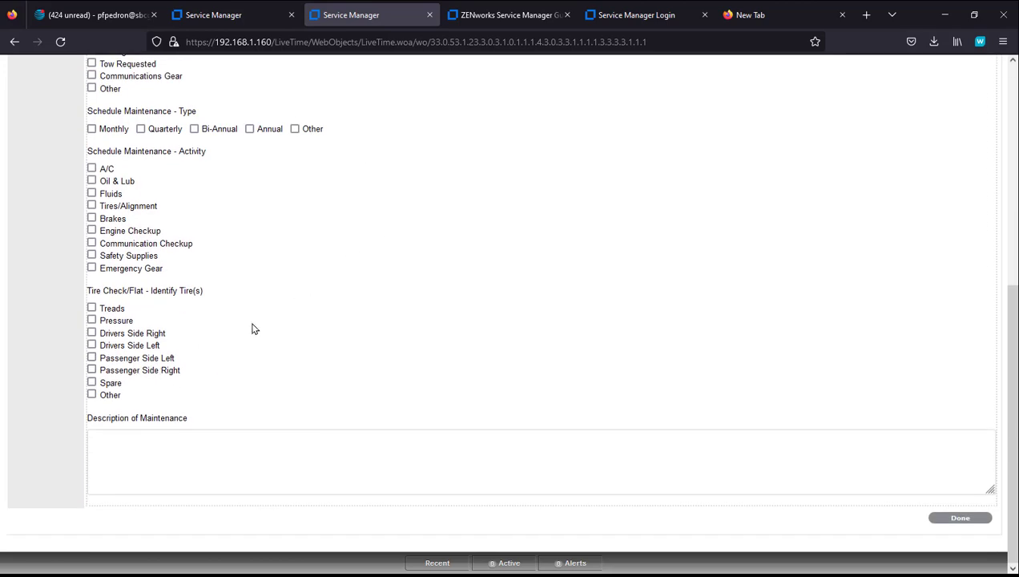
scroll(339, 318, "up", 9)
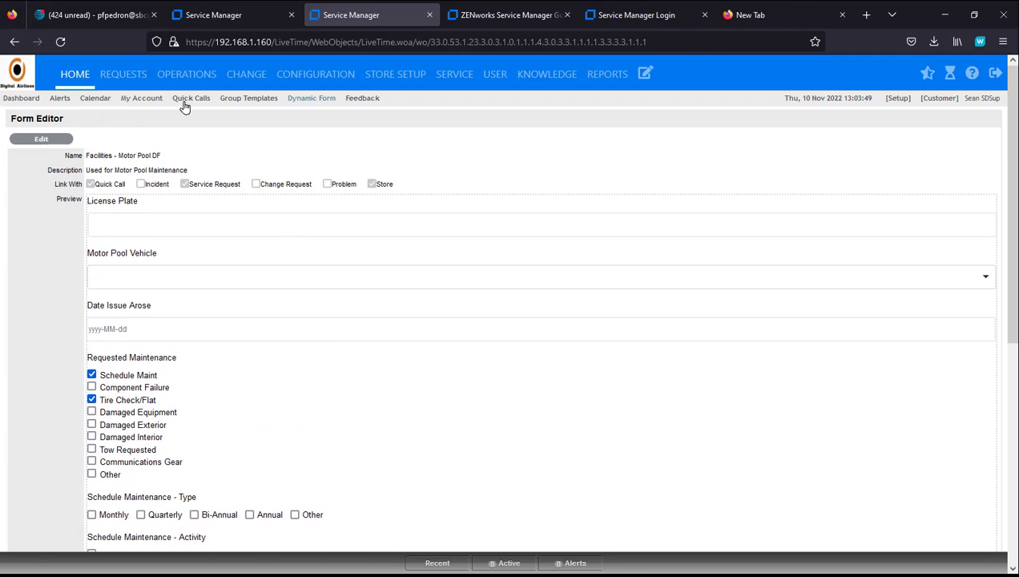
Step: Preview Facilities - HVAC with Refrigerant (Low: Yes) and Filter ticked, then return to the forms list
left_click(304, 103)
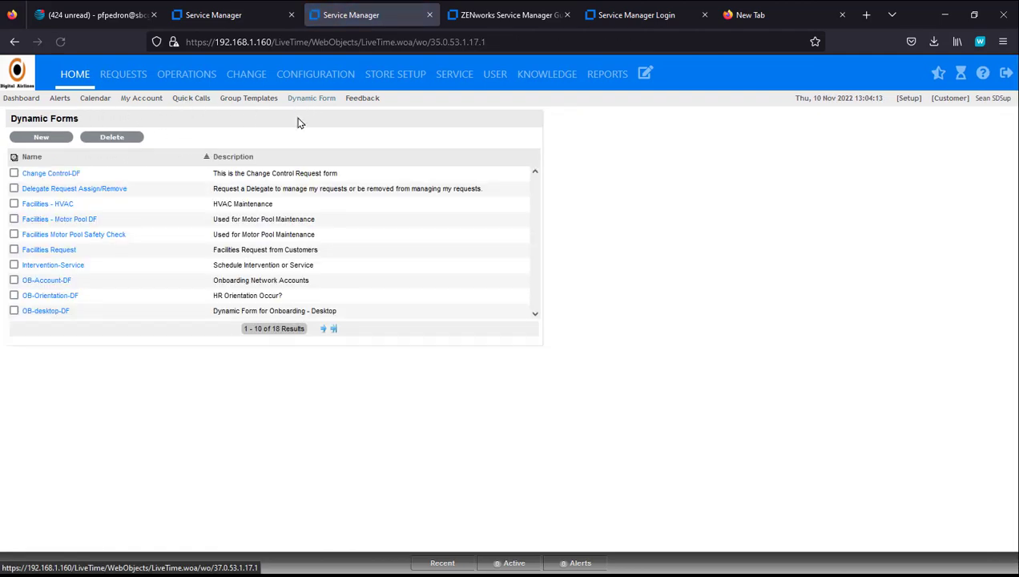
left_click(55, 204)
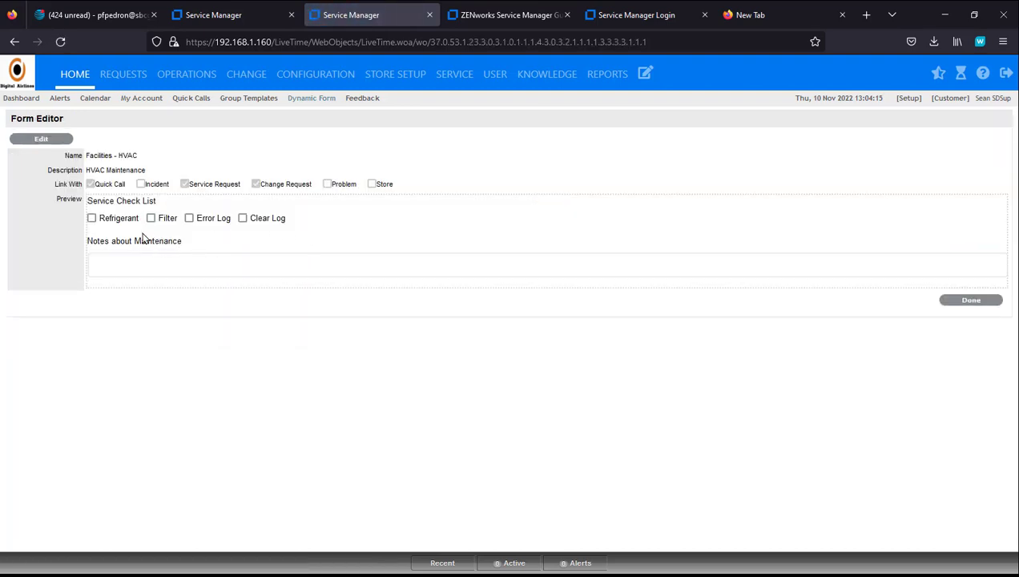
left_click(92, 219)
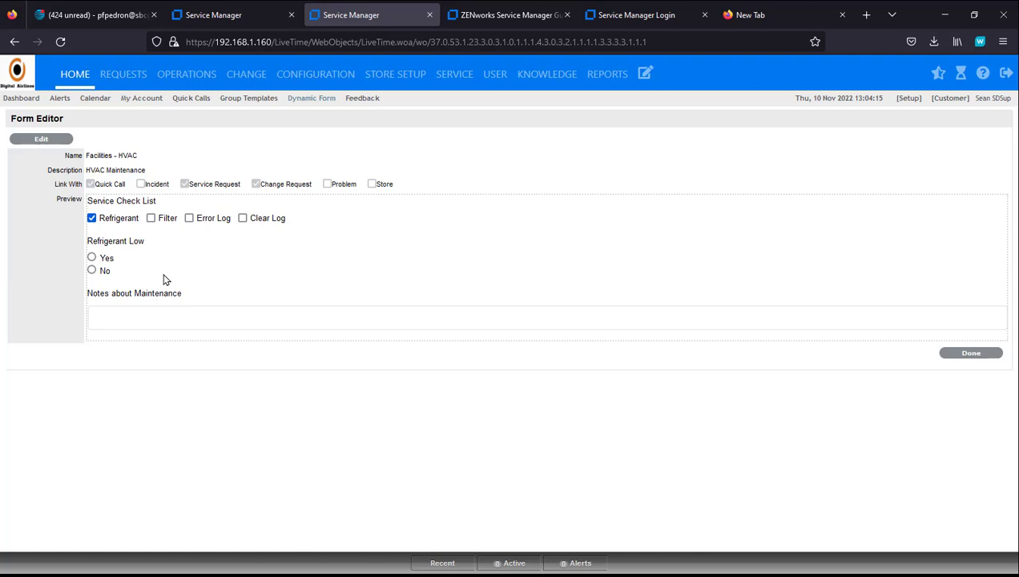
left_click(92, 258)
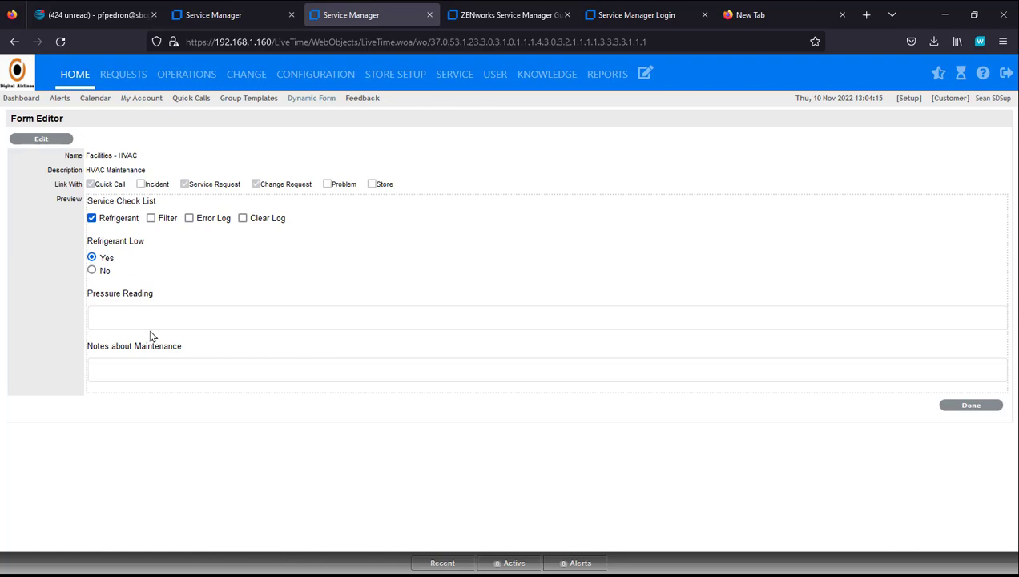
left_click(152, 219)
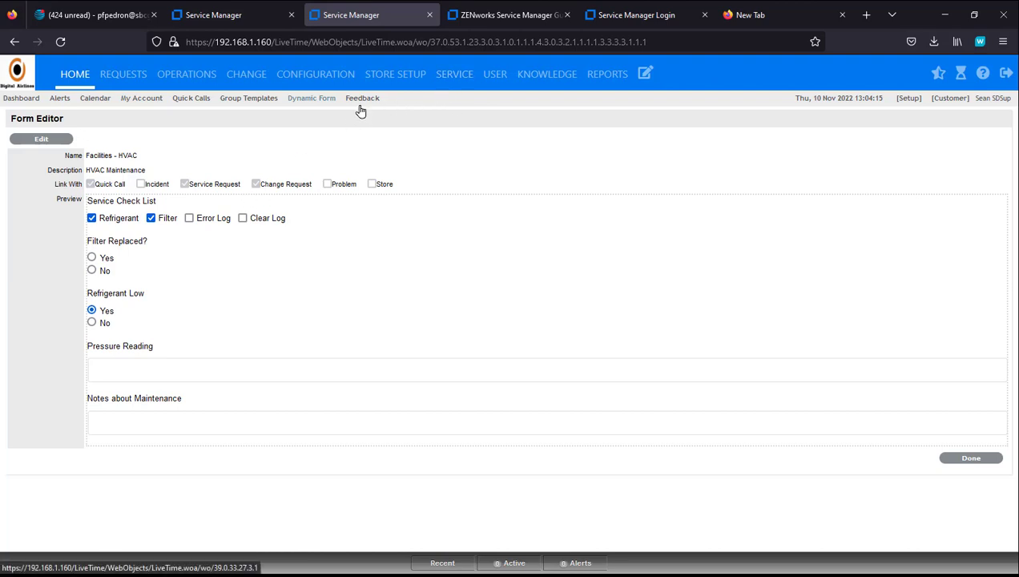
left_click(311, 99)
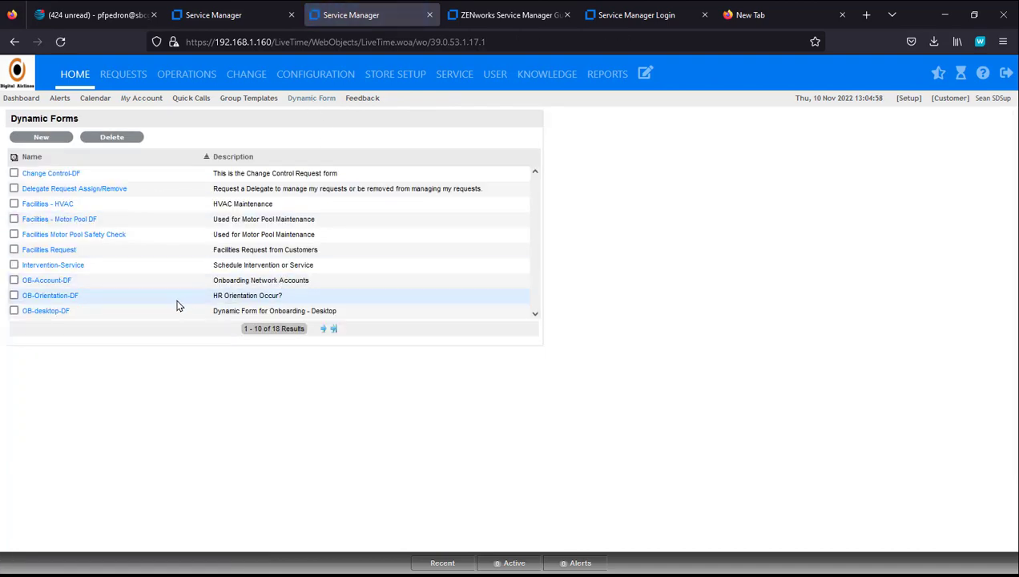
Step: Preview OB-Account-DF and OB-Orientation-DF, then show Dynamic Forms 11–18 on the second page
left_click(45, 284)
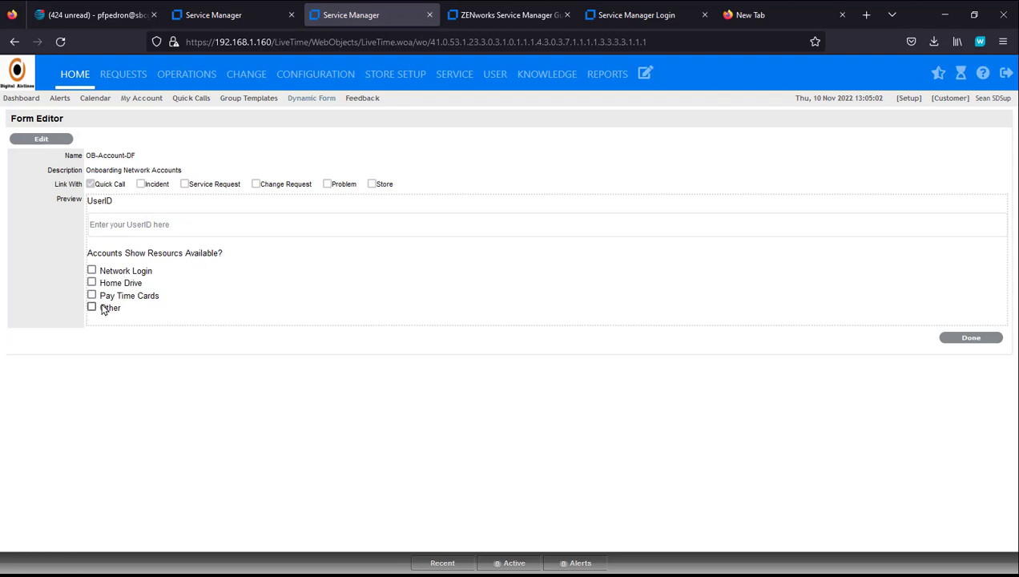
left_click(184, 100)
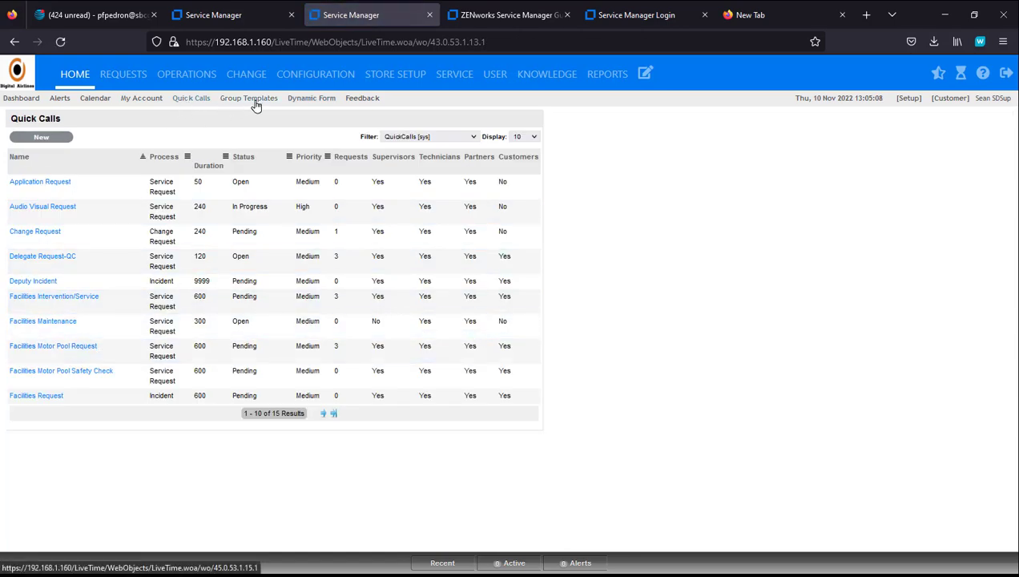
left_click(300, 100)
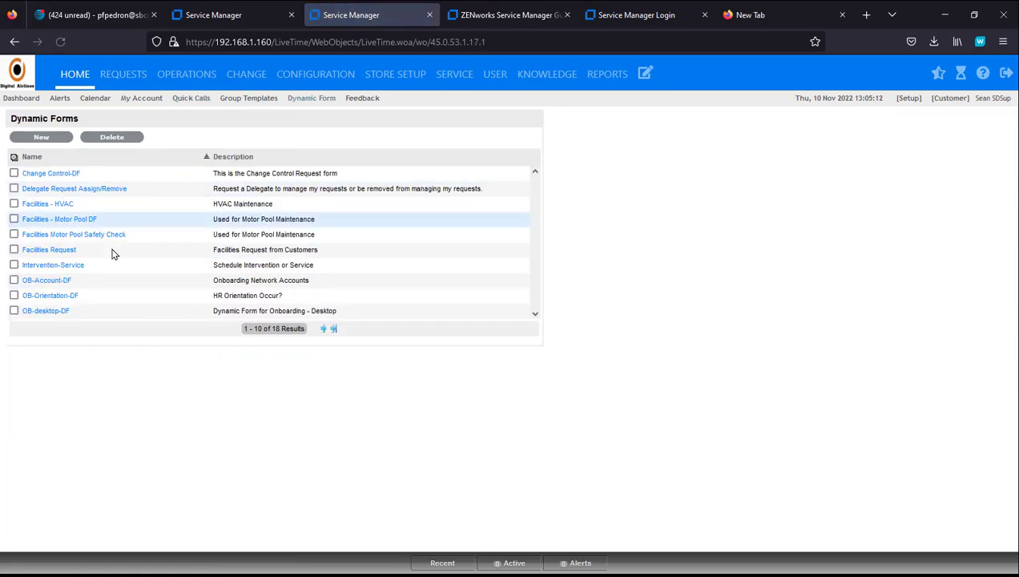
left_click(32, 296)
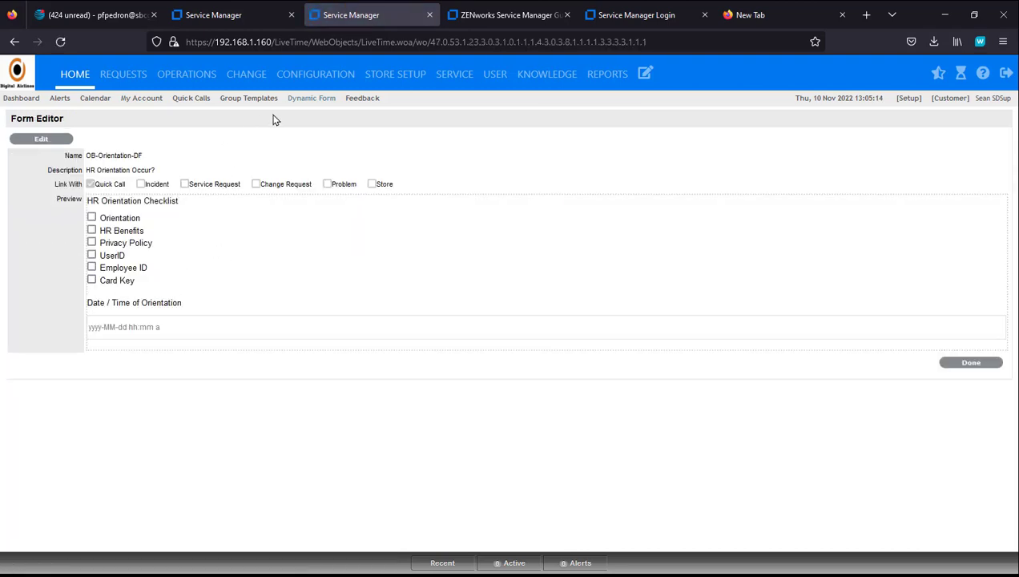
left_click(299, 99)
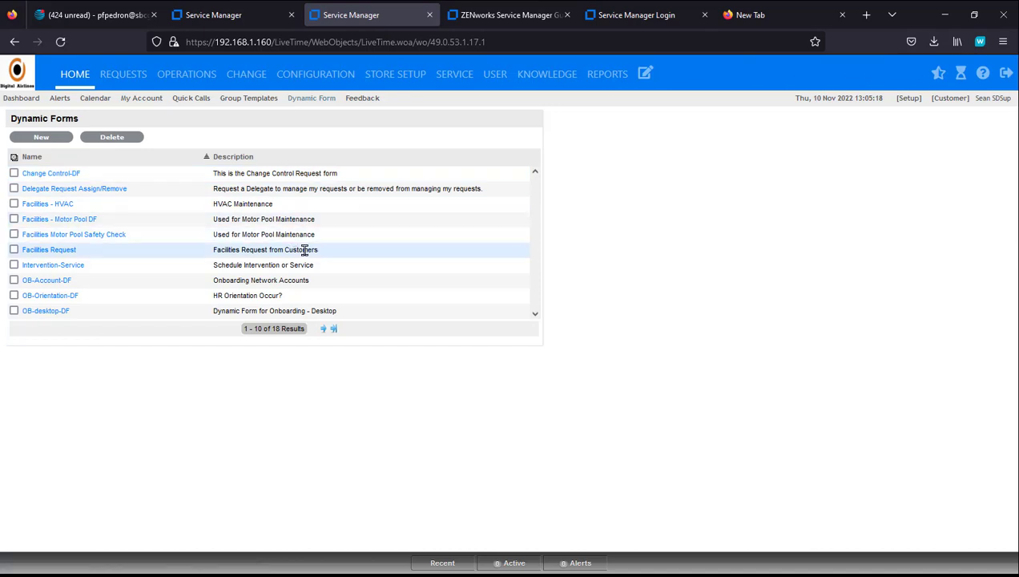
left_click(322, 329)
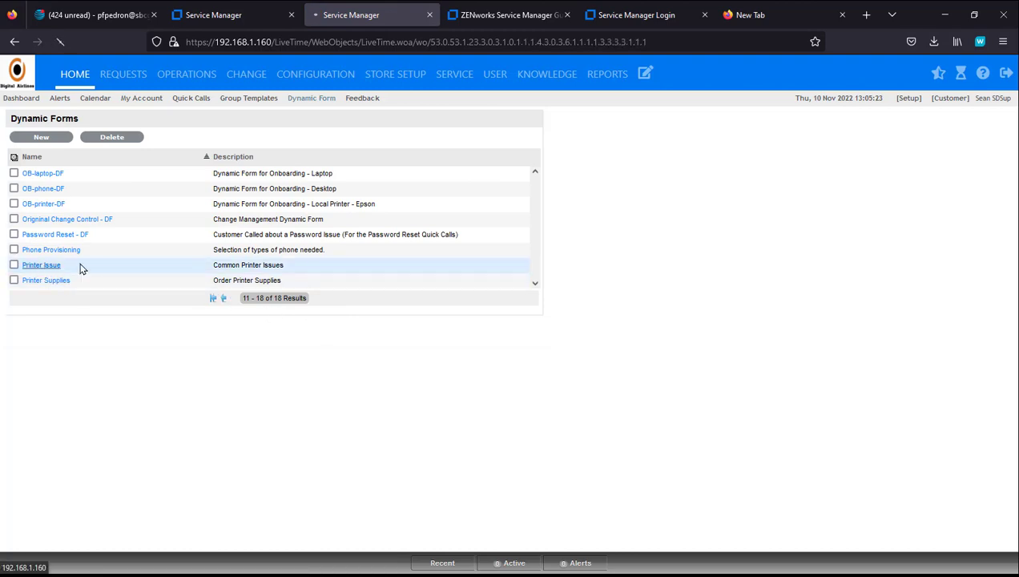
Step: Preview Printer Issue as Laser with Paper Jam, several concerns, Displays Error and error code CH234
left_click(80, 265)
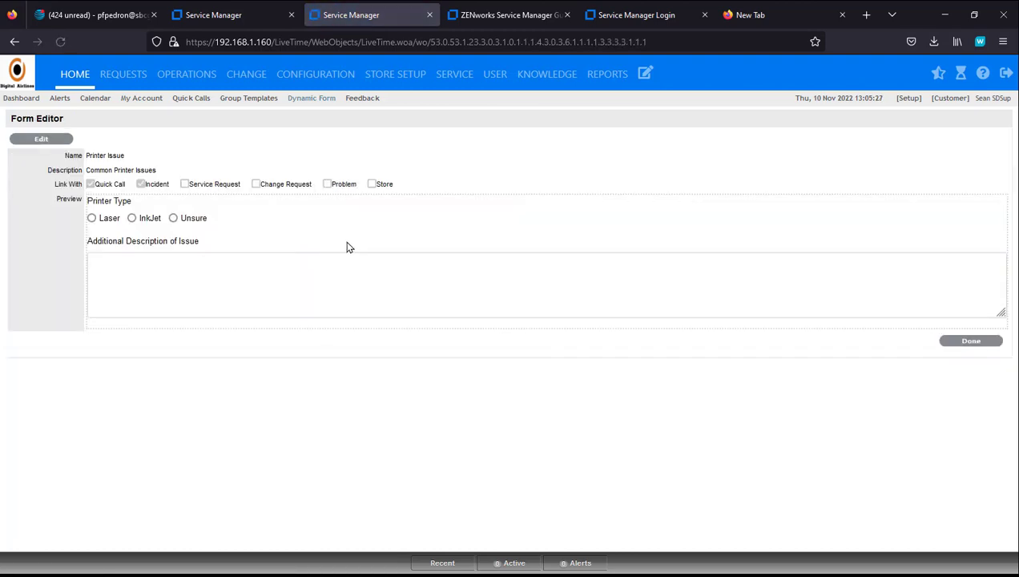
left_click(93, 218)
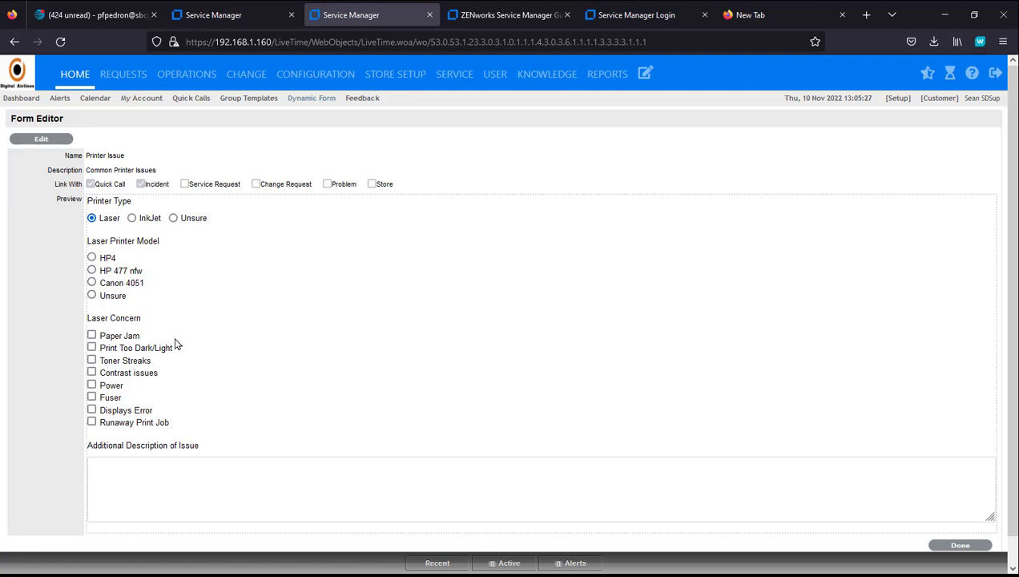
left_click(91, 335)
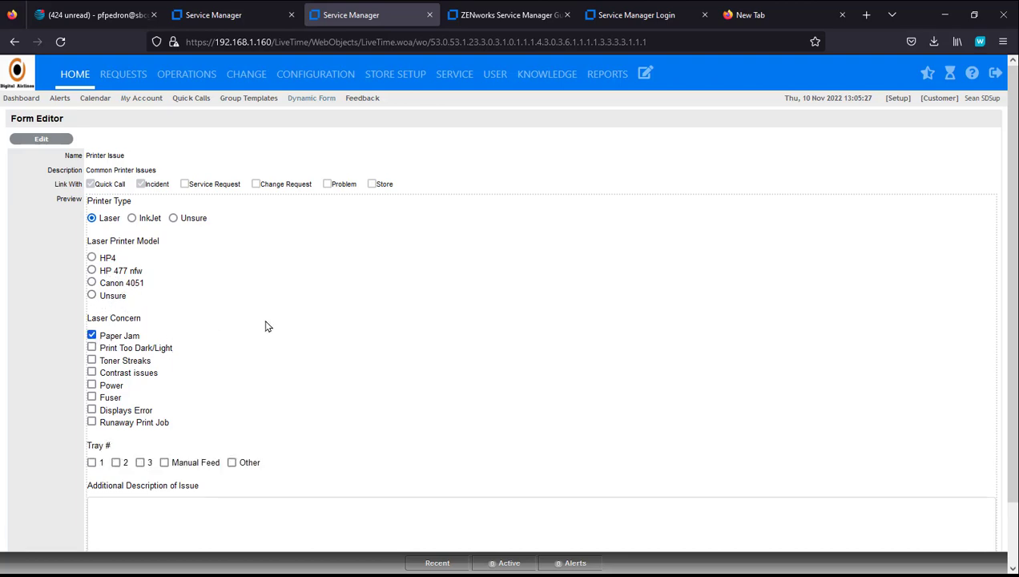
scroll(365, 319, "down", 2)
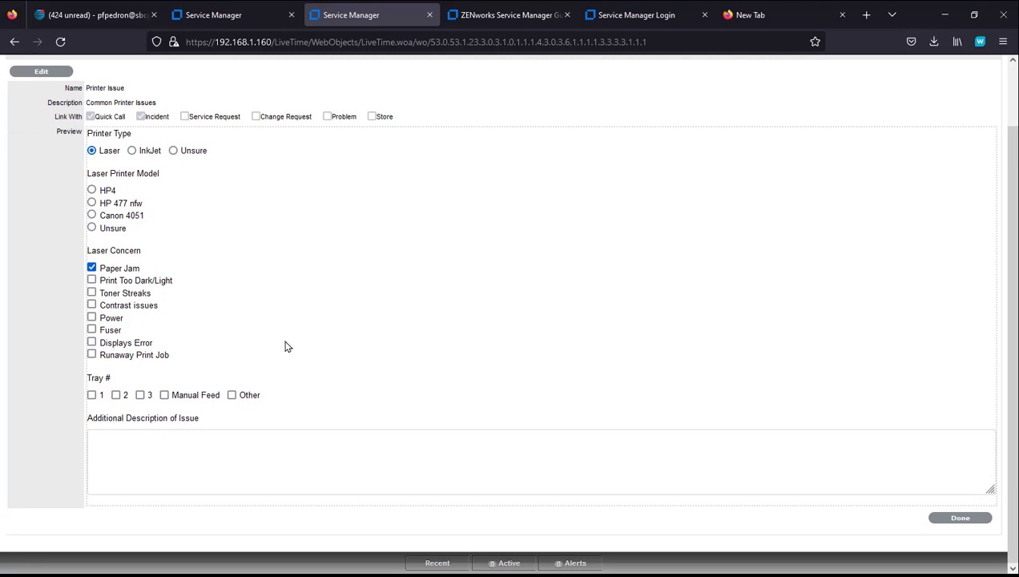
left_click(93, 293)
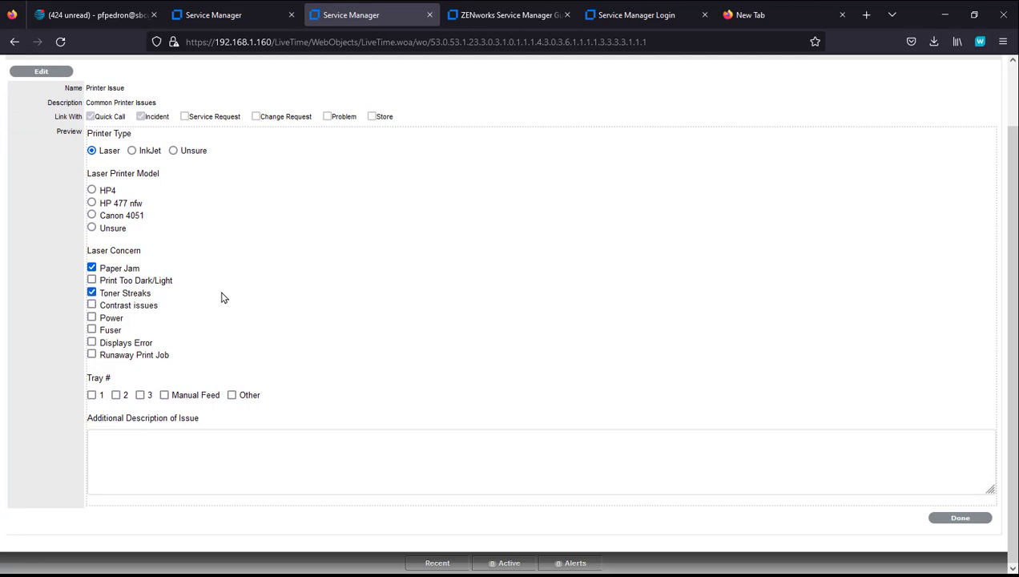
left_click(91, 281)
left_click(93, 319)
left_click(92, 331)
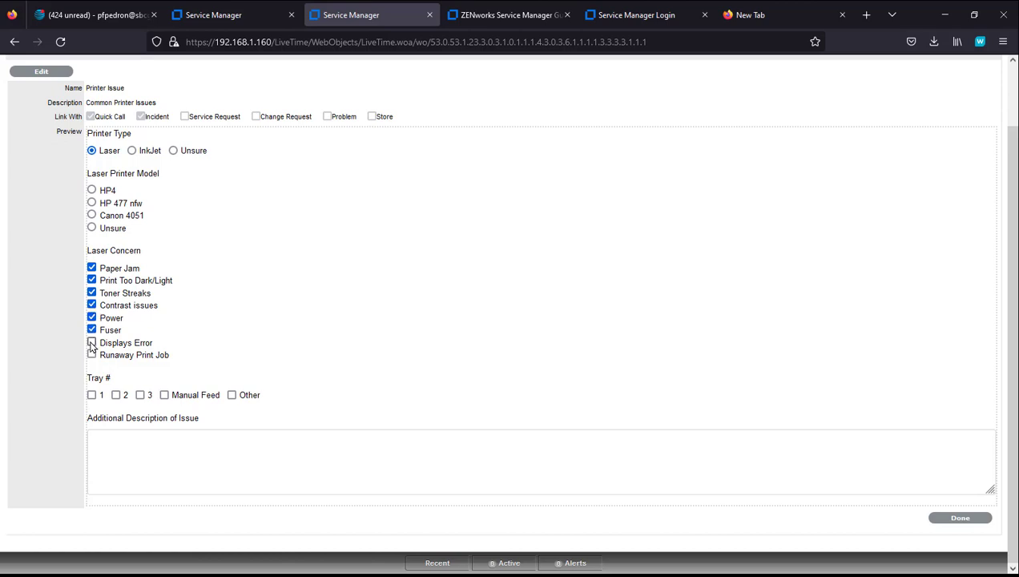
left_click(92, 343)
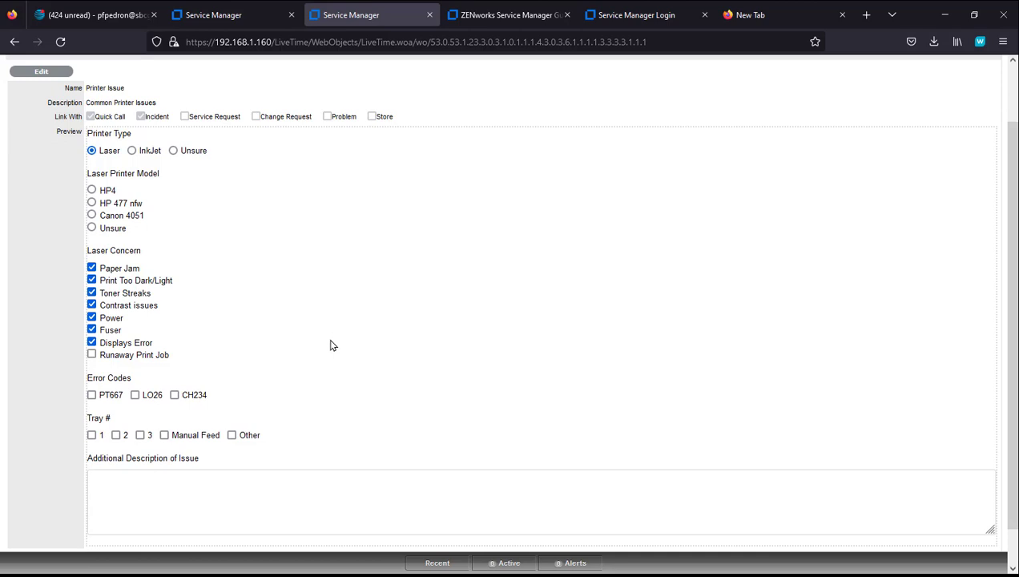
left_click(175, 395)
Step: Untick Print Too Dark/Light, Contrast issues, Power and Fuser, then return to the Dynamic Forms list
left_click(91, 280)
left_click(91, 305)
left_click(91, 318)
left_click(91, 330)
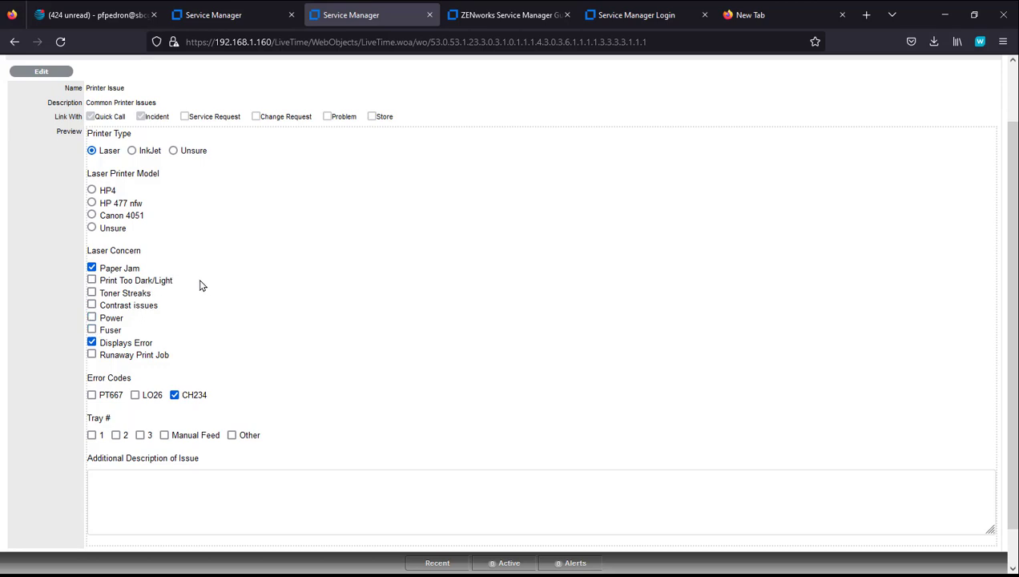
scroll(311, 162, "up", 2)
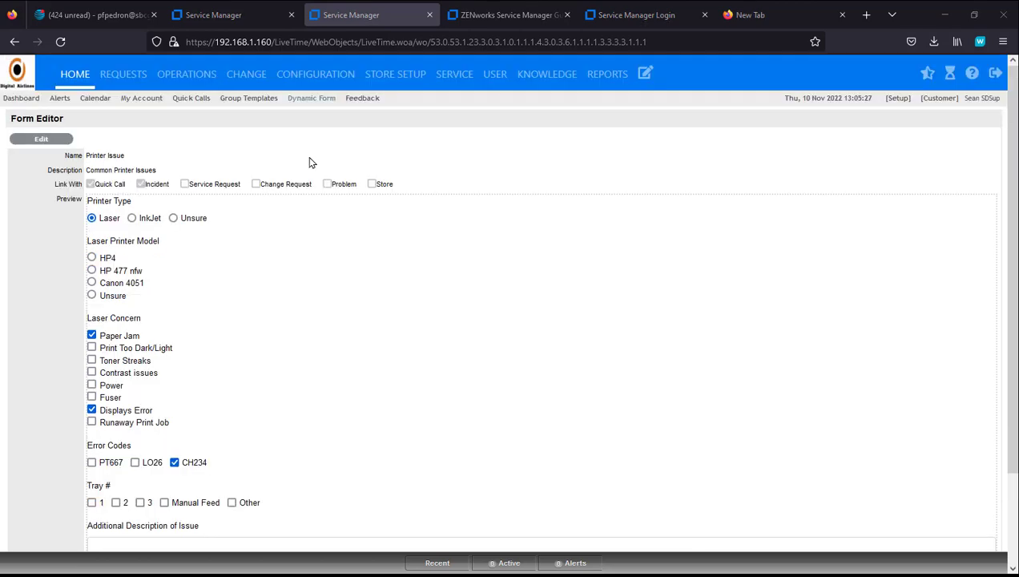
left_click(296, 100)
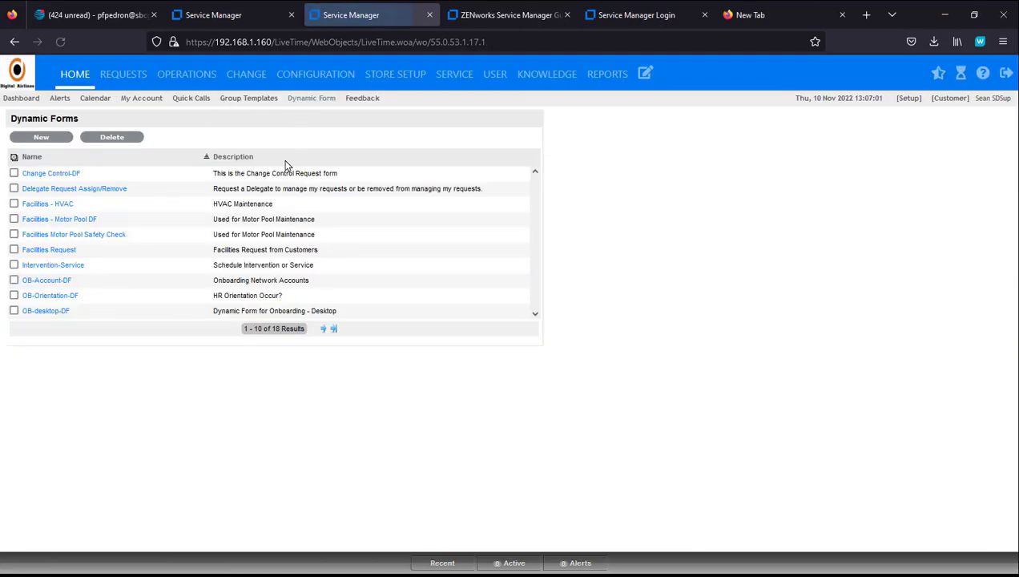
Step: Open the Printer Supplies preview and choose Laser toner, trying HP4 then Unsure
left_click(322, 331)
left_click(37, 284)
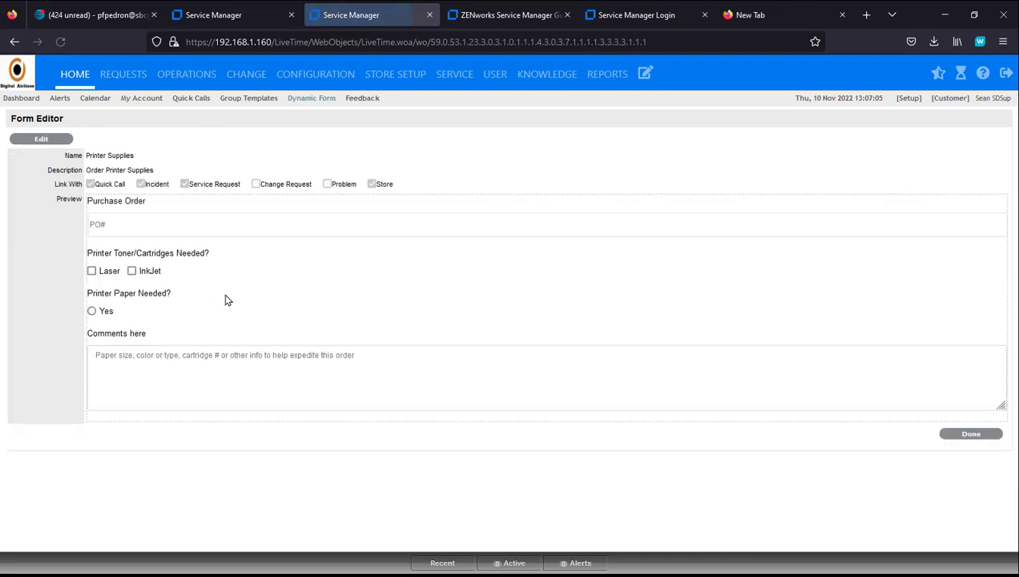
left_click(92, 272)
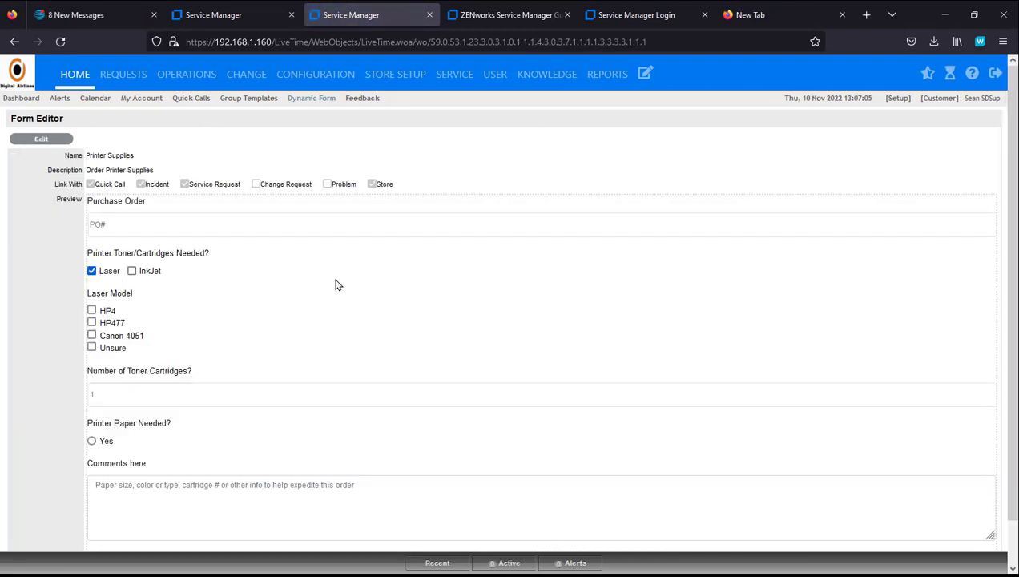
left_click(91, 310)
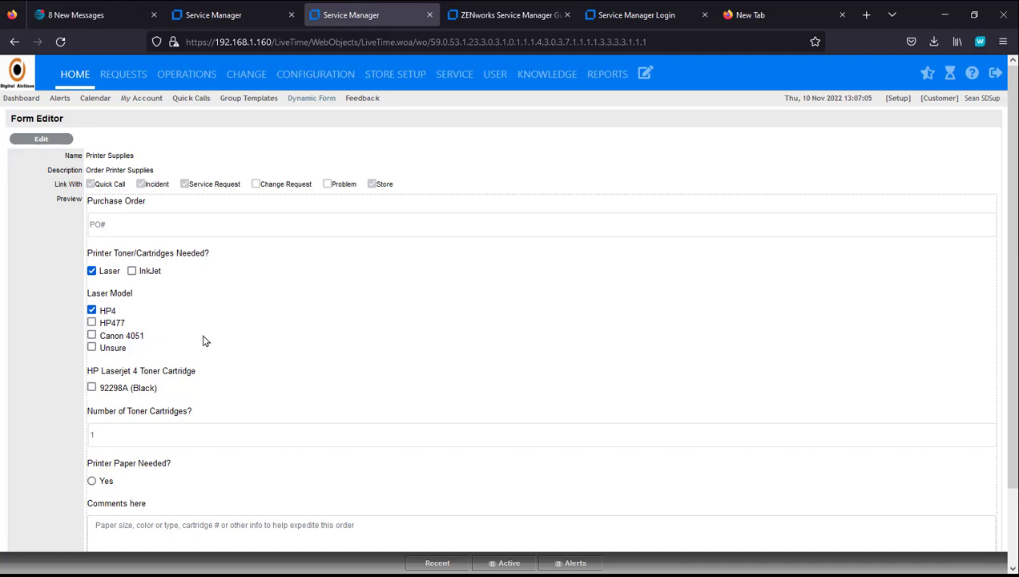
left_click(92, 347)
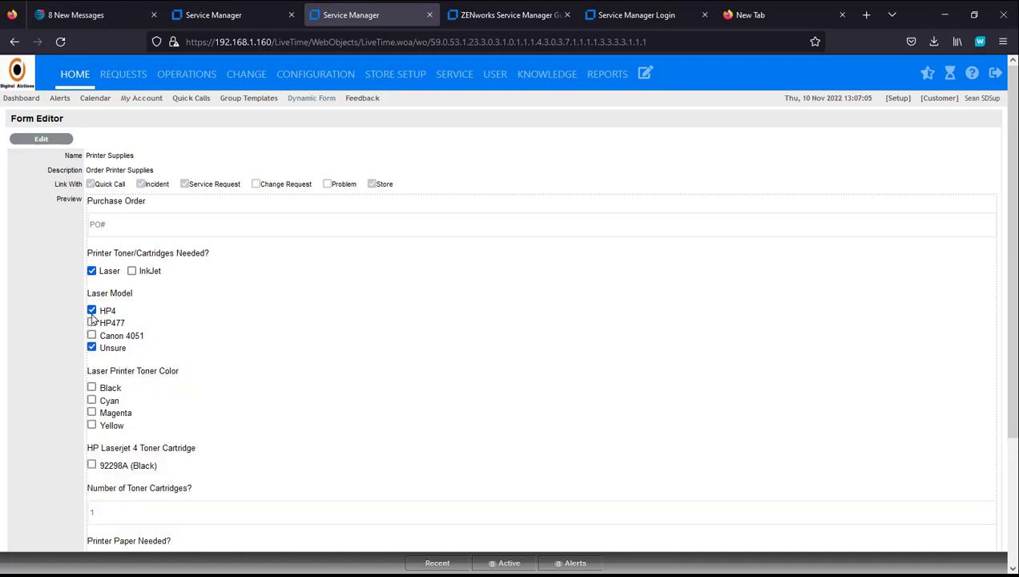
left_click(91, 310)
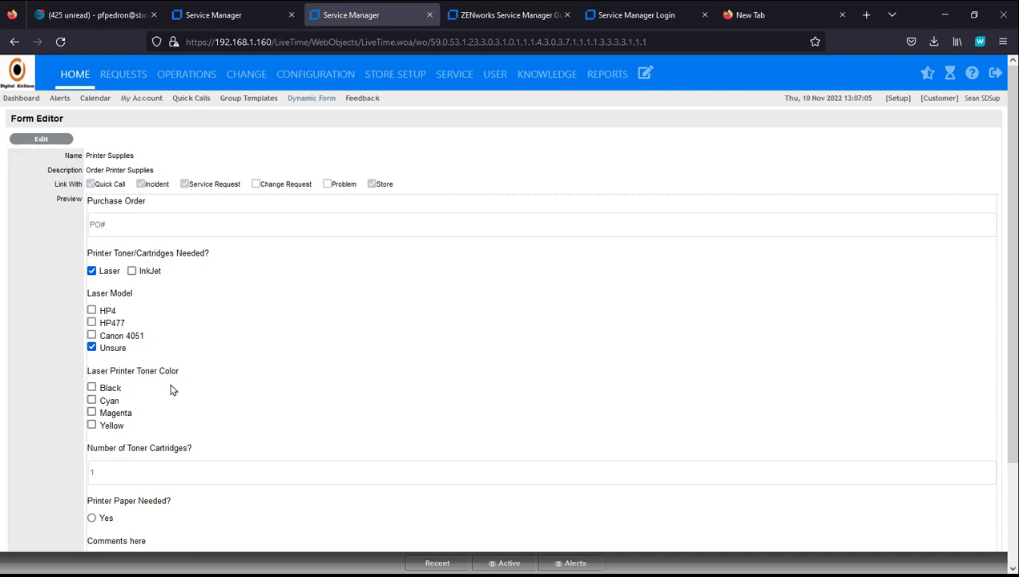
Step: Request printer paper by the box in 8x11 (Letter) size and finish the preview
scroll(171, 390, "down", 3)
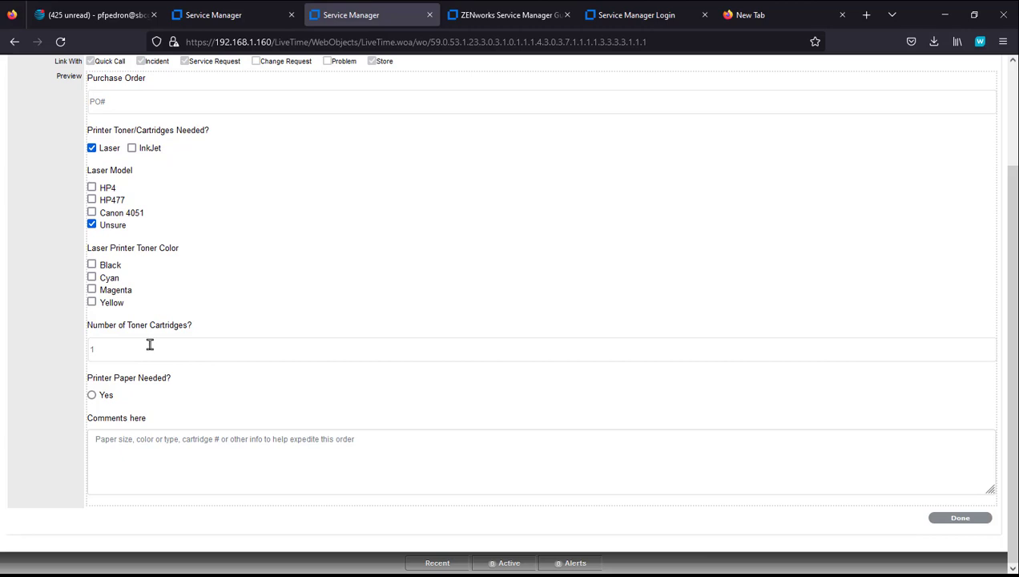
left_click(92, 396)
scroll(240, 382, "down", 2)
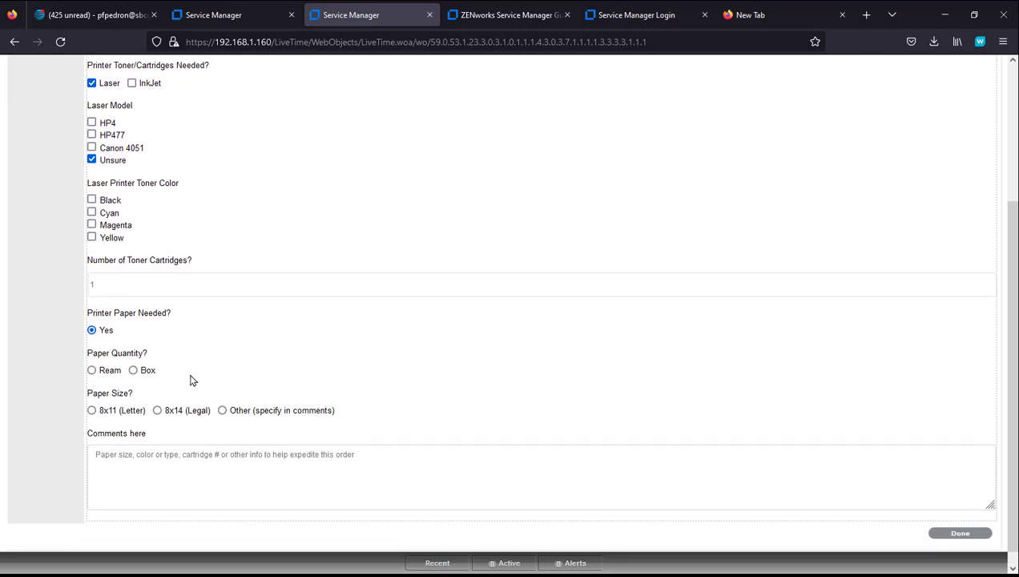
left_click(91, 370)
scroll(322, 352, "down", 2)
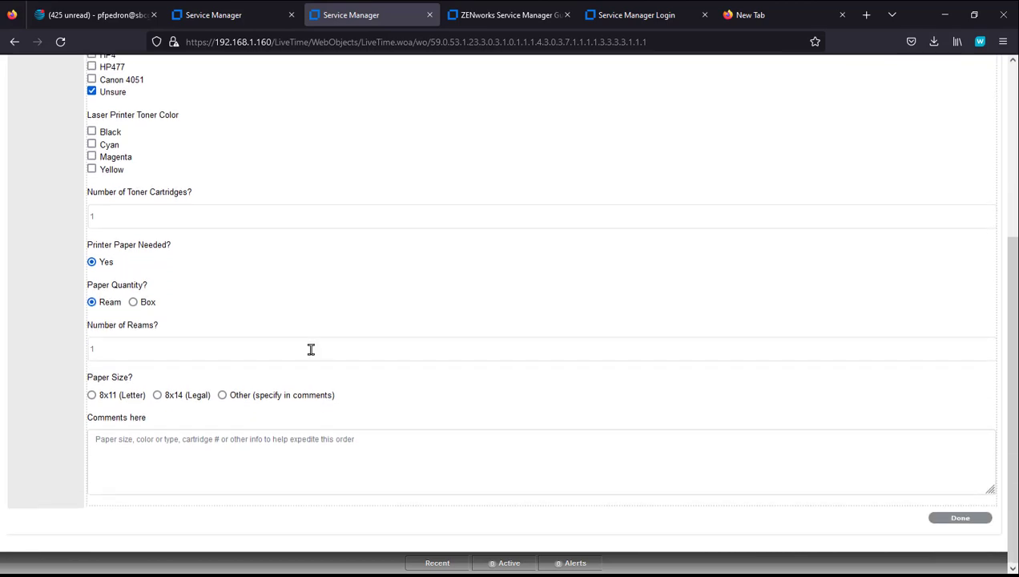
left_click(134, 303)
left_click(154, 354)
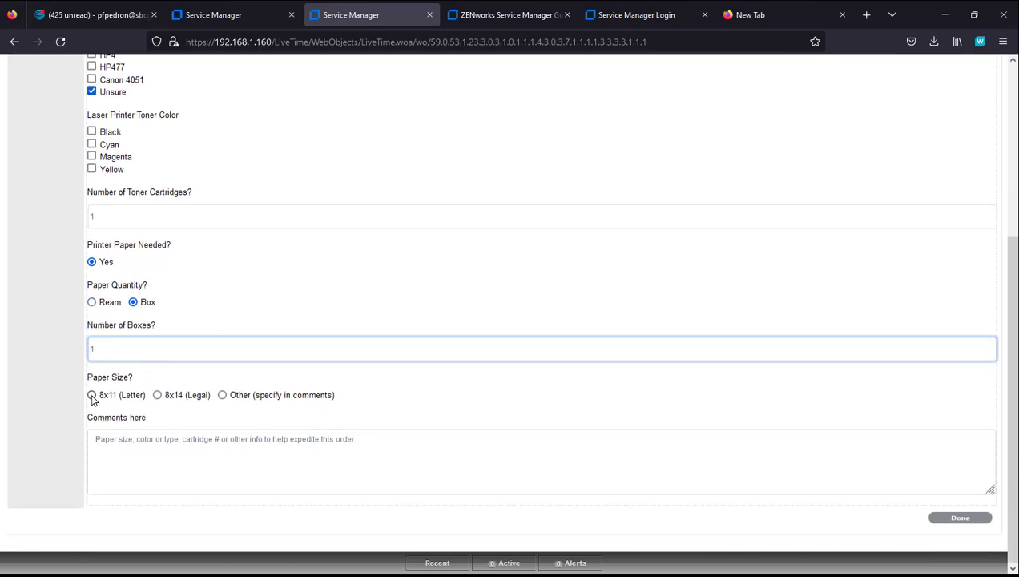
left_click(91, 395)
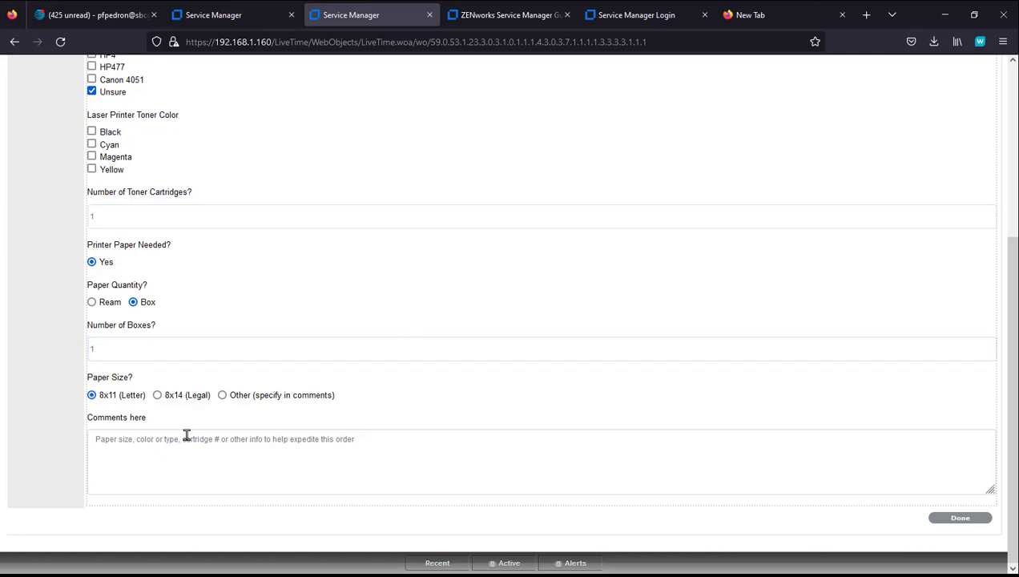
left_click(162, 443)
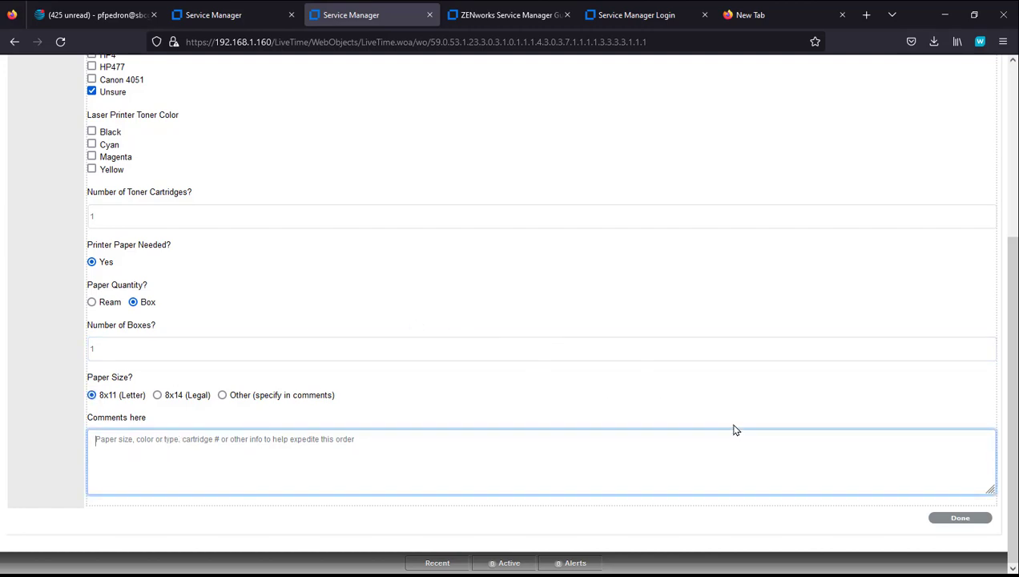
left_click(970, 517)
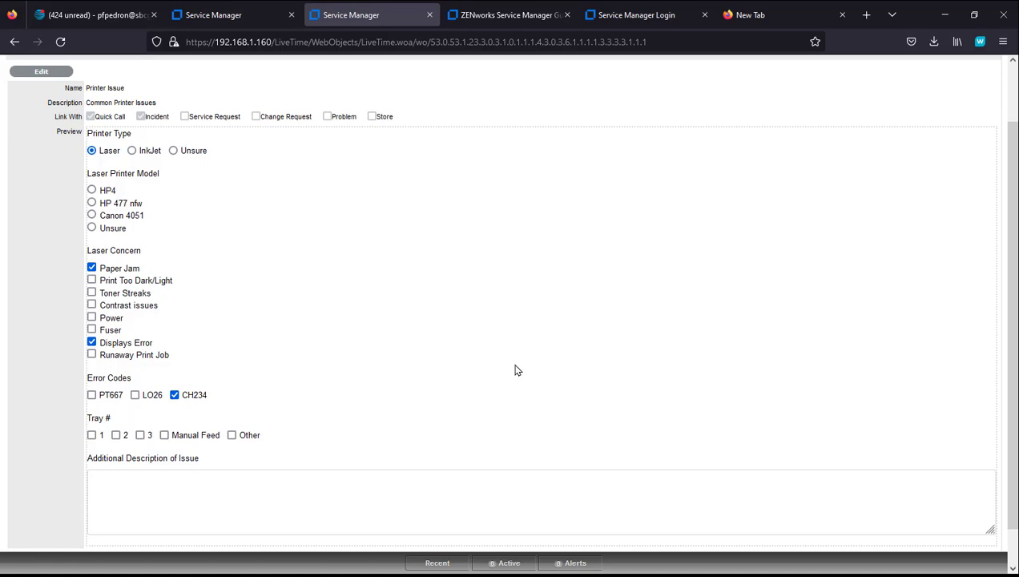
scroll(519, 372, "up", 2)
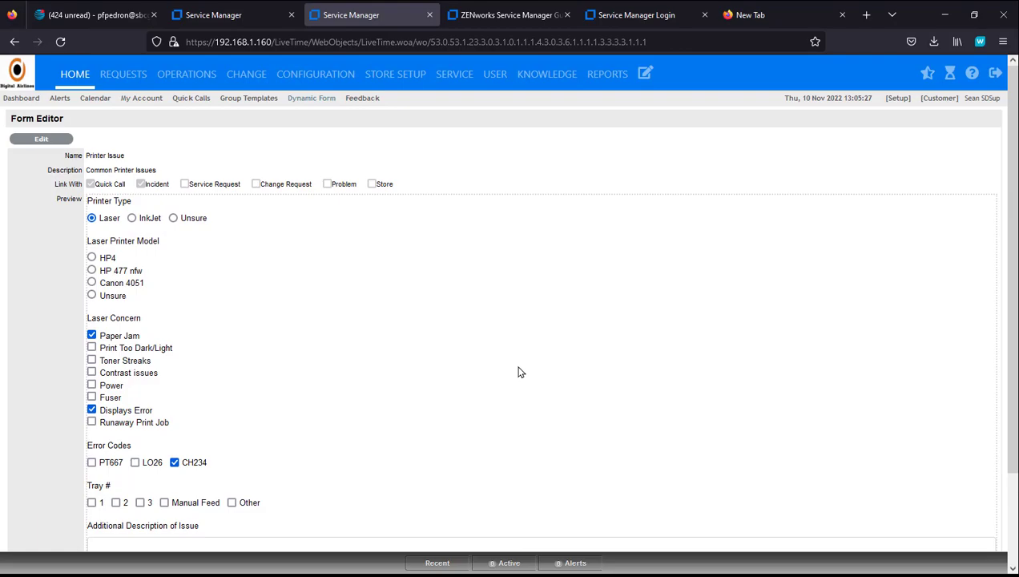